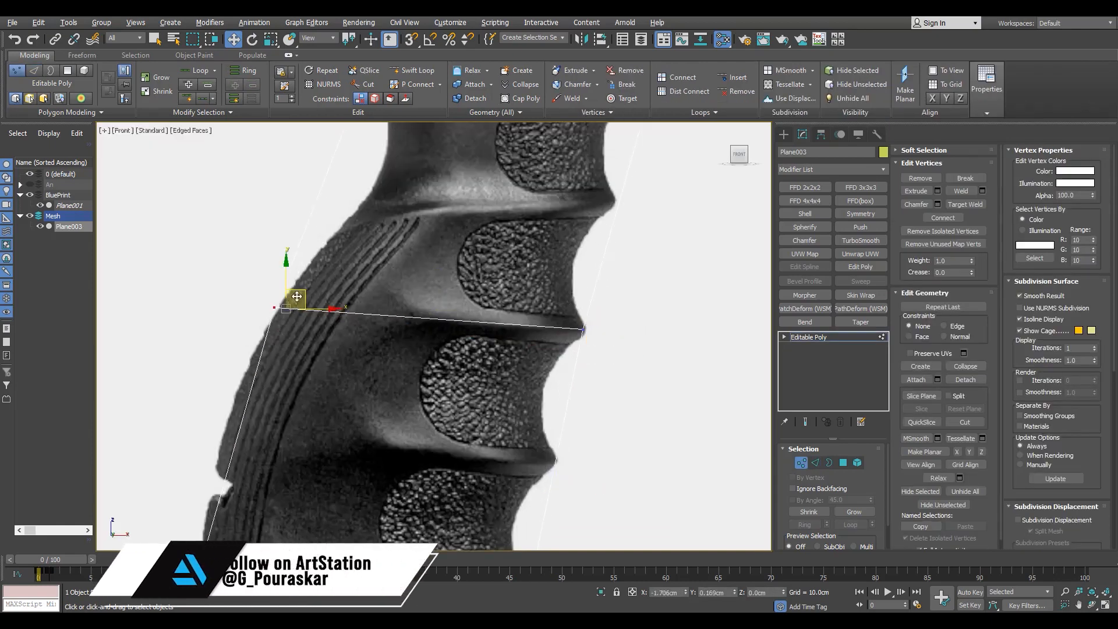
Step: Add an edge across the grip plane at the first finger ridge and place its front end on the blueprint outline
scroll(445, 309, "down", 5)
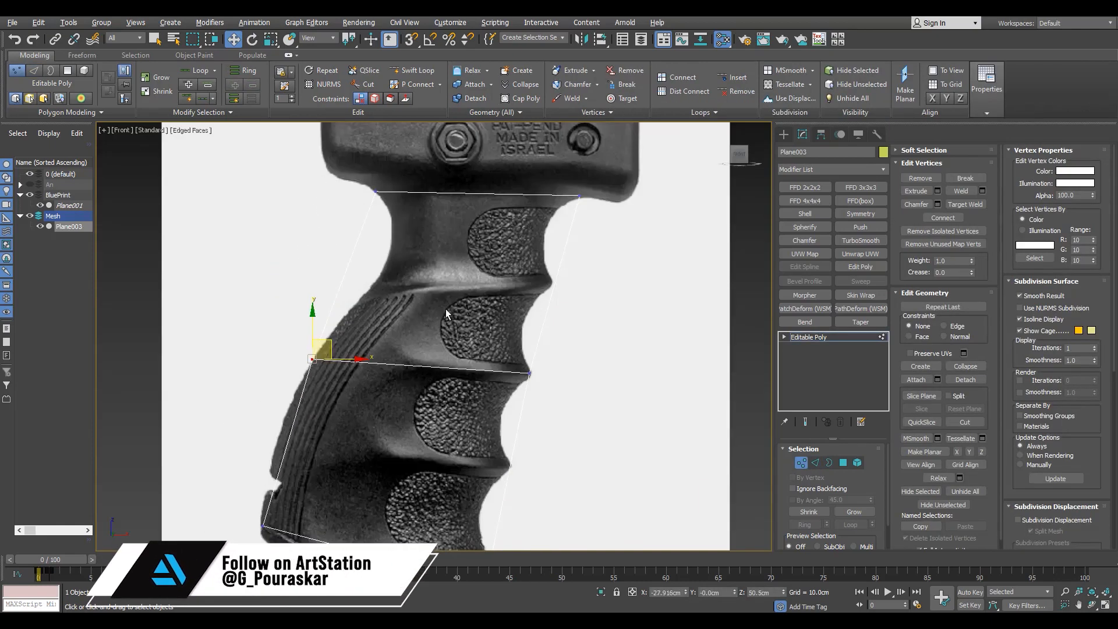
scroll(577, 282, "up", 5)
left_click(568, 287)
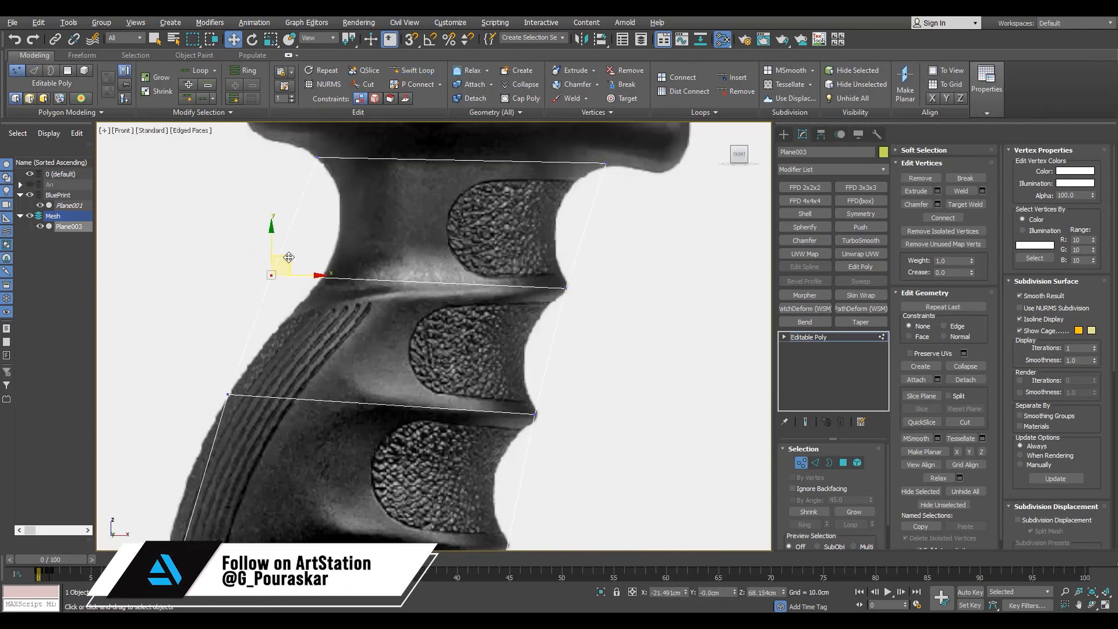
Step: Add an edge across the middle of the first finger recess and fit both end vertices to the grip outline
scroll(304, 299, "down", 2)
scroll(309, 232, "up", 4)
left_click(569, 249)
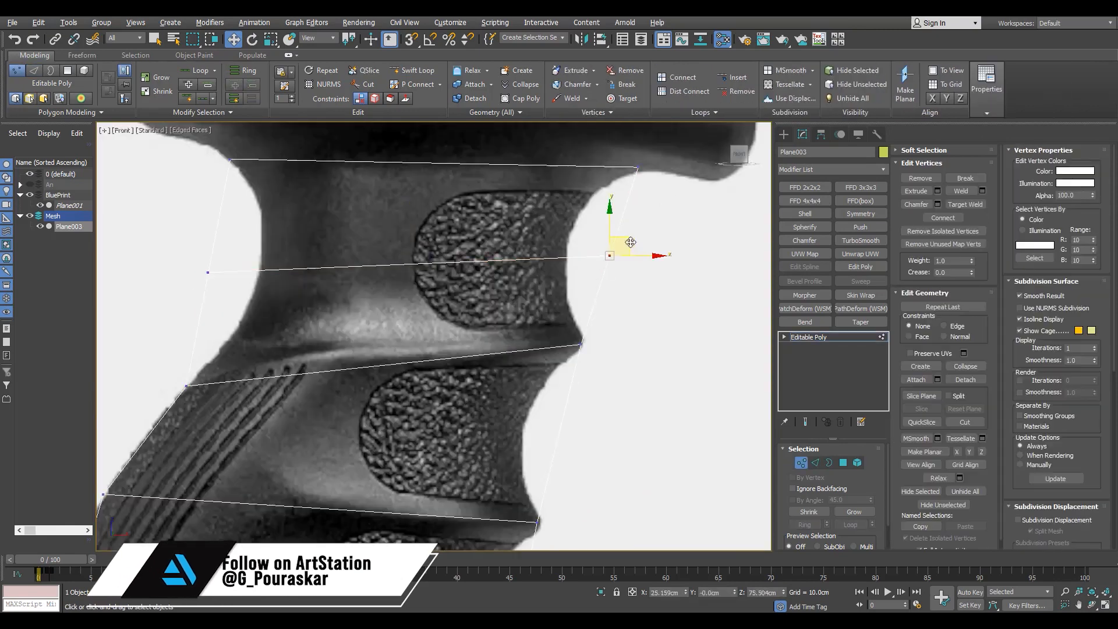
left_click(208, 272)
Step: Add crosswise edges in the upper and lower halves of the first finger recess and fit their ends to the outline
left_click_drag(277, 247, 308, 192)
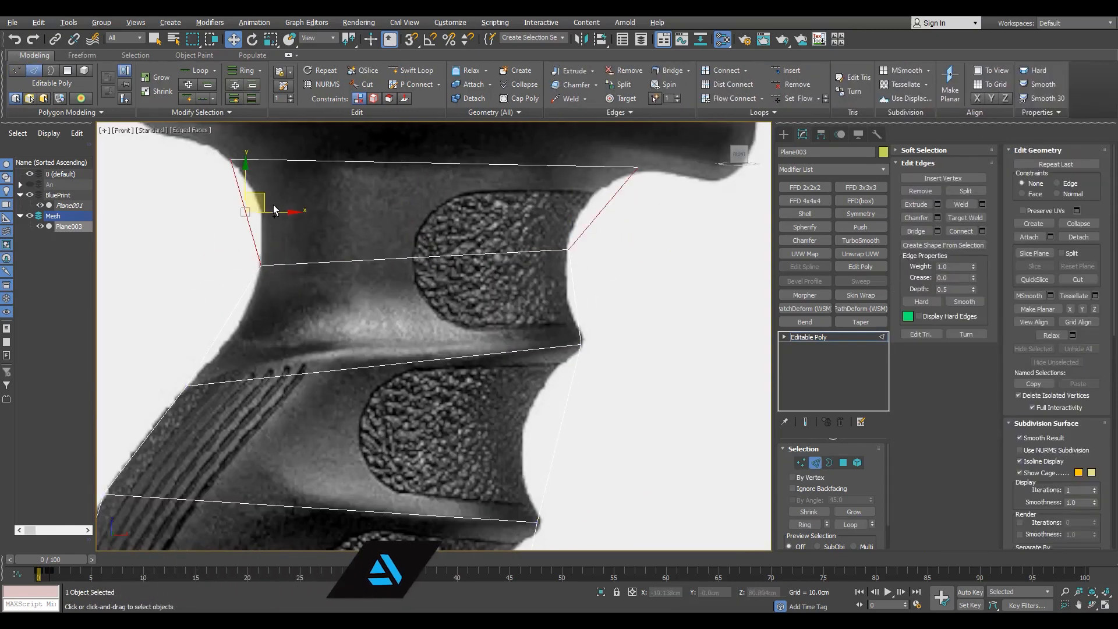
scroll(275, 199, "up", 2)
middle_click_drag(768, 192, 677, 229)
left_click(668, 241)
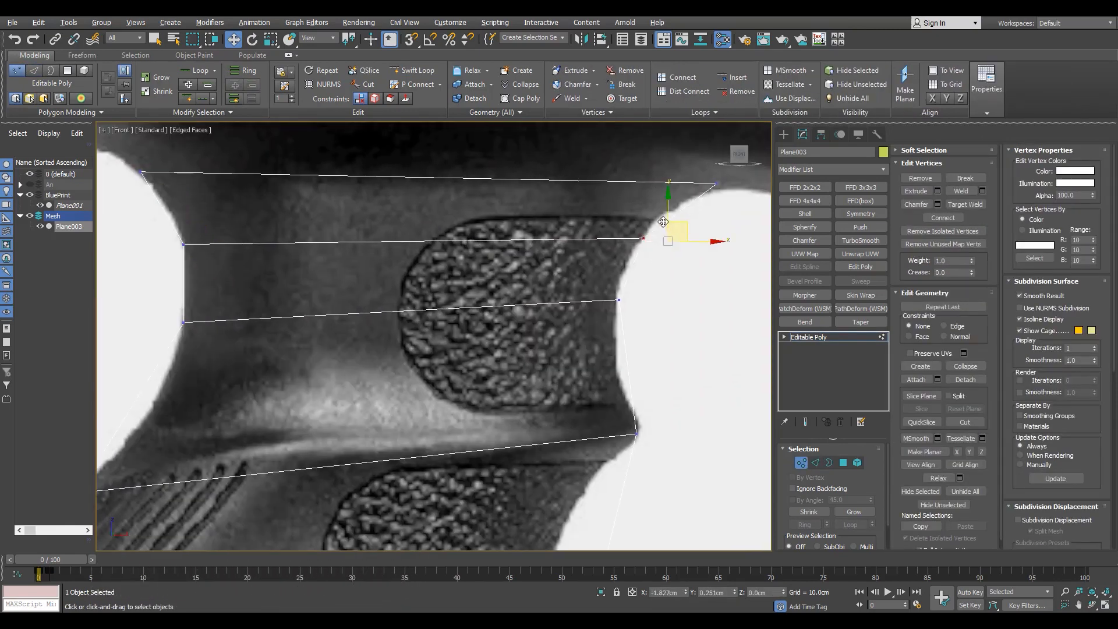
left_click(558, 372)
middle_click_drag(639, 348, 700, 333)
left_click(192, 393)
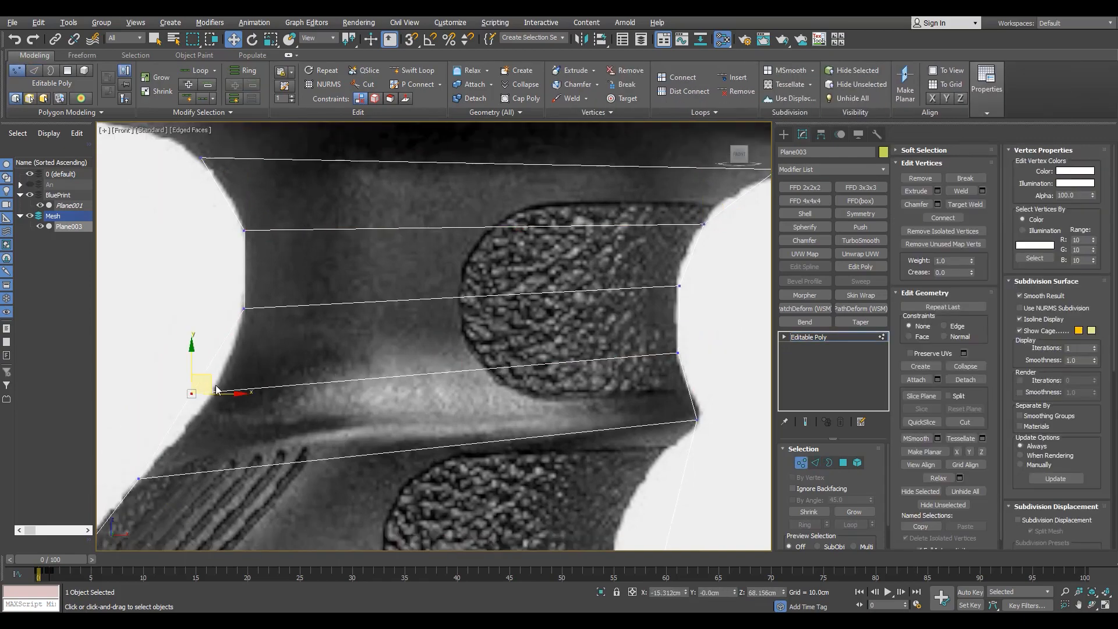
Step: Add an edge across the second finger recess and move its end vertices onto the grip outline
scroll(507, 312, "down", 3)
key("2")
left_click(448, 262)
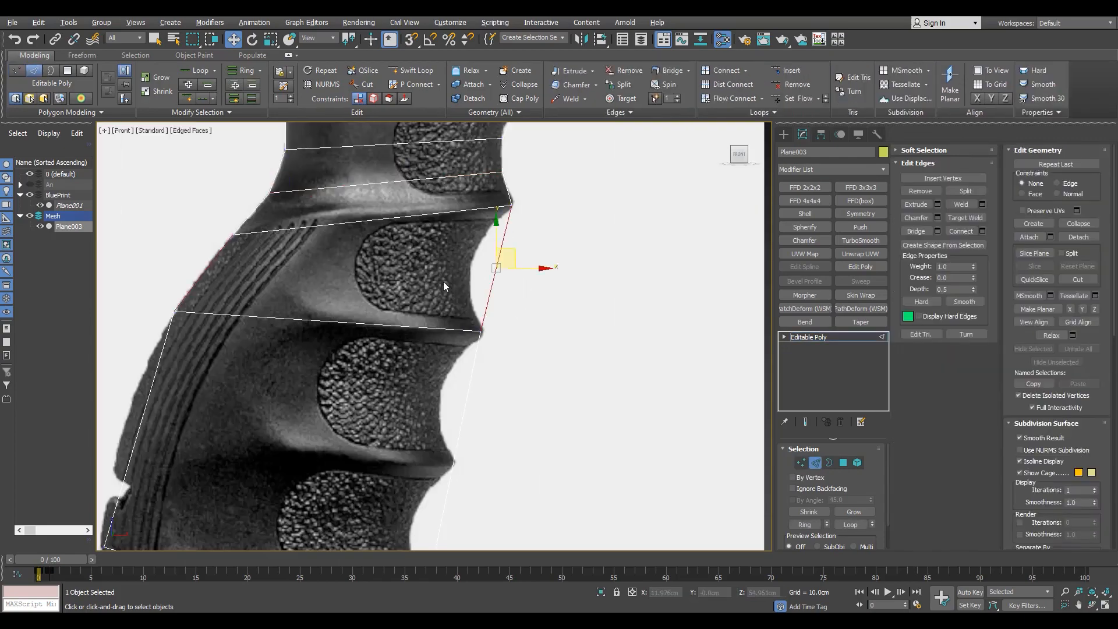
scroll(226, 285, "up", 2)
key("1")
scroll(485, 324, "down", 2)
scroll(484, 324, "up", 3)
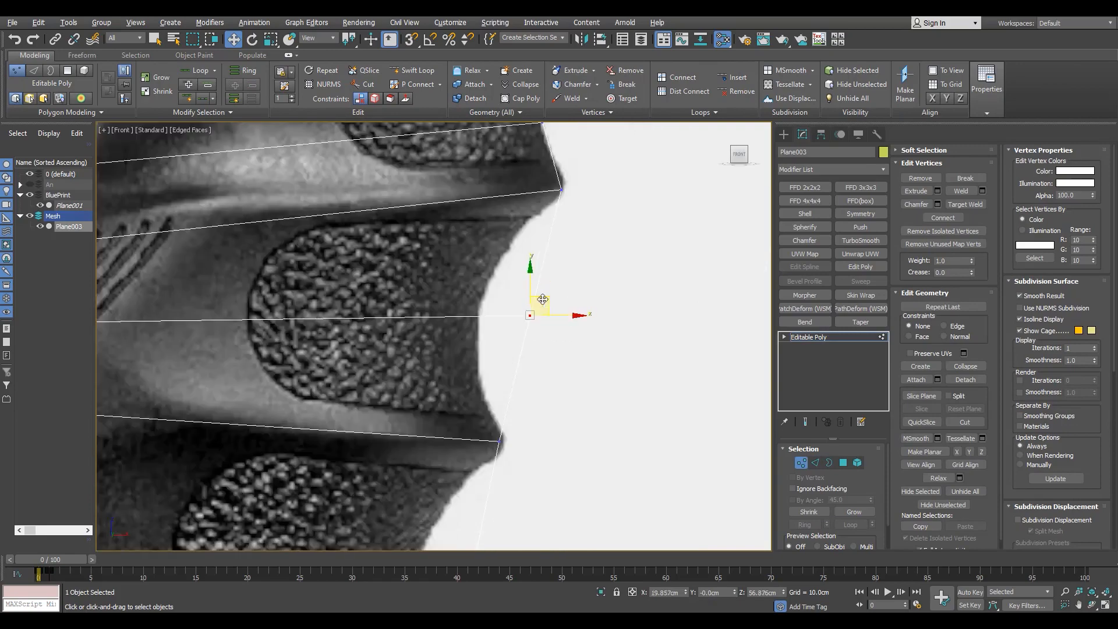
scroll(518, 398, "down", 2)
Step: Add an edge across the grip at the third finger ridge and align its end vertices with the outline
scroll(525, 300, "down", 2)
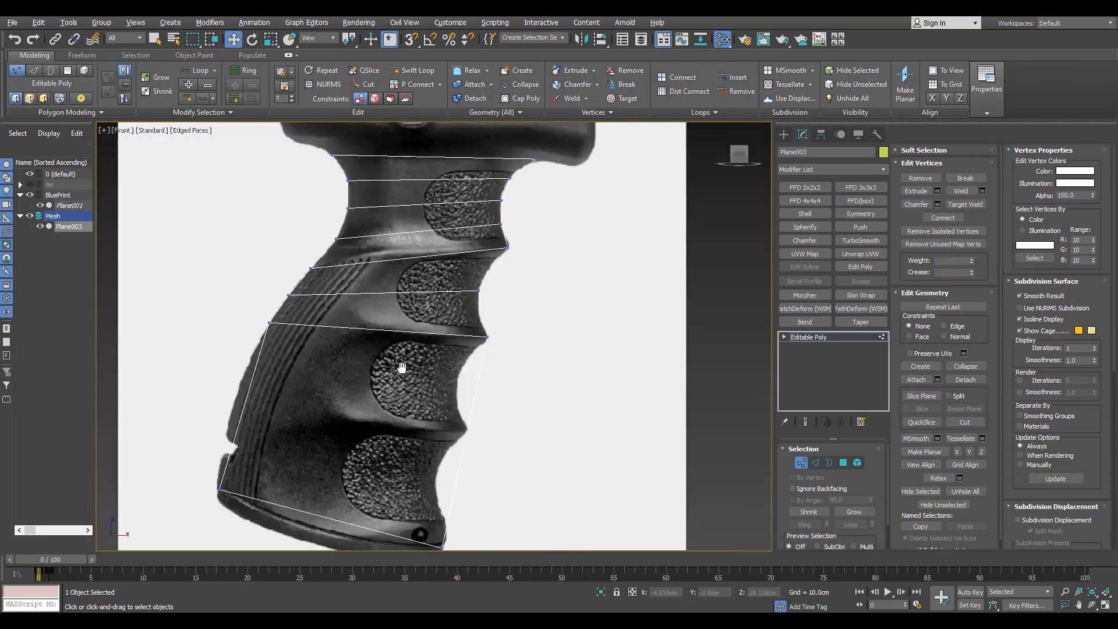
key("2")
scroll(399, 361, "up", 3)
key("1")
left_click(265, 373)
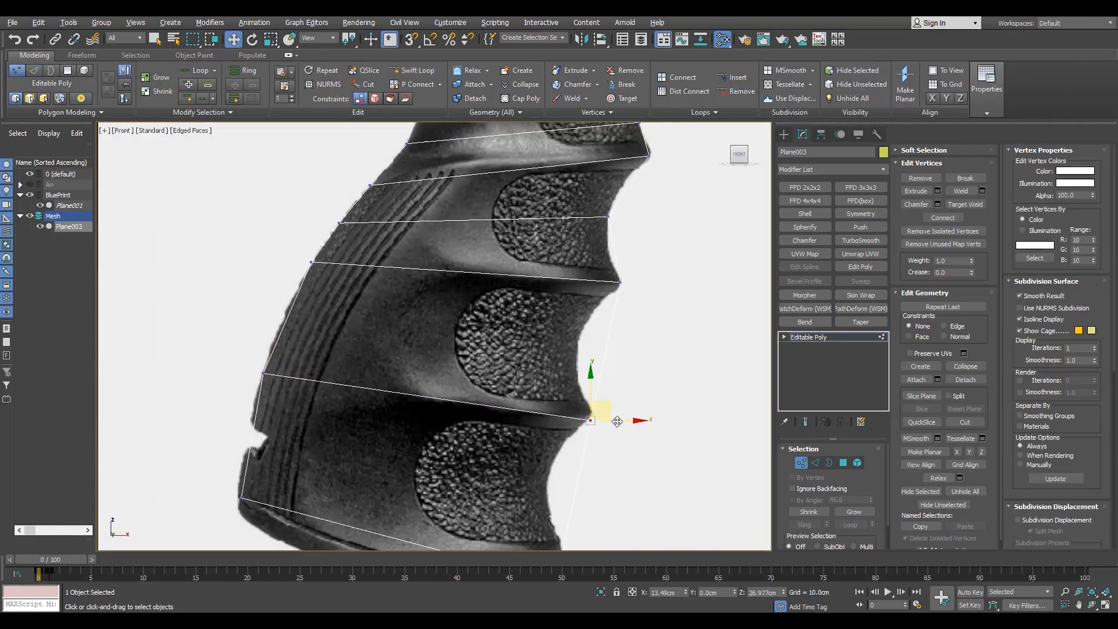
Step: Add an edge across the third finger recess and fit its end vertices to the outline
key("2")
key("1")
scroll(423, 368, "up", 3)
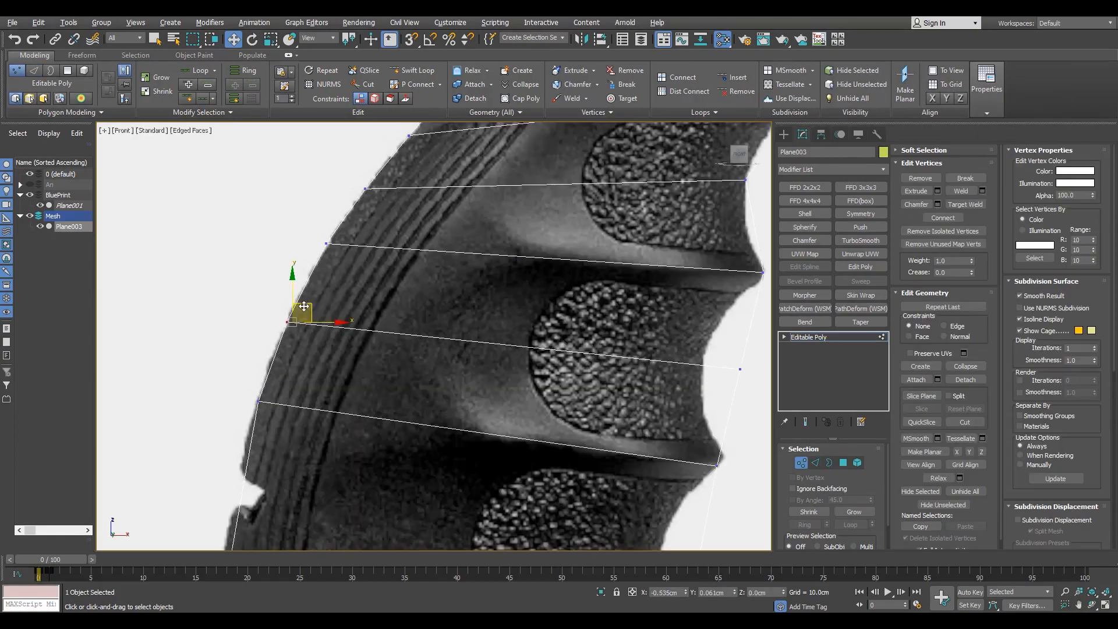
scroll(400, 471, "down", 3)
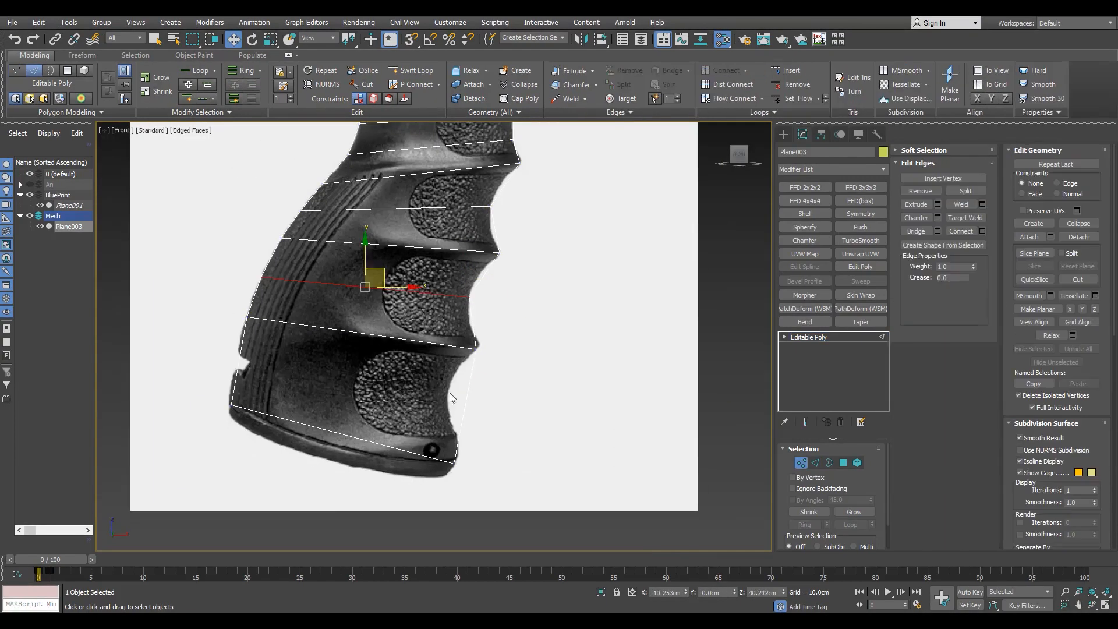
Step: Add an edge across the lowest finger recess and move its front vertex onto the outline
left_click(346, 385)
scroll(262, 355, "up", 3)
scroll(255, 359, "down", 3)
left_click(454, 460)
scroll(460, 457, "up", 3)
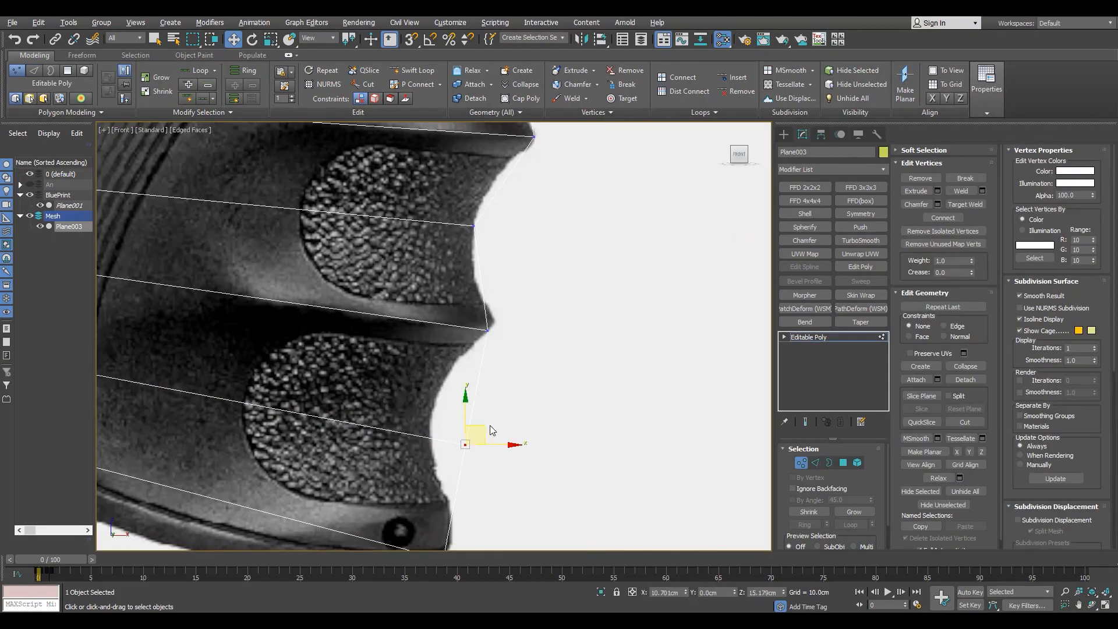
scroll(461, 456, "up", 1)
Step: Adjust the lower corner vertices of the plane to match the grip outline above the base
scroll(442, 431, "down", 3)
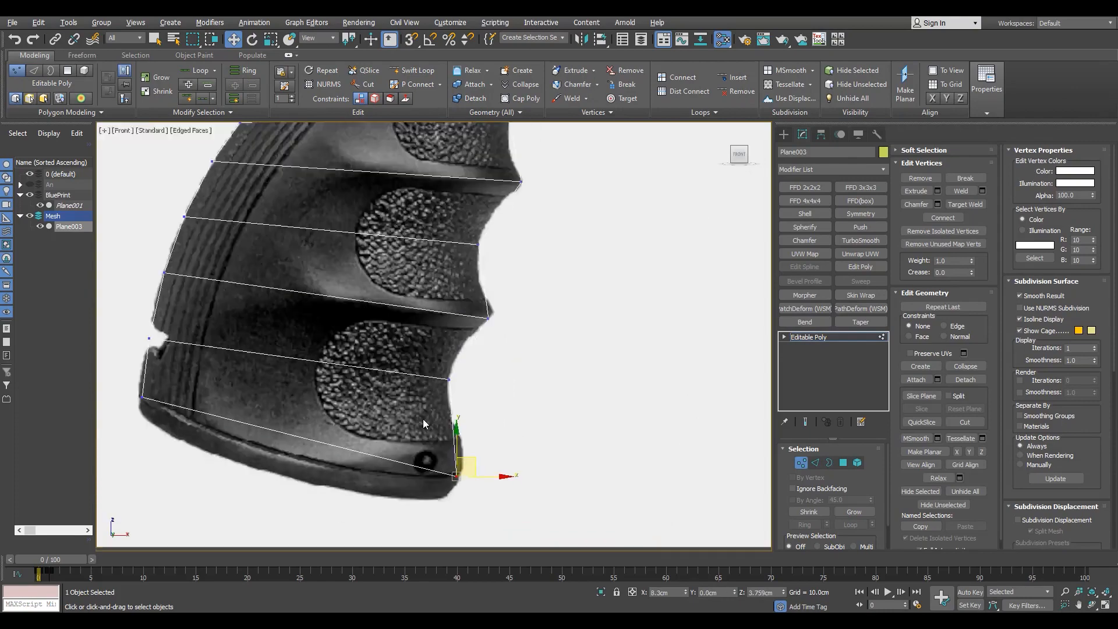
left_click(422, 418)
scroll(501, 368, "up", 3)
scroll(453, 428, "down", 3)
scroll(430, 441, "up", 4)
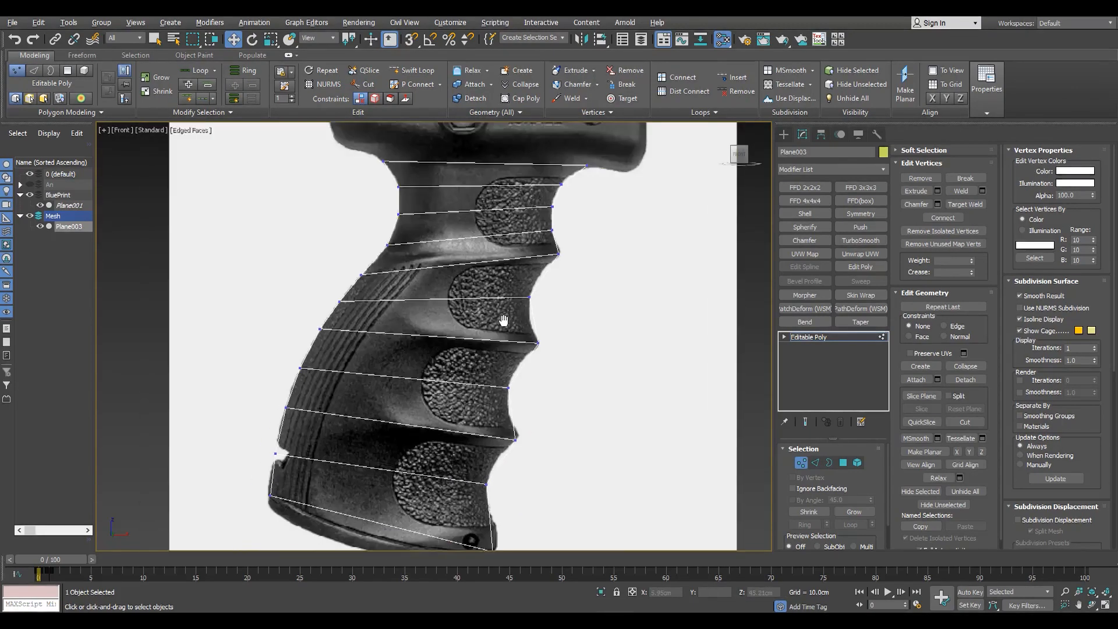
Step: Extend the plane's bottom edge downward about 2.5 cm to cover the grip's base
left_click(369, 463)
scroll(355, 468, "down", 3)
key("2")
scroll(342, 469, "up", 4)
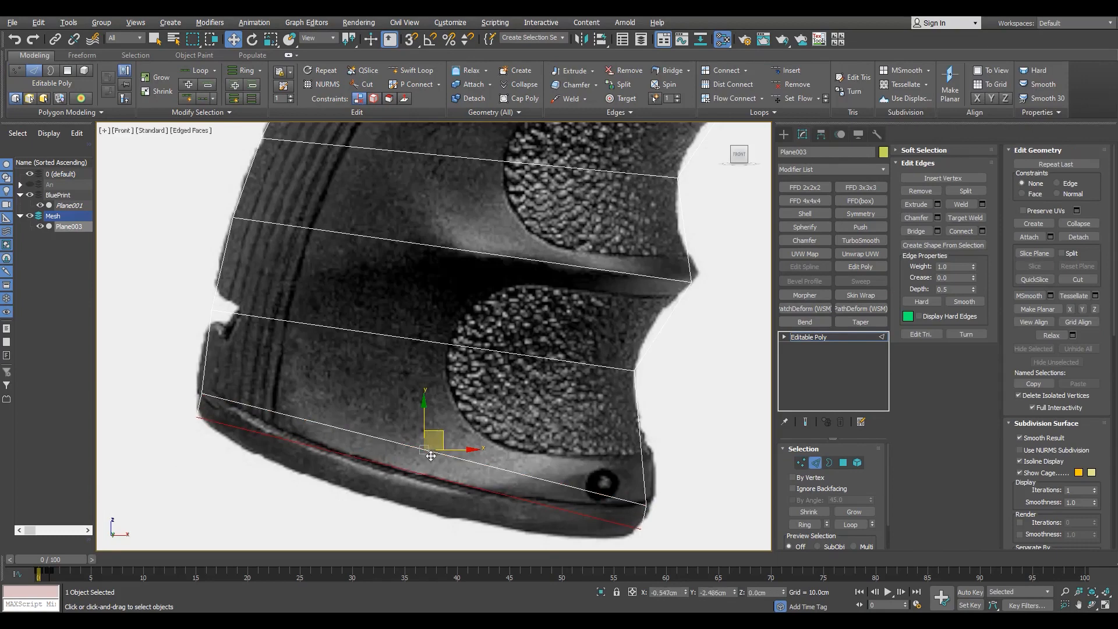
Step: Fit the end vertices of the new bottom edge to the corners of the grip's base
key("1")
scroll(530, 487, "down", 2)
left_click(583, 453)
scroll(282, 403, "down", 3)
scroll(307, 432, "up", 3)
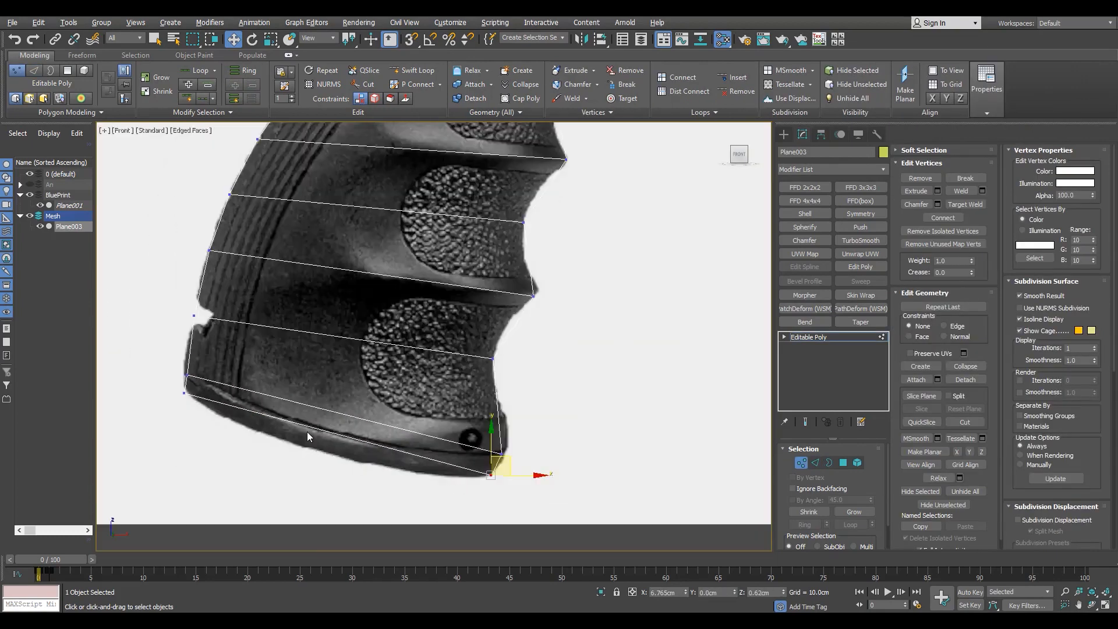
scroll(306, 431, "down", 5)
left_click(309, 386)
Step: Insert a lengthwise edge loop with Swift Loop along the inner border of the ribbed back strip
scroll(308, 386, "up", 7)
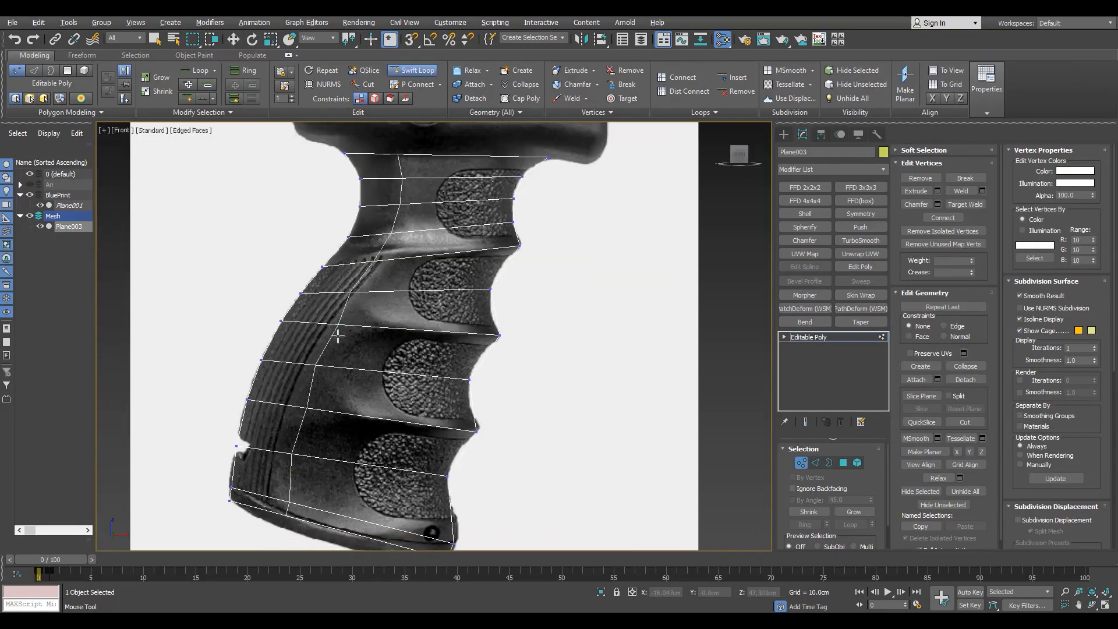
scroll(337, 336, "down", 2)
scroll(337, 341, "up", 2)
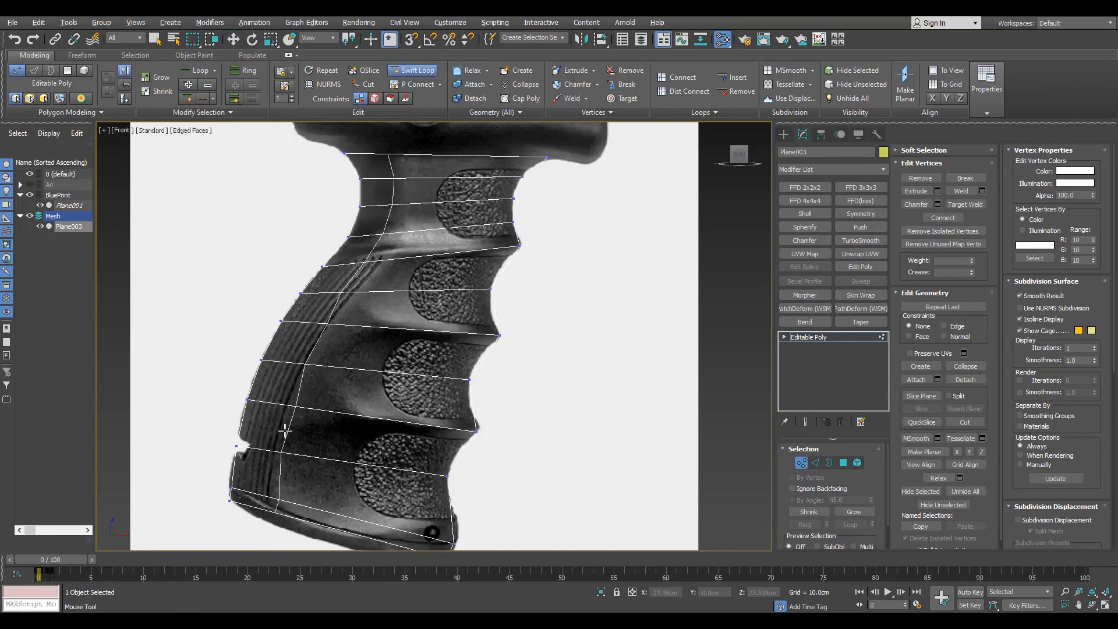
left_click(287, 429)
right_click(286, 427)
Step: Constrain vertex movement to edges and slide the loop's lower vertices along the ribbed strip's border
scroll(274, 399, "up", 3)
mouse_move(303, 401)
left_mouse_down()
mouse_move(357, 429)
mouse_move(322, 394)
left_mouse_up()
key("ctrl+z")
key("shift+x")
middle_click_drag(311, 516, 357, 401)
left_click_drag(340, 392, 326, 391)
left_click_drag(330, 484, 314, 510)
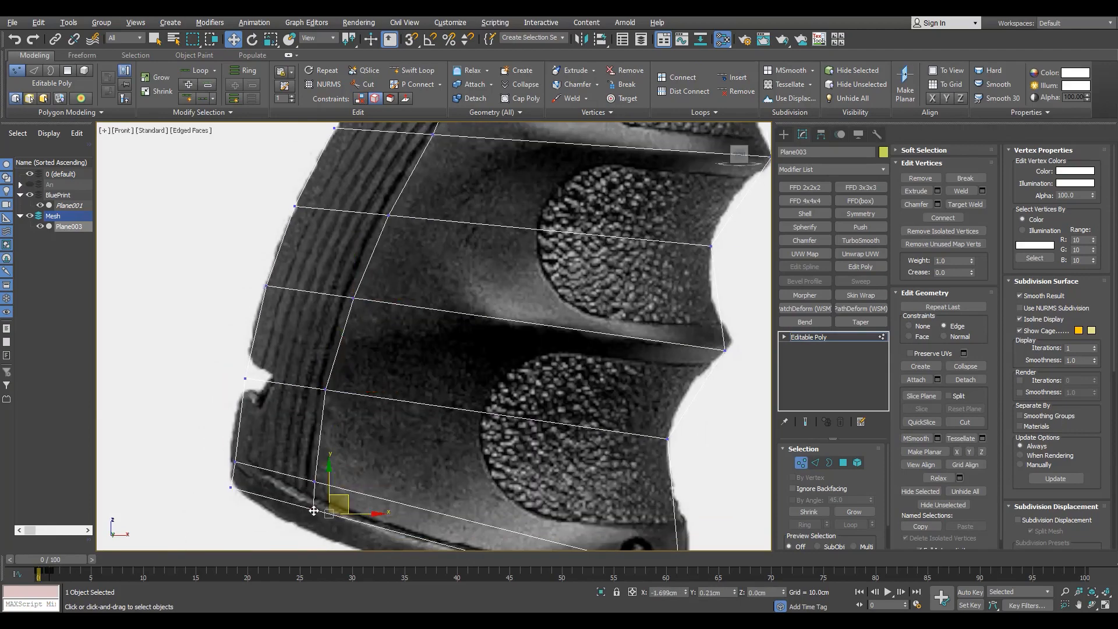
Step: Slide the loop's middle and upper vertices to follow the ribbed strip's border up to its top end
scroll(314, 510, "down", 4)
scroll(359, 356, "up", 4)
left_click(360, 356)
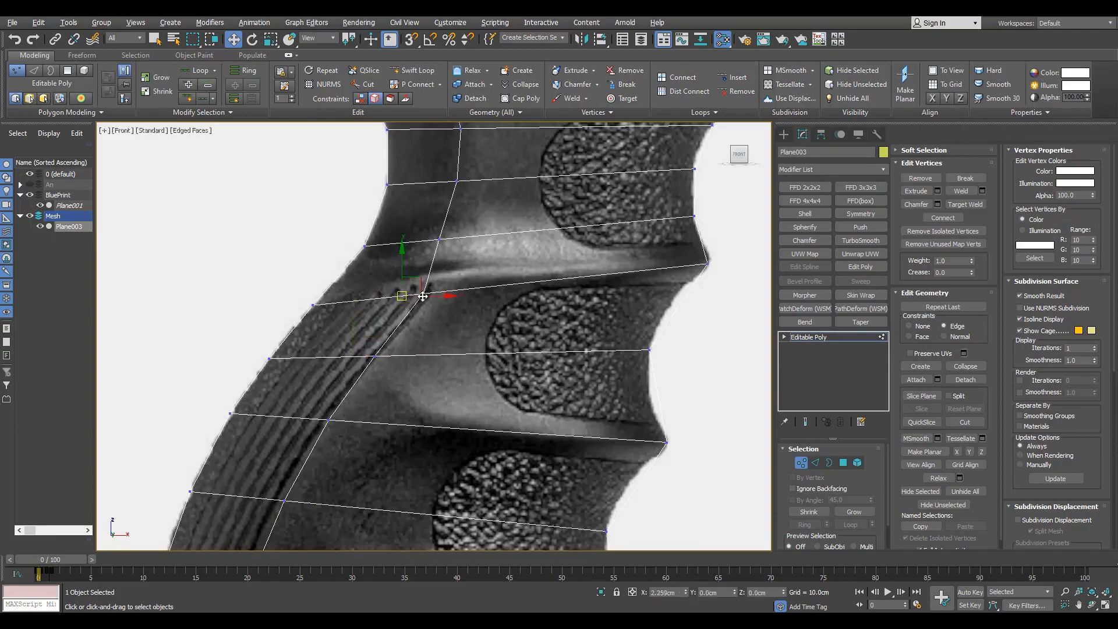
middle_click_drag(441, 238, 415, 304)
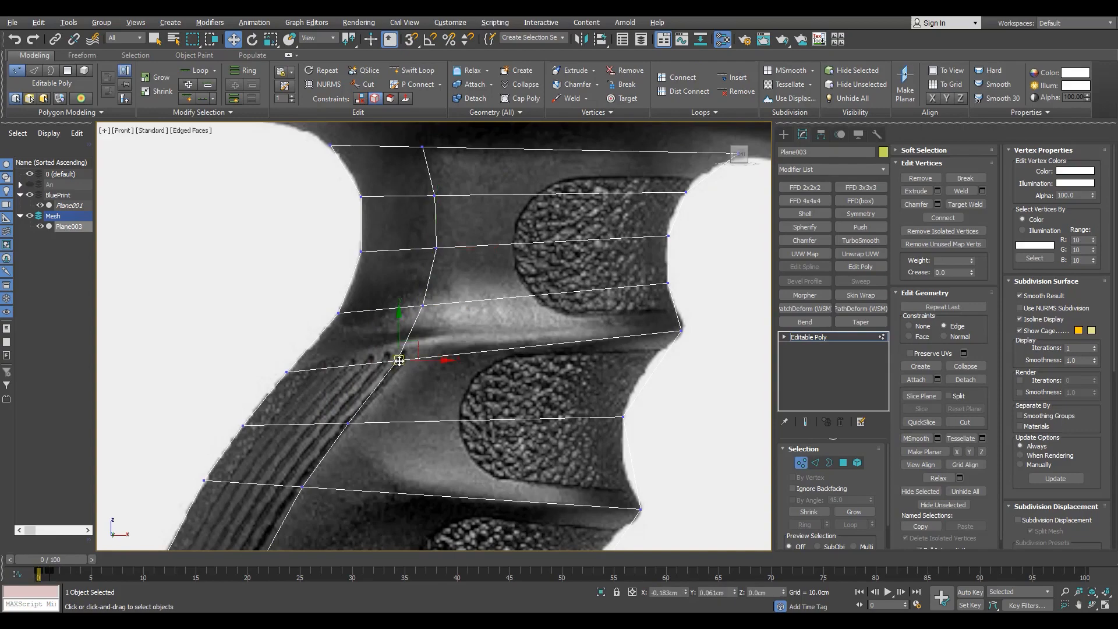
left_click_drag(399, 360, 425, 332)
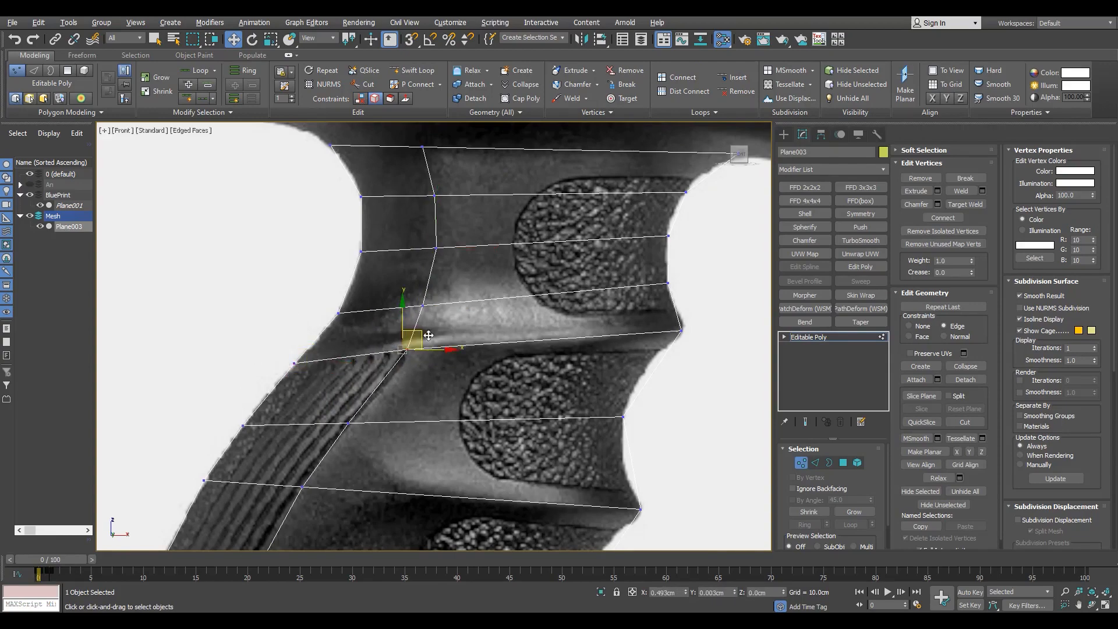
scroll(428, 335, "down", 4)
scroll(367, 449, "up", 4)
left_click_drag(394, 386, 325, 443)
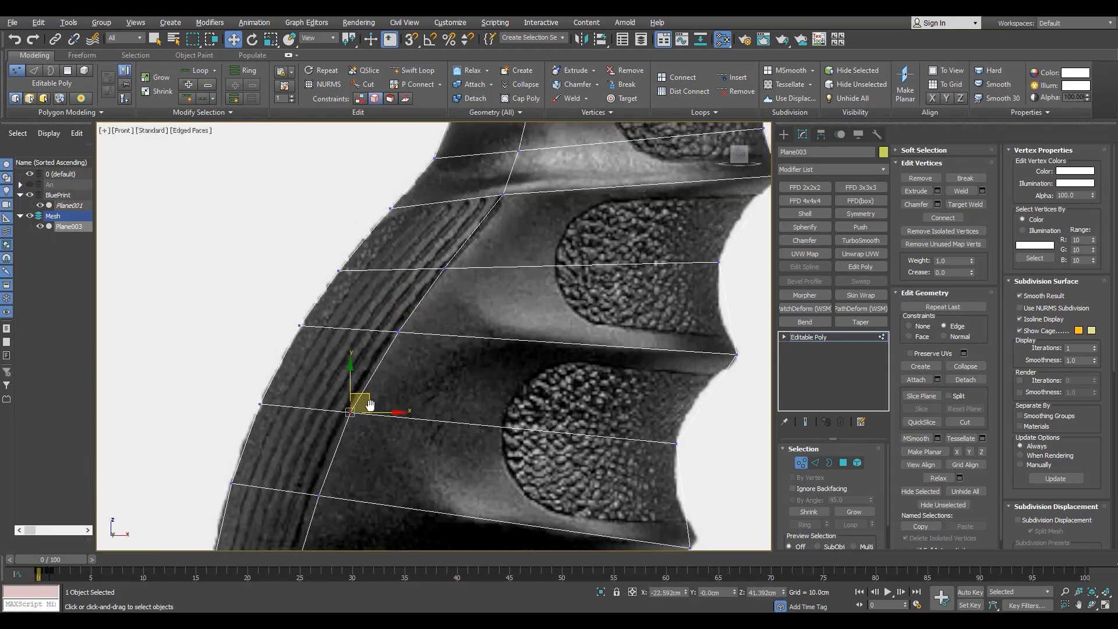
Step: Apply a Shell modifier with an outer amount of 20 cm to the grip plane in the perspective view
scroll(370, 404, "down", 5)
key("alt+w")
middle_click(464, 456)
key("alt+w")
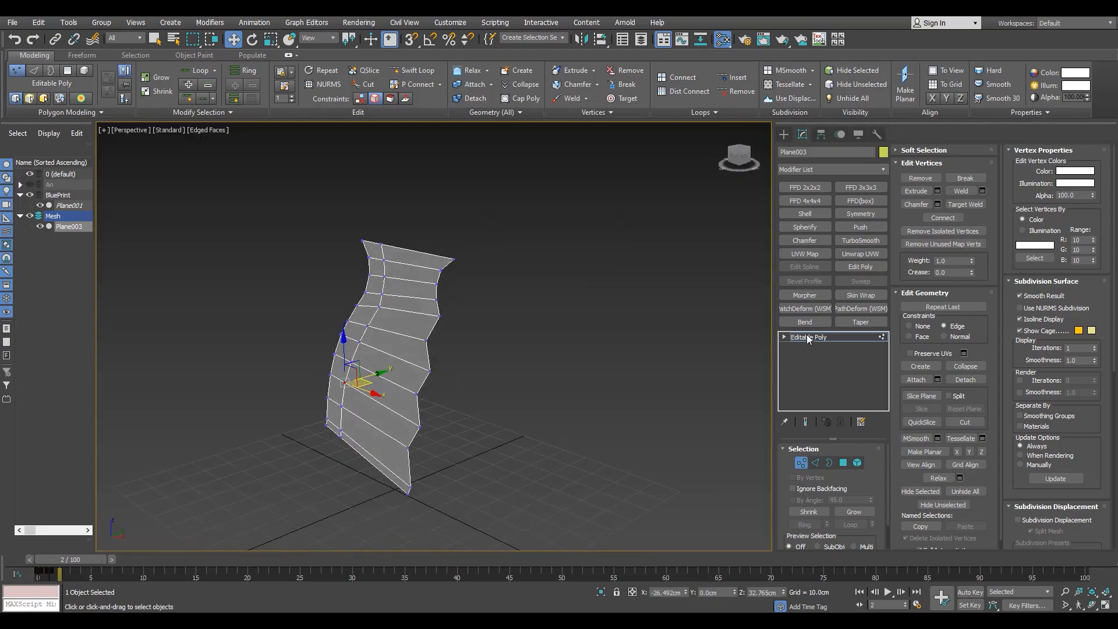
left_click(804, 213)
middle_click_drag(431, 422, 555, 431, "alt")
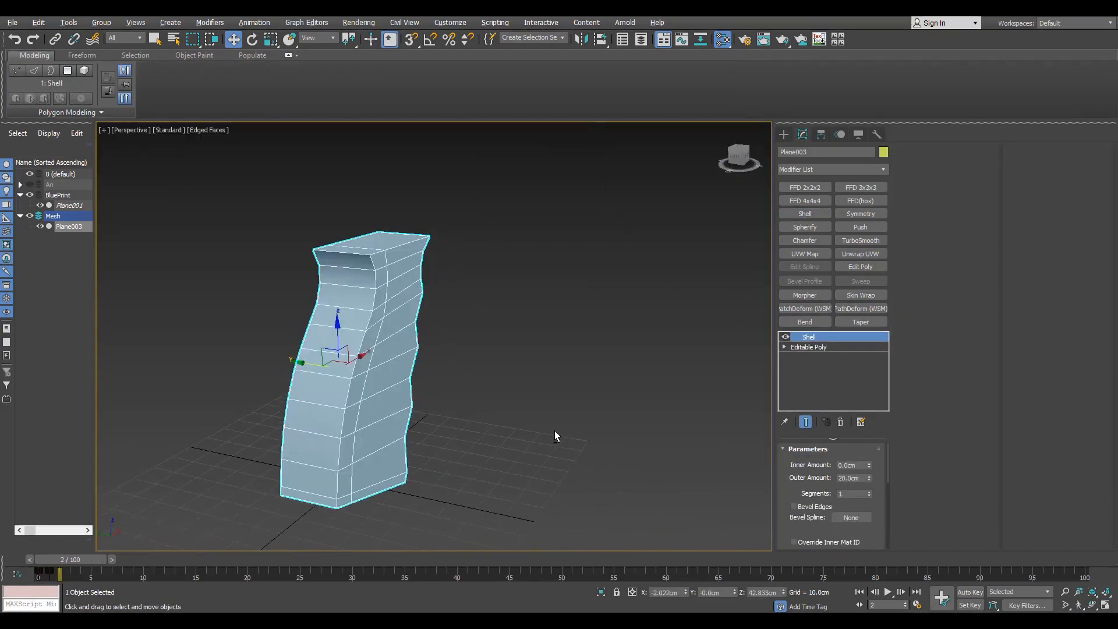
Step: Clone the shelled grip into a collapsed editable poly copy and hide the original Plane003
key("ctrl+v")
left_click(526, 355)
left_click(40, 226)
key("ctrl+q")
middle_click_drag(354, 445, 406, 445)
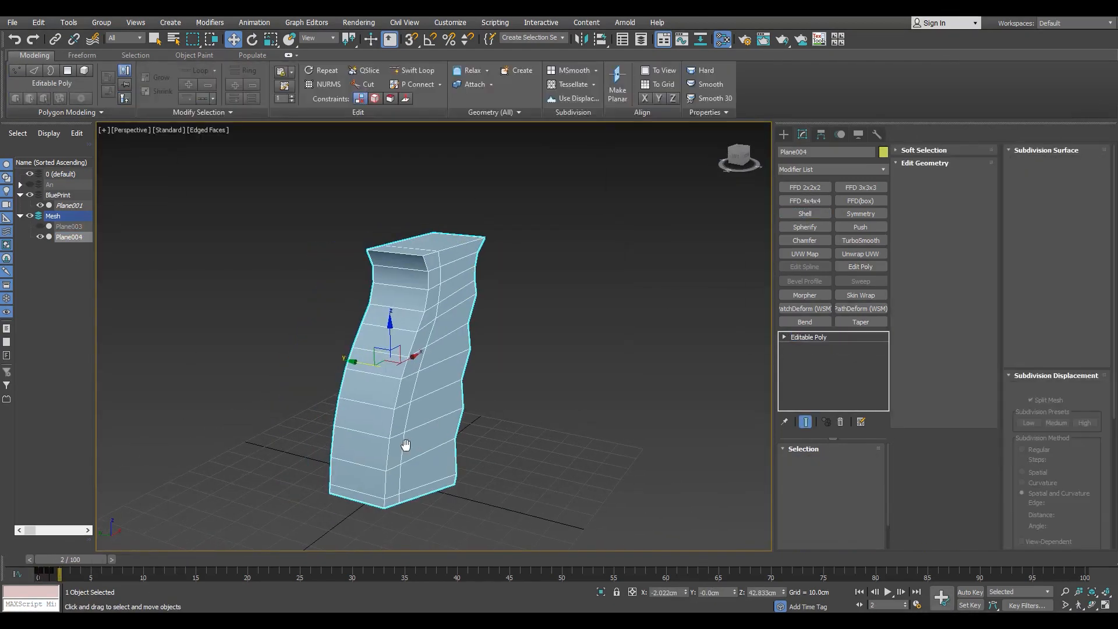
Step: Connect the ring of thickness edges to add a lengthwise center loop around the grip
key("2")
left_click(379, 375)
key("alt+r")
key("ctrl+shift+e")
middle_click_drag(379, 374, 420, 396, "alt")
Step: Delete the polygons capping the top and bottom of the grip
key("4")
left_click(447, 303)
middle_click_drag(454, 349, 456, 268, "alt")
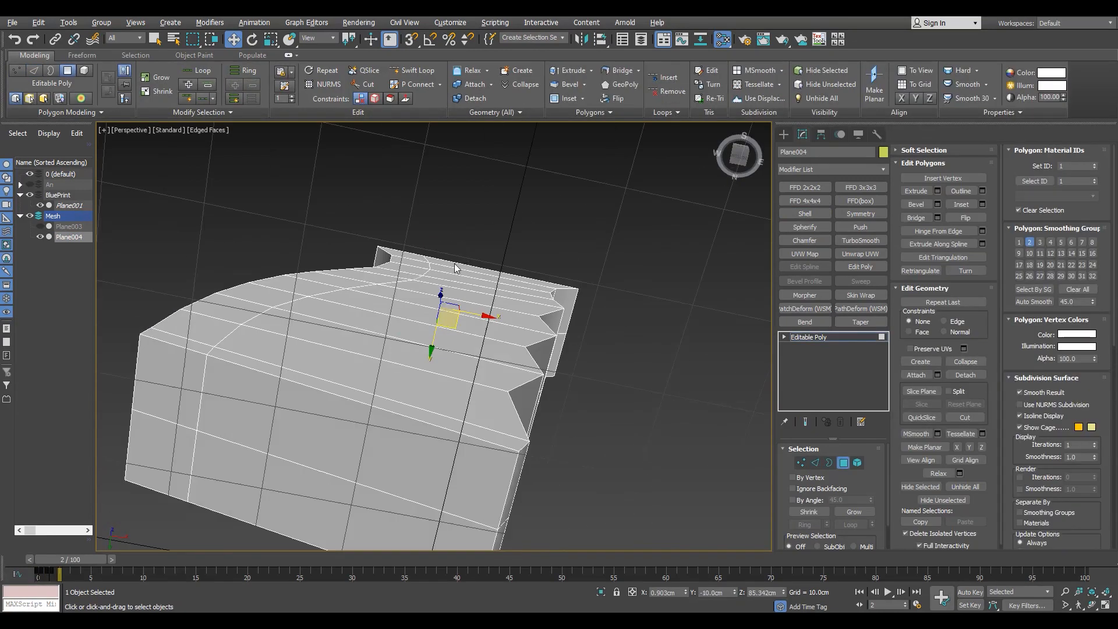
left_click(175, 380, "ctrl")
left_click(168, 453, "ctrl")
left_click(250, 474, "ctrl")
left_click(292, 427, "ctrl")
key("Delete")
Step: Remove the two lengthwise corner edge loops at the back of the grip
scroll(359, 397, "down", 5)
middle_click_drag(359, 397, 303, 432, "alt")
scroll(306, 430, "up", 5)
key("2")
double_click(320, 419)
double_click(215, 399, "ctrl")
key("ctrl+BackSpace")
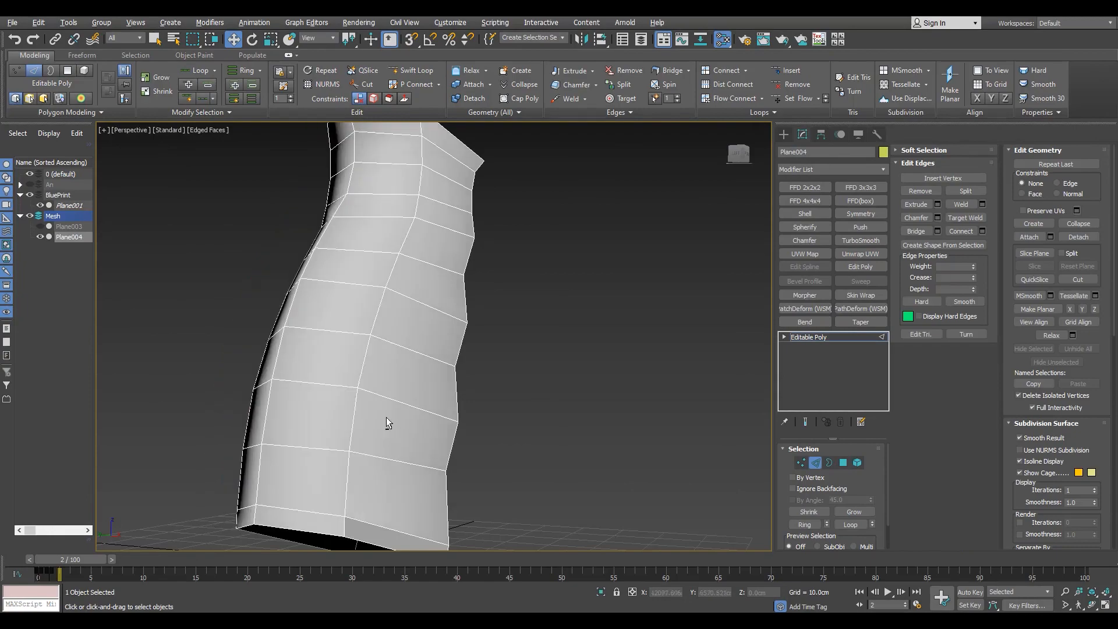
Step: Select the lengthwise edge loops on both sides of the grip's back and fit them against the front blueprint
middle_click_drag(389, 423, 393, 315, "alt")
double_click(376, 219)
double_click(265, 239, "ctrl")
middle_click_drag(280, 257, 357, 330, "alt")
key("f")
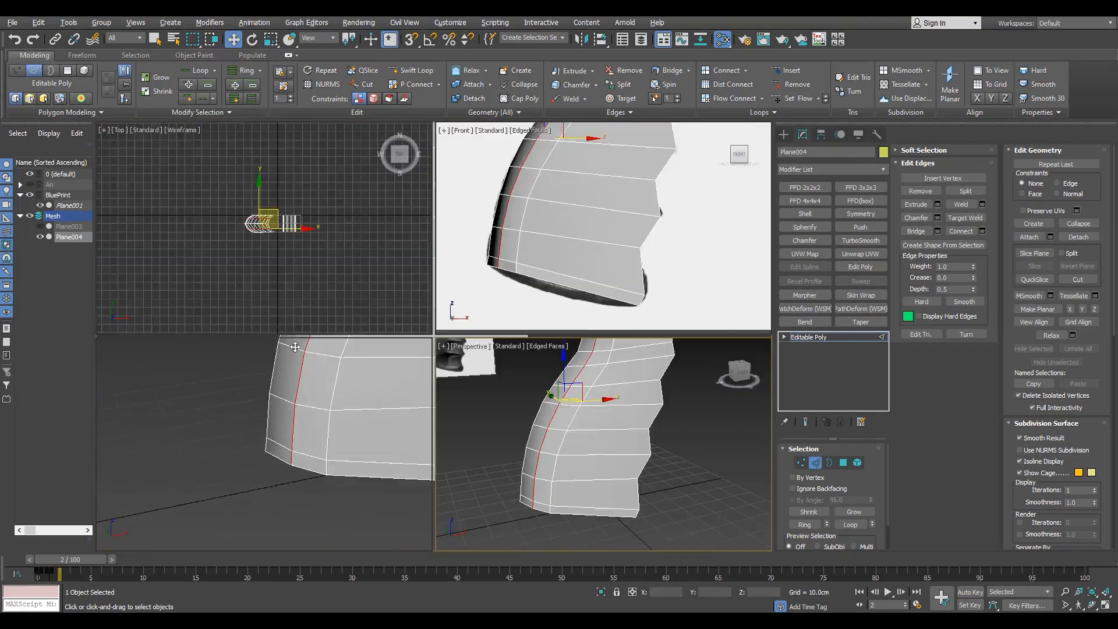
scroll(400, 334, "down", 5)
Step: Move the center edge loop of the grip's finger side outward about 7 cm along X
key("period")
key("p")
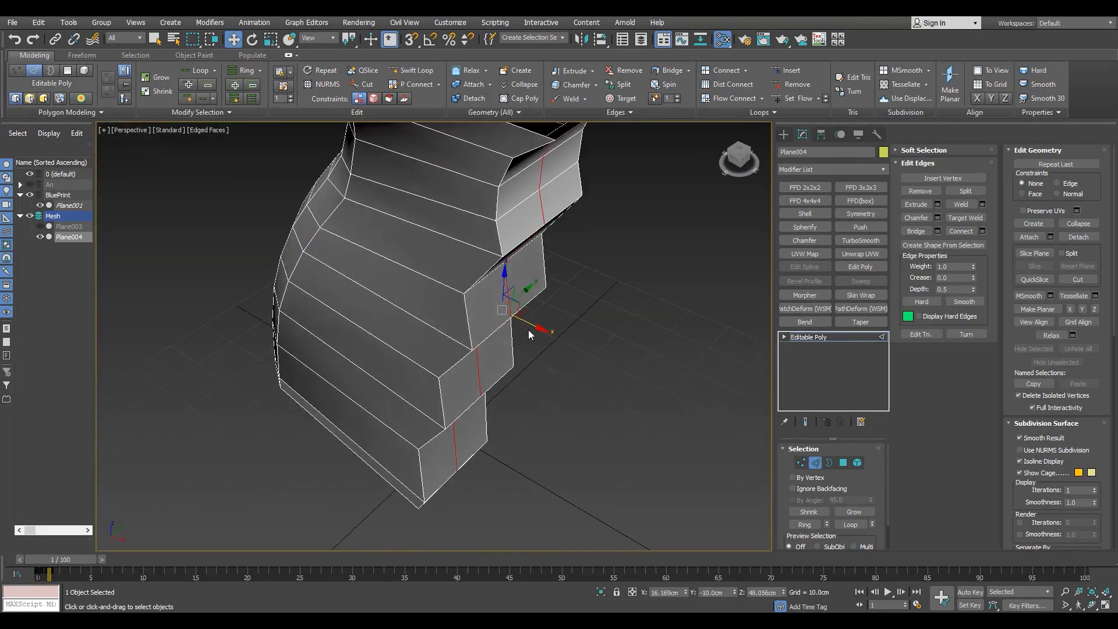
middle_click_drag(529, 333, 507, 287, "alt")
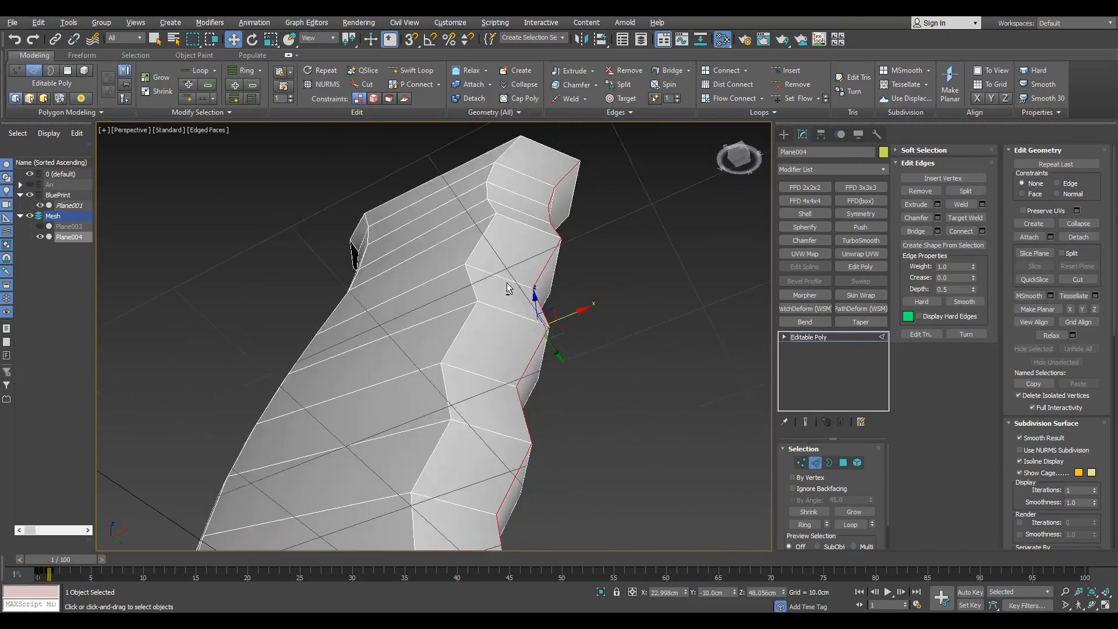
Step: Move the finger-side polygon strip back in the front view so its outer edge matches the grip outline
key("f")
key("4")
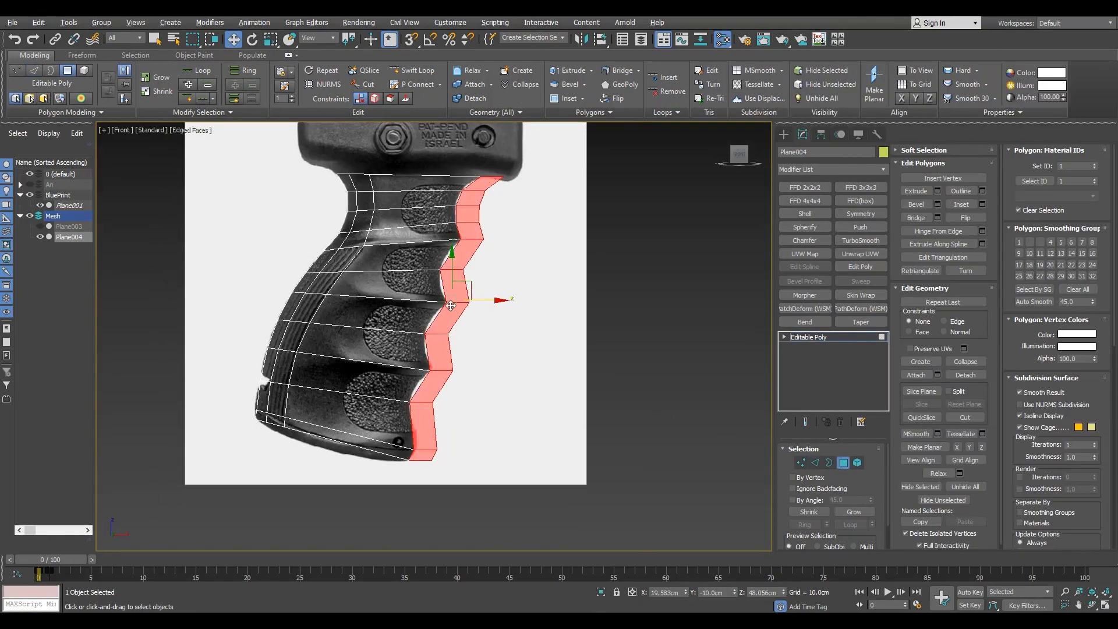
scroll(450, 305, "up", 2)
key("Delete")
scroll(460, 326, "up", 4)
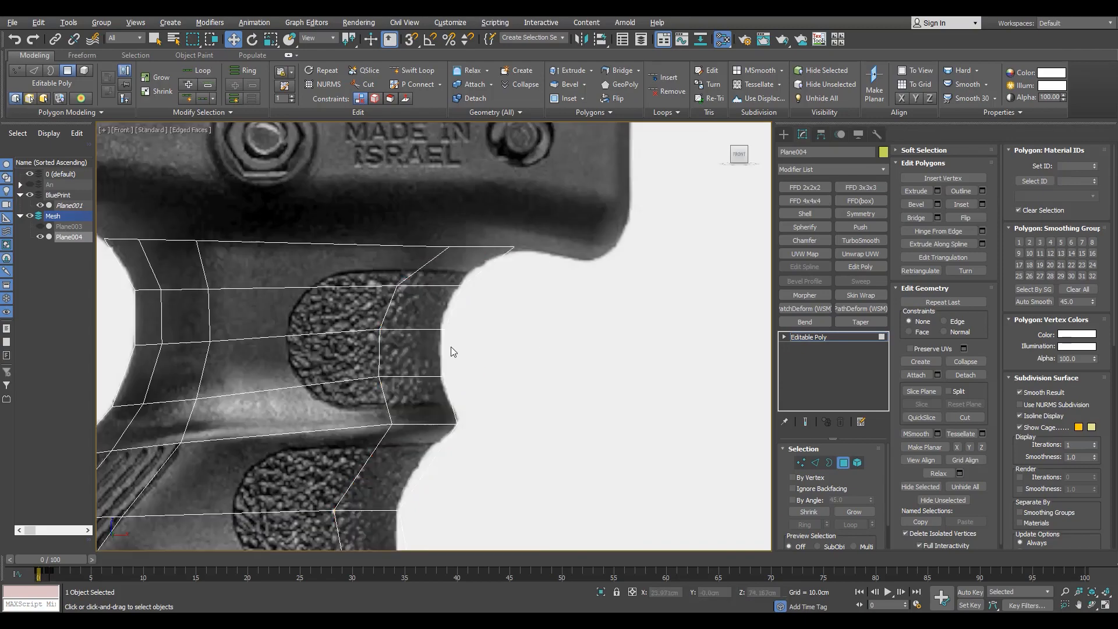
Step: Examine the grip mesh in perspective from several angles and compare it with the front view
scroll(454, 352, "down", 5)
key("alt+w")
key("alt+w")
key("alt+shift+w")
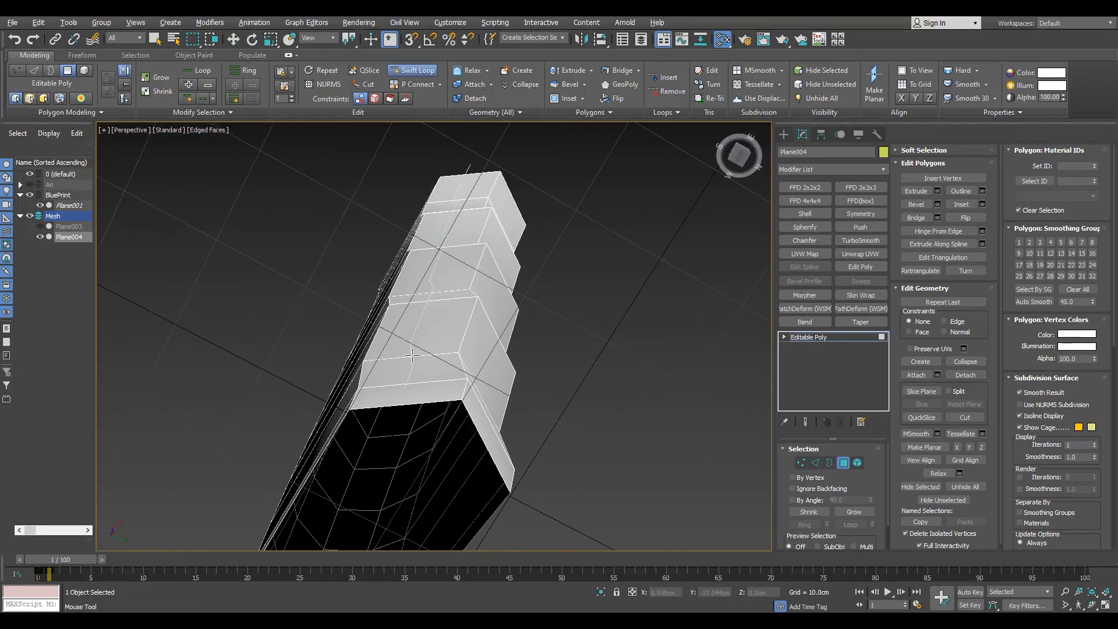
middle_click_drag(412, 356, 573, 240, "alt")
key("w")
key("alt+w")
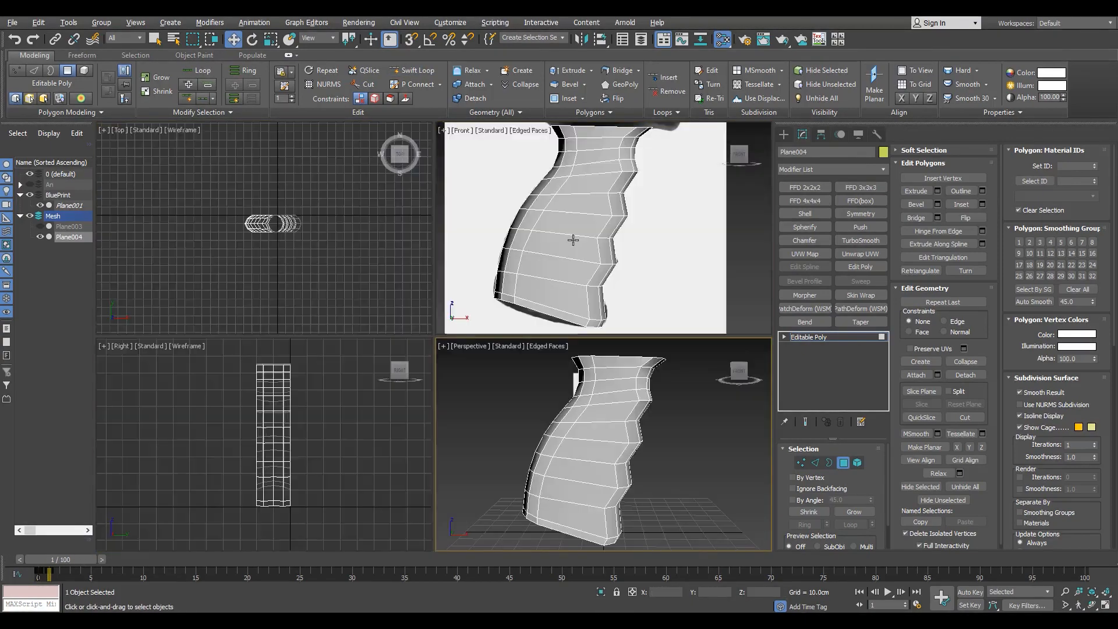
Step: With the edge constraint on, slide the vertices at the upper end of the ribbed back panel to follow the ridge in the blueprint
key("alt+w")
key("alt+x")
scroll(474, 268, "up", 5)
key("1")
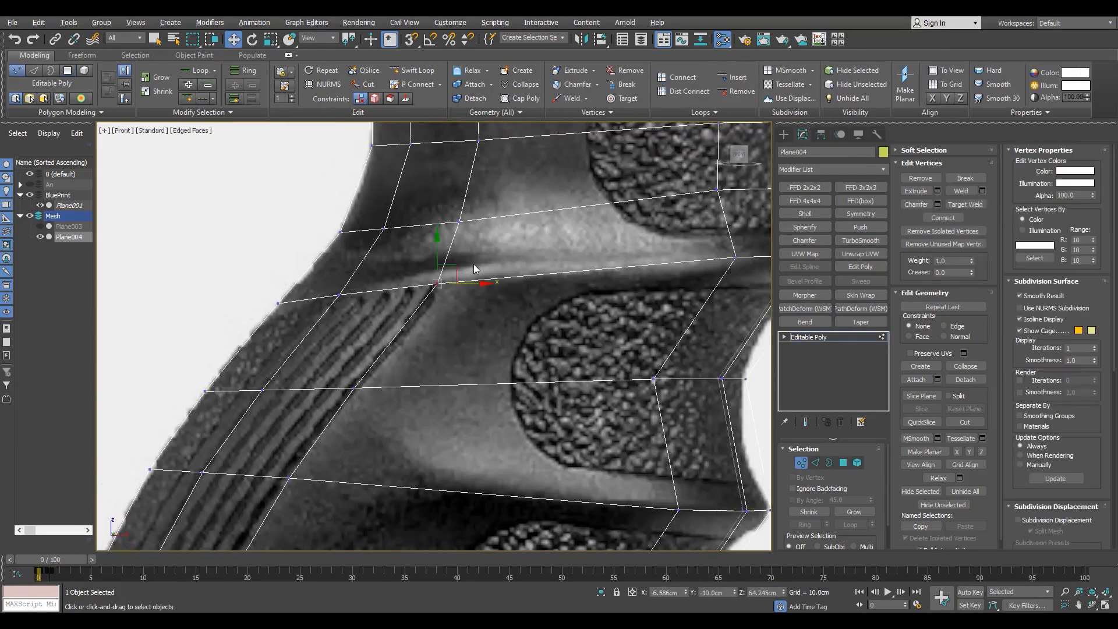
key("shift+x")
left_click_drag(447, 275, 416, 293)
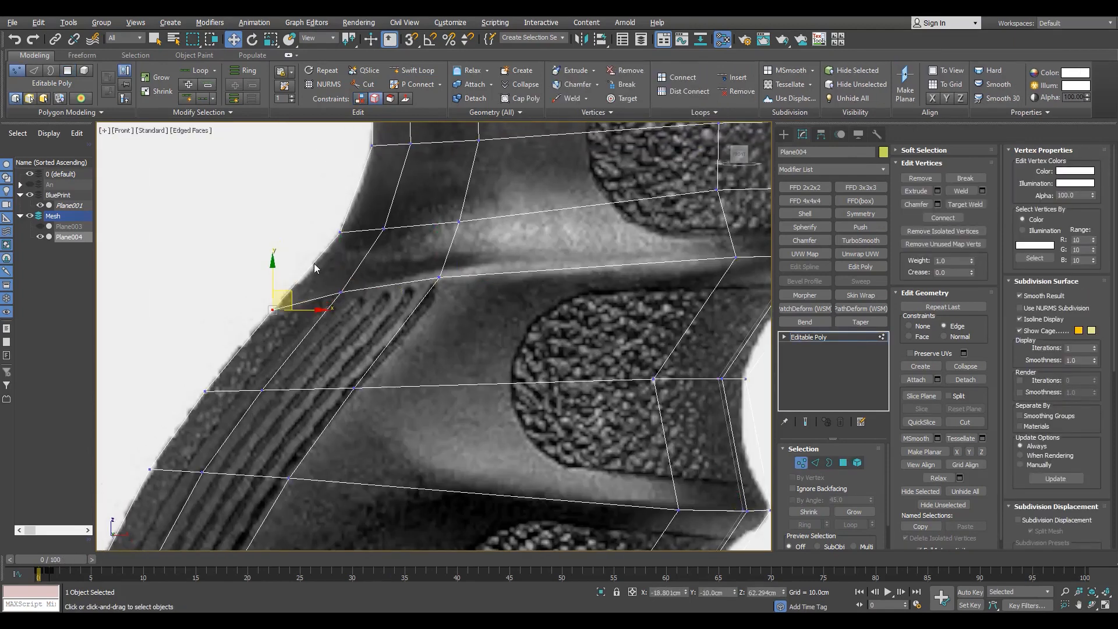
Step: Adjust the back-side vertices in the row just above that ridge so they follow the neck's curve
left_click_drag(476, 207, 483, 196)
scroll(400, 246, "down", 3)
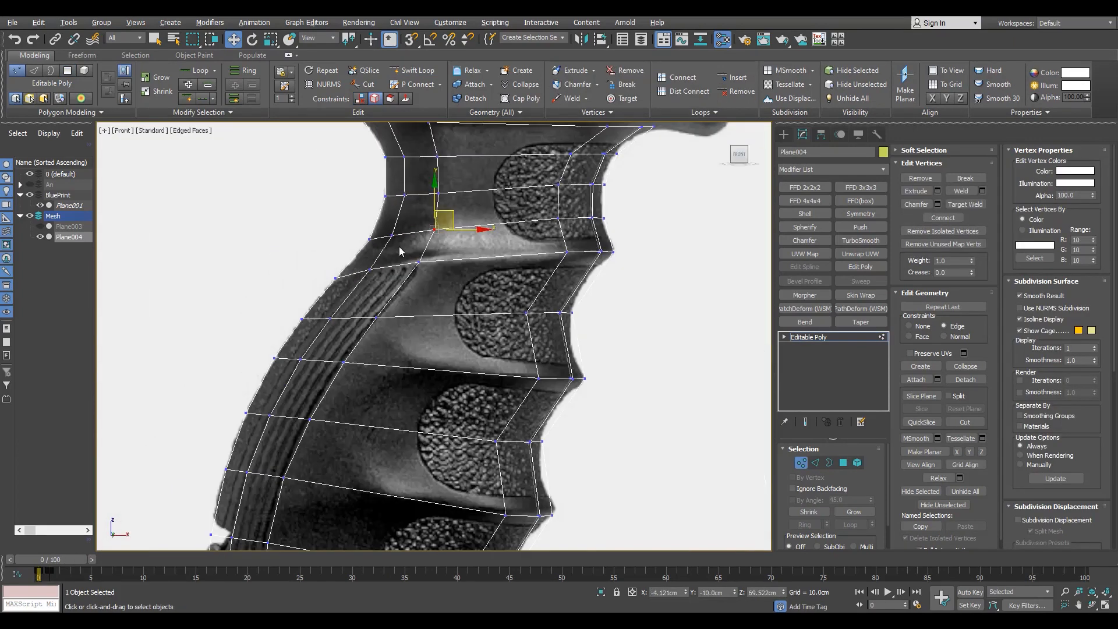
scroll(402, 200, "up", 5)
left_click(394, 234)
left_click_drag(396, 279, 396, 280)
left_click(376, 321)
scroll(378, 323, "down", 5)
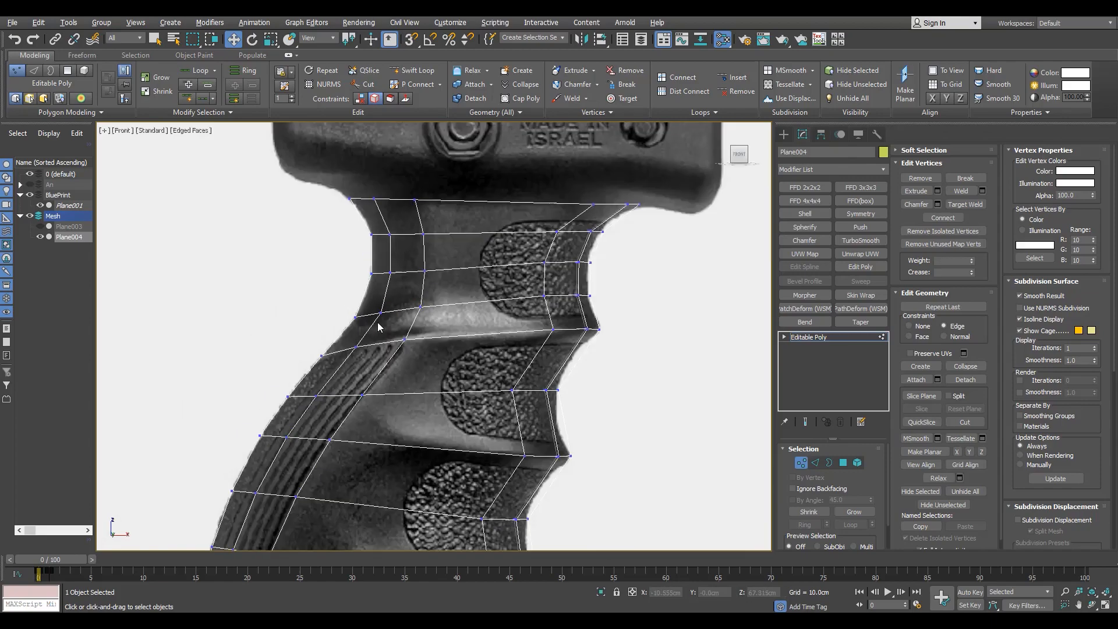
scroll(375, 191, "up", 5)
scroll(350, 249, "down", 6)
Step: Move the bottom-row vertices at the grip's rear lower corner down onto the base outline
middle_click_drag(379, 294, 436, 230)
scroll(352, 488, "up", 2)
middle_click_drag(352, 488, 351, 395)
scroll(298, 381, "up", 3)
left_click(234, 357)
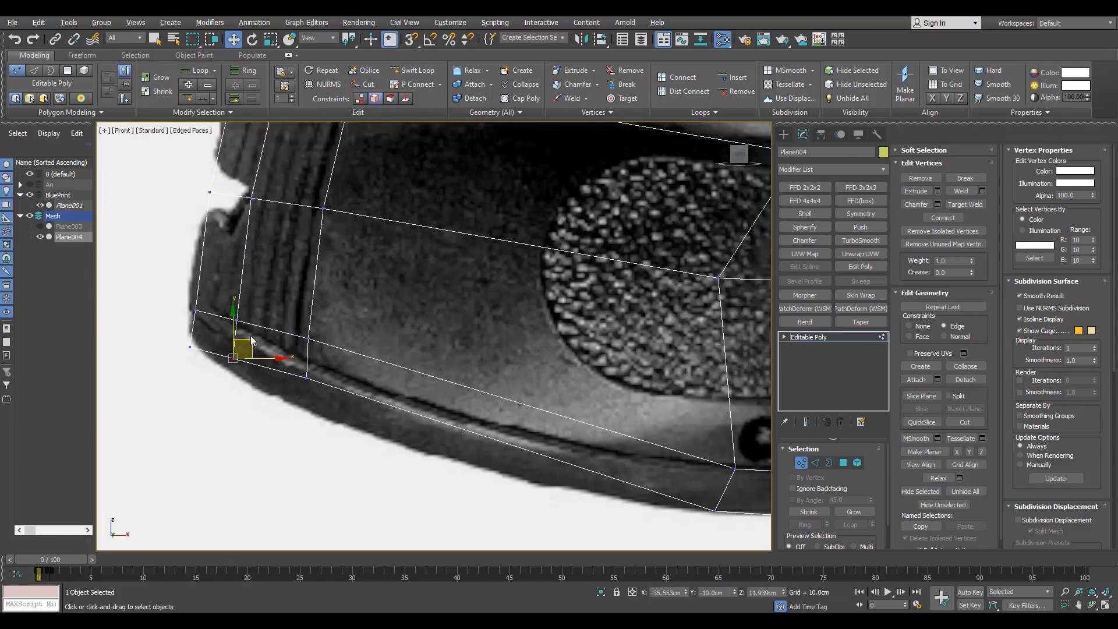
left_click_drag(319, 393, 311, 398)
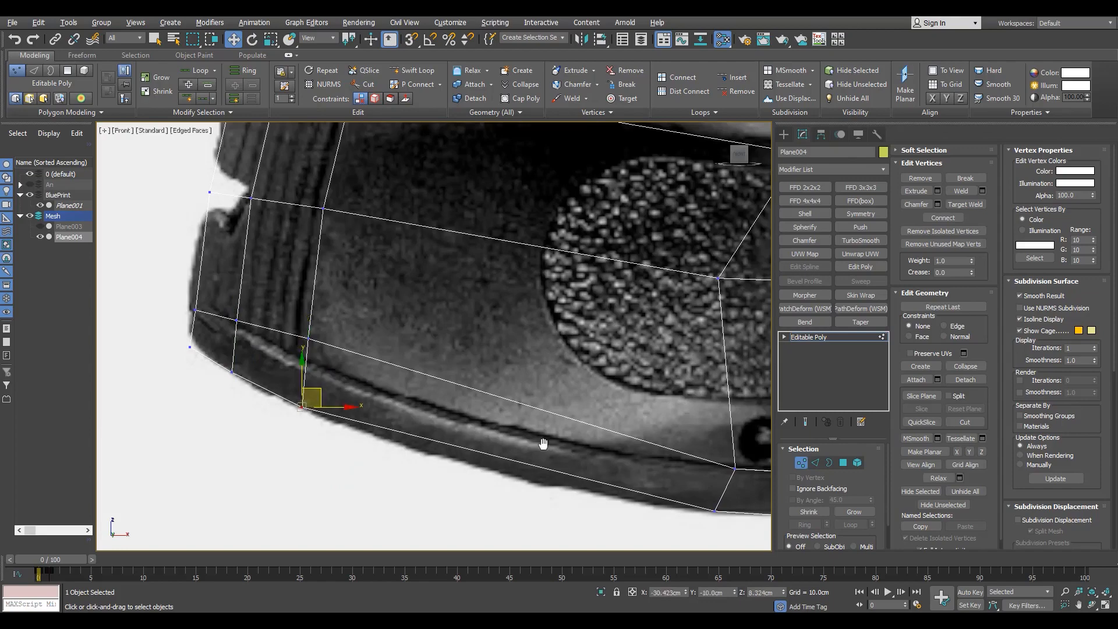
Step: Adjust the bottom-row vertices at the grip's front lower corner to match the base outline
middle_click_drag(542, 444, 365, 396)
scroll(366, 397, "down", 2)
left_click(488, 447)
left_click_drag(500, 438, 508, 438)
key("1")
left_click(384, 533)
scroll(383, 533, "down", 2)
left_click(274, 285)
scroll(338, 361, "up", 2)
Step: Select the ring of crosswise edges on the grip's side and connect it with two new lengthwise edge loops
key("2")
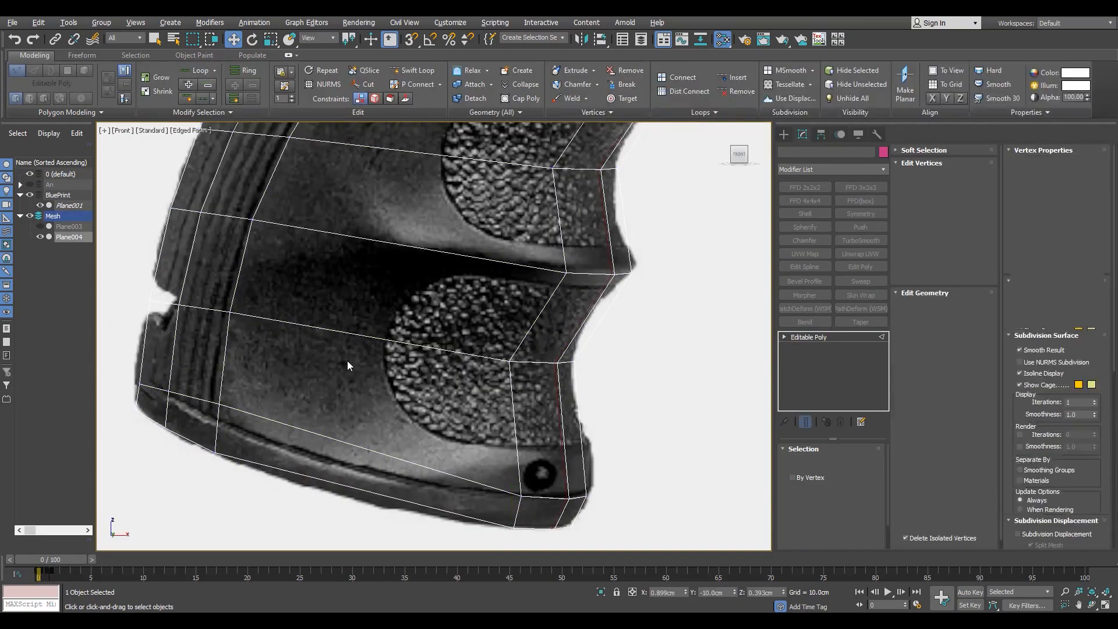
left_click(349, 334)
key("alt+r")
left_click(983, 231)
left_click(440, 393)
Step: Move the new loops' lower vertices onto the base outline and the rear vertices of the row above onto the base seam
key("1")
scroll(392, 362, "up", 2)
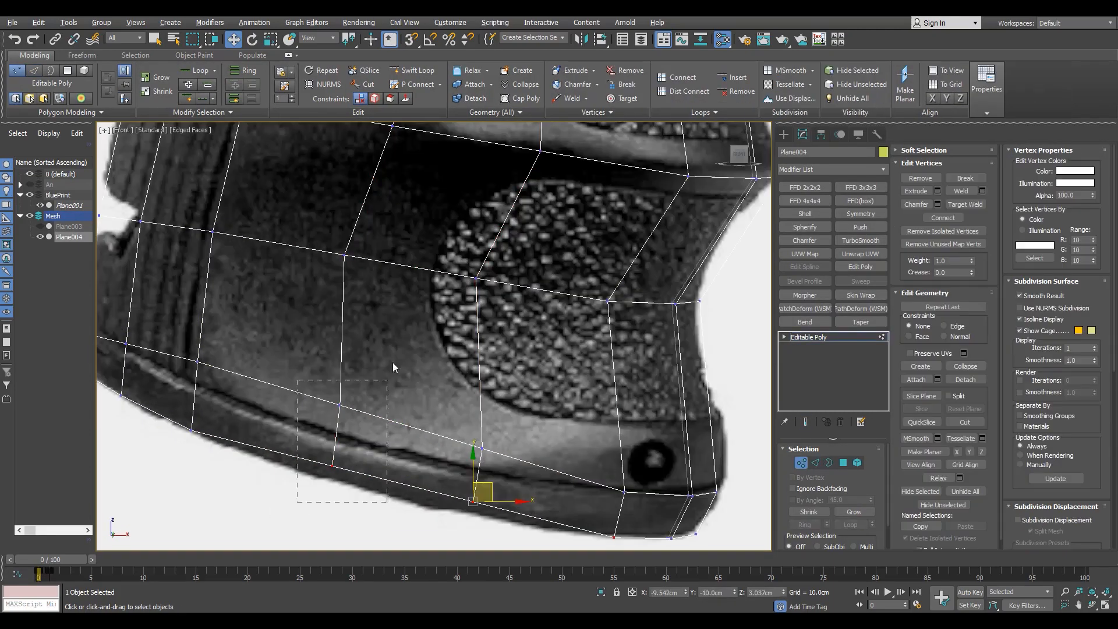
left_click(337, 417)
middle_click_drag(169, 340, 295, 322)
scroll(295, 322, "up", 2)
left_click_drag(346, 343, 343, 378)
left_click(234, 325)
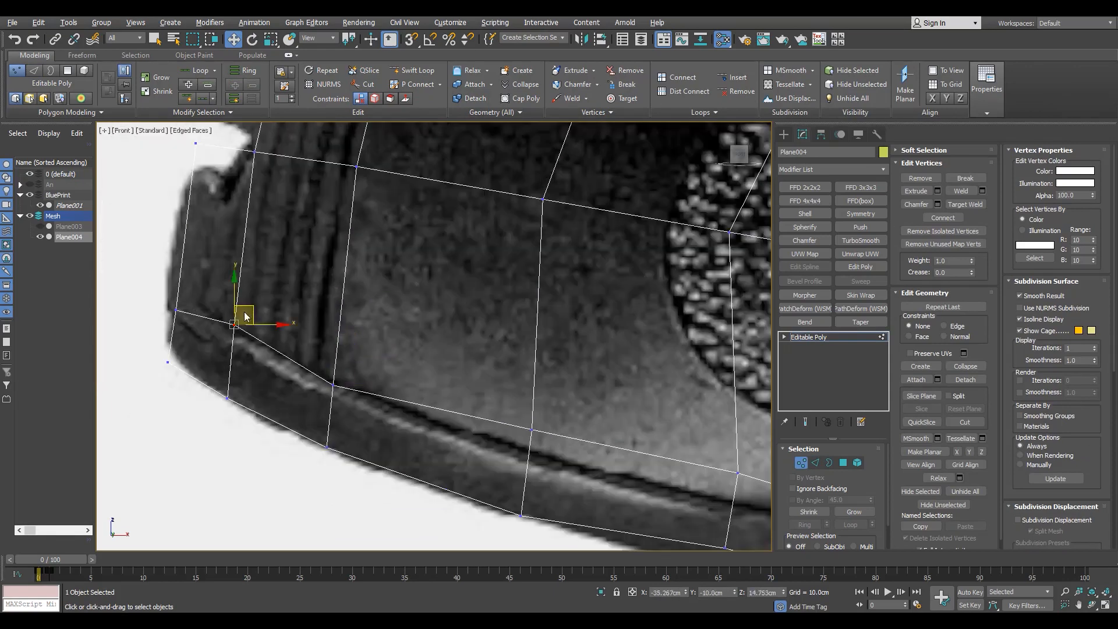
middle_click_drag(251, 319, 125, 267)
middle_click_drag(558, 416, 465, 387)
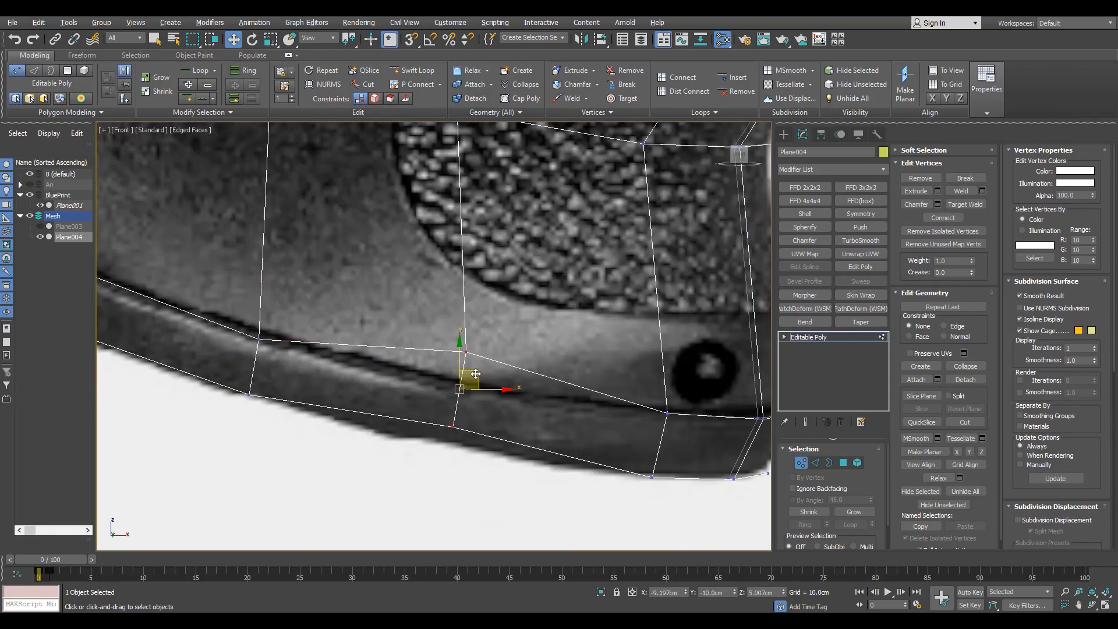
Step: Fit the two lowest vertex rows at the finger-side half of the base to the seam and the rounded corner outline
left_click_drag(437, 460, 477, 373)
middle_click_drag(728, 408, 484, 405)
scroll(484, 405, "up", 3)
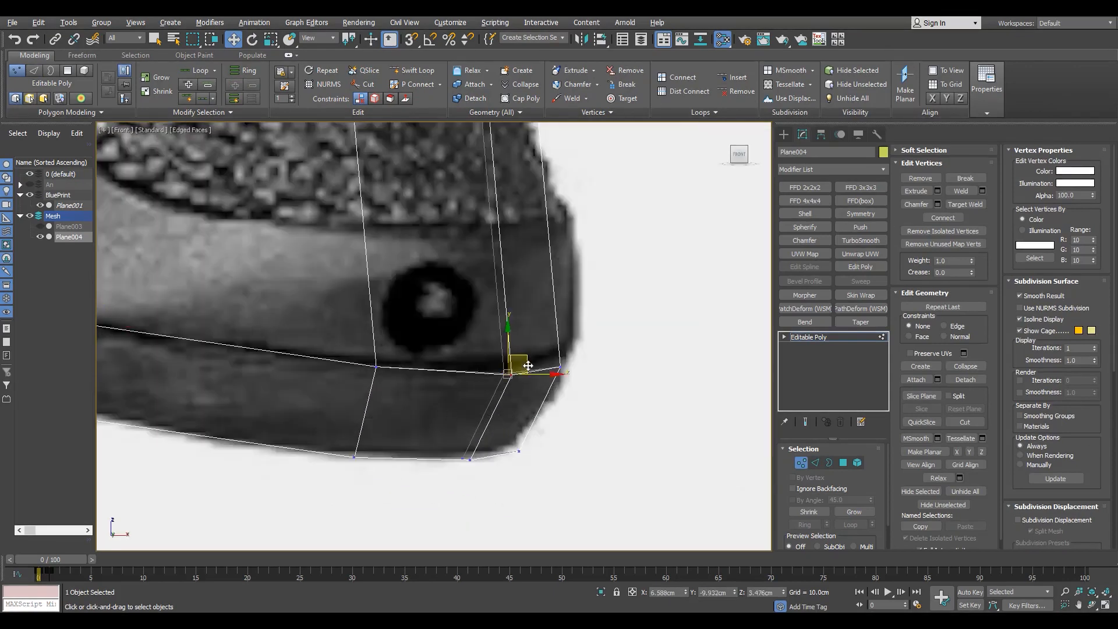
left_click_drag(519, 363, 559, 351)
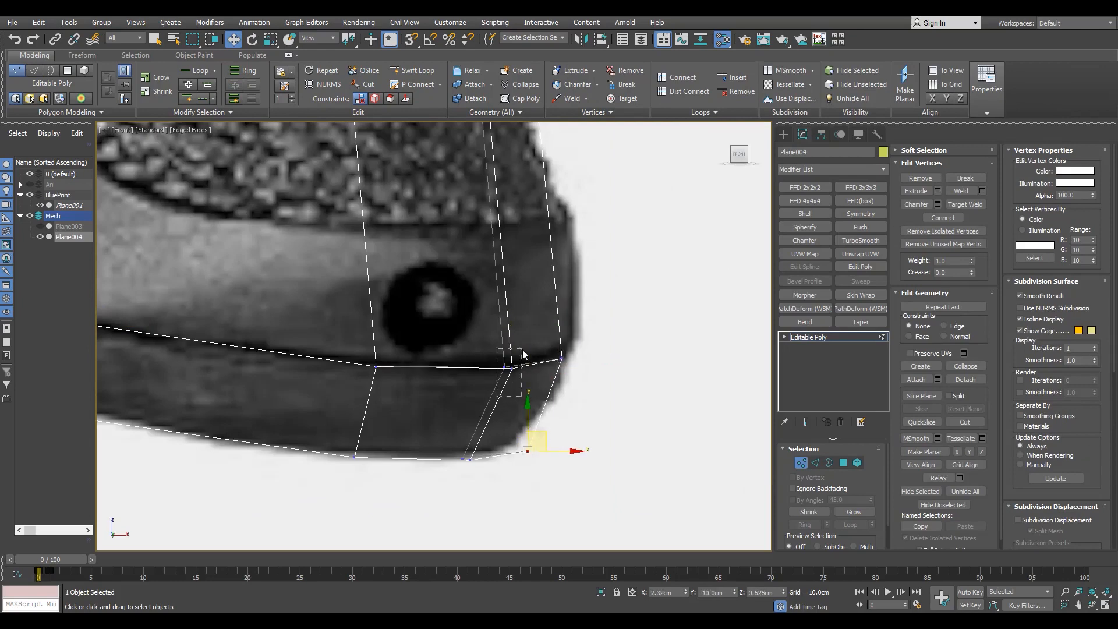
scroll(372, 433, "down", 3)
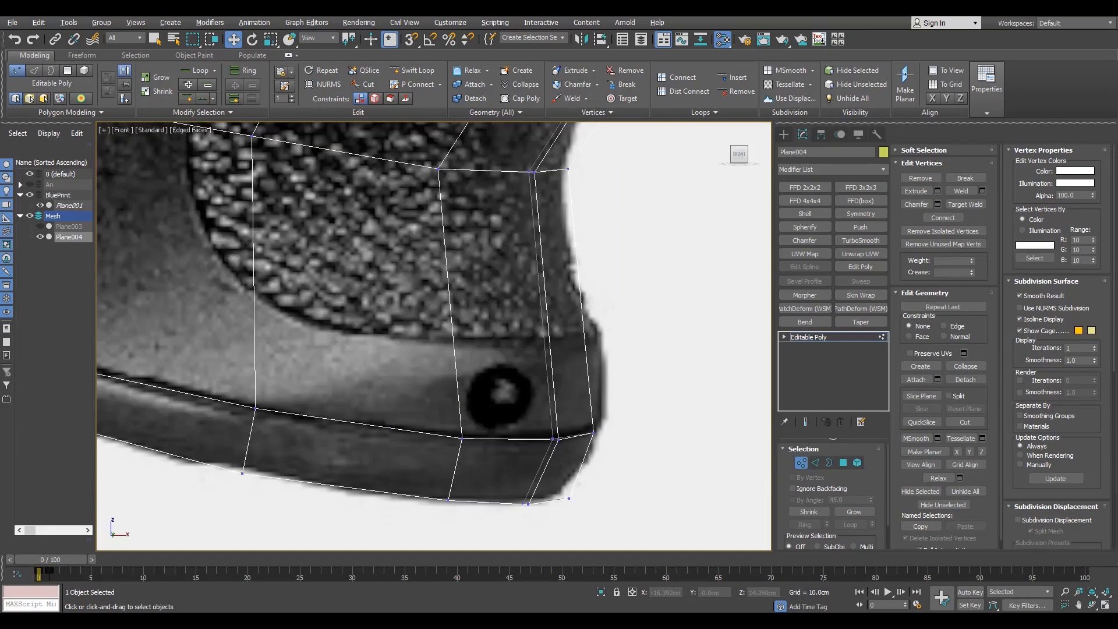
middle_click_drag(437, 436, 537, 444)
Step: Raise the finger-side corner vertices of the second-lowest row to the lower edge of the last finger groove, above the screw
key("1")
key("1")
left_click_drag(623, 417, 615, 366)
left_click(637, 366)
scroll(640, 362, "up", 2)
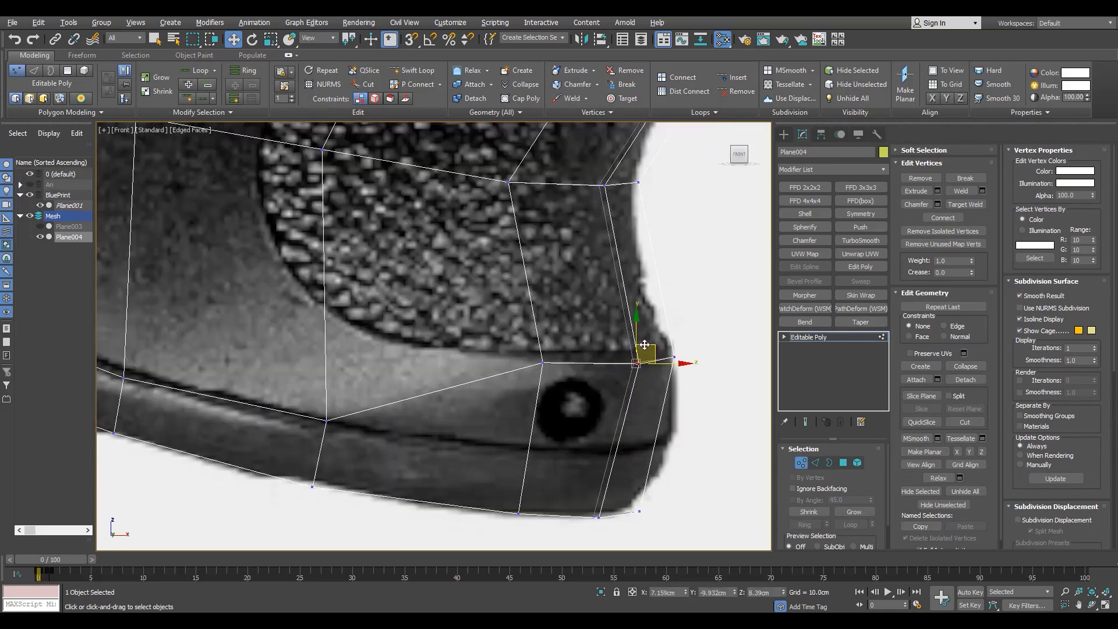
left_click_drag(615, 341, 618, 354)
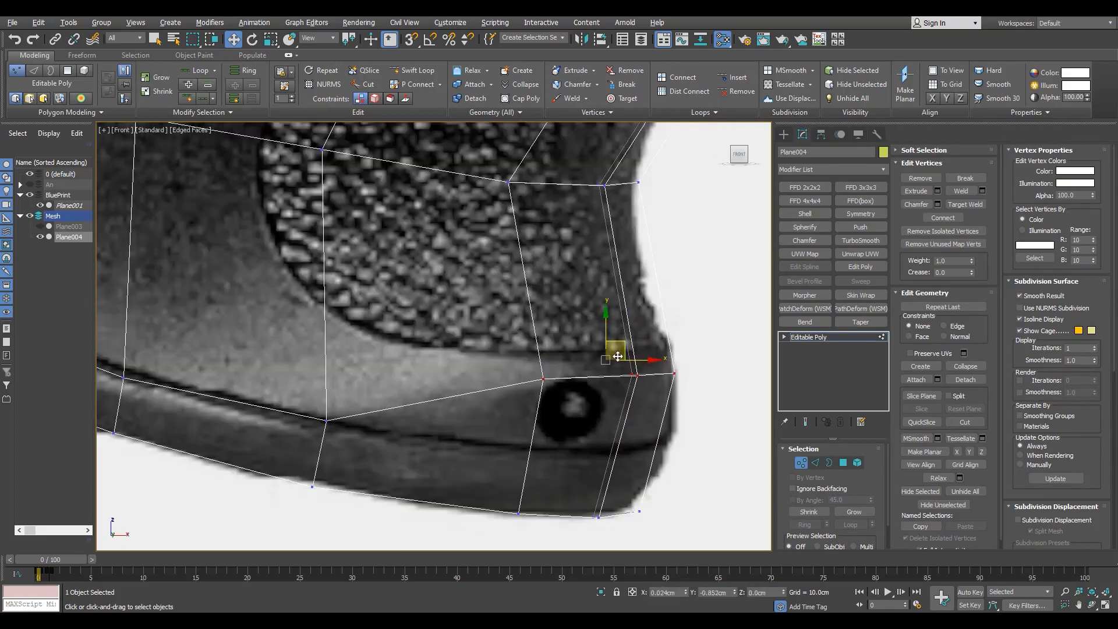
Step: Insert a new horizontal edge loop around the base just below the screw with Swift Loop
key("2")
scroll(505, 446, "down", 5)
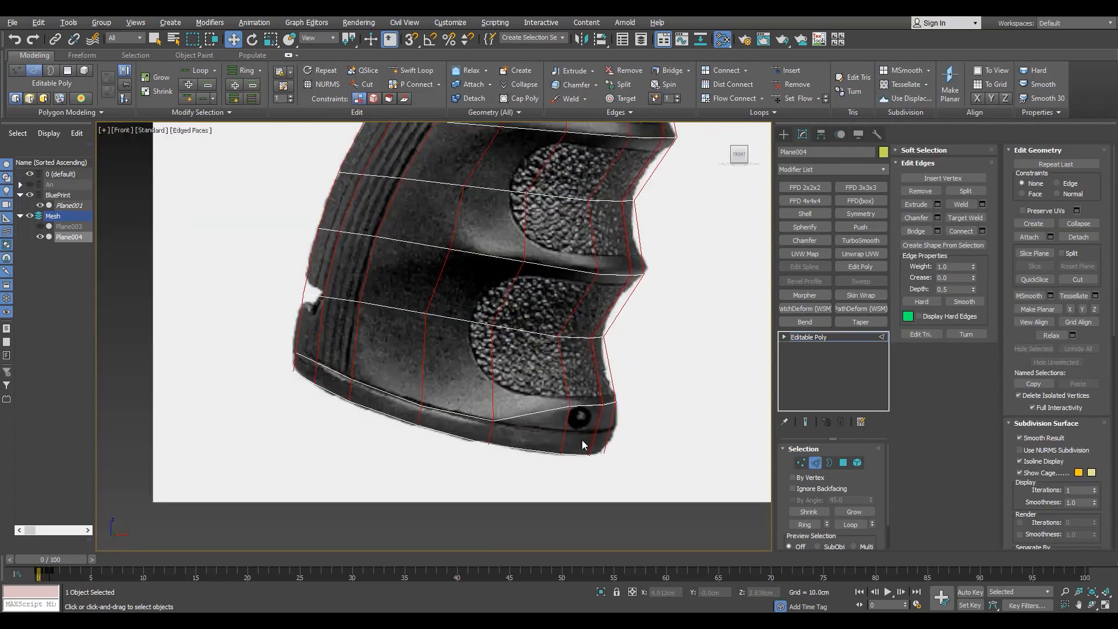
scroll(525, 428, "up", 3)
key("alt+shift+w")
left_click(566, 431)
scroll(629, 417, "up", 3)
Step: Move the new base loop's vertices near the finger-side corner onto the seam and outline in the blueprint
key("1")
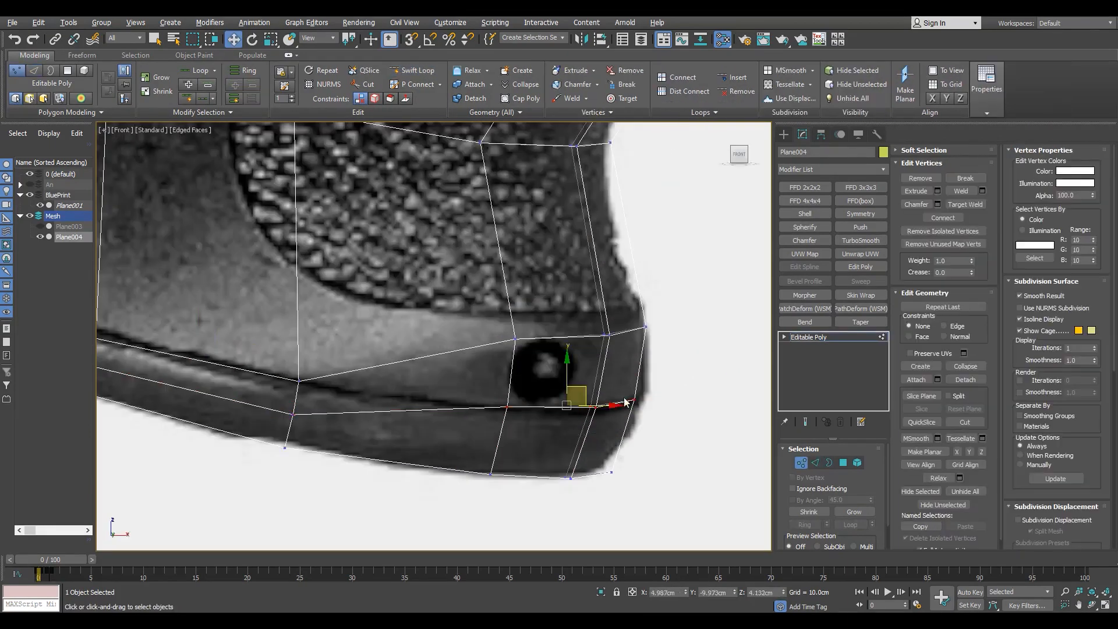
left_click(294, 414)
left_click_drag(306, 414, 310, 408)
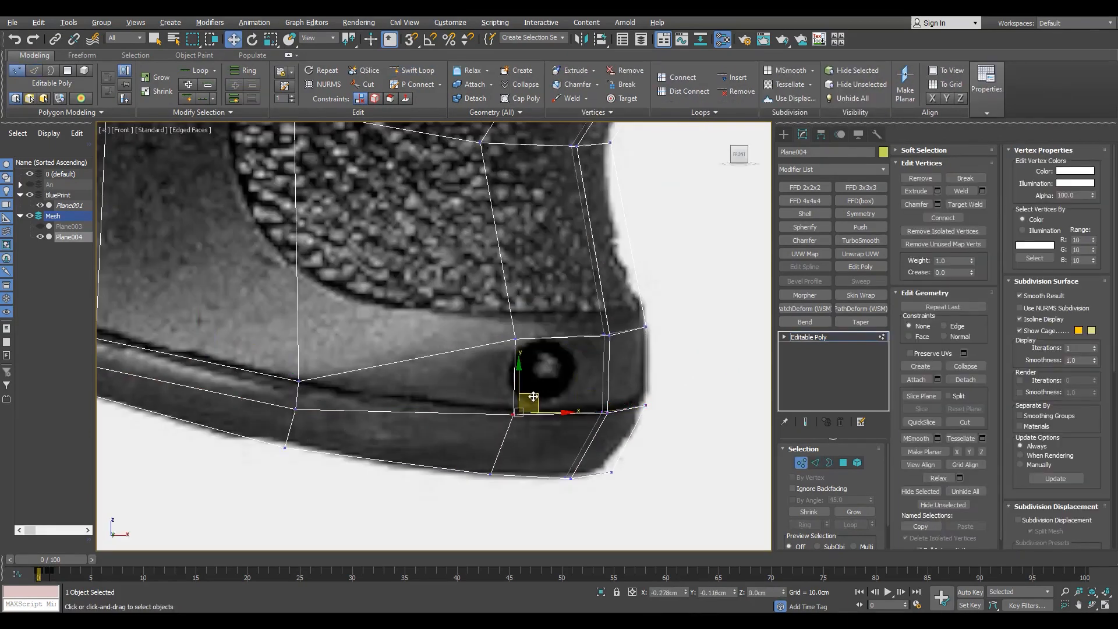
Step: Slide the rear inner loop's vertices along their edges around the second finger groove, following its contour and the ridges beside it
scroll(533, 397, "down", 6)
scroll(439, 340, "up", 6)
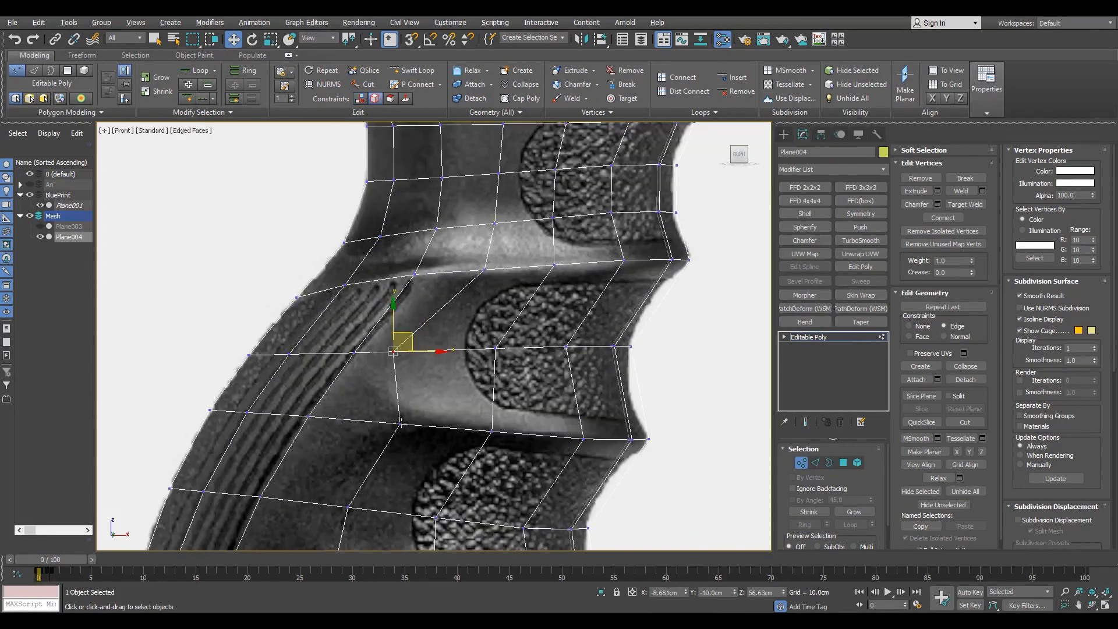
left_click(401, 423)
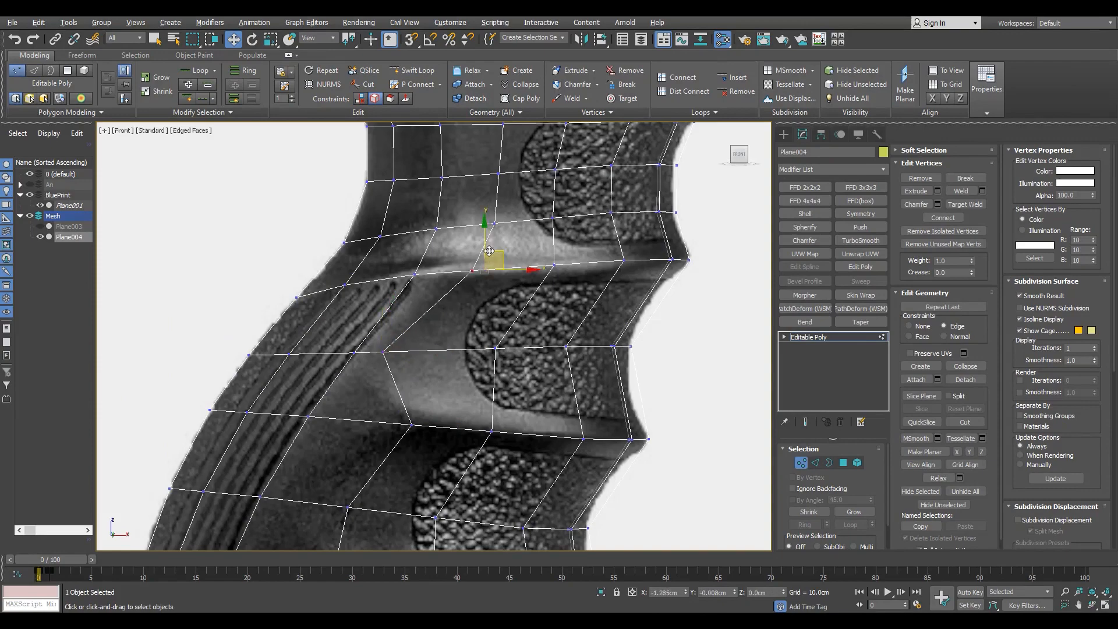
scroll(478, 252, "up", 3)
scroll(377, 326, "down", 5)
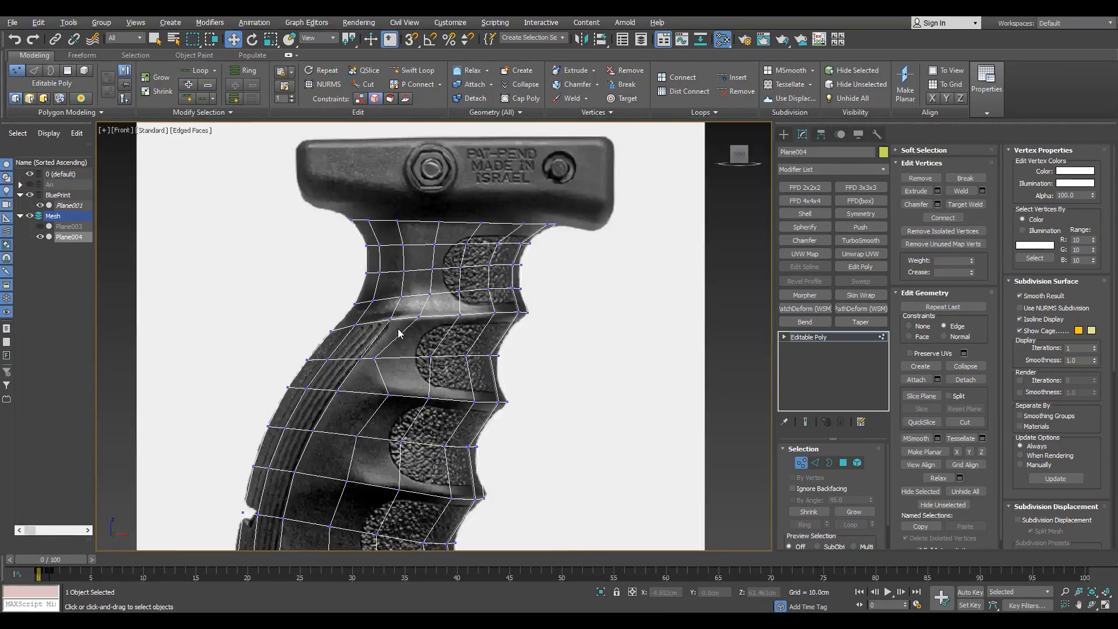
Step: Slide the inner loop vertices along their edges at the third and fourth finger grooves to match the groove contours
scroll(373, 337, "up", 5)
left_click(353, 345)
left_click(333, 435)
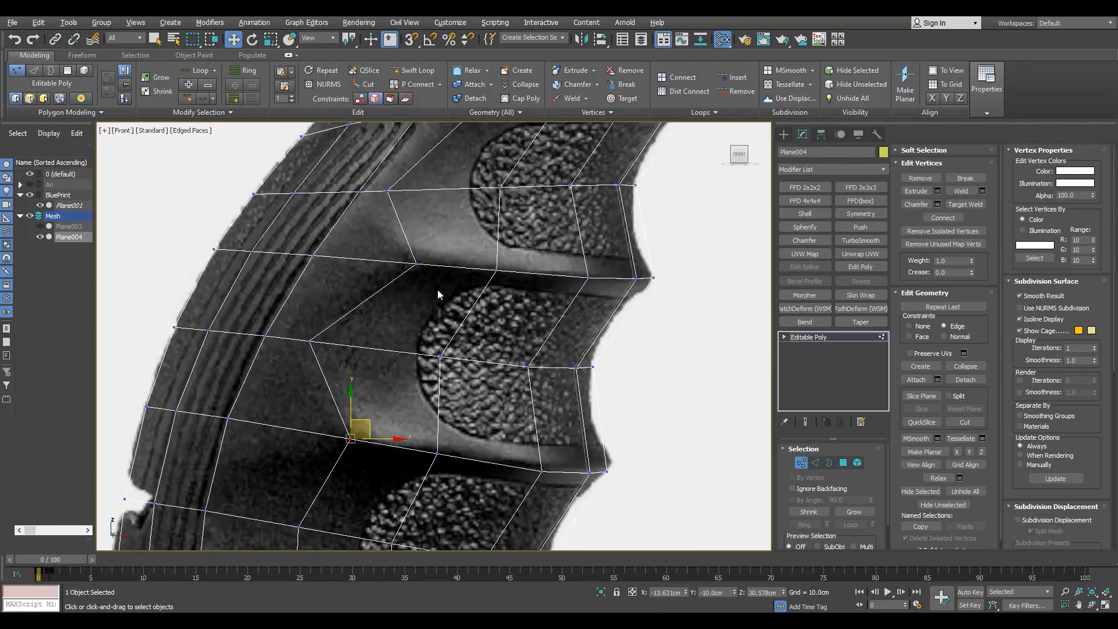
scroll(426, 246, "down", 5)
scroll(407, 349, "up", 5)
left_click(398, 358)
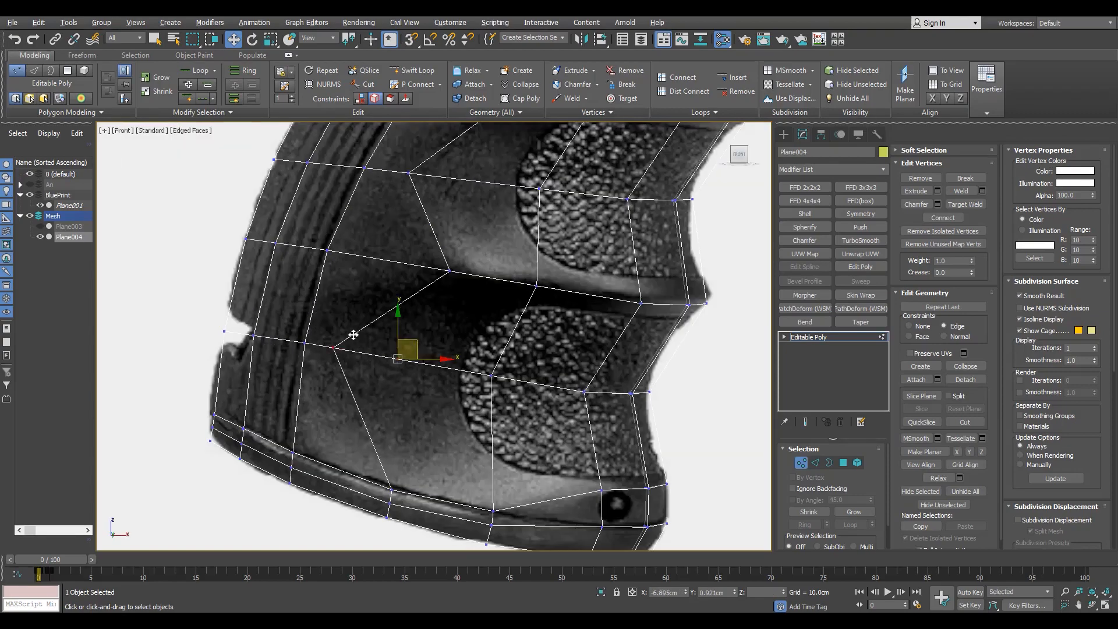
left_click(353, 336)
left_click_drag(529, 344, 515, 367)
left_click_drag(551, 420, 609, 373)
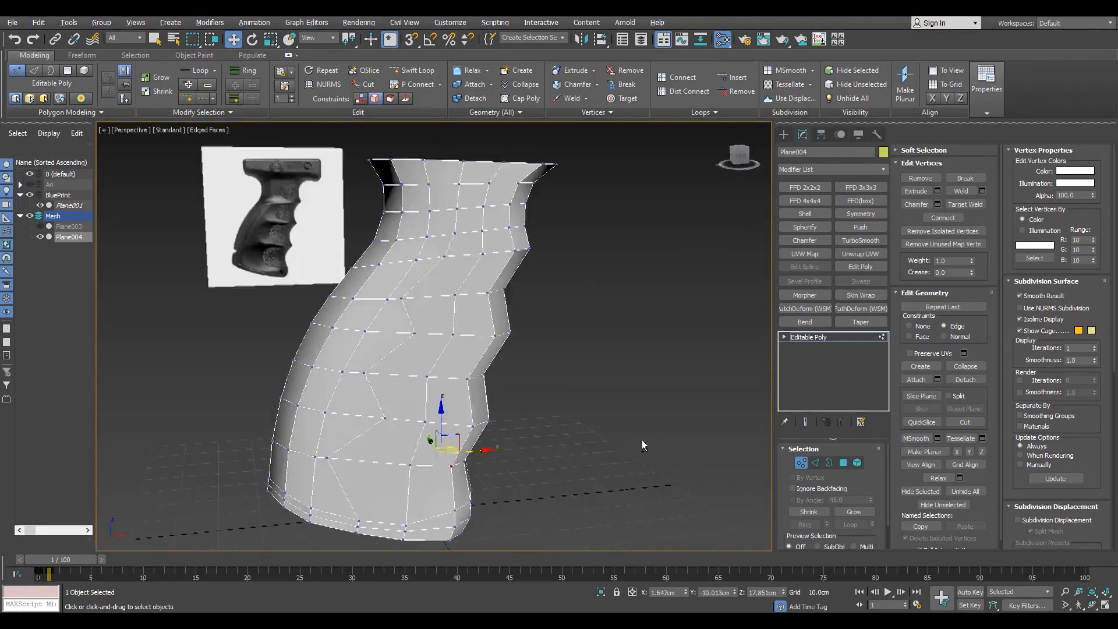
Step: Examine the grip in perspective and check the polygons covering the second finger groove against the blueprint
middle_click_drag(642, 439, 497, 440, "alt")
scroll(497, 440, "up", 3)
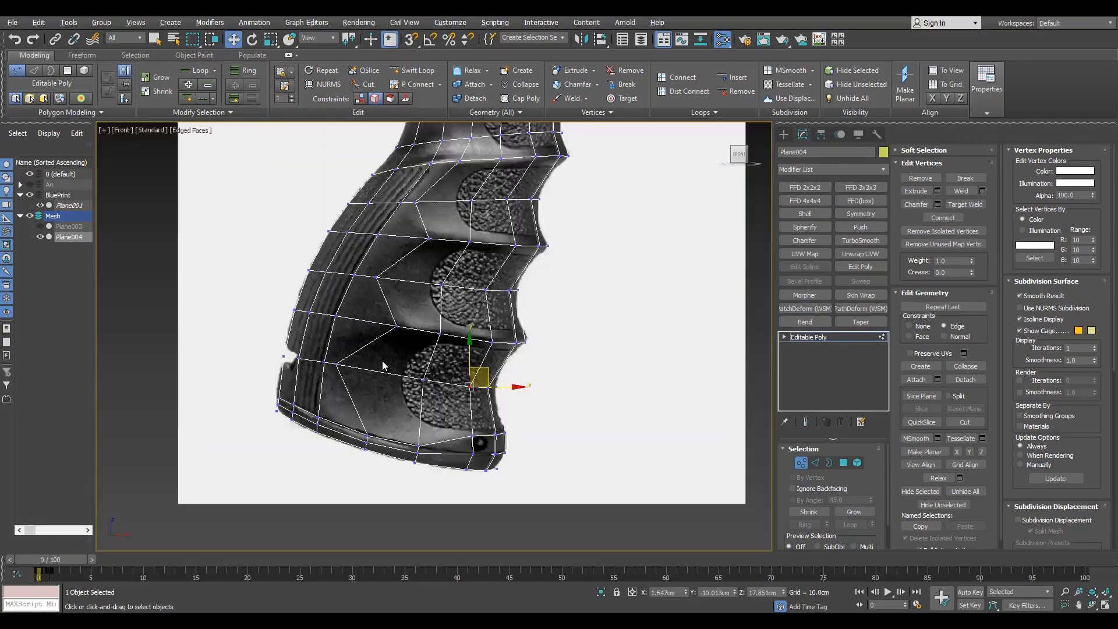
scroll(450, 388, "up", 3)
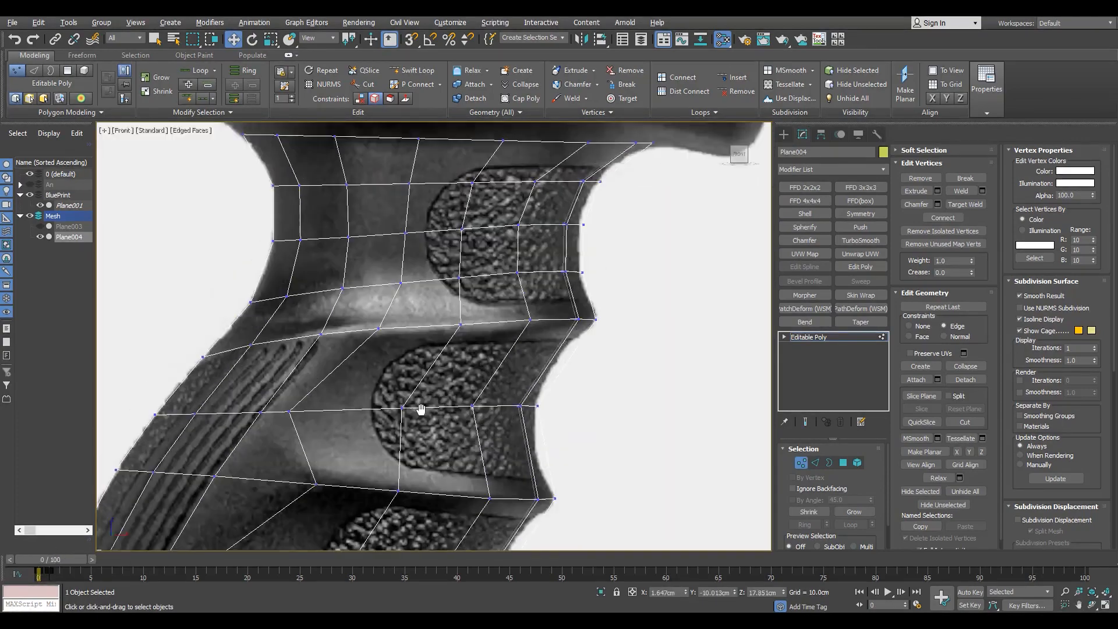
scroll(425, 408, "down", 3)
scroll(425, 432, "up", 2)
middle_click_drag(425, 432, 425, 337)
key("4")
left_click_drag(569, 382, 369, 312)
scroll(369, 313, "up", 2)
middle_click_drag(370, 312, 483, 270)
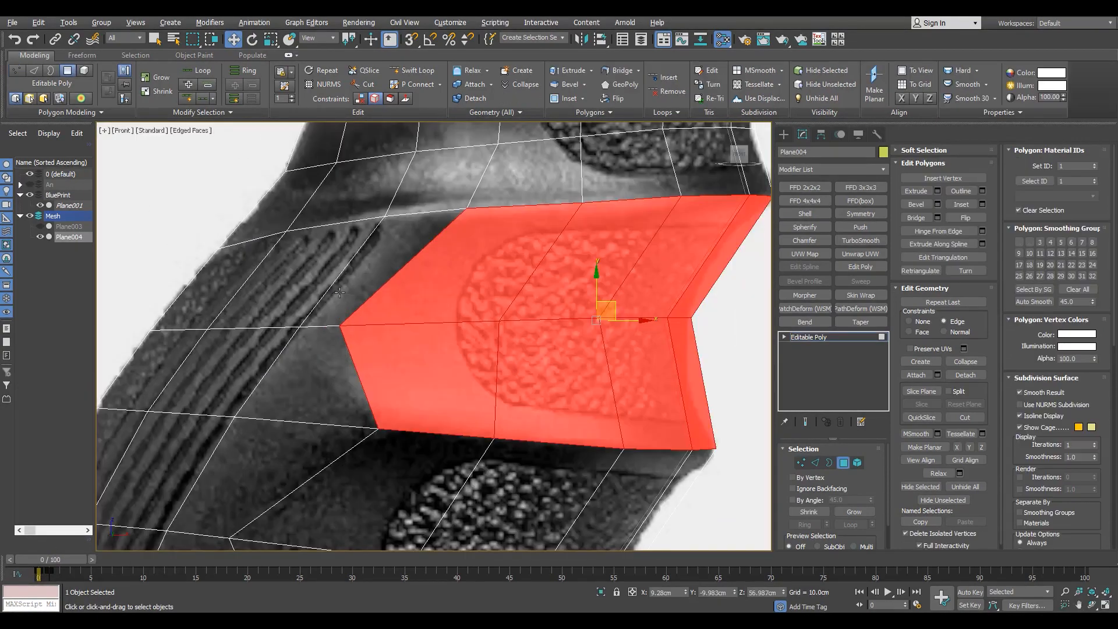
Step: Try sliding the rear inner vertex of the second finger groove back toward the ribbed panel
key("1")
left_click(340, 326)
scroll(419, 413, "down", 3)
middle_click_drag(465, 410, 364, 288)
key("1")
scroll(481, 334, "down", 4)
scroll(458, 310, "up", 3)
key("1")
scroll(364, 288, "up", 3)
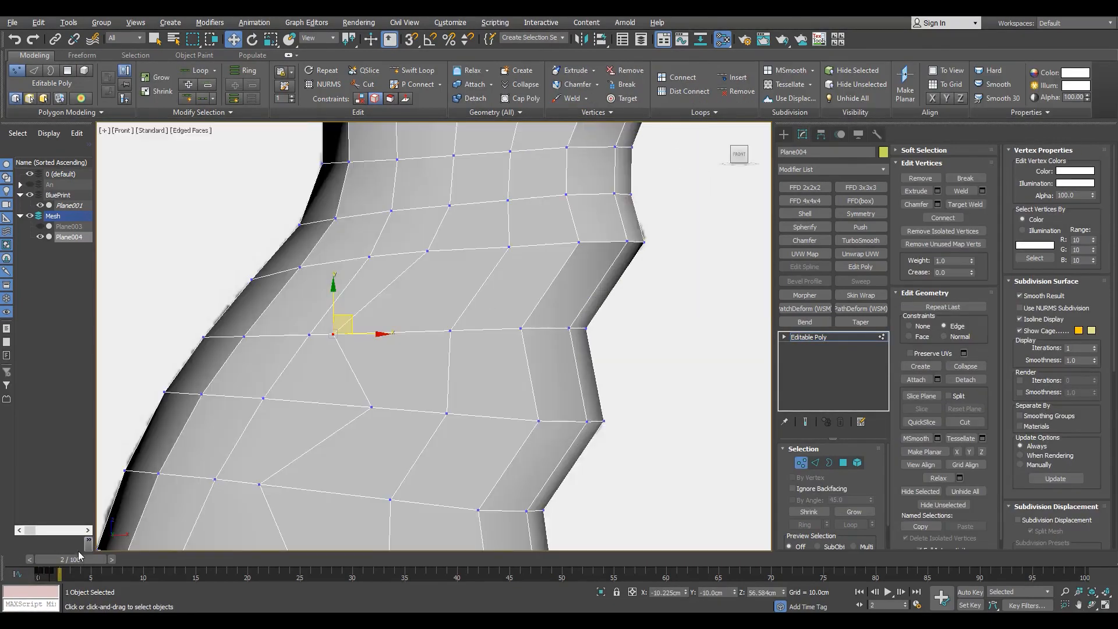
Step: Slide the two inner loops' vertices in the second finger groove toward the finger side, fitting the rear one to the textured pad's edge
left_click_drag(80, 555, 59, 555)
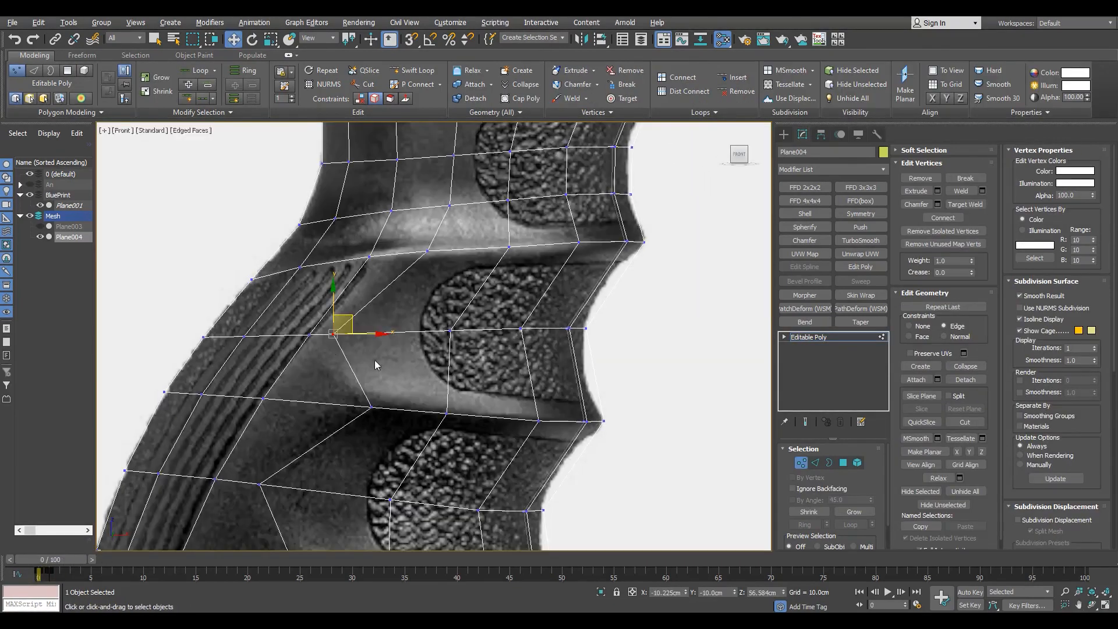
left_click_drag(415, 238, 417, 240)
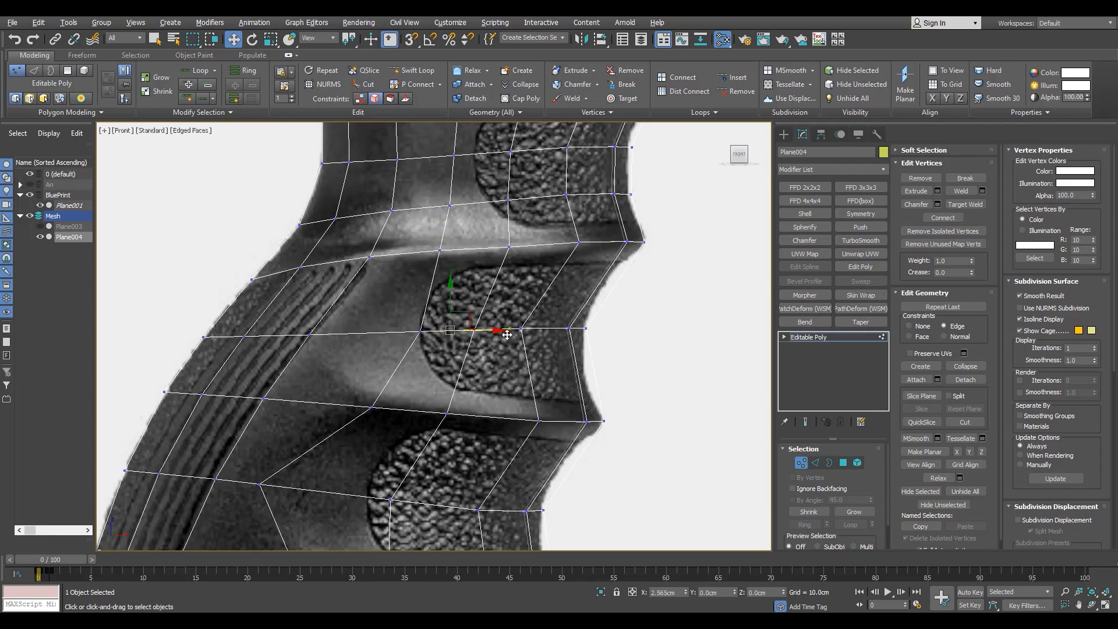
scroll(544, 375, "up", 2)
middle_click_drag(544, 375, 634, 313)
Step: Slide the middle loop's vertices at the ridge below and in the third and fourth grooves toward the finger side
left_click(496, 368)
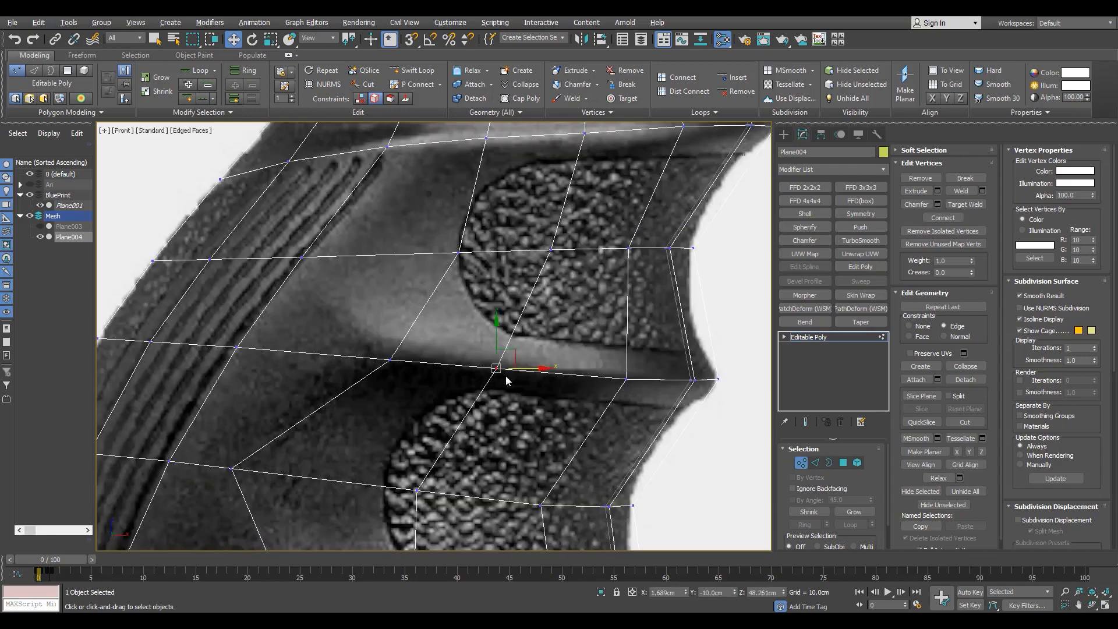
scroll(554, 368, "down", 2)
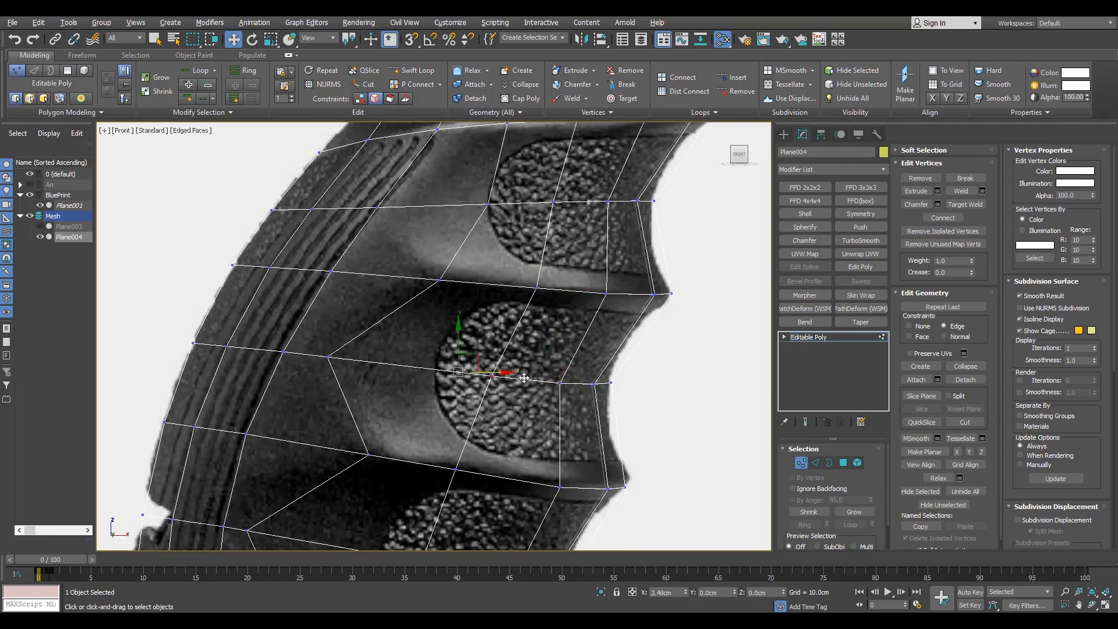
middle_click_drag(524, 378, 537, 226)
left_click(469, 318)
scroll(493, 417, "down", 4)
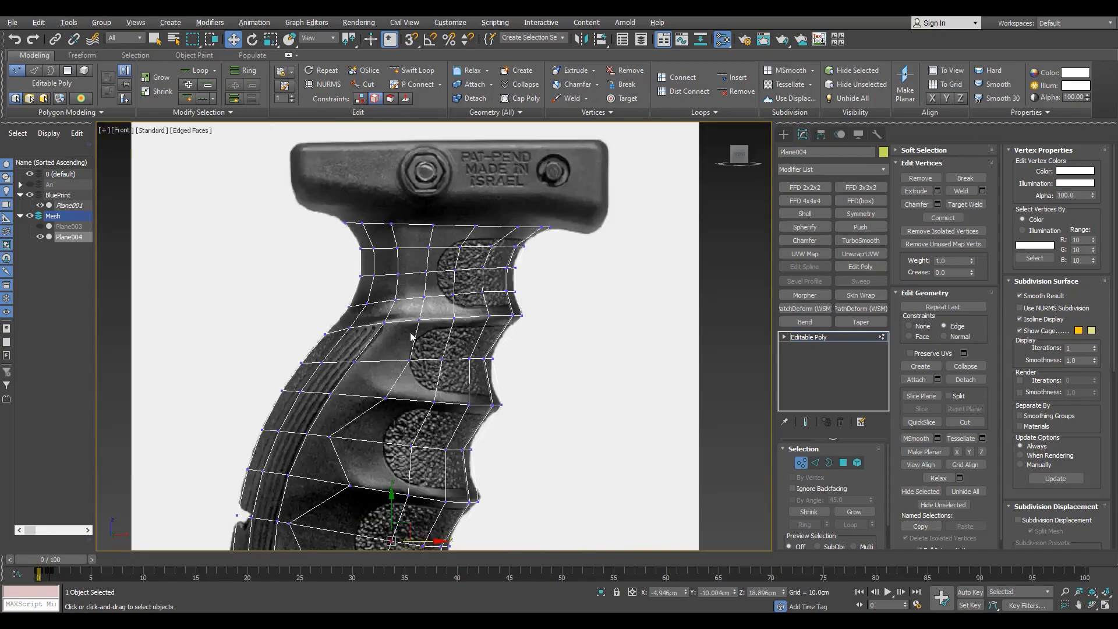
Step: Slide the rear inner loop's vertices toward the finger side, from the ridge below the second groove down to the fourth groove
scroll(344, 350, "up", 4)
left_click_drag(390, 386, 410, 388)
middle_click_drag(410, 388, 416, 332)
left_click(388, 240)
left_click_drag(414, 241, 434, 247)
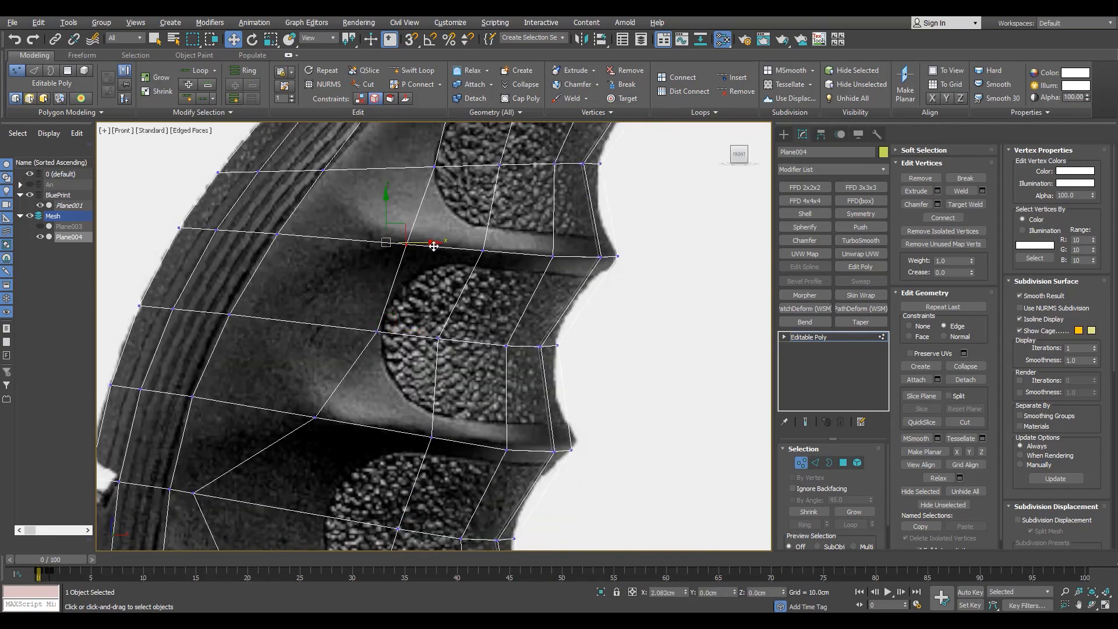
middle_click_drag(433, 247, 457, 157)
left_click(340, 324)
left_click_drag(387, 325, 410, 329)
left_click_drag(210, 367, 236, 420)
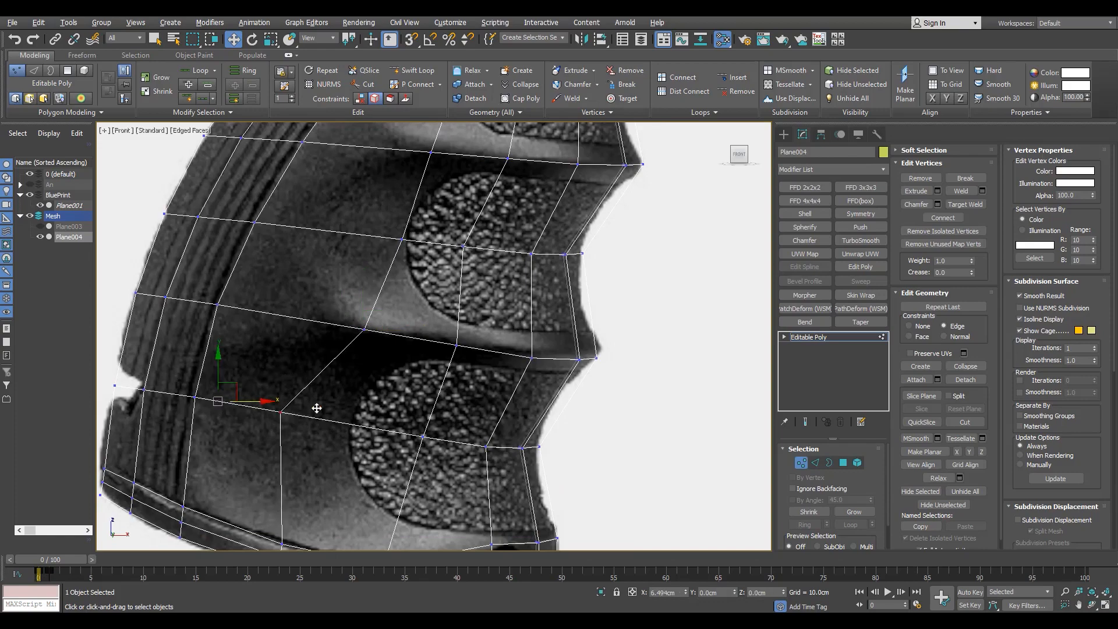
left_click_drag(375, 433, 378, 433)
middle_click_drag(373, 446, 361, 372)
scroll(359, 374, "down", 2)
scroll(367, 367, "up", 2)
scroll(371, 361, "down", 5)
middle_click_drag(376, 326, 384, 414)
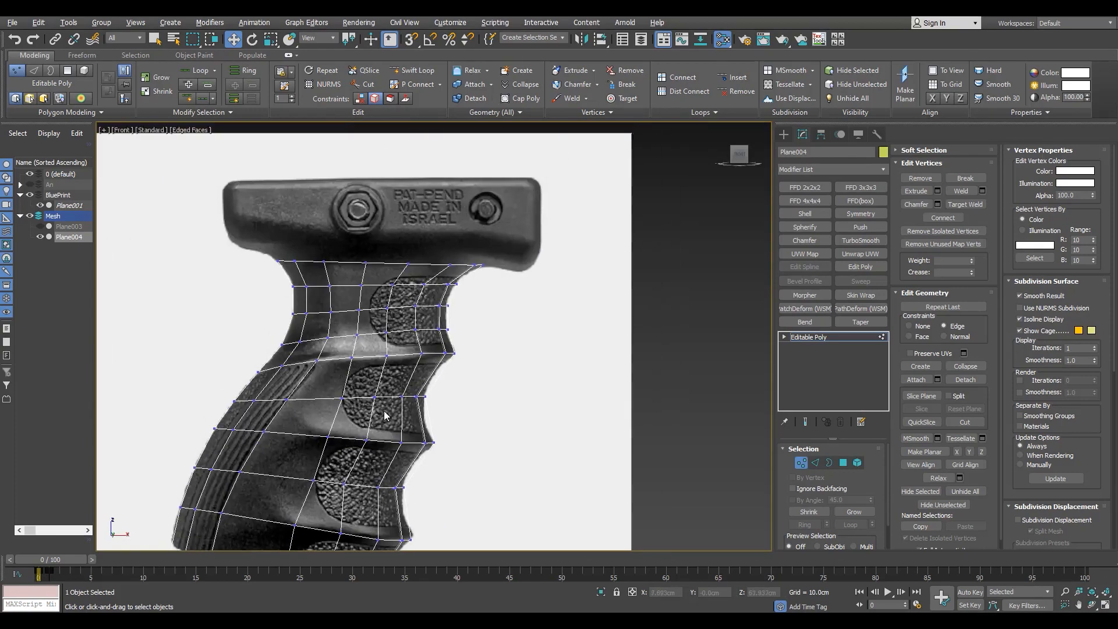
Step: Bevel the polygons covering the second finger groove with 0 cm height and a negative outline to inset them
scroll(382, 408, "up", 4)
key("4")
left_click(278, 350, "ctrl")
left_click(271, 401, "ctrl")
middle_click_drag(273, 401, 319, 389)
key("ctrl+shift+b")
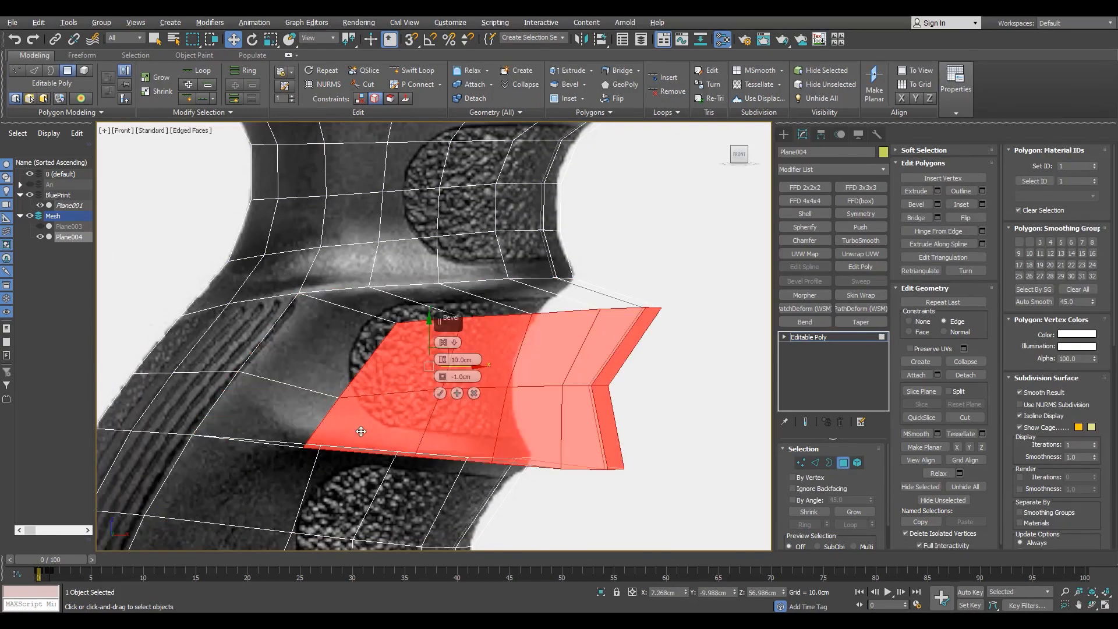
right_click(444, 360)
left_click_drag(443, 376, 455, 413)
left_click(440, 393)
Step: Adjust the rear and lower vertices of the second groove's inset loop to follow the recess contour on the blueprint
key("1")
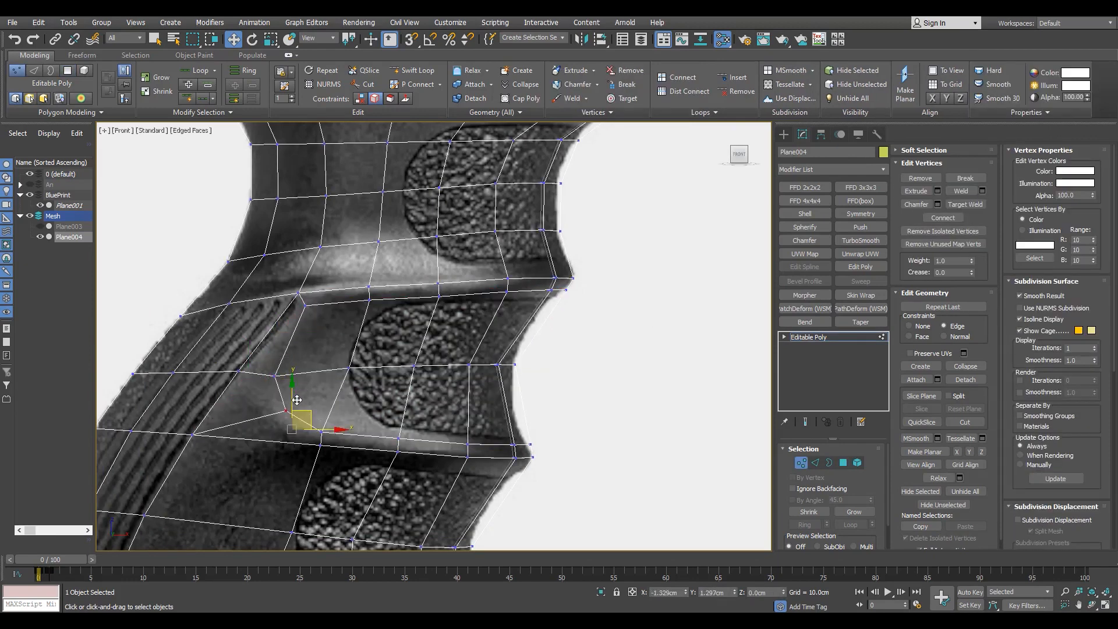
scroll(297, 400, "up", 4)
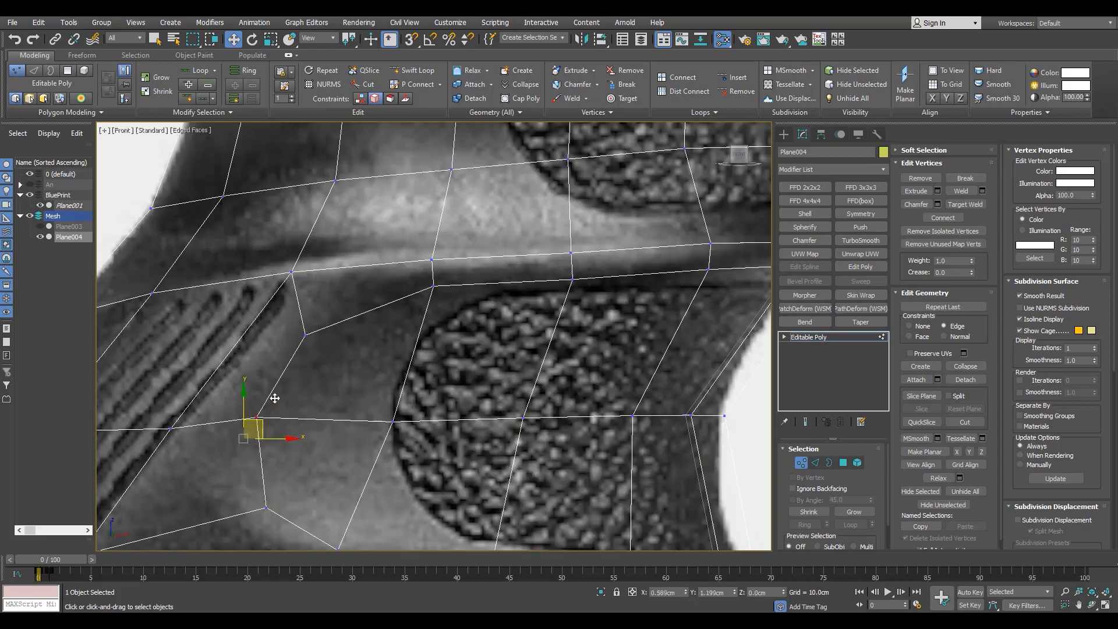
left_click_drag(275, 398, 256, 399)
scroll(249, 442, "down", 4)
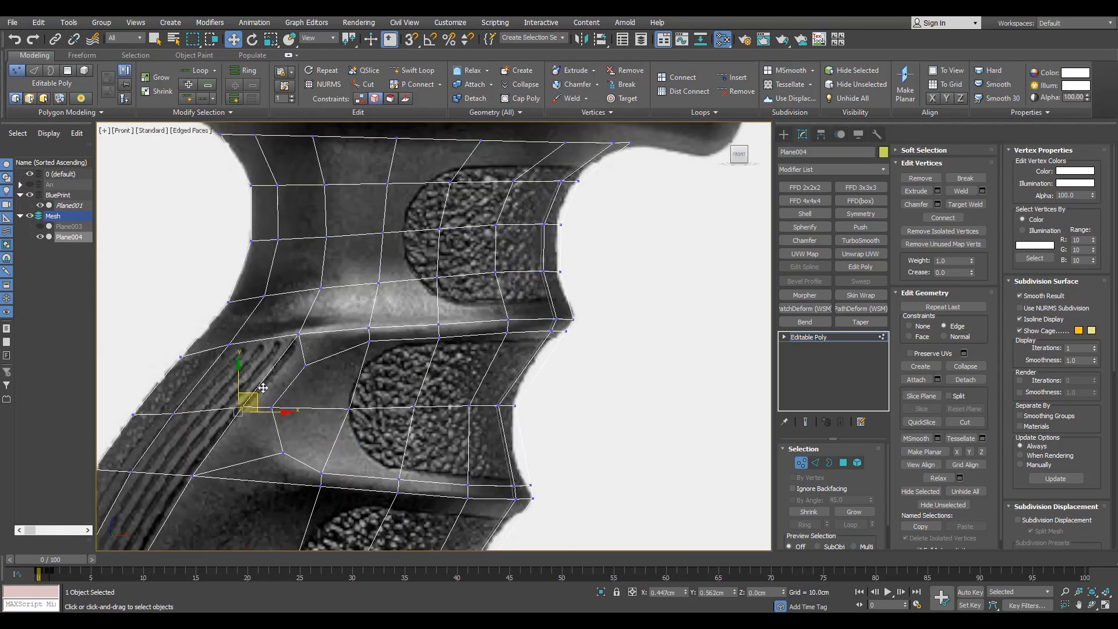
middle_click_drag(303, 480, 307, 430)
scroll(310, 424, "up", 4)
left_click(339, 422)
left_click_drag(358, 402, 362, 402)
scroll(396, 381, "down", 4)
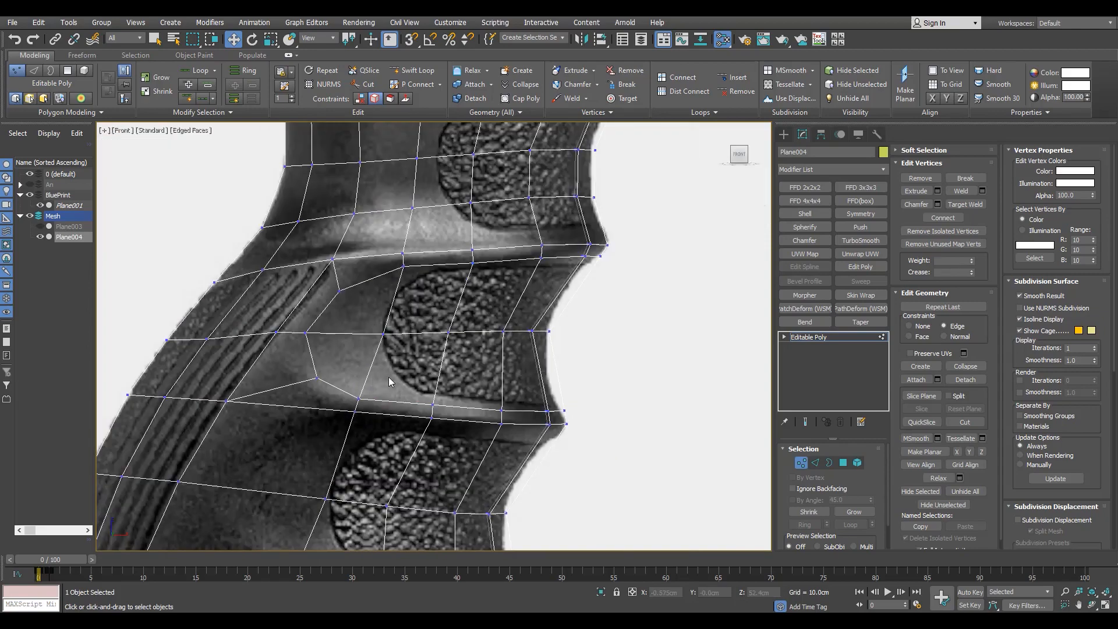
scroll(389, 378, "up", 2)
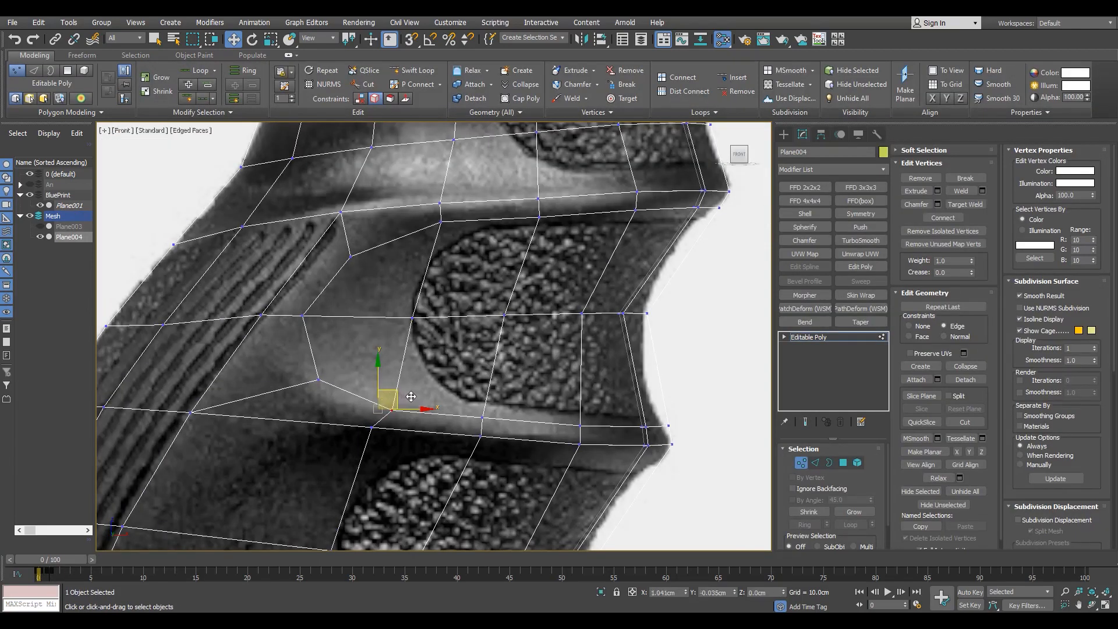
left_click_drag(411, 397, 408, 396)
Step: Raise the upper vertices of the second groove's inset loop closer to the ridge above, working across to the finger edge
key("4")
key("1")
left_click(351, 256)
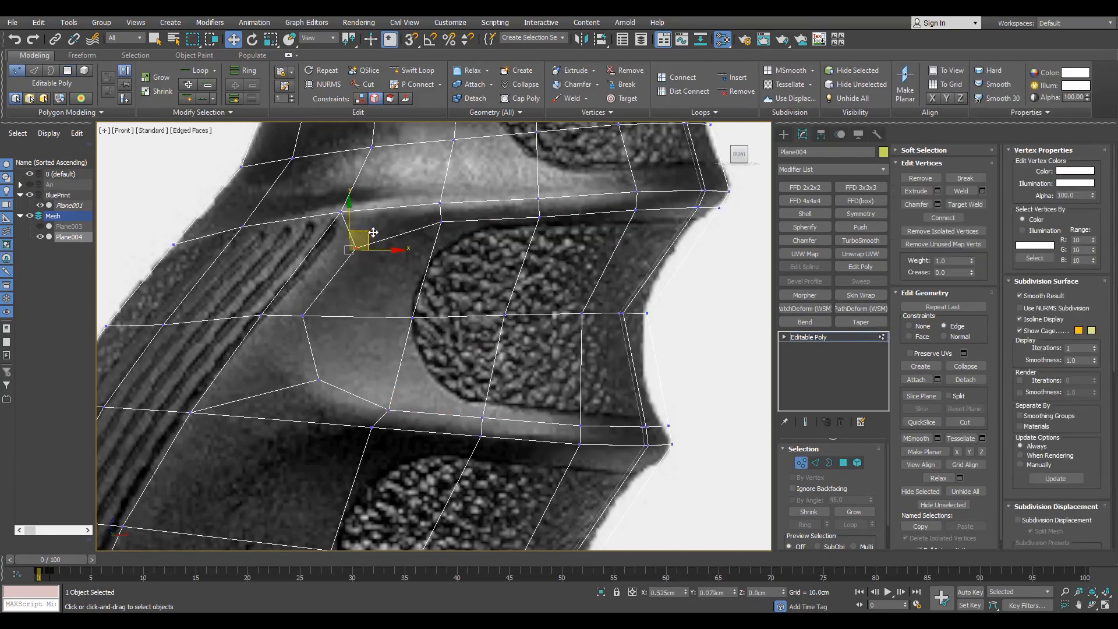
left_click_drag(373, 233, 374, 232)
scroll(534, 205, "up", 4)
left_click(543, 234)
left_click_drag(557, 221, 555, 207)
middle_click_drag(641, 203, 318, 240)
left_click(412, 255)
left_click_drag(429, 243, 430, 238)
left_click(532, 252)
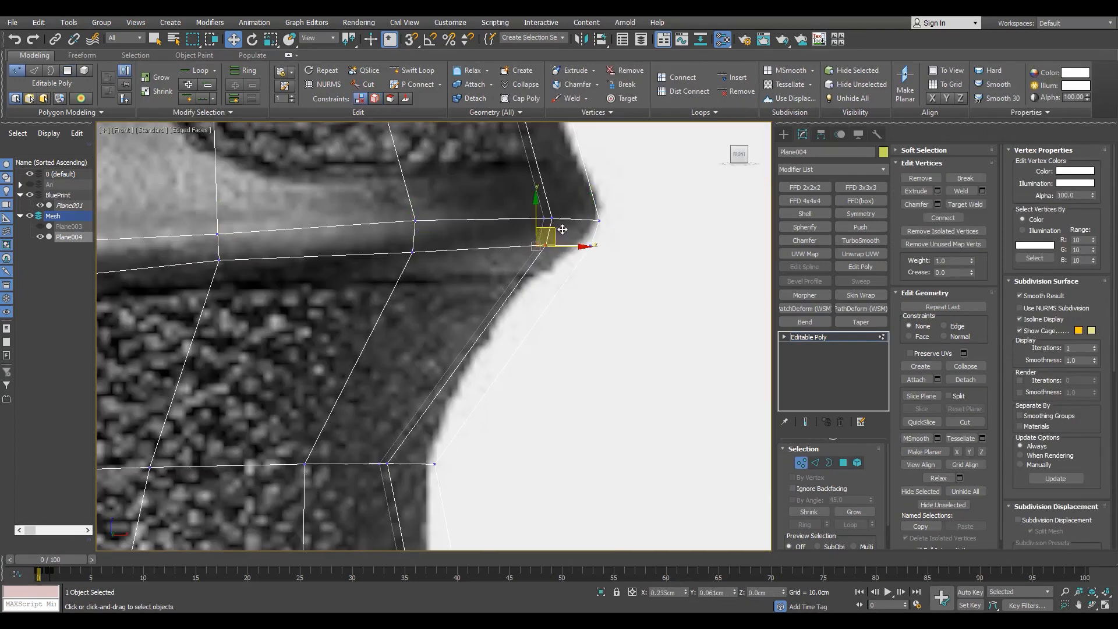
Step: Inset the second groove's polygons again with a bevel of 0 cm height and -1.391 cm outline
scroll(548, 247, "down", 5)
key("4")
key("ctrl+shift+b")
scroll(516, 280, "up", 2)
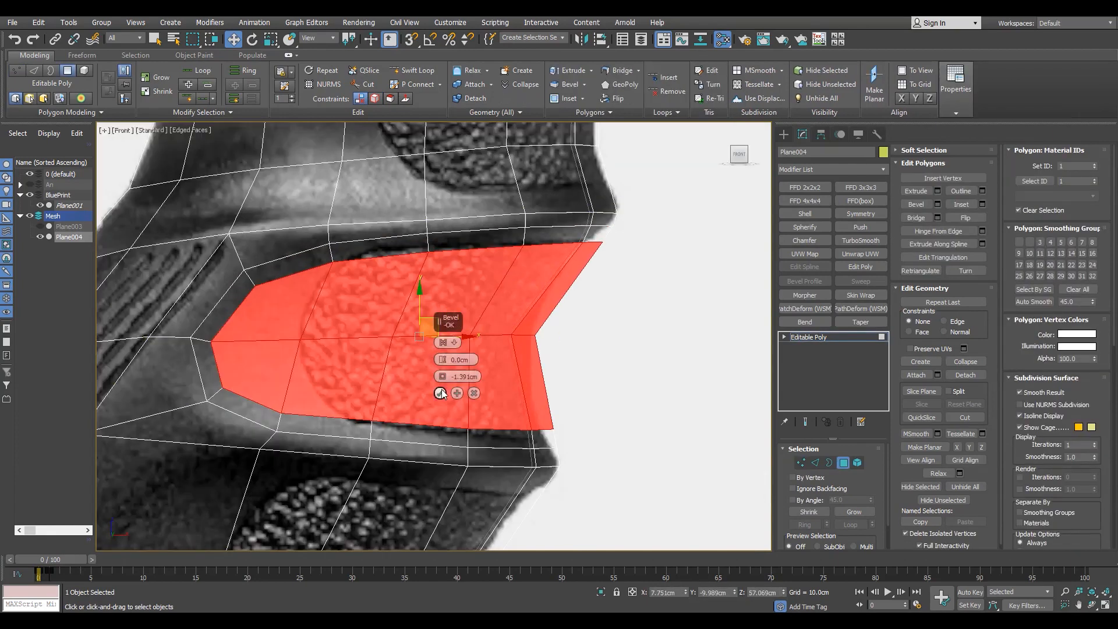
left_click(442, 392)
Step: Move the outer inset loop's lower vertices and the finger-edge ridge vertices down to match the ridge below the second groove
middle_click_drag(387, 422, 386, 374)
scroll(387, 373, "up", 2)
key("1")
key("1")
scroll(386, 374, "up", 2)
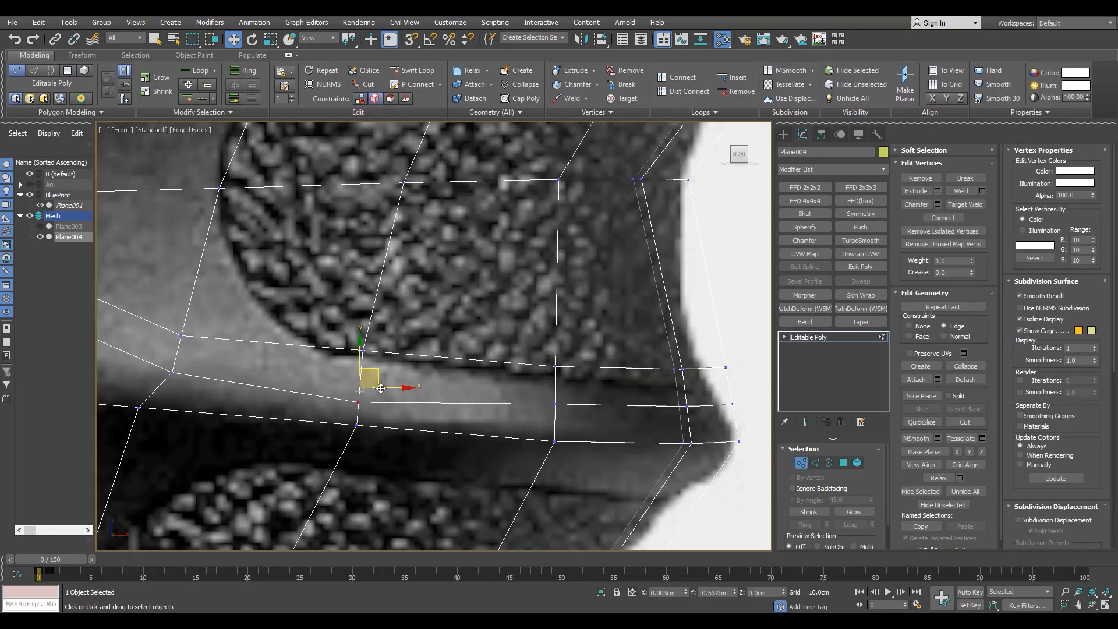
left_click(555, 403)
left_click_drag(572, 396, 572, 408)
middle_click_drag(768, 398, 593, 409)
left_click_drag(545, 401, 546, 412)
left_click_drag(609, 446, 492, 475)
left_click_drag(544, 441, 541, 451)
key("shift+x")
left_click_drag(594, 418, 492, 438)
left_click_drag(542, 412, 544, 424)
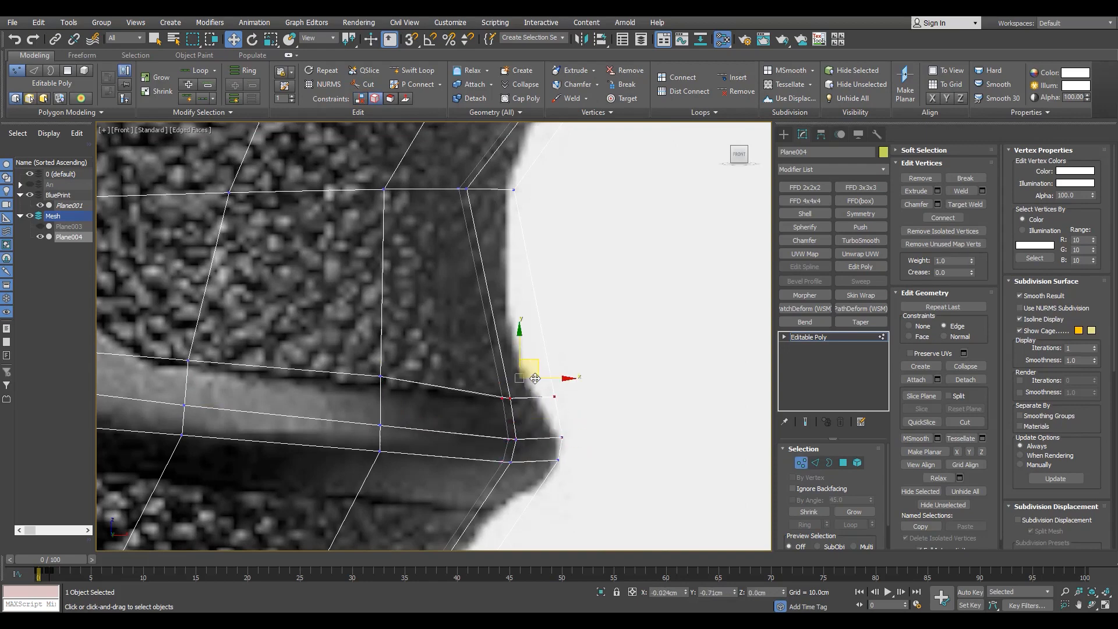
Step: Lower the inner inset loop's bottom vertices onto the lower edge of the second groove's textured pad
left_click_drag(536, 378, 535, 382)
middle_click_drag(419, 379, 494, 379)
left_click(457, 376)
left_click_drag(468, 366, 467, 379)
left_click(264, 361)
left_click_drag(274, 349, 274, 357)
scroll(433, 371, "down", 3)
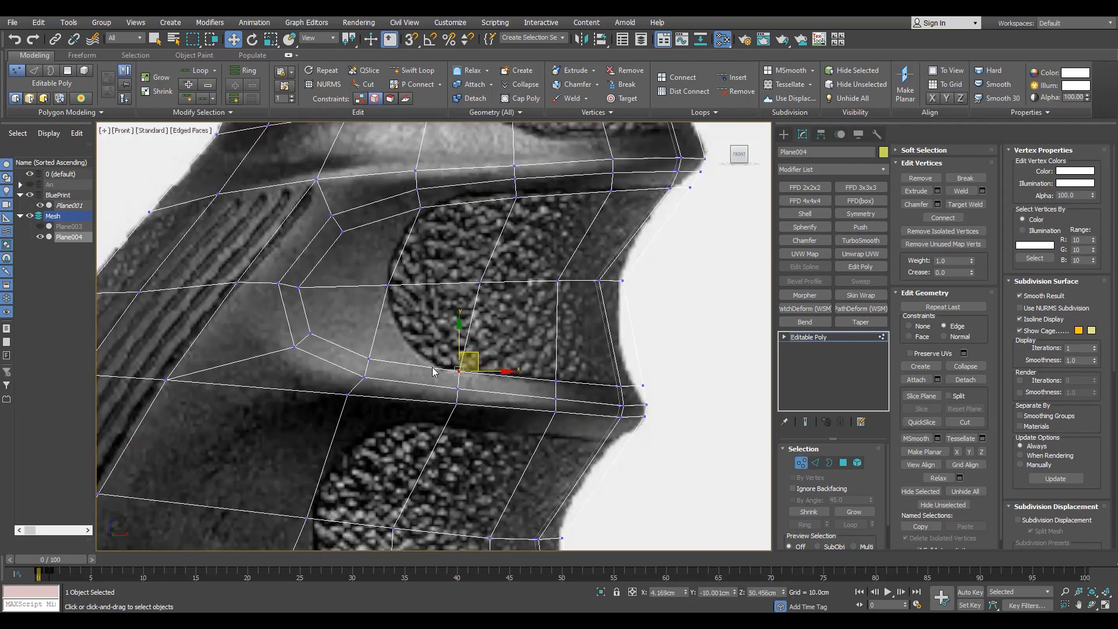
Step: Fit the inner inset loop's upper and lower corner vertices to the rounded outline of the second groove's textured pad
scroll(410, 299, "up", 3)
middle_click_drag(623, 410, 616, 407)
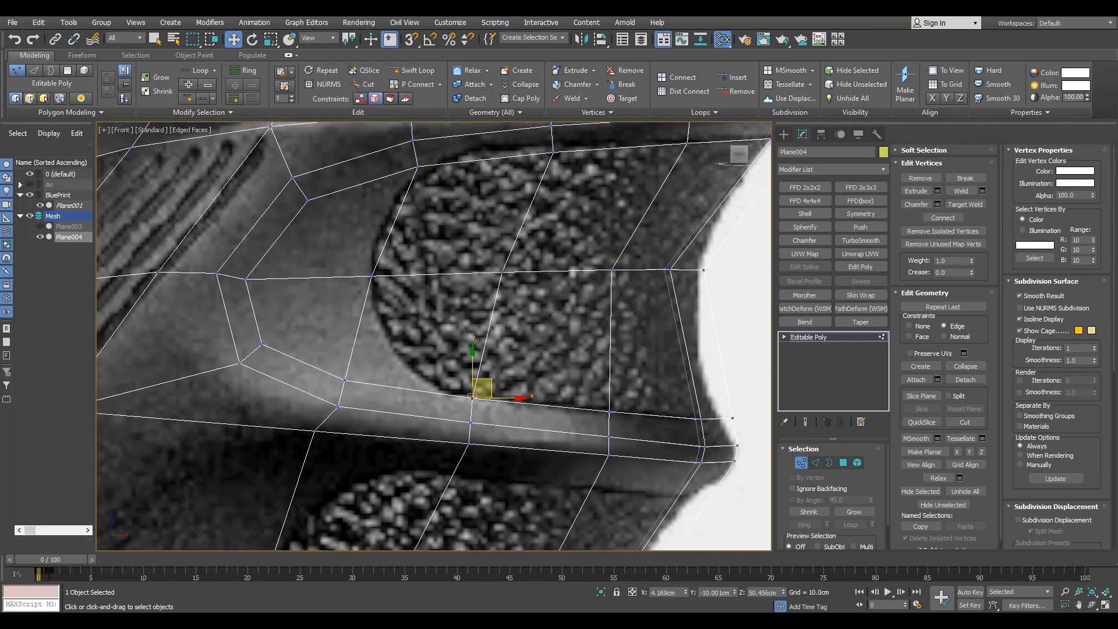
scroll(362, 372, "up", 2)
left_click_drag(363, 372, 454, 375)
left_click_drag(472, 376, 446, 356)
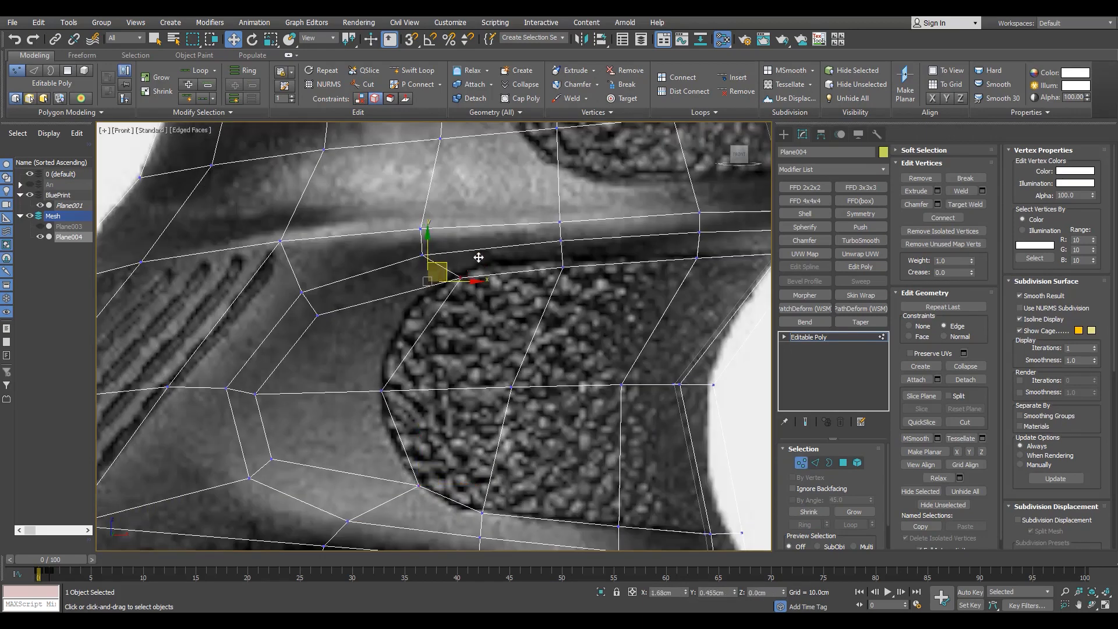
left_click_drag(478, 256, 458, 263)
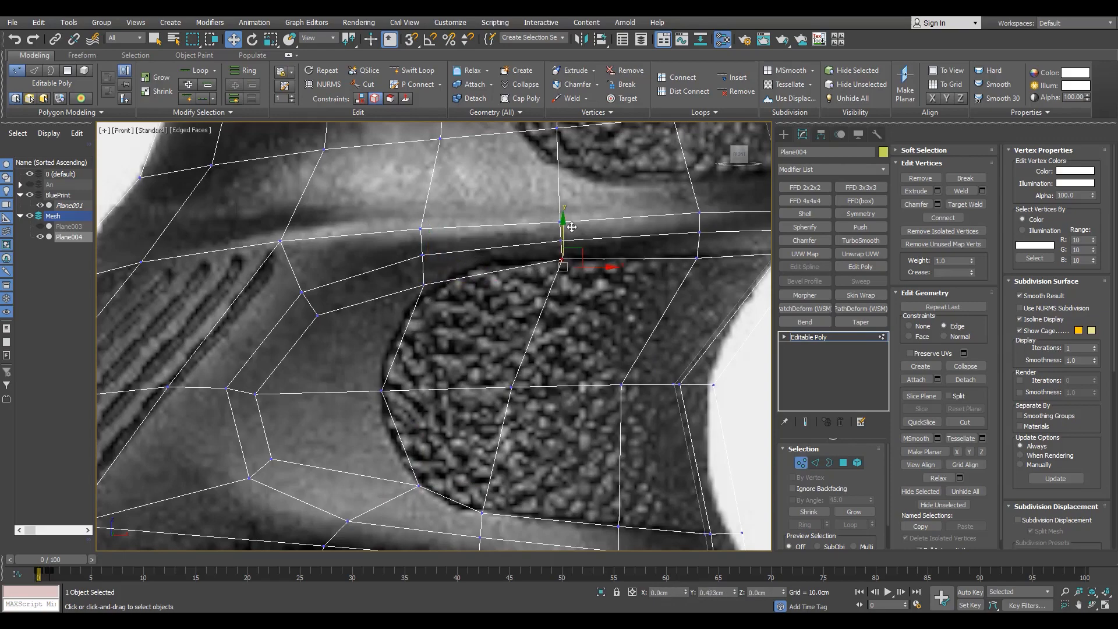
scroll(572, 227, "up", 2)
scroll(408, 309, "down", 2)
Step: Pull the inner inset loop's rear vertices toward the textured pad and adjust the outer loop's lower rear vertex to the recess
left_click(363, 334)
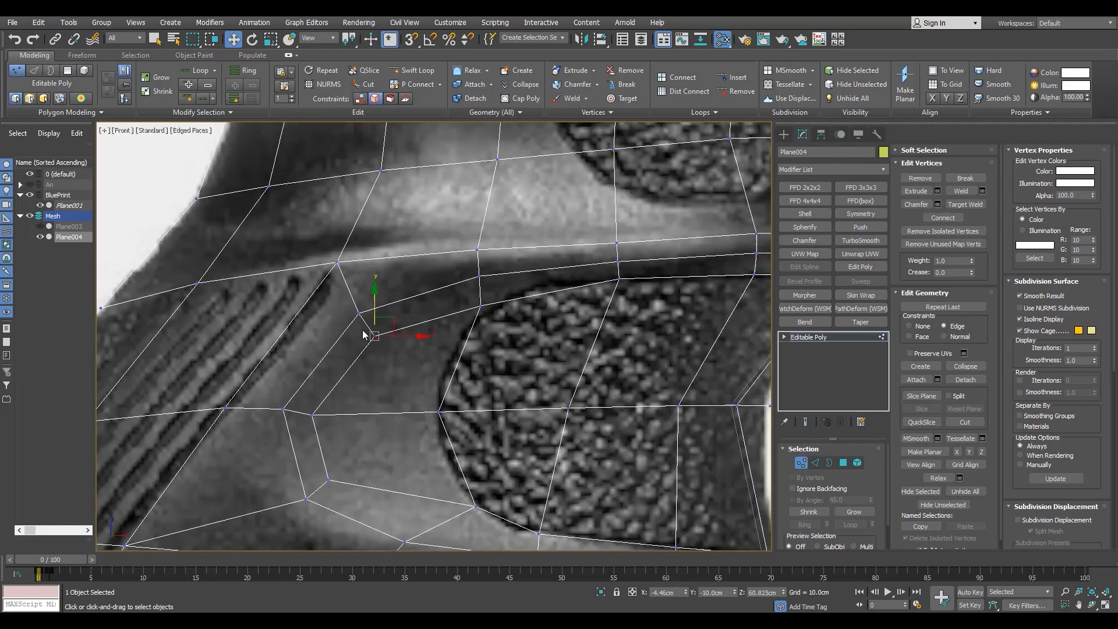
scroll(372, 335, "up", 2)
left_click_drag(435, 306, 438, 326)
middle_click_drag(348, 380, 354, 342)
left_click_drag(348, 342, 282, 434)
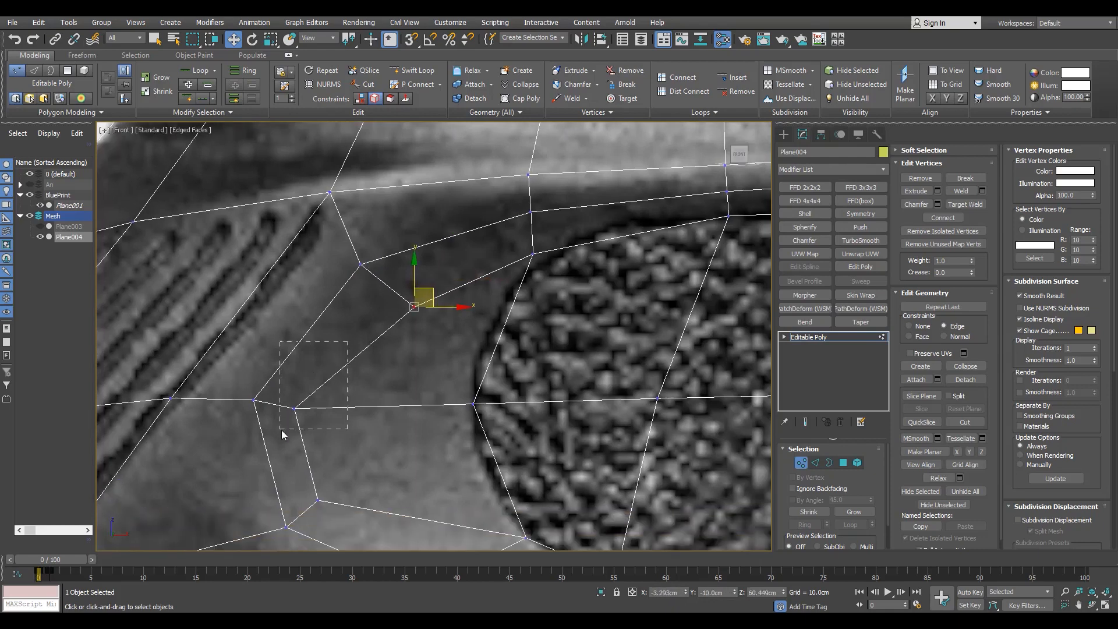
left_click_drag(341, 484, 386, 449)
middle_click_drag(387, 449, 444, 369)
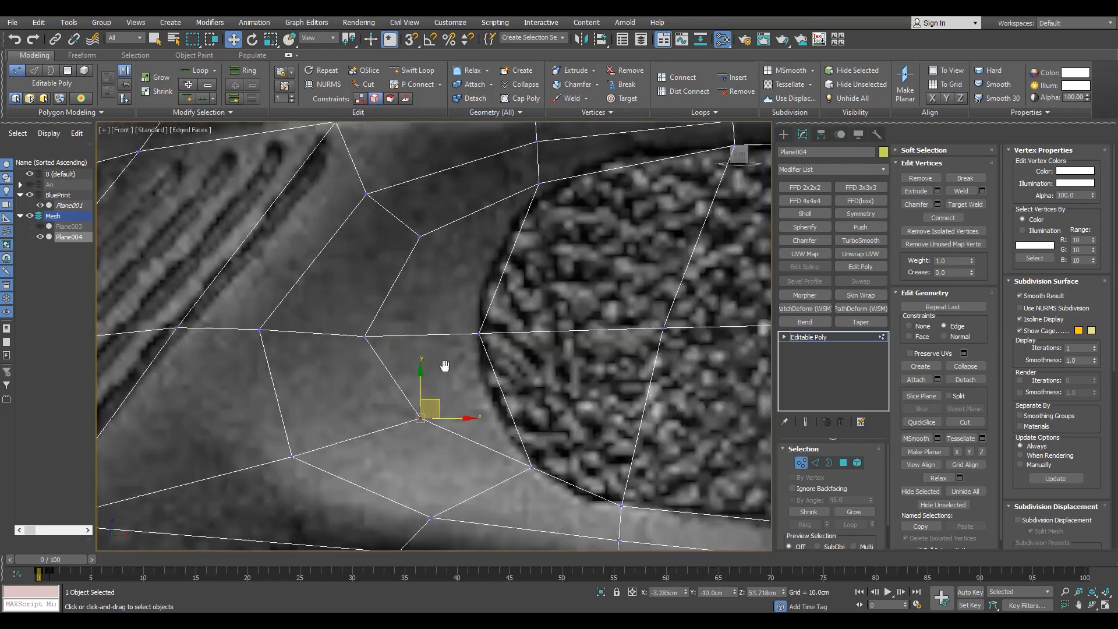
scroll(444, 369, "up", 1)
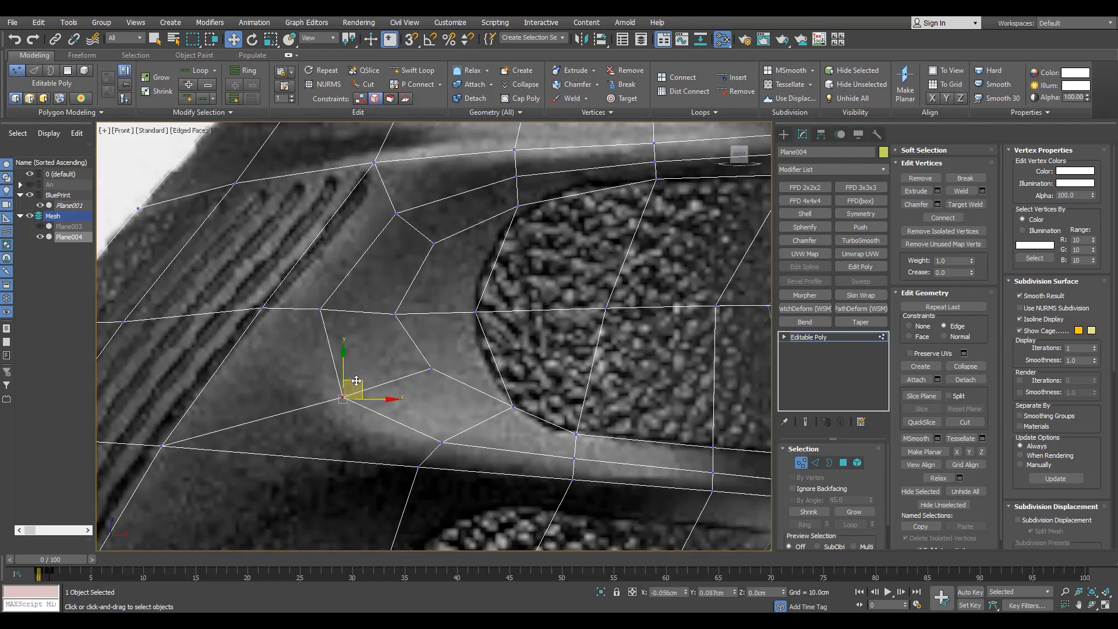
Step: Refine the vertices around the pad's rounded rear end and along the ridge below it to even out the edge flow
left_click_drag(560, 409, 543, 396)
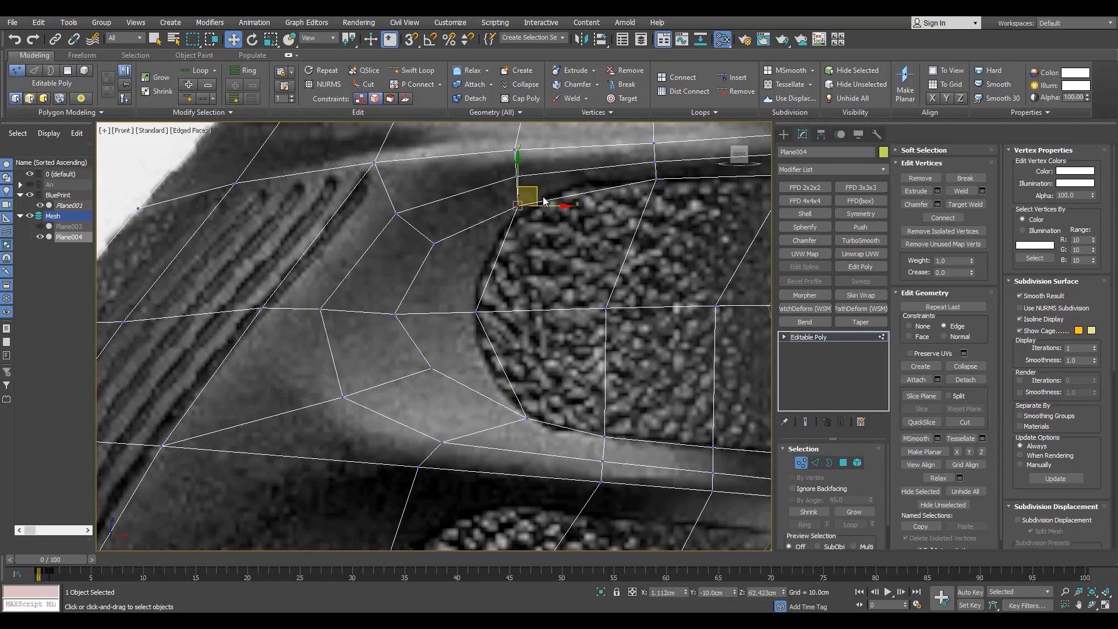
left_click_drag(554, 186, 566, 185)
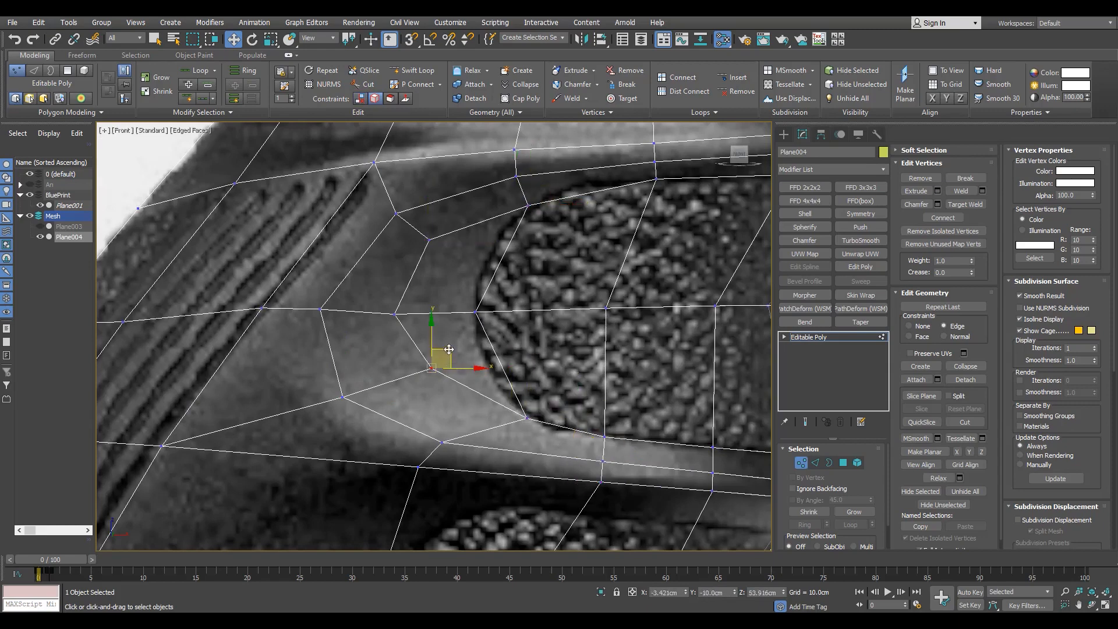
left_click_drag(449, 349, 439, 353)
scroll(438, 353, "down", 2)
middle_click_drag(594, 332, 604, 294)
scroll(368, 424, "up", 2)
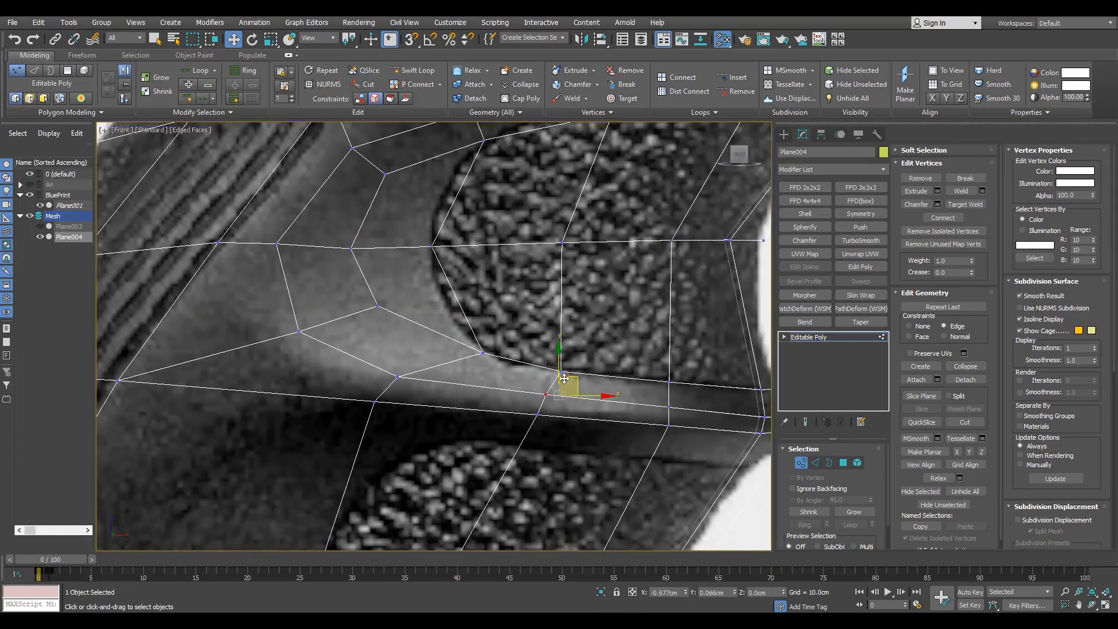
scroll(290, 425, "down", 2)
Step: Turn off see-through display and, in the right view, snap one side's second-groove vertices into line with the straight side loops
key("alt+x")
scroll(425, 449, "down", 3)
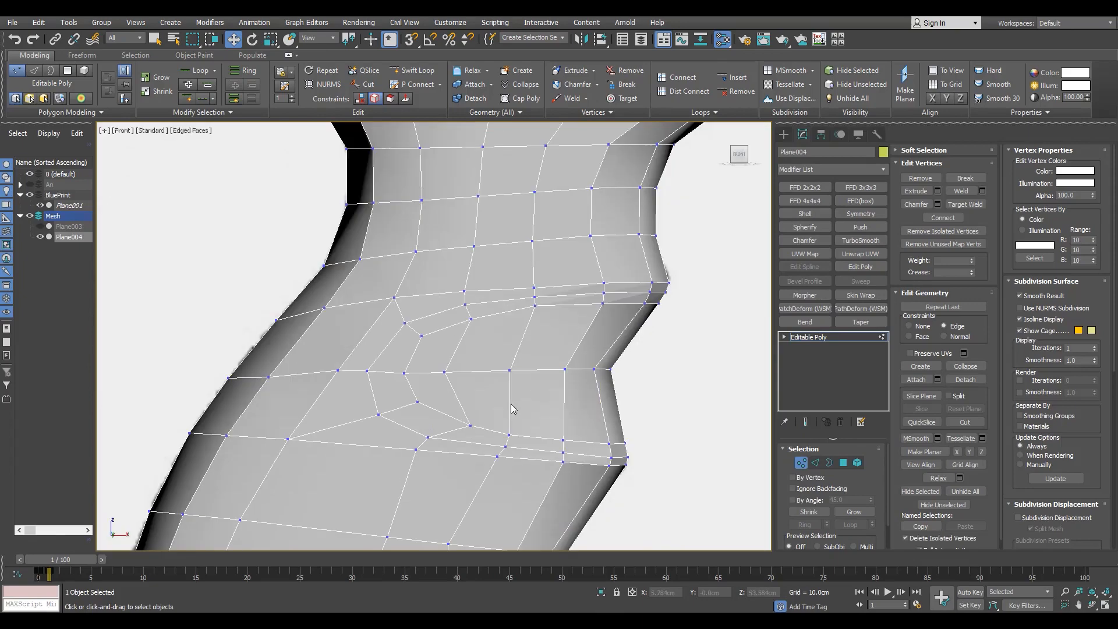
key("4")
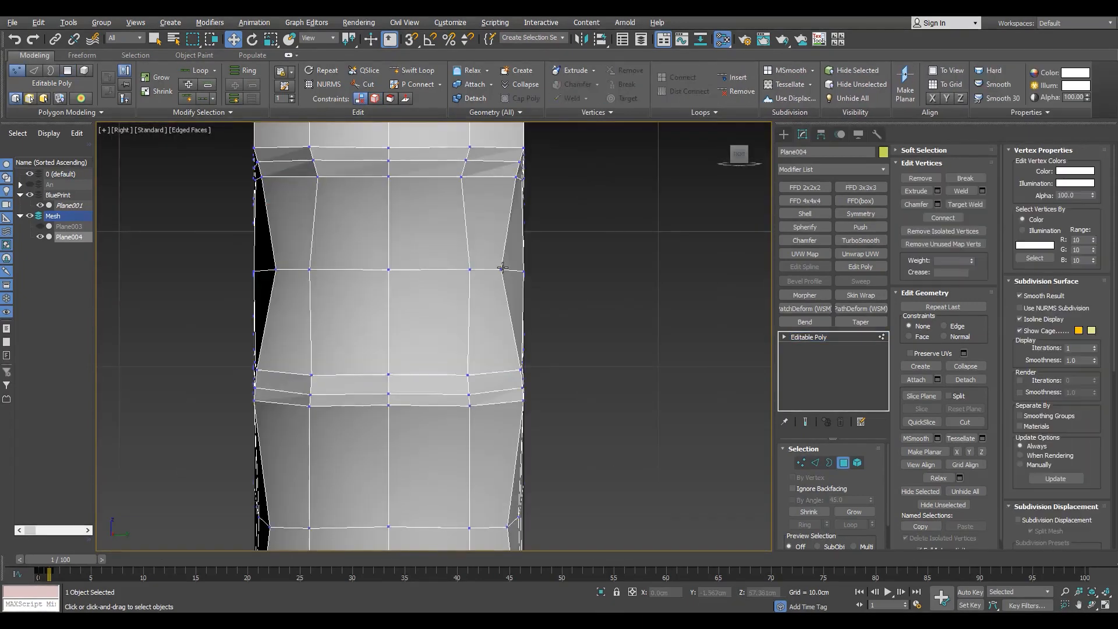
scroll(463, 415, "down", 3)
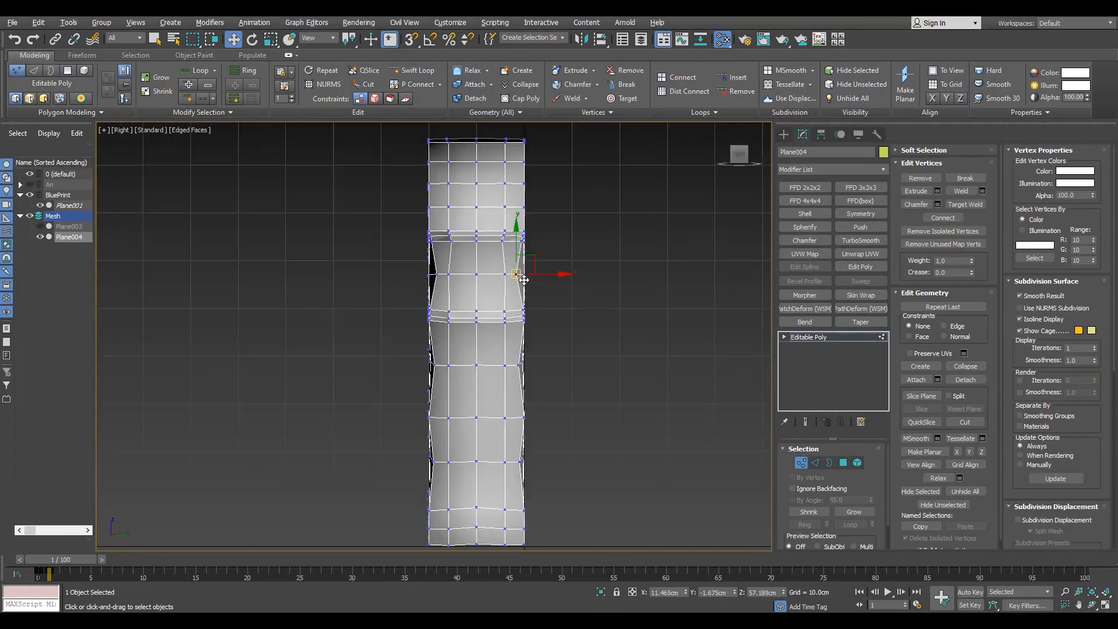
scroll(464, 414, "up", 3)
scroll(464, 415, "down", 3)
scroll(485, 304, "up", 3)
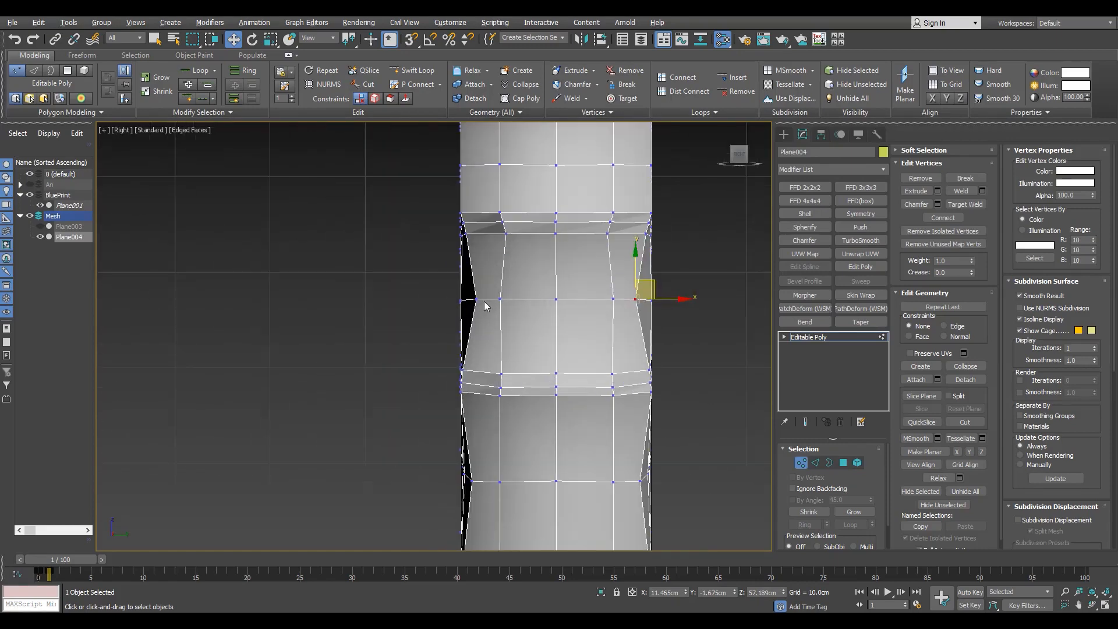
scroll(463, 152, "up", 2)
left_click_drag(469, 387, 470, 233)
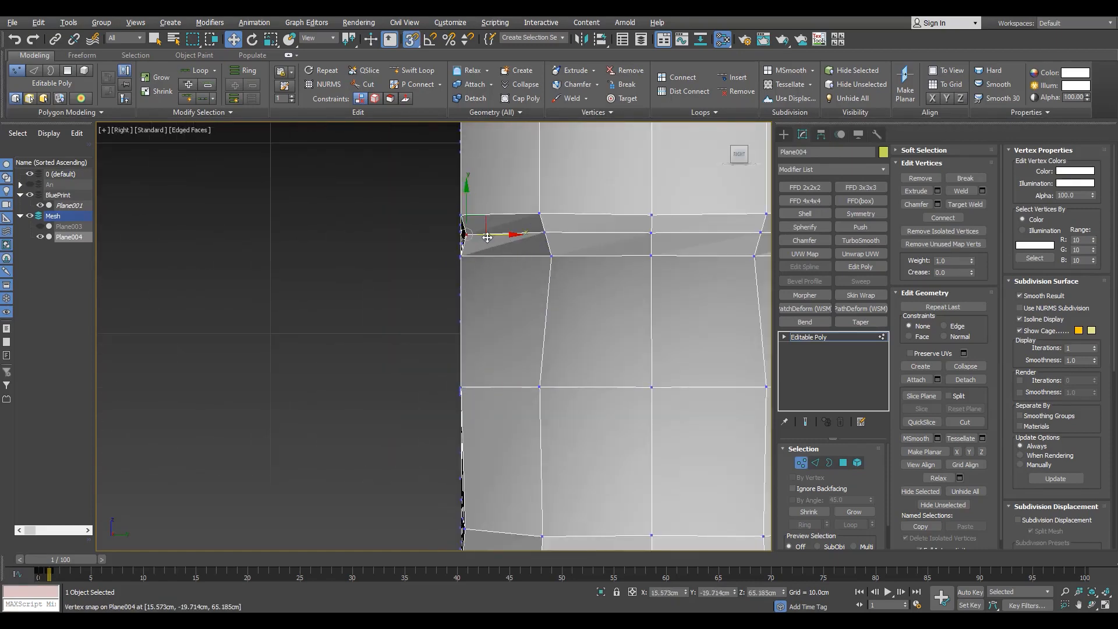
scroll(471, 251, "down", 3)
scroll(456, 244, "up", 3)
scroll(456, 321, "down", 3)
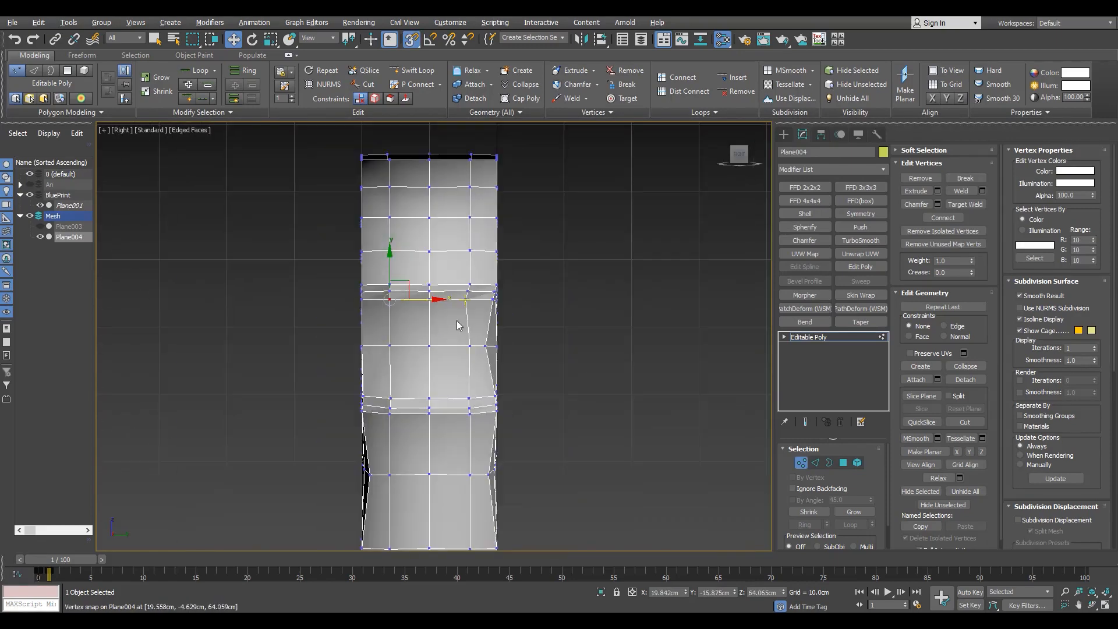
Step: Select the grip's central edge loops on the front and back and split the mesh along them
key("2")
double_click(429, 330)
right_click(432, 323)
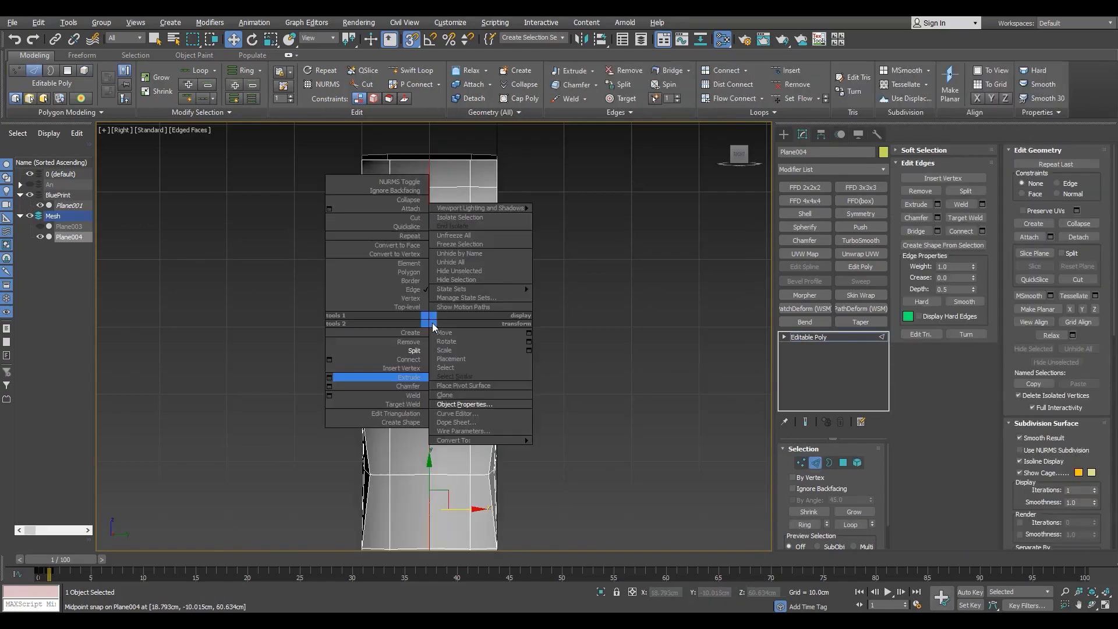
left_click(463, 330)
key("p")
middle_click_drag(463, 330, 393, 288, "alt")
key("2")
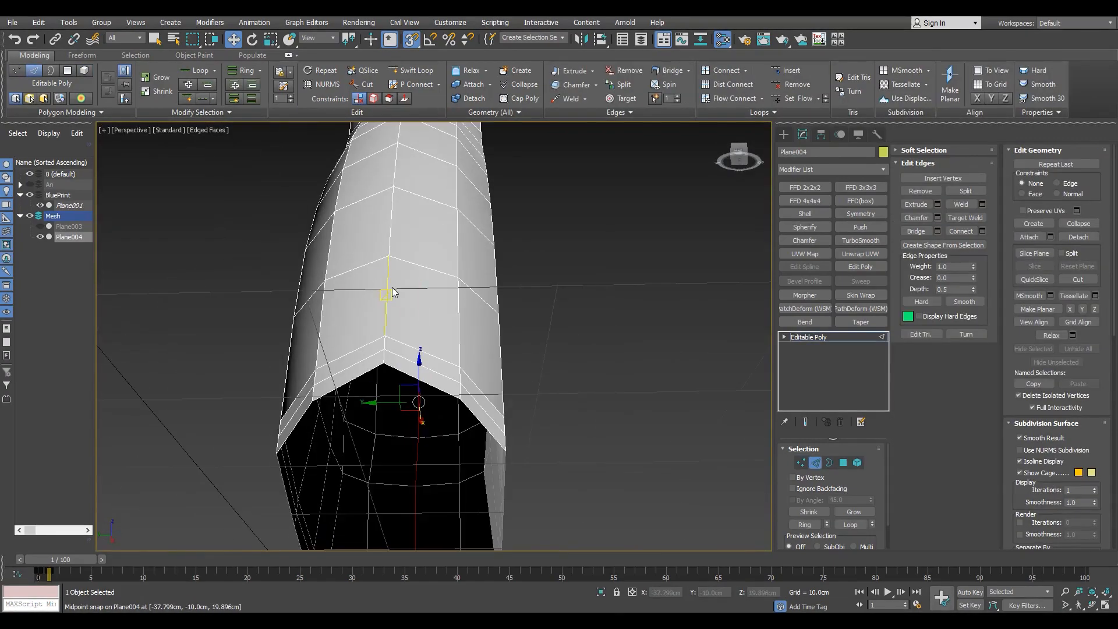
right_click(386, 284)
left_click(364, 324)
Step: Delete the half of the grip opposite the side with the straightened groove vertices
key("5")
key("alt+w")
key("alt+w")
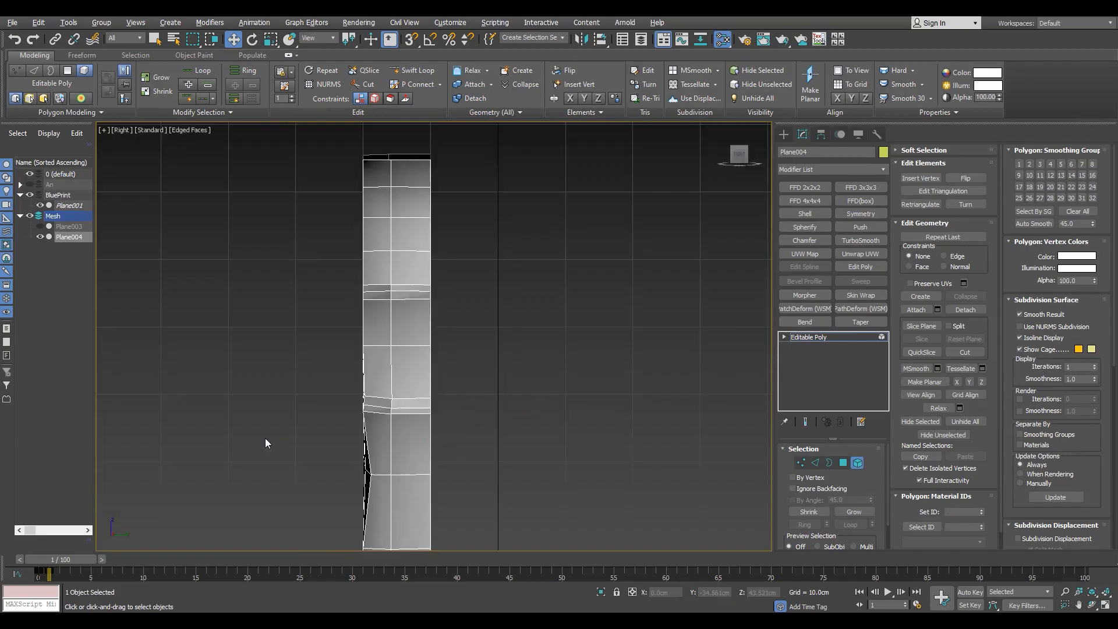
Step: Select the vertices along the remaining half's outer side in the right wireframe view and scale them flat into one plane
scroll(492, 379, "up", 2)
key("F3")
key("1")
scroll(466, 326, "down", 6)
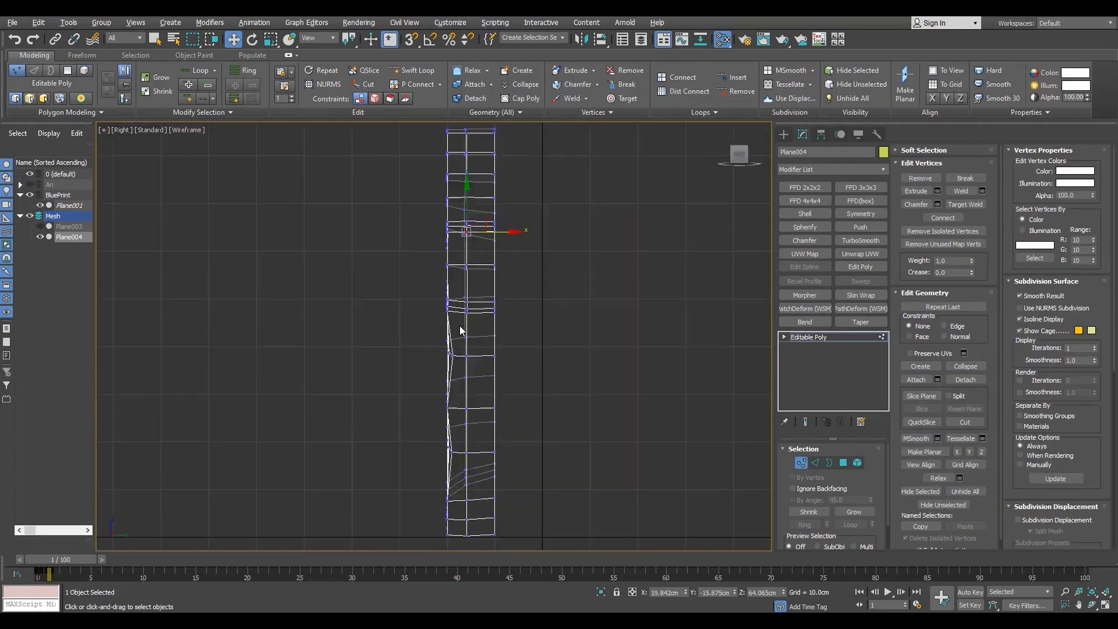
left_click_drag(395, 179, 451, 502)
key("alt+w")
key("alt+w")
middle_click_drag(324, 444, 460, 385, "alt")
key("alt+w")
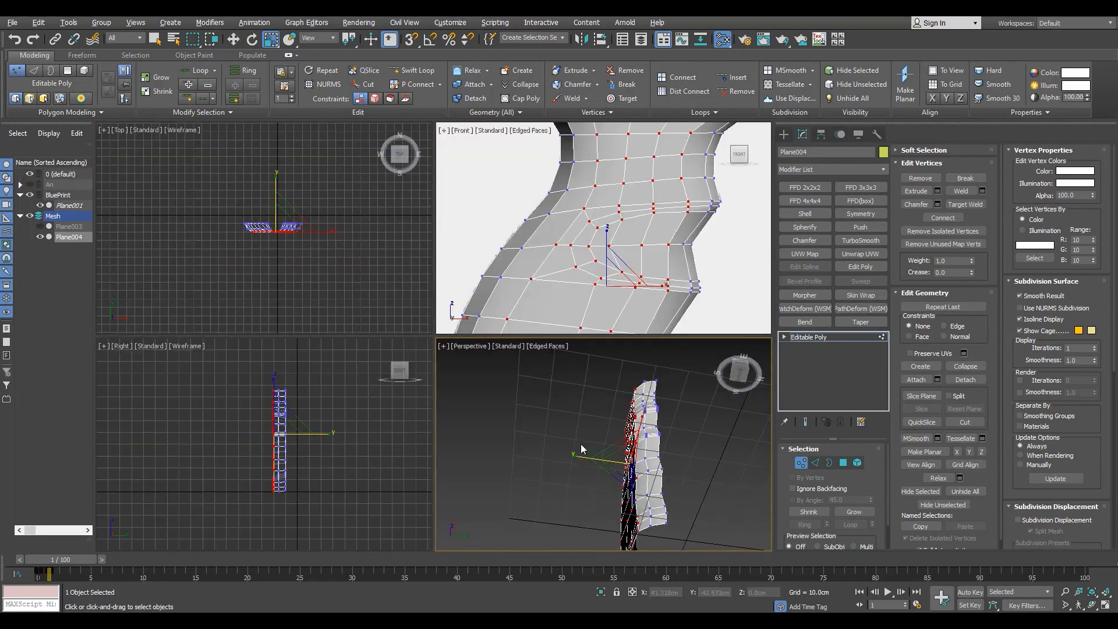
key("alt+w")
middle_click_drag(499, 286, 590, 272, "alt")
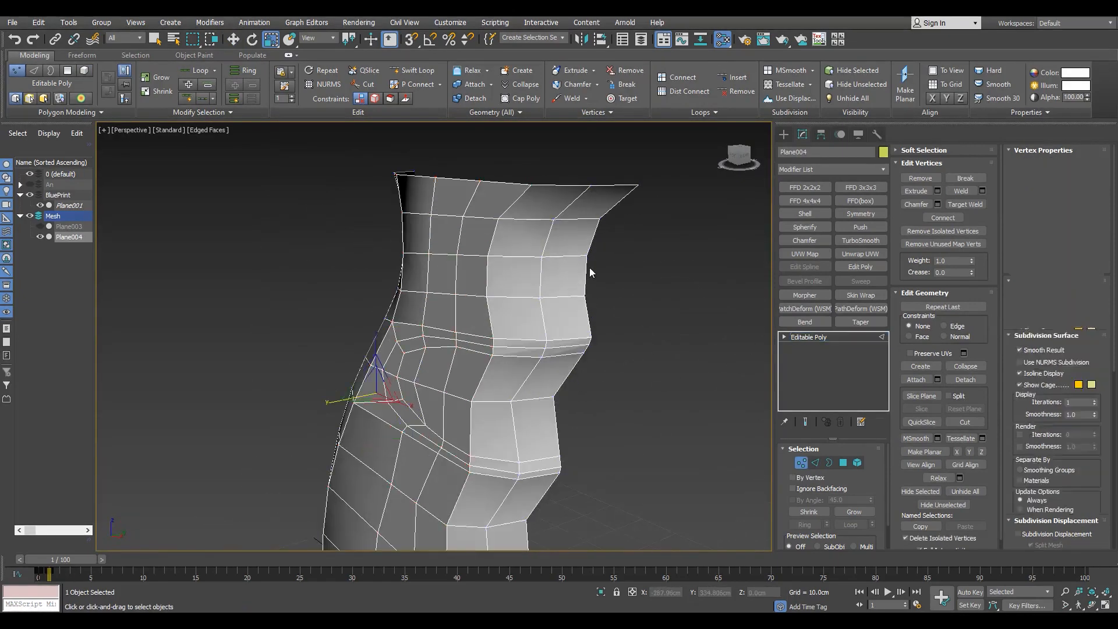
Step: Mirror the half grip across its width with a Symmetry modifier to rebuild the full body, and collapse it to Editable Poly
left_click(860, 214)
left_click(825, 471)
left_click(847, 472)
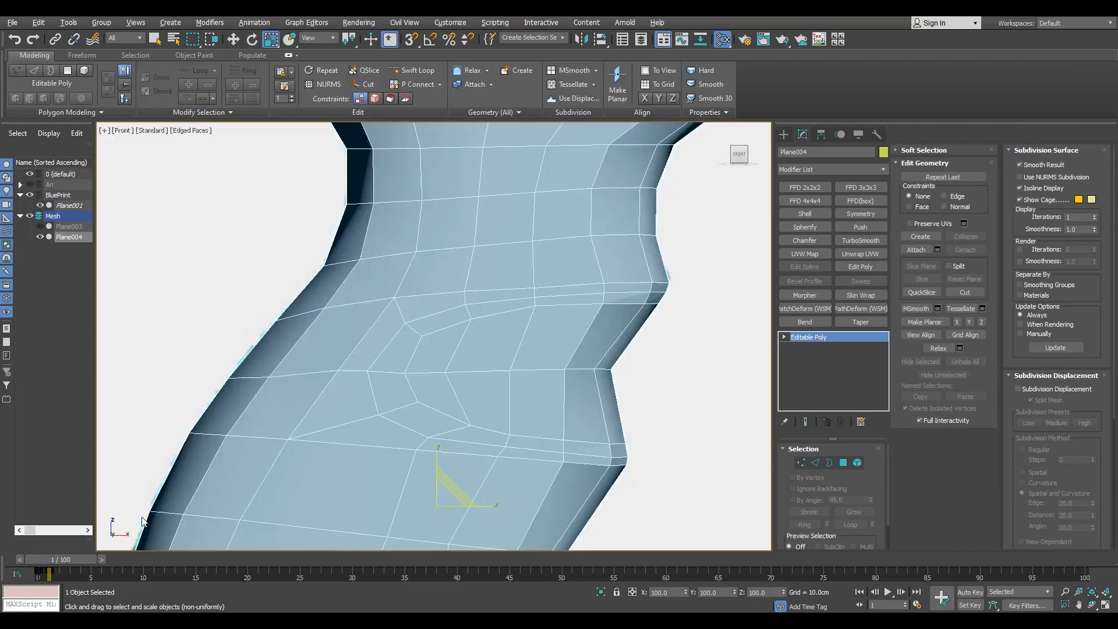
Step: Show the blueprint through the mesh, select the second groove's pad polygons, and fit the vertices at the ridge tip above them to the outline
key("alt+x")
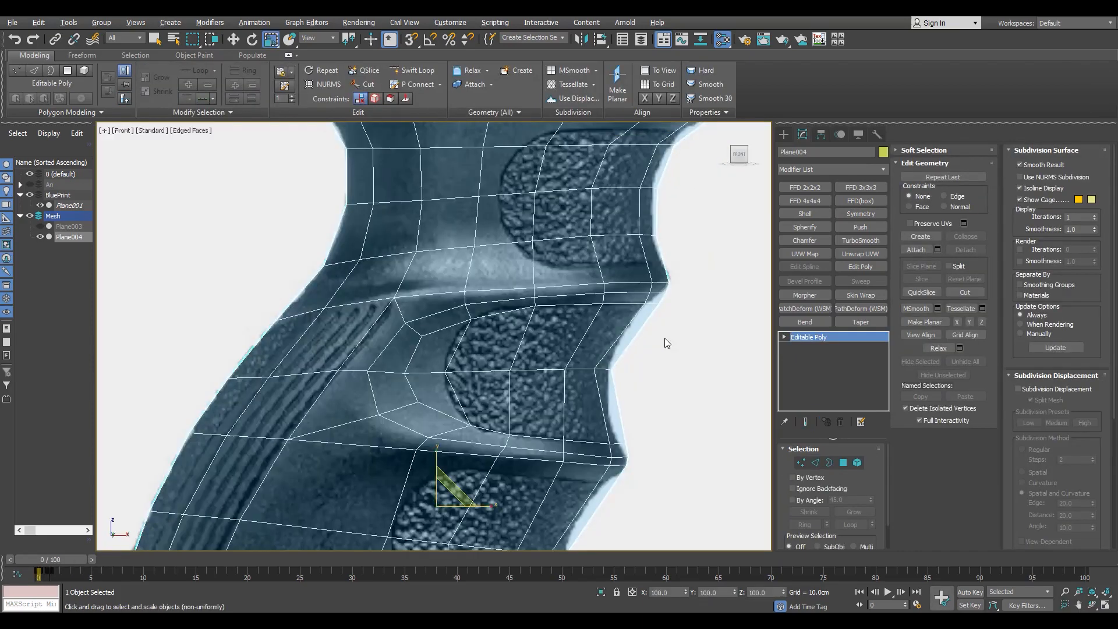
left_click_drag(662, 342, 763, 408)
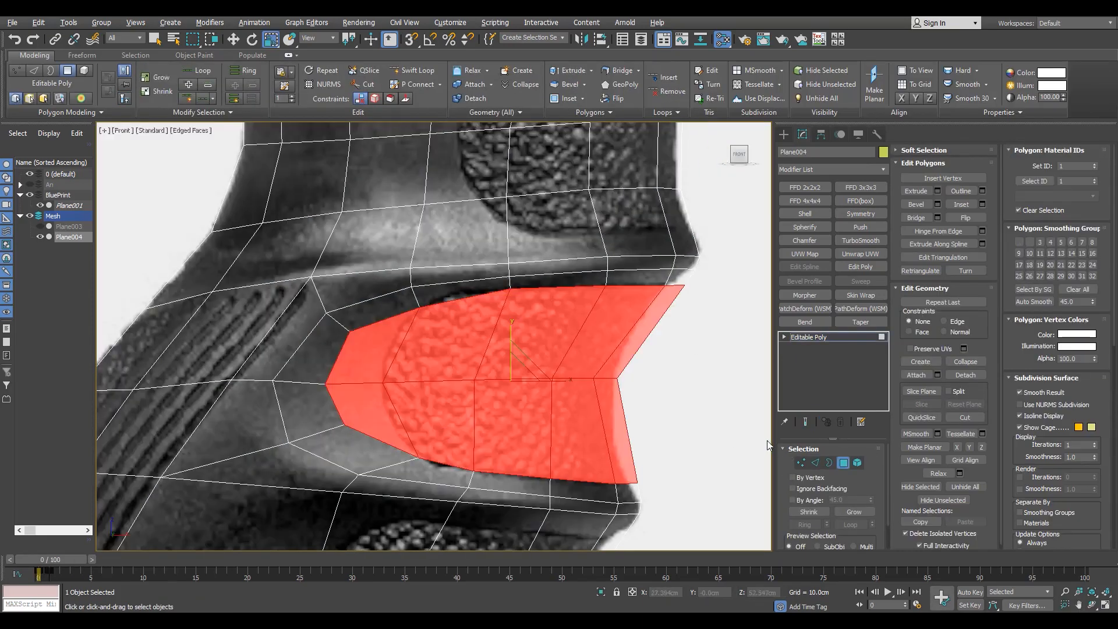
key("1")
scroll(714, 280, "up", 2)
left_click_drag(677, 280, 700, 260)
scroll(703, 273, "up", 2)
key("w")
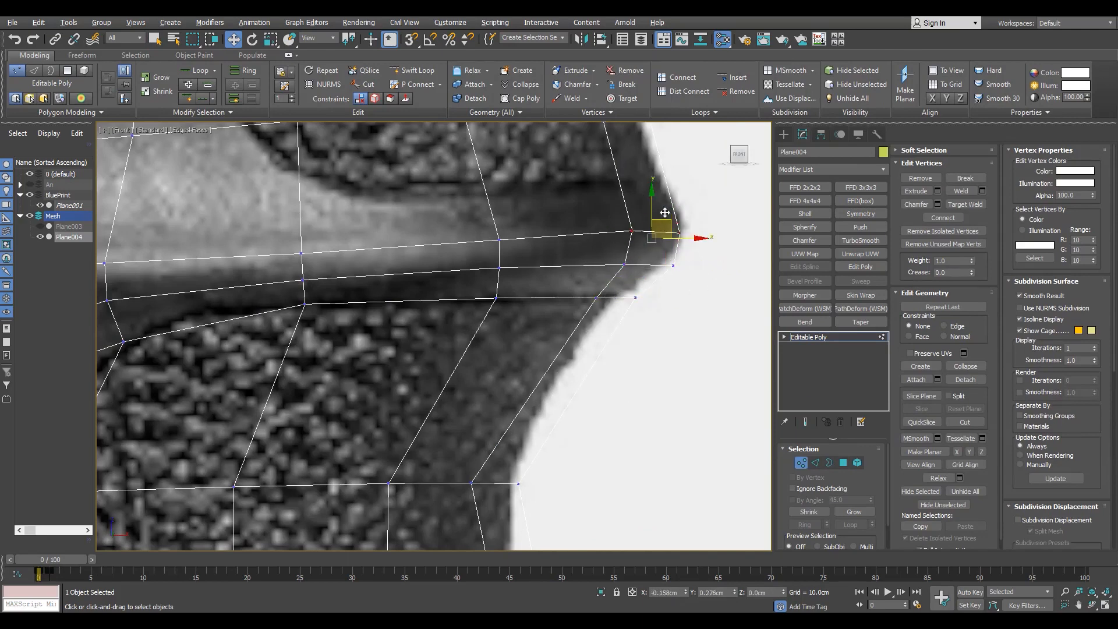
Step: Return to the second-groove pad polygons in opaque display and scale them to 85% along Y to recess both sides
scroll(701, 227, "down", 6)
key("4")
left_click_drag(61, 563, 78, 558)
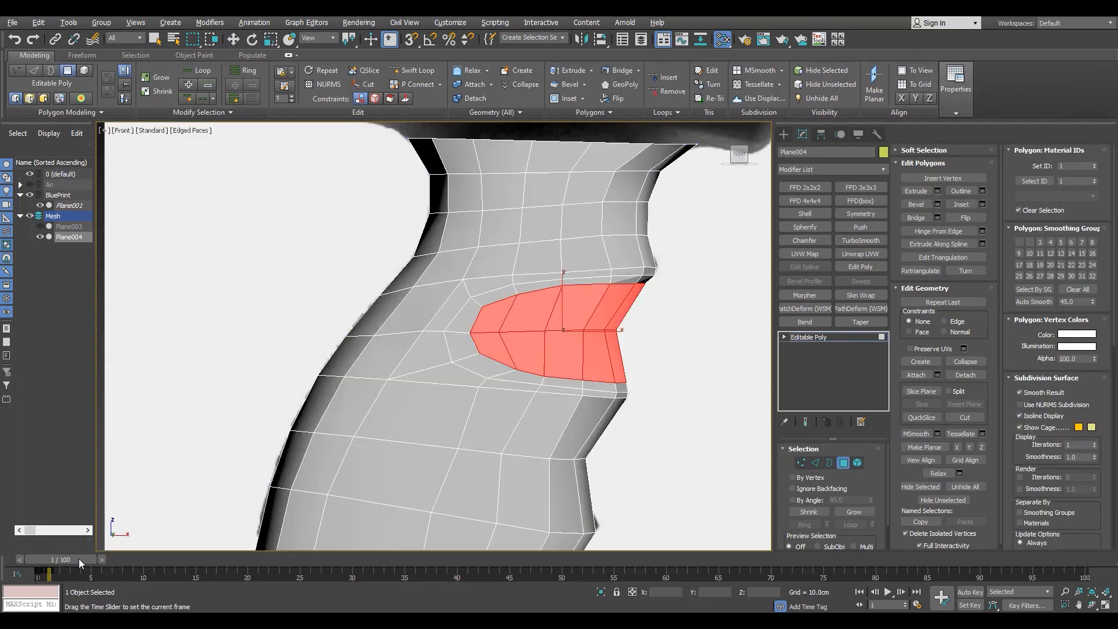
key("alt+w")
key("alt+w")
scroll(439, 309, "up", 2)
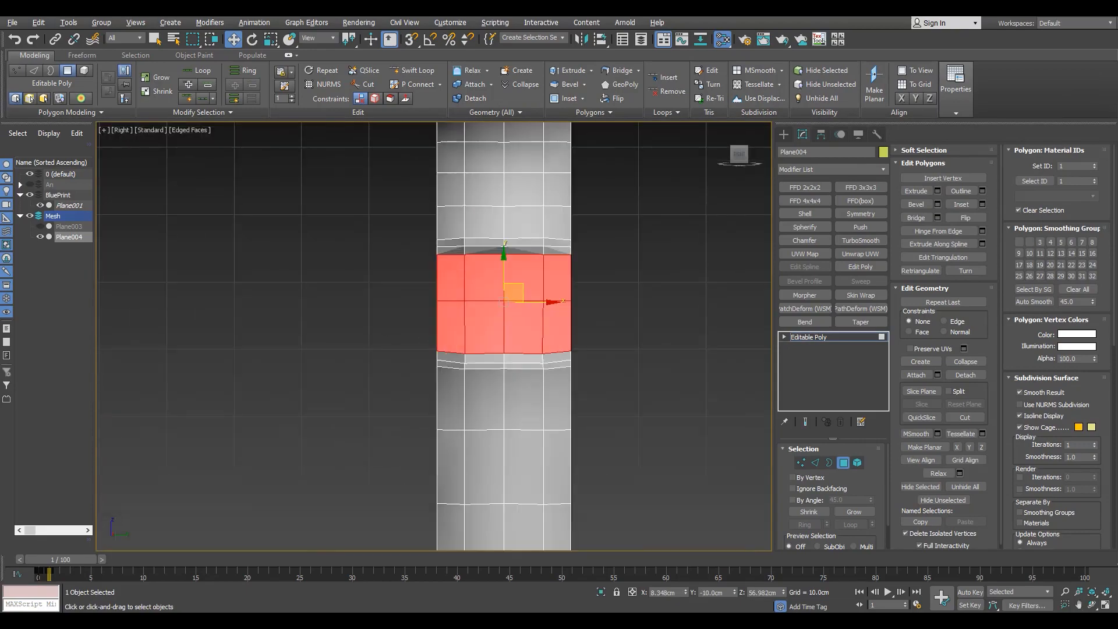
key("alt+w")
key("alt+w")
scroll(434, 336, "up", 3)
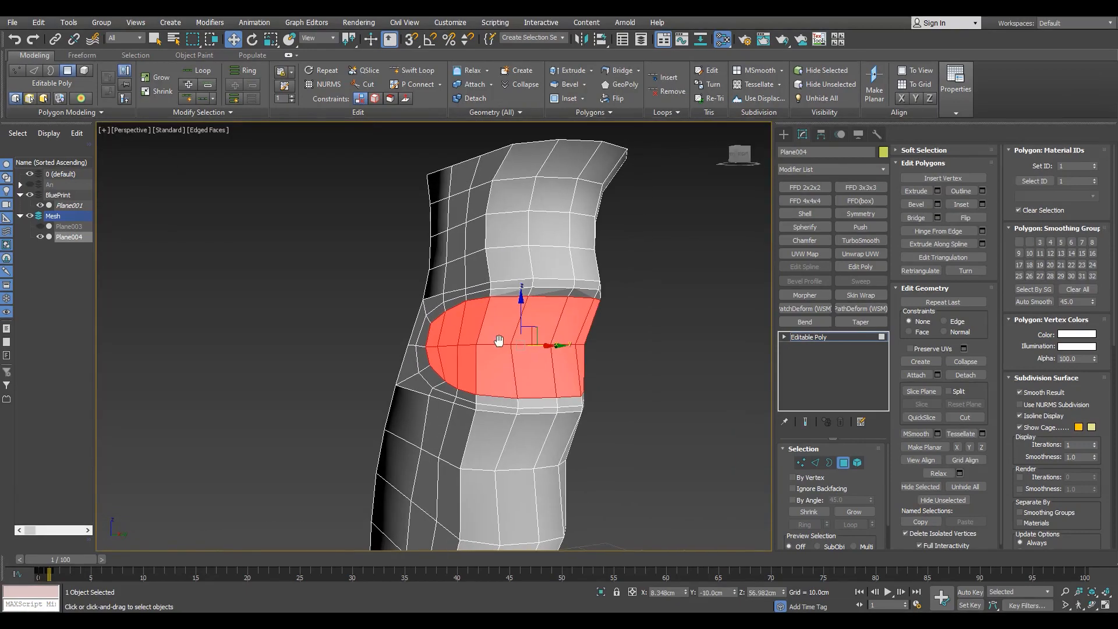
key("r")
middle_click_drag(373, 350, 393, 352, "alt")
scroll(479, 338, "up", 2)
left_click_drag(491, 339, 501, 344)
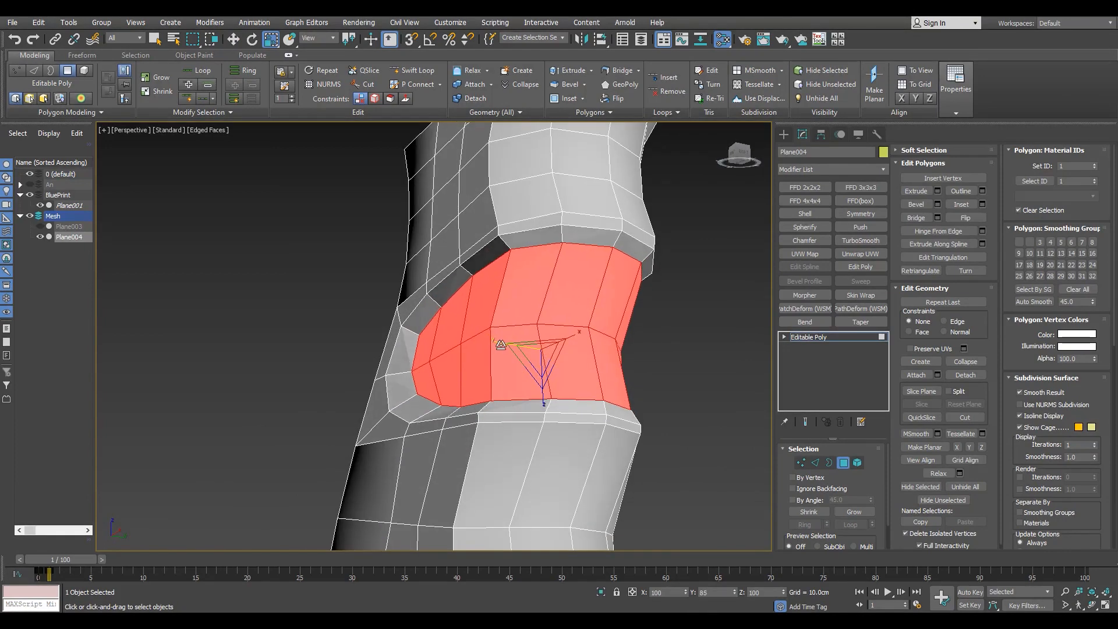
Step: Select the edges at the recessed pad's rounded rear end and adjust their depth to blend into the grip's side
middle_click_drag(501, 345, 448, 332, "alt")
scroll(402, 370, "up", 4)
key("2")
left_click(397, 373)
key("w")
middle_click_drag(397, 373, 402, 374, "alt")
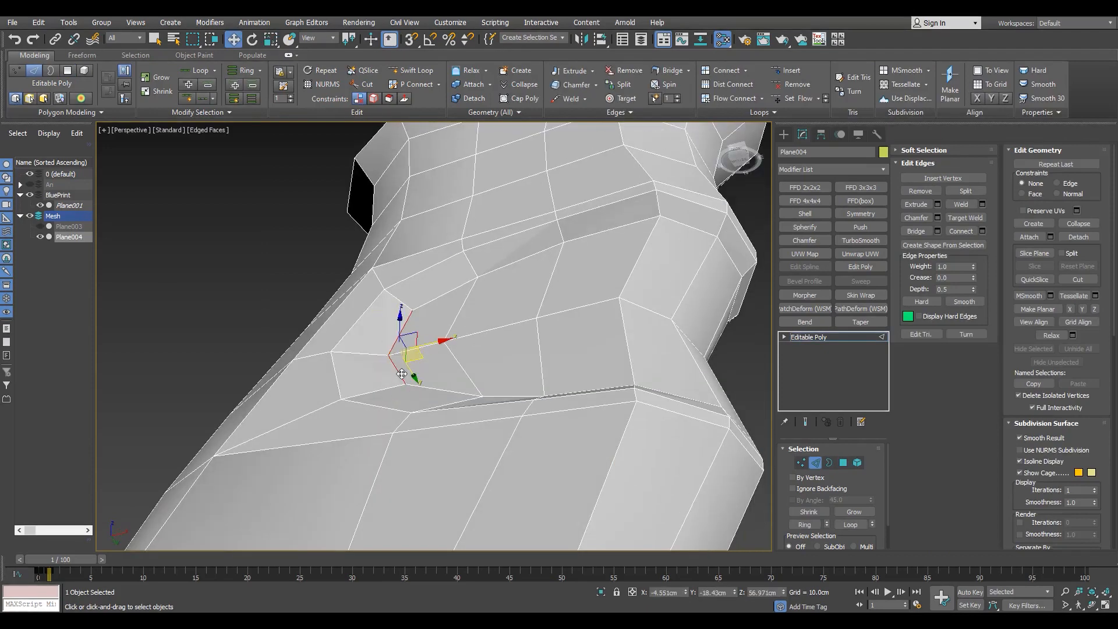
key("alt+w")
scroll(626, 233, "up", 2)
scroll(654, 208, "up", 2)
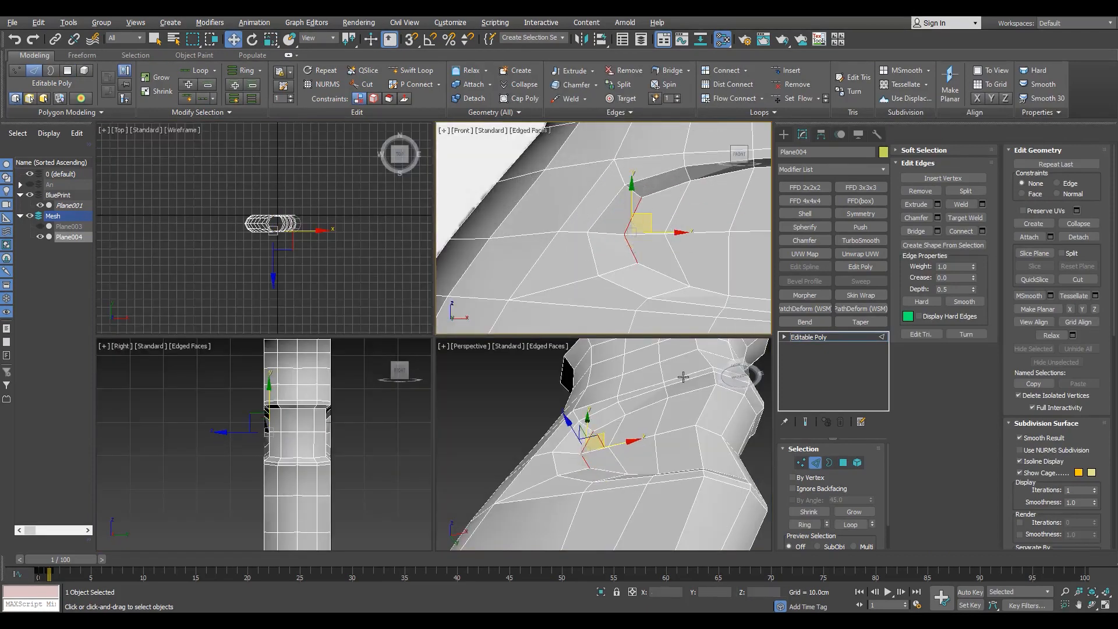
middle_click_drag(583, 443, 600, 454, "alt")
key("alt+w")
middle_click_drag(481, 362, 484, 364, "alt")
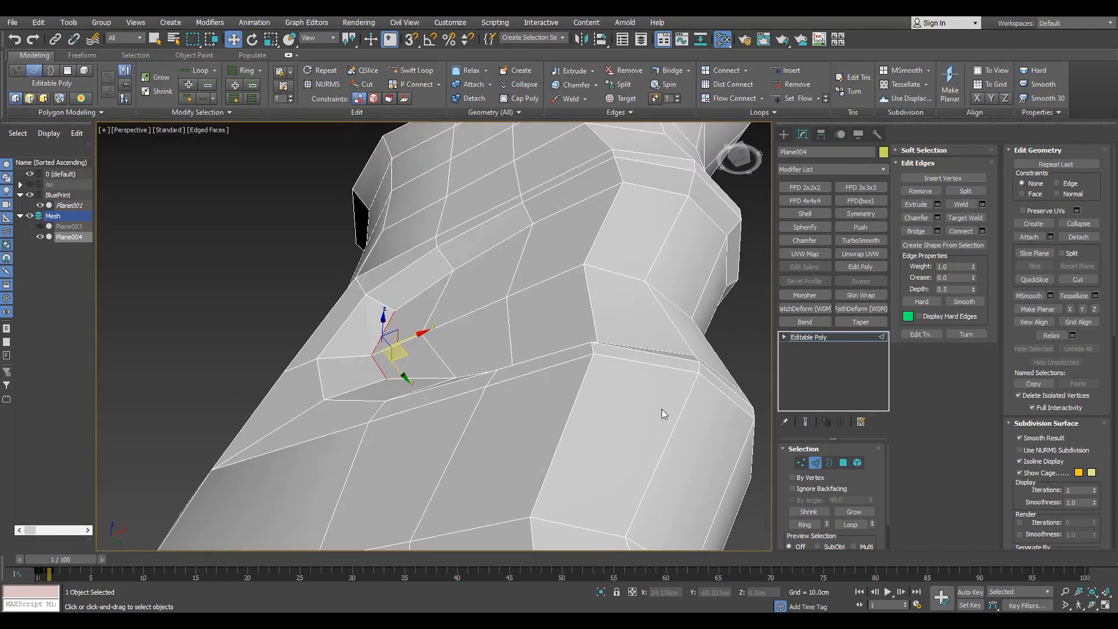
middle_click_drag(662, 409, 352, 371, "alt")
Step: Turn on the Edge constraint and slide the vertices around the pad's upper and rear border to match the blueprint
key("1")
key("shift+x")
middle_click_drag(481, 406, 442, 350, "alt")
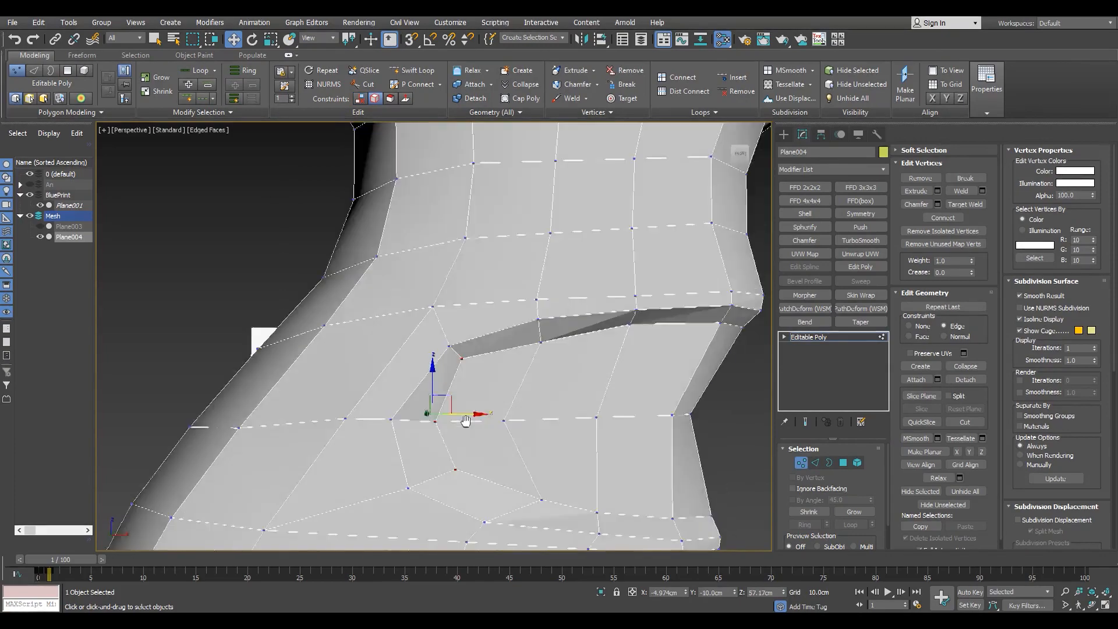
key("f")
left_click_drag(81, 563, 71, 562)
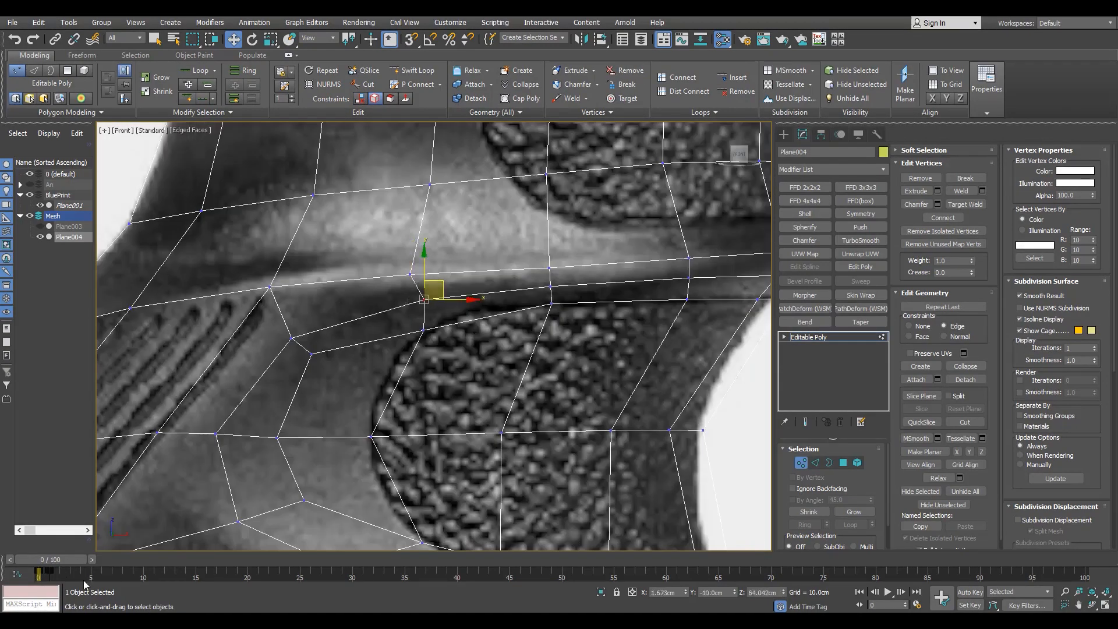
key("alt+w")
key("alt+w")
key("alt+w")
key("alt+w")
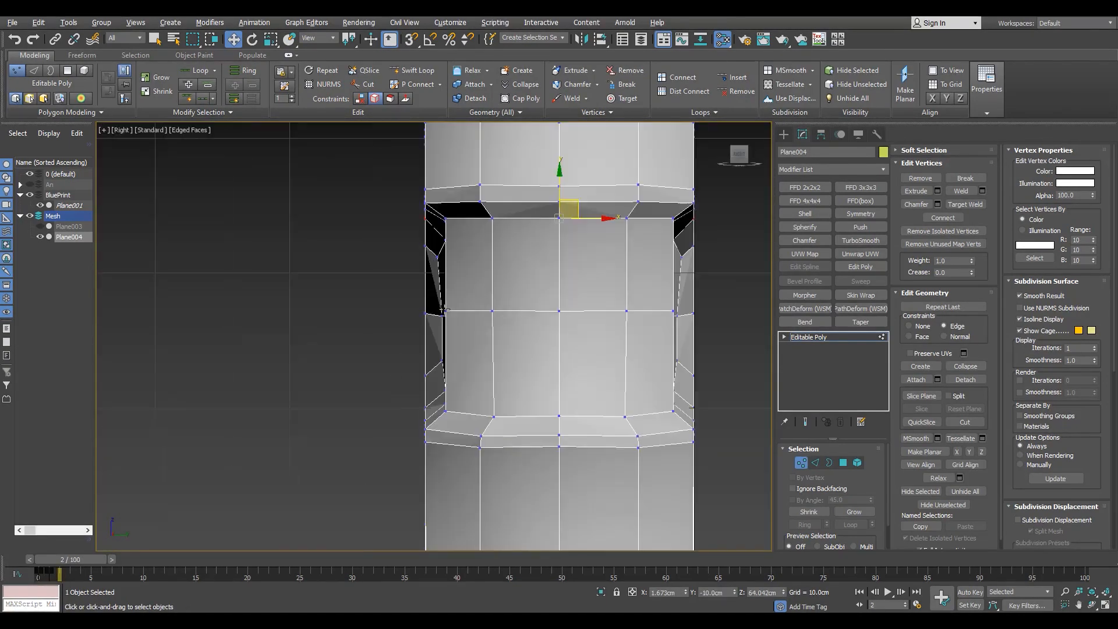
key("alt+w")
key("alt+w")
key("f")
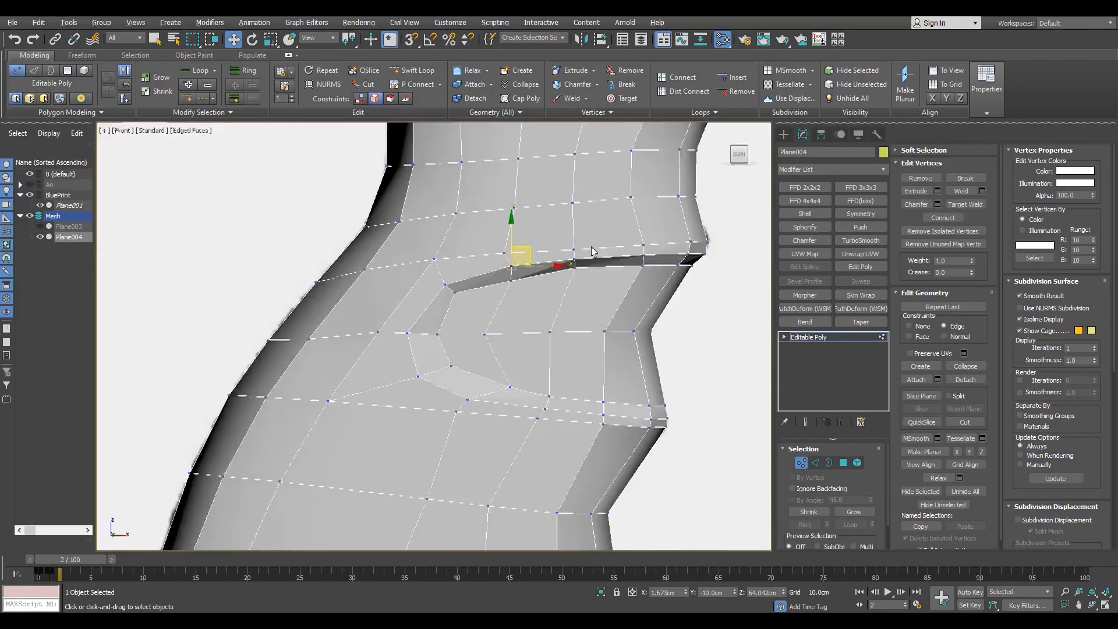
Step: Select the outer edge loops down both sides of the grip's front, convert them to vertices, and scale them to 93% along Y
left_click_drag(78, 561, 71, 560)
key("w")
key("2")
key("alt+w")
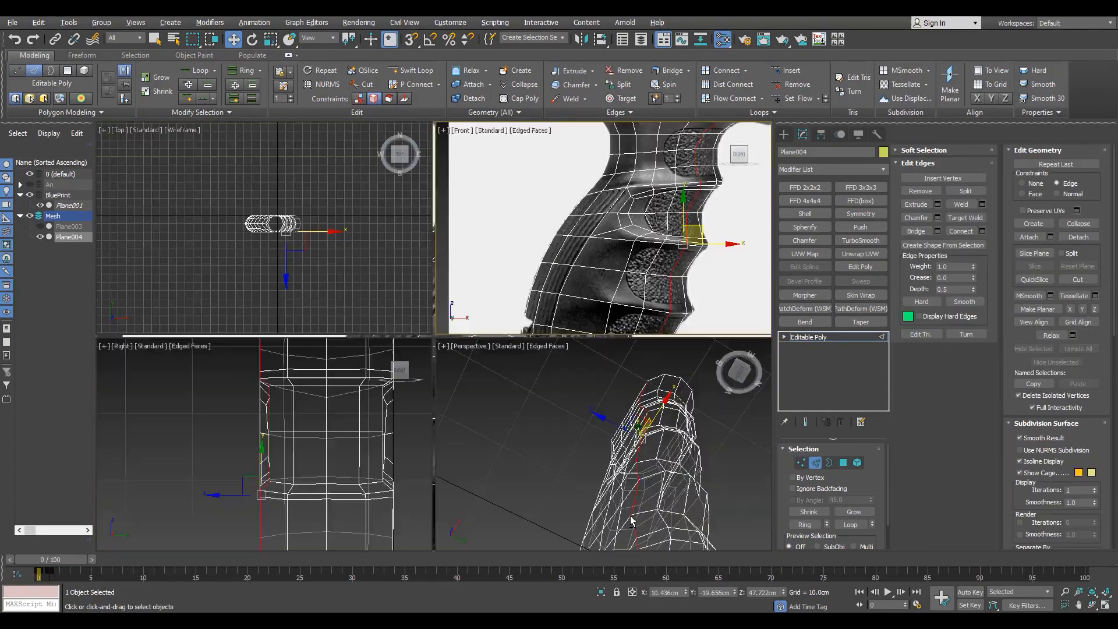
key("alt+w")
key("p")
left_click(52, 566)
mouse_move(408, 442)
middle_mouse_down("alt")
mouse_move(527, 367)
mouse_move(516, 432)
mouse_move(619, 353)
middle_mouse_up("alt")
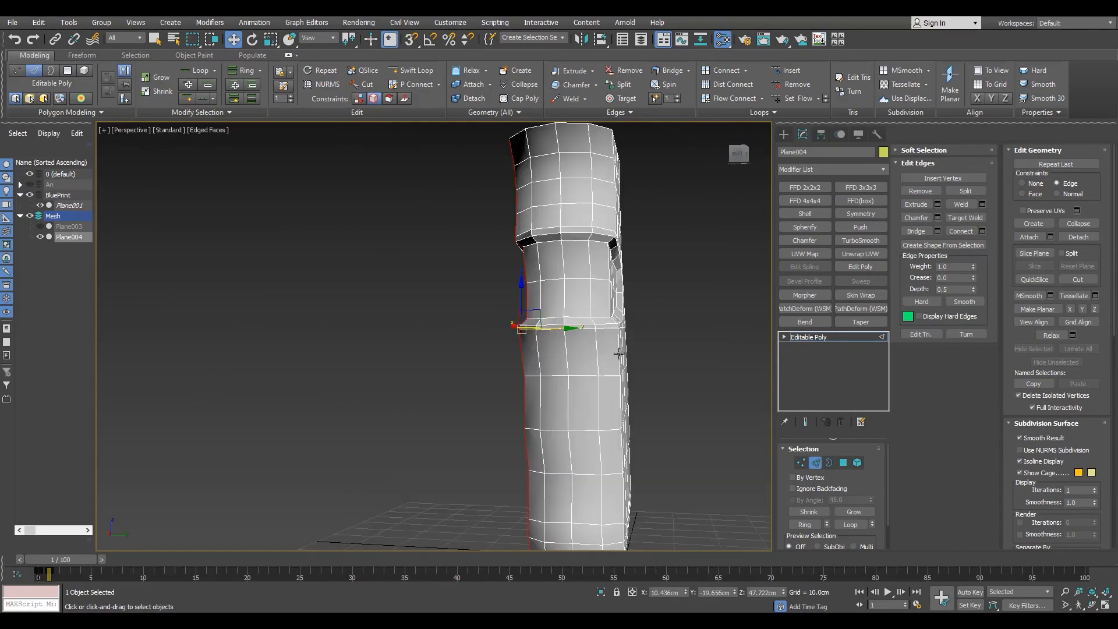
left_click(801, 463)
middle_click_drag(554, 378, 517, 349, "alt")
key("q")
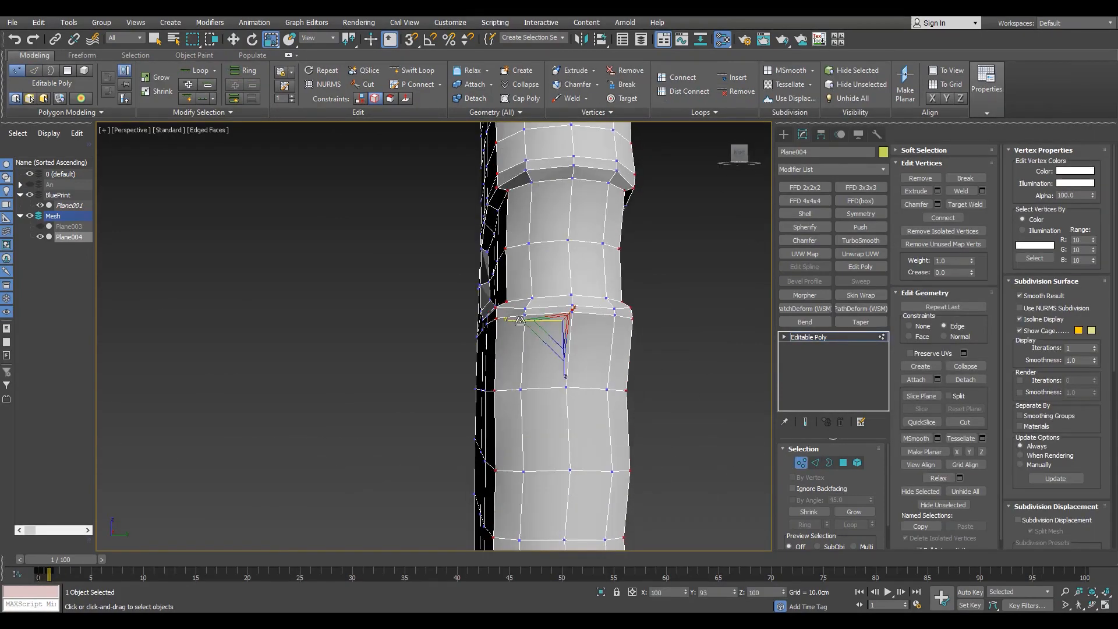
Step: Convert the inner front edge loops beside the centre line to vertices and scale them along Y to round the grip's front
key("2")
left_click(801, 463)
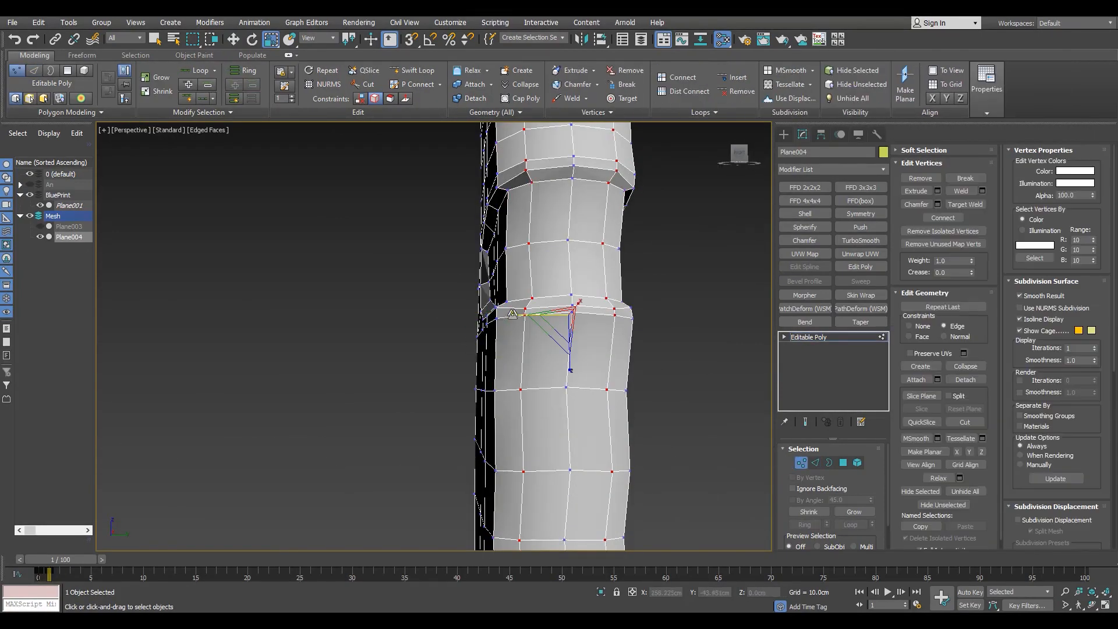
middle_click_drag(582, 327, 641, 331, "alt")
Step: In the see-through front view, reposition the vertices along the ridge between the second and third grooves to even out the loop
key("f")
scroll(657, 346, "up", 6)
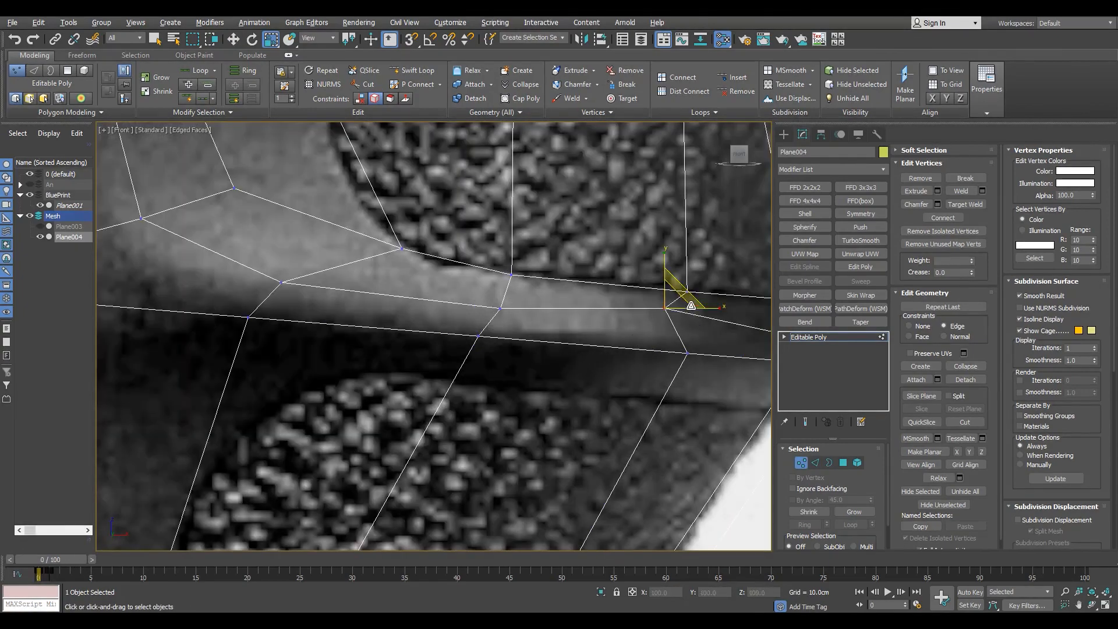
key("w")
left_click_drag(603, 323, 606, 324)
scroll(449, 367, "down", 4)
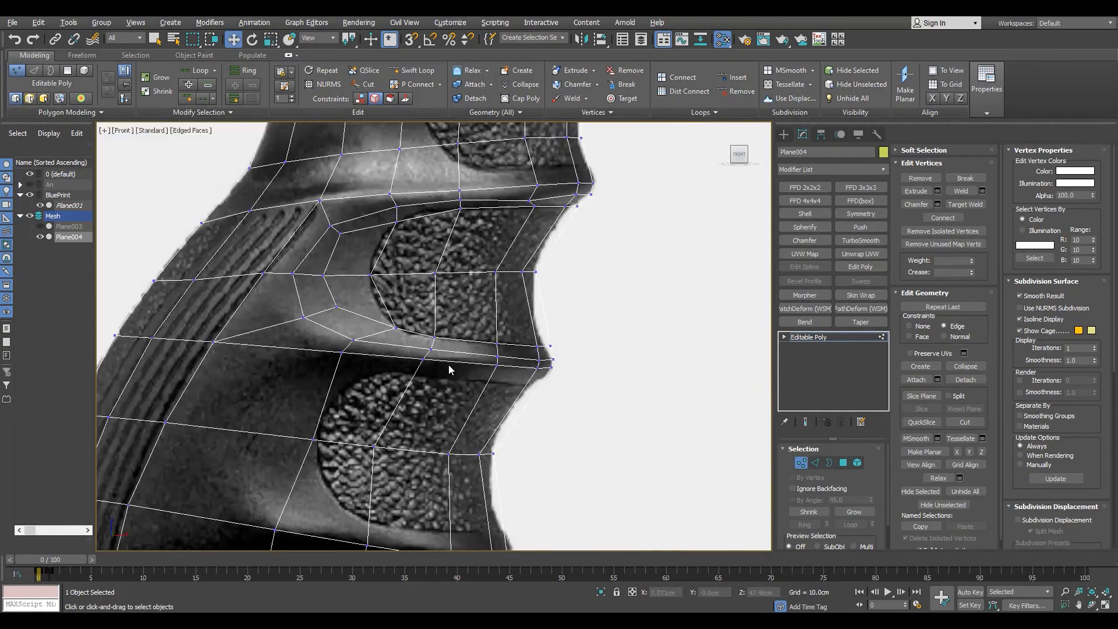
scroll(446, 370, "up", 3)
left_click(413, 352)
scroll(466, 331, "down", 3)
Step: Move the vertices along the ridge above the second-groove pad and at its upper rear corner to smooth the edge flow
scroll(577, 262, "up", 4)
left_click(582, 256)
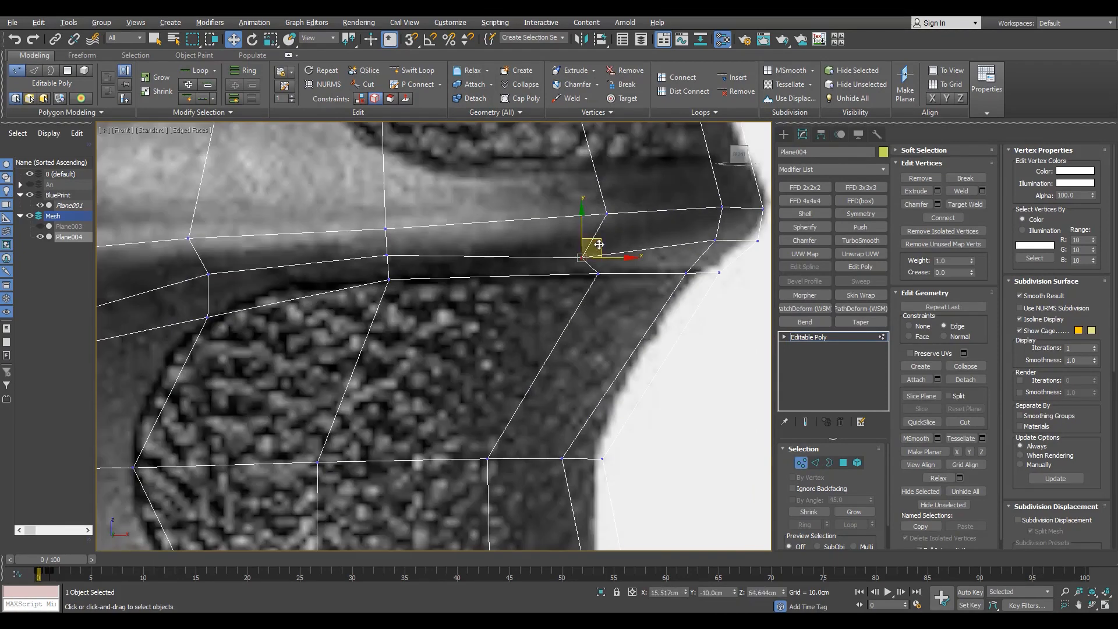
left_click_drag(617, 248, 623, 231)
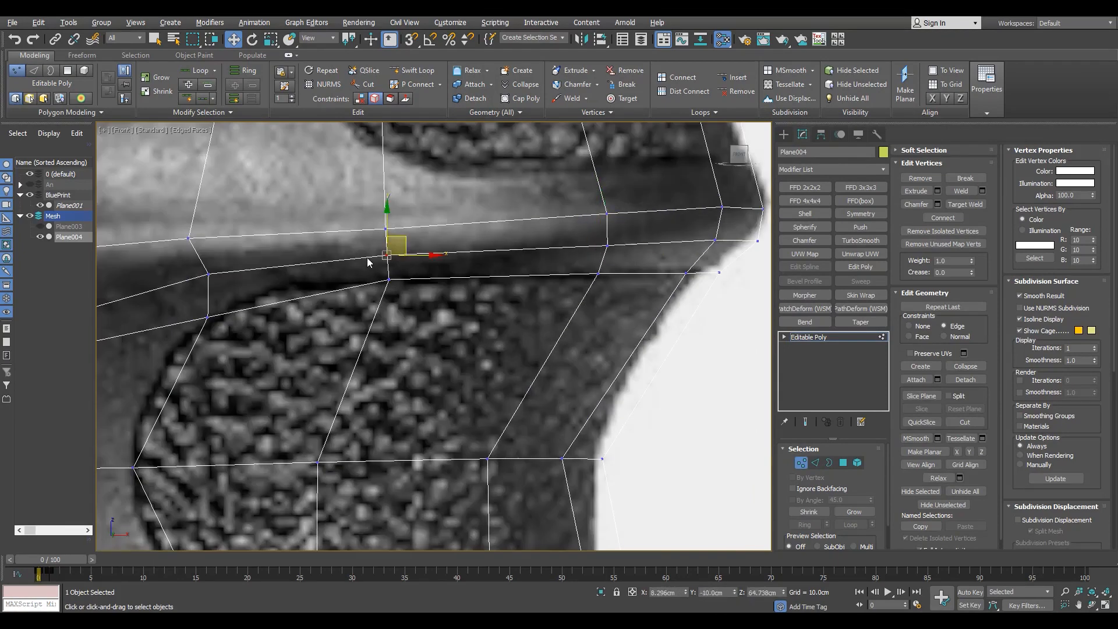
scroll(320, 308, "down", 2)
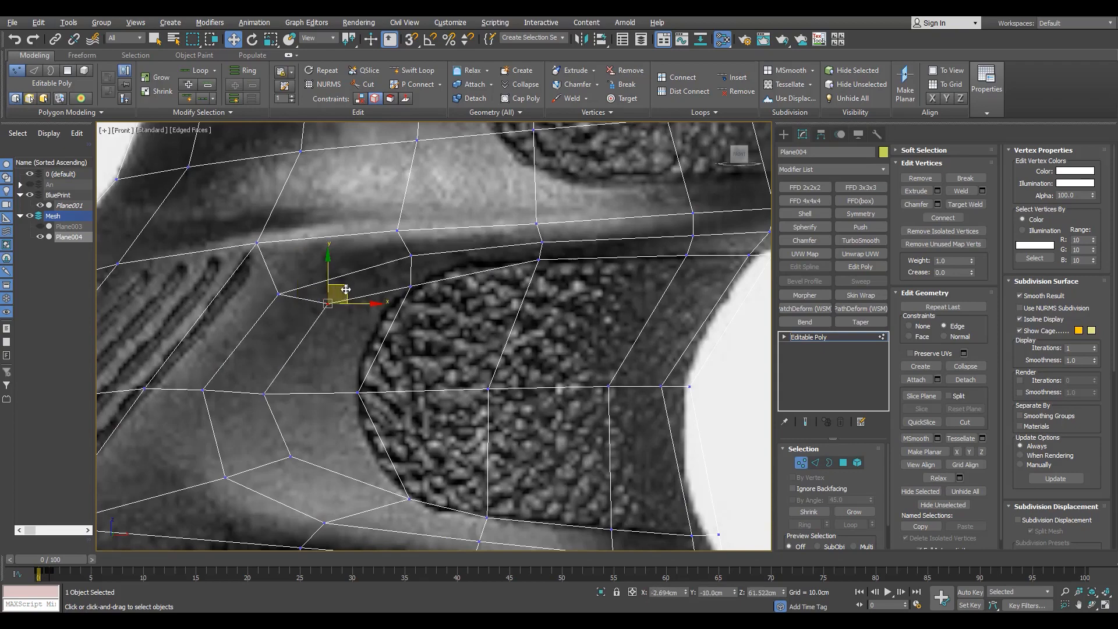
scroll(449, 331, "down", 5)
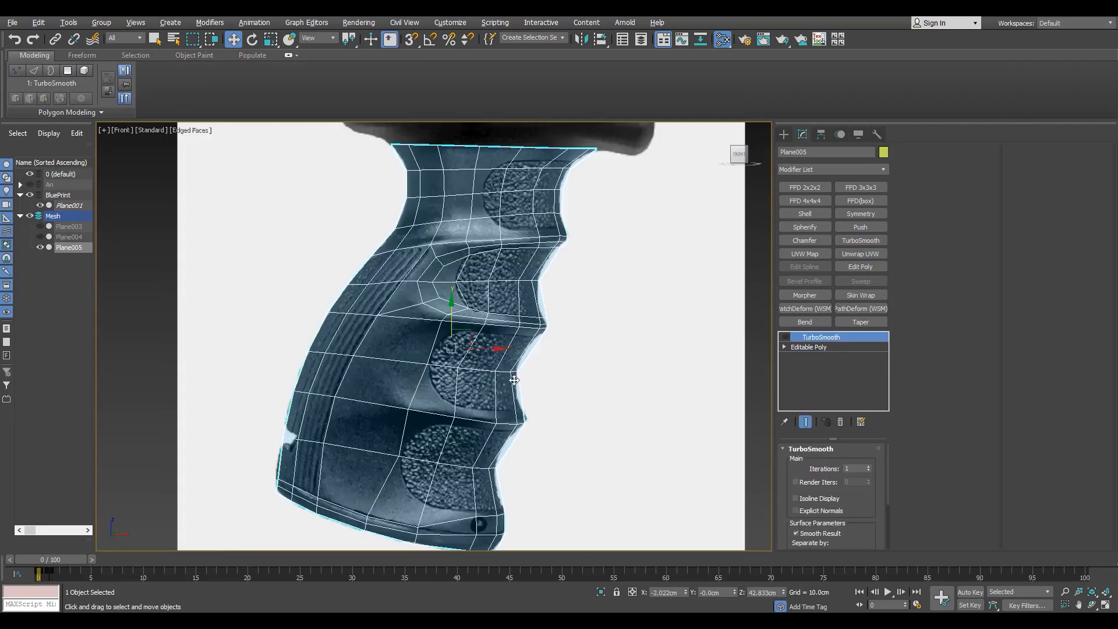
Step: On the Editable Poly level below TurboSmooth, select the third groove's polygons and inset them using Bevel with 0 cm height and -0.753 cm outline
left_click(823, 349)
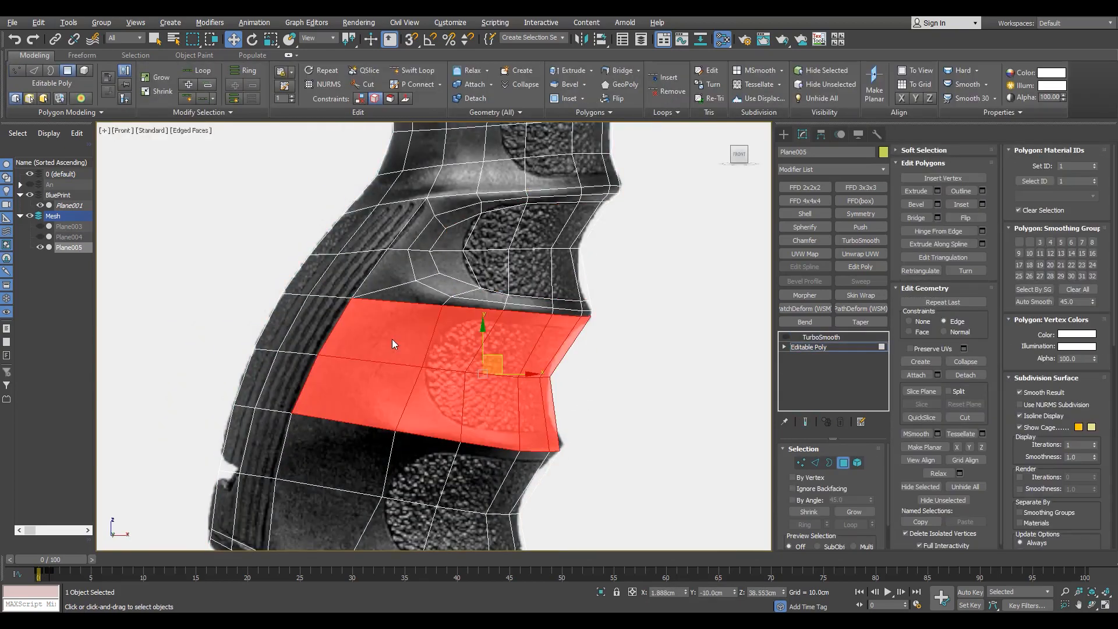
scroll(495, 378, "up", 2)
left_click_drag(443, 377, 460, 335)
scroll(624, 307, "up", 2)
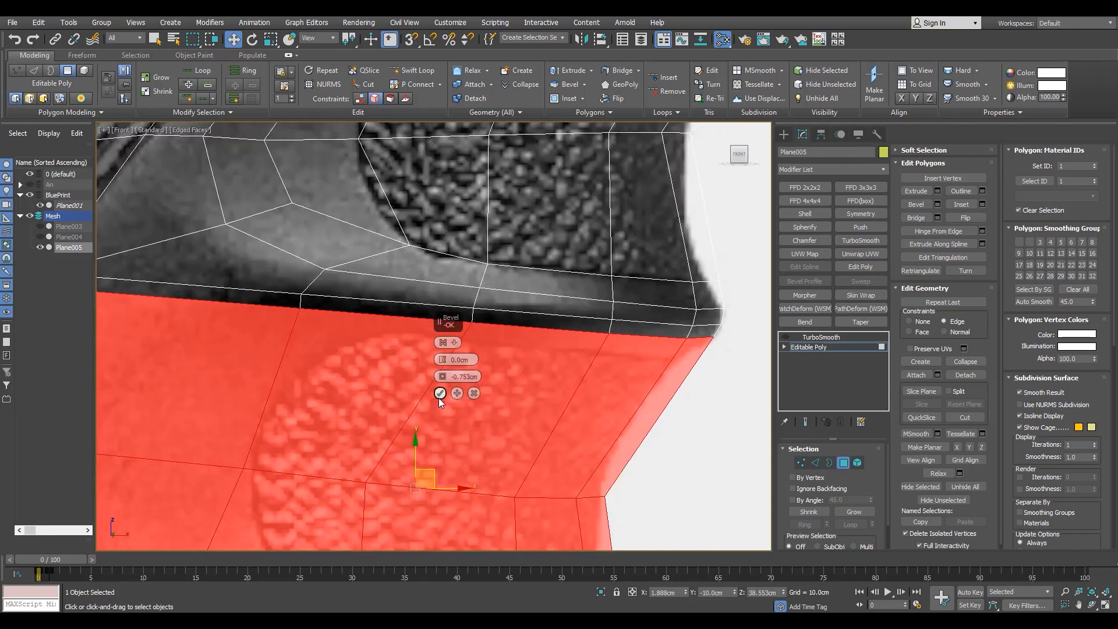
left_click(440, 393)
Step: Move the upper and lower rear corner vertices of the third-groove inset inward, away from the ribbed back strip
scroll(441, 393, "down", 5)
scroll(302, 362, "up", 5)
key("1")
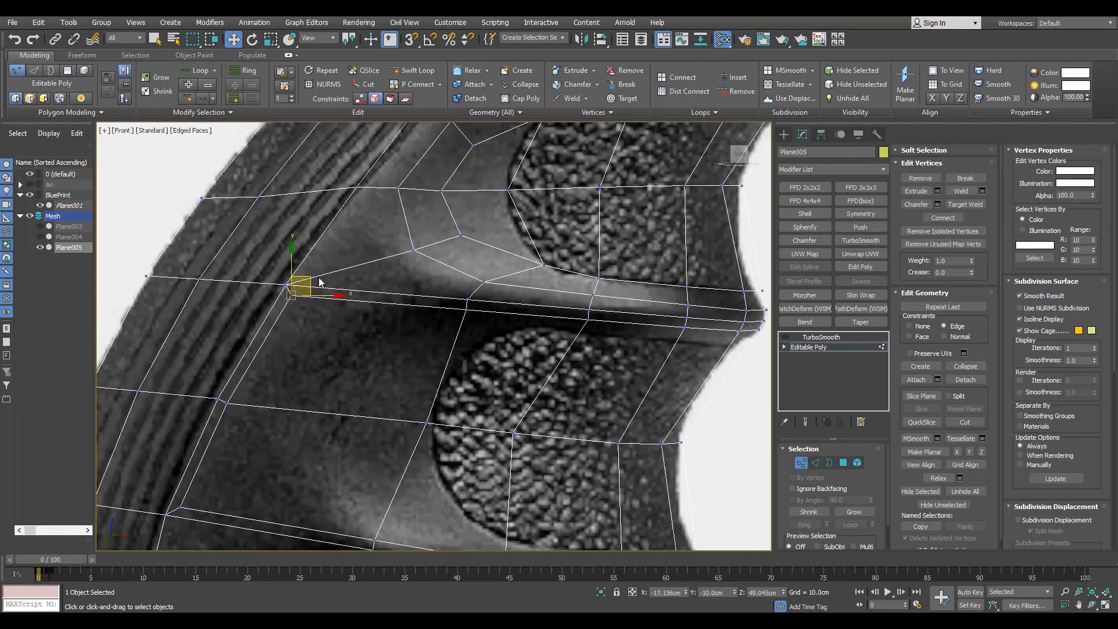
left_click_drag(319, 282, 418, 282)
middle_click_drag(200, 486, 241, 446)
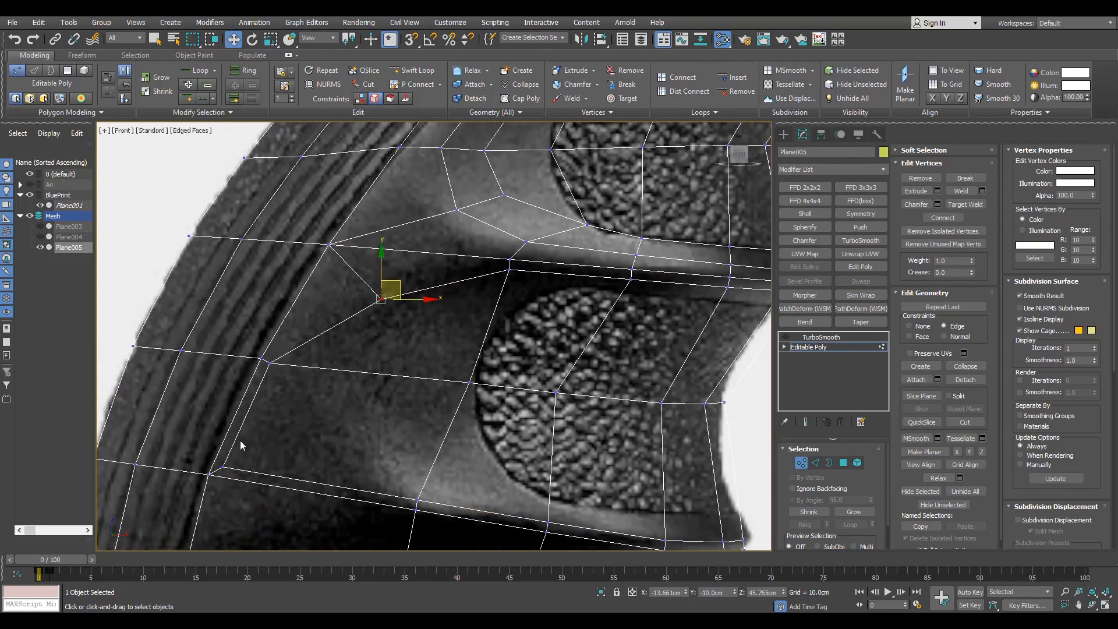
left_click_drag(242, 450, 392, 472)
Step: Refine the three rear vertices of the third-groove inset so that the loop rounds off behind the textured pad
left_click_drag(355, 426, 370, 435)
left_click_drag(312, 391, 401, 283)
left_click_drag(398, 288, 393, 282)
left_click_drag(376, 430, 337, 468)
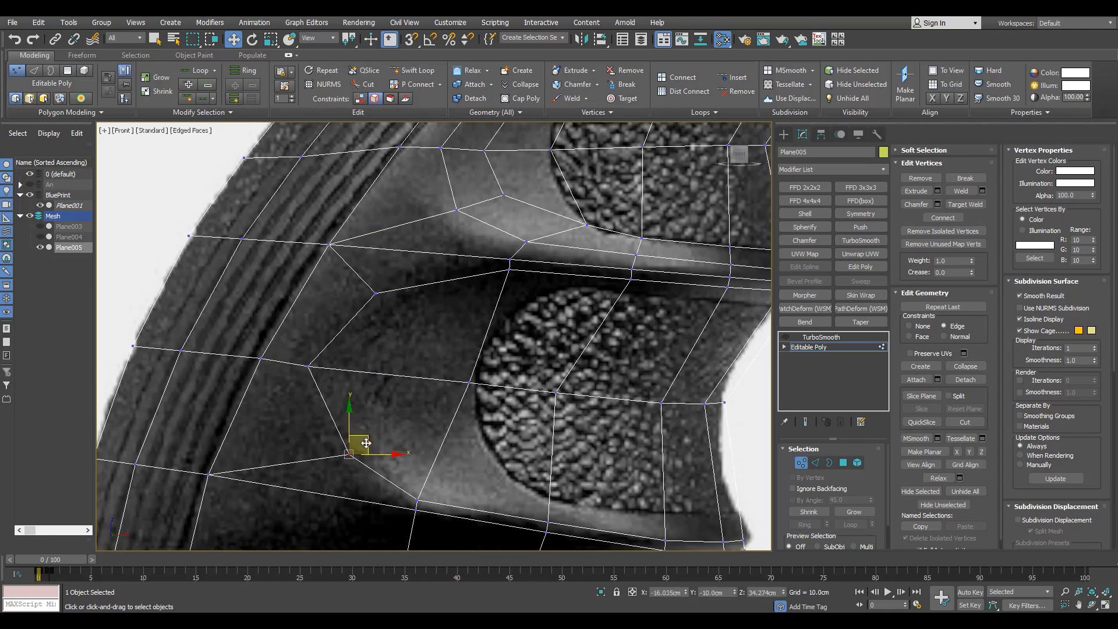
scroll(367, 435, "down", 5)
left_click(387, 475)
middle_click_drag(387, 475, 362, 455)
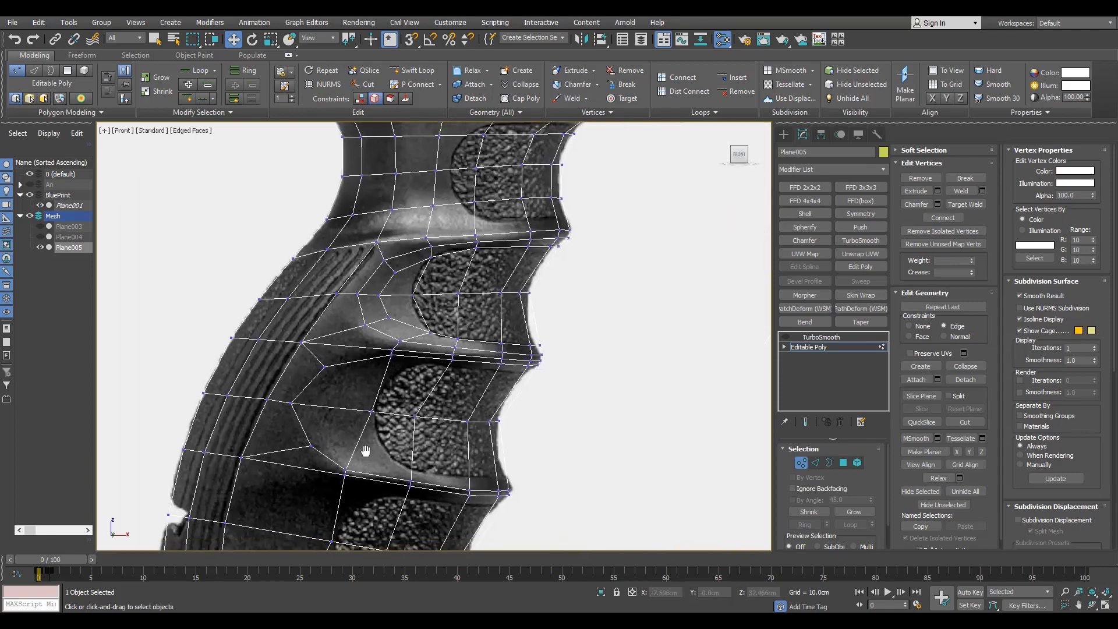
scroll(289, 431, "up", 5)
scroll(289, 432, "down", 3)
scroll(387, 358, "up", 3)
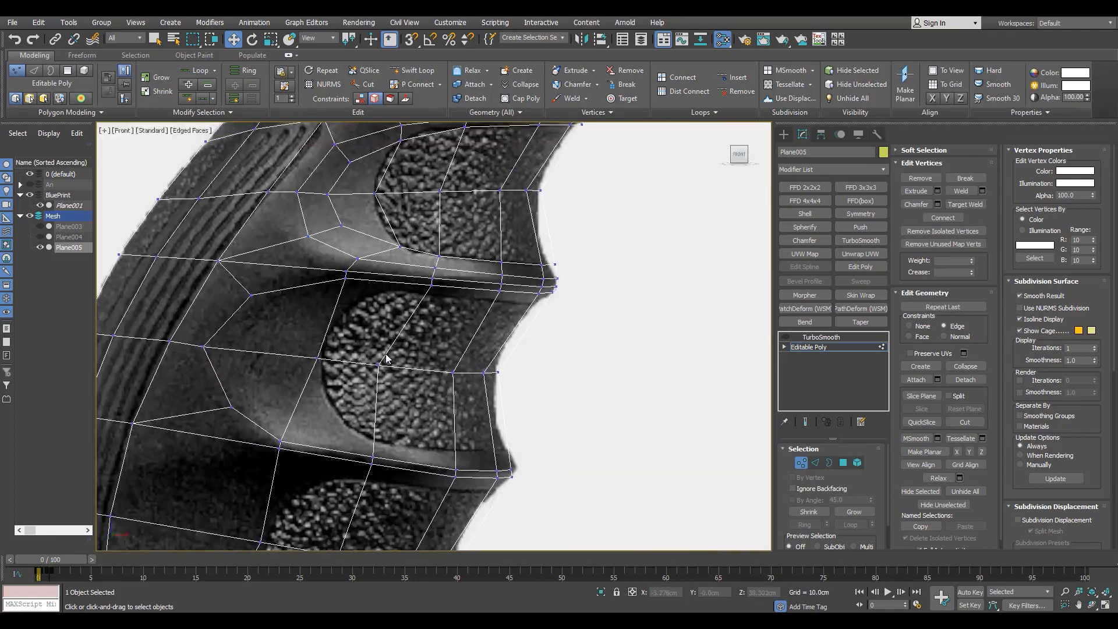
Step: Move the lower vertices of the third-groove inset up from the ridge line, following the highlight beneath the textured pad
scroll(291, 435, "down", 2)
left_click(284, 440)
scroll(290, 423, "up", 2)
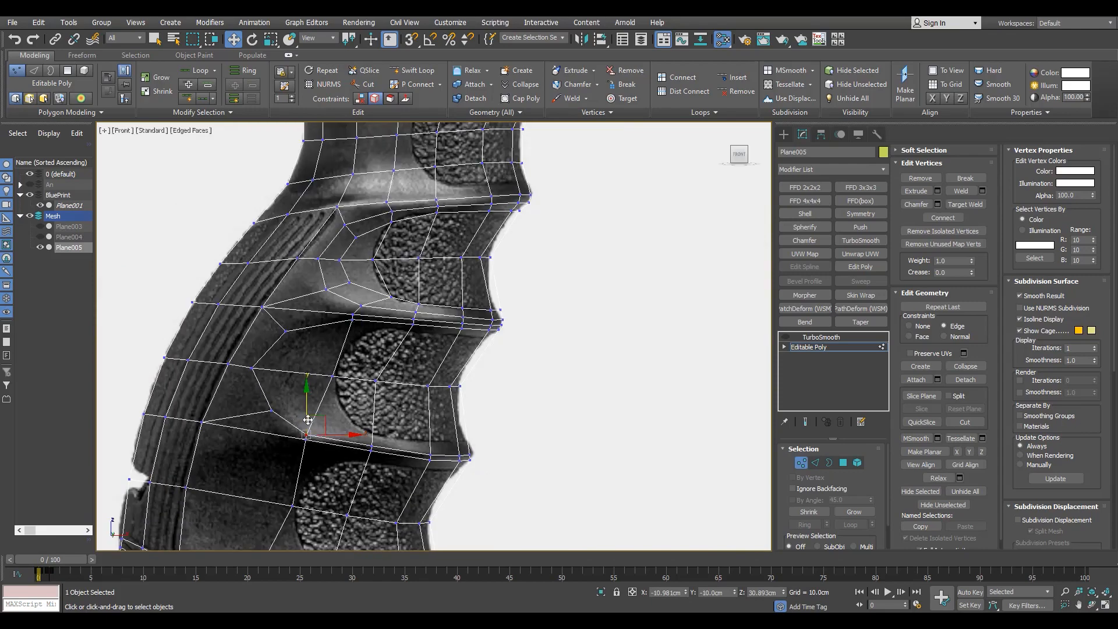
scroll(307, 420, "up", 2)
scroll(331, 424, "down", 1)
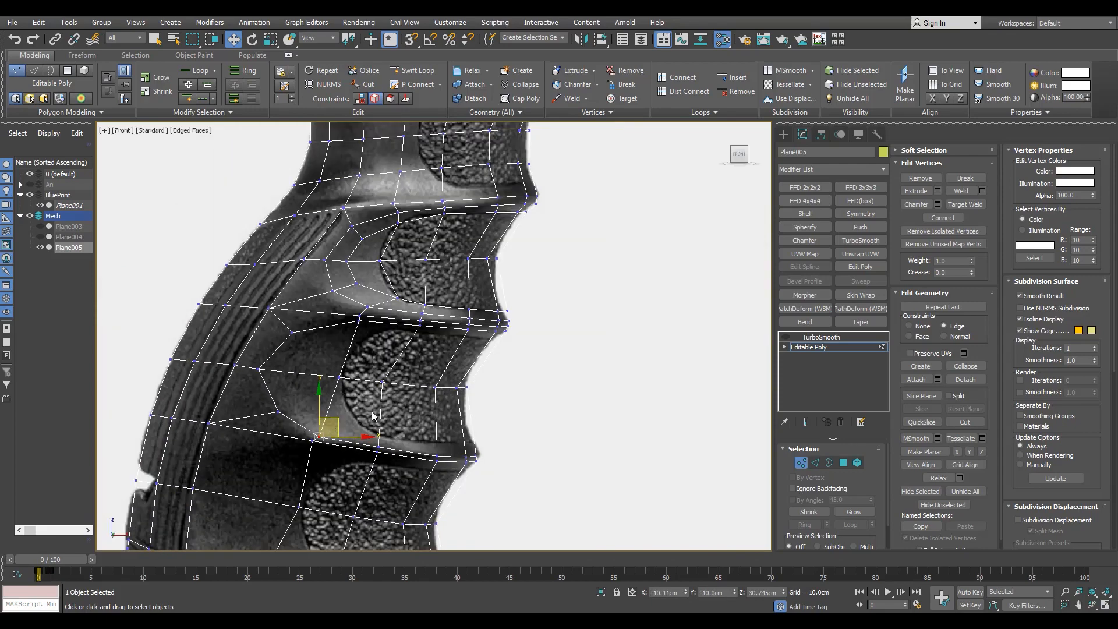
scroll(373, 416, "up", 2)
scroll(315, 429, "up", 2)
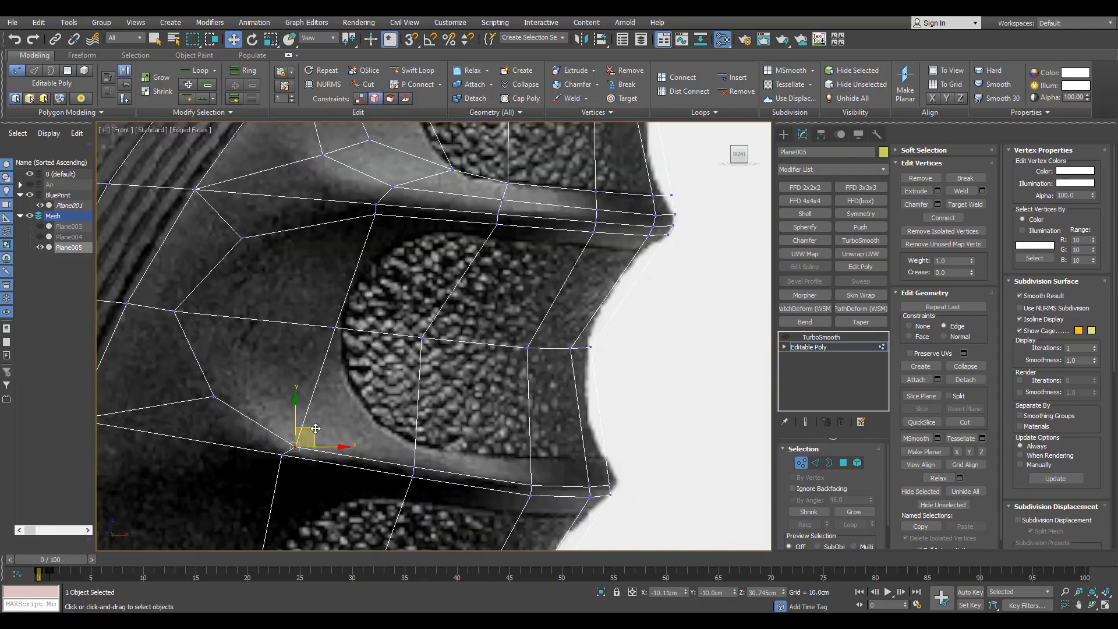
scroll(403, 529, "up", 2)
left_click(419, 442)
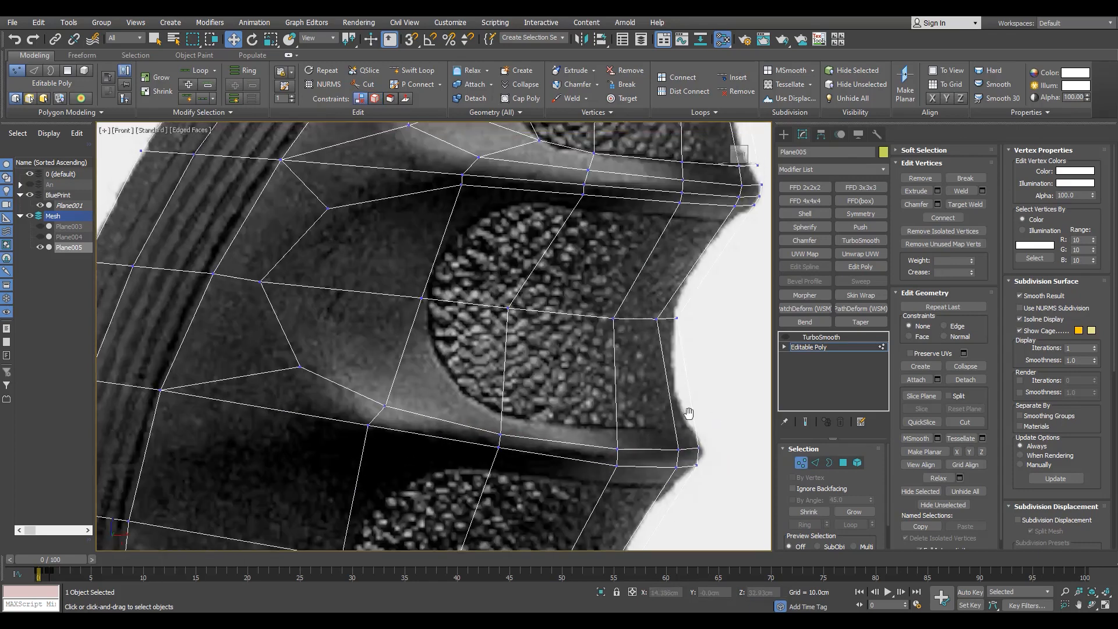
Step: Inset the third groove's polygons again and shift the new loop's lower vertices toward the textured pad's lower outline
key("4")
key("alt+b")
left_click_drag(444, 377, 447, 418)
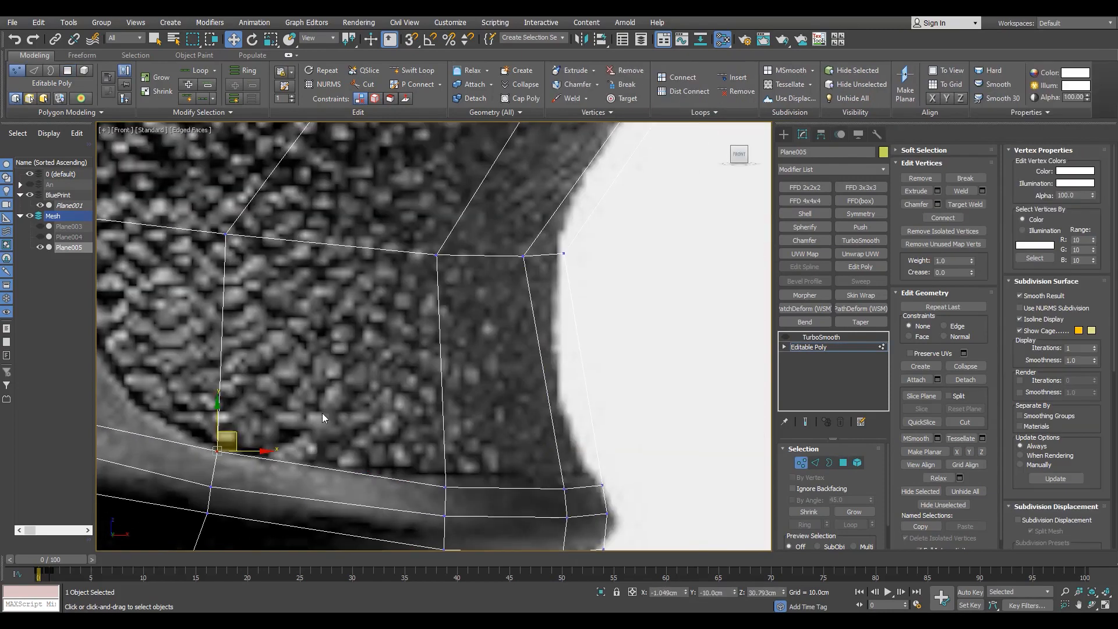
left_click_drag(527, 465, 524, 461)
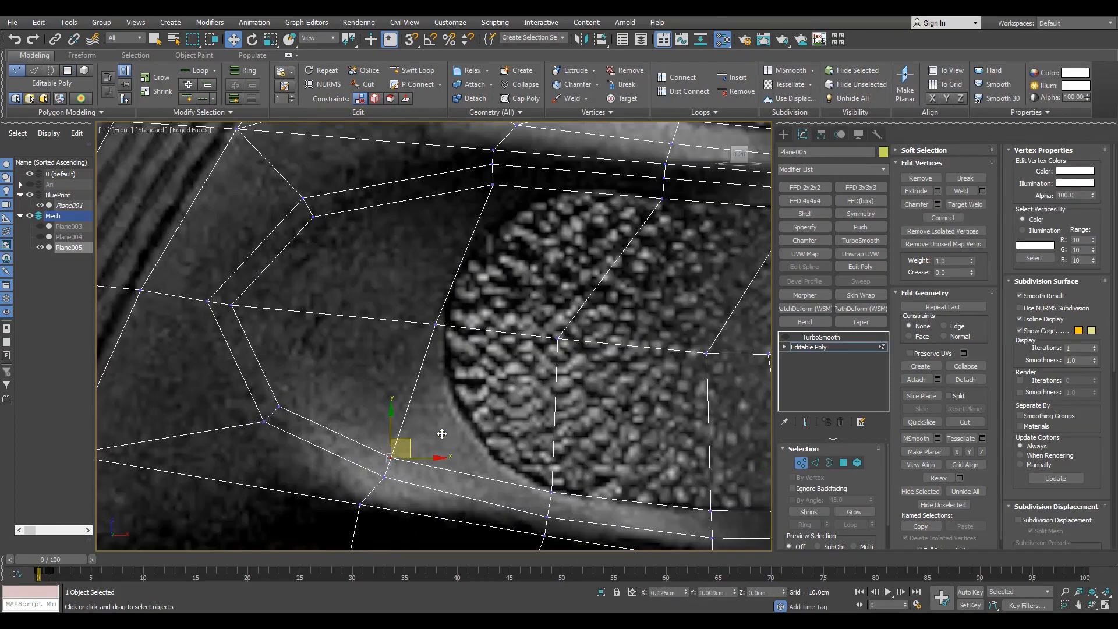
left_click_drag(442, 434, 538, 425)
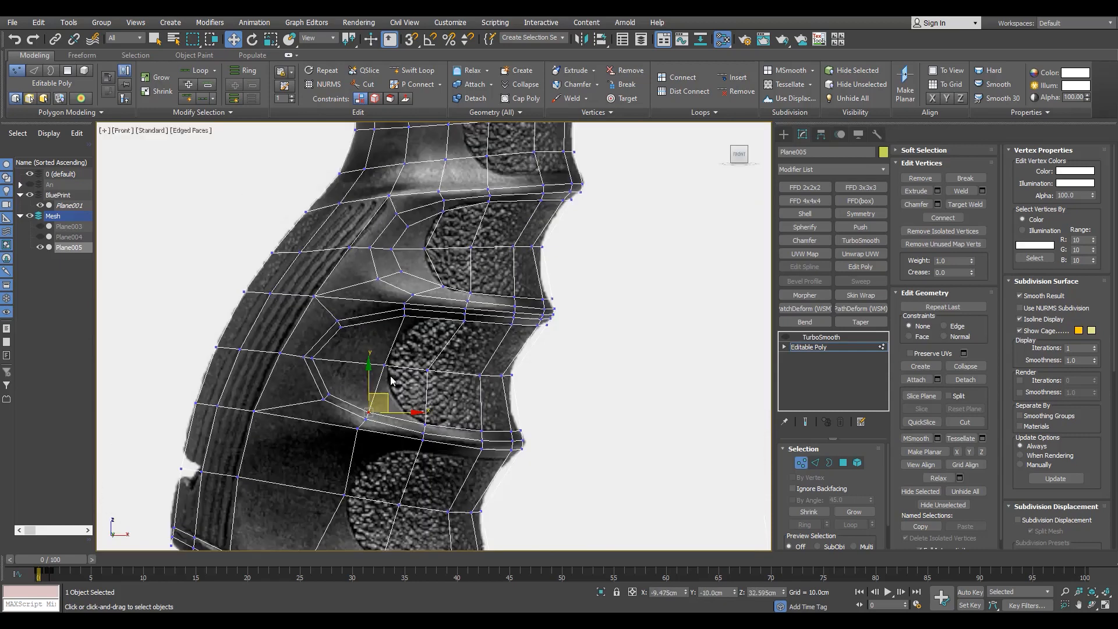
Step: Move the inner loop's lower and upper vertices behind the third pad onto the pad's rounded outline
scroll(390, 376, "up", 3)
left_click_drag(406, 406, 428, 384)
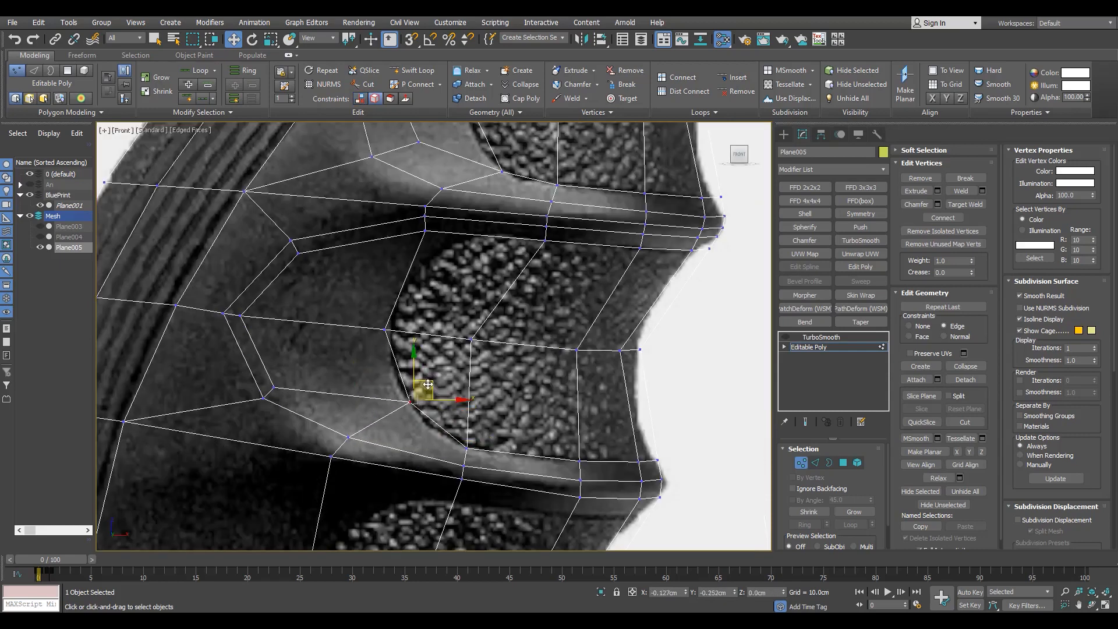
left_click_drag(447, 219, 455, 249)
scroll(459, 235, "up", 3)
middle_click_drag(444, 264, 557, 256)
Step: Move the three rearmost inner-loop vertices of the third groove forward, widening the band between the two inset loops
left_click(251, 263)
left_click_drag(266, 255, 342, 285)
left_click_drag(186, 352, 135, 422)
left_click_drag(293, 392, 301, 395)
middle_click_drag(300, 394, 315, 304)
left_click(218, 444)
left_click_drag(226, 434, 296, 359)
left_click_drag(272, 344, 379, 403)
left_click_drag(382, 398, 336, 414)
scroll(340, 412, "down", 5)
scroll(340, 332, "up", 3)
left_click(335, 353)
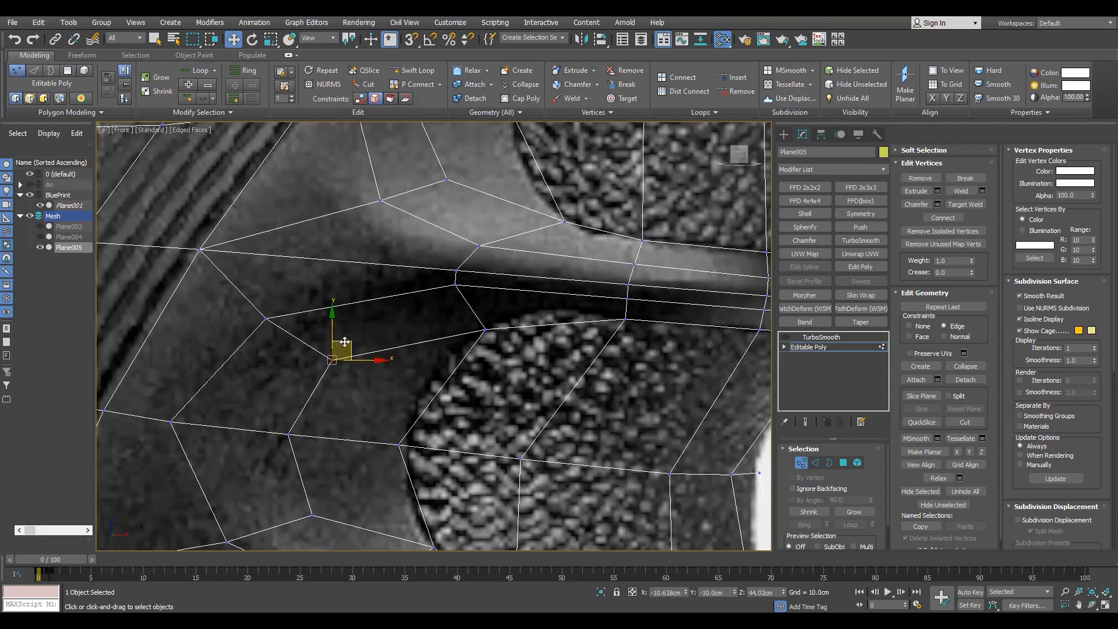
left_click_drag(341, 343, 416, 320)
Step: Reposition the loop vertices between the ridge and the third pad's upper edge, out to the front contour
scroll(342, 399, "down", 3)
scroll(401, 354, "up", 4)
scroll(411, 326, "down", 4)
scroll(387, 317, "up", 4)
left_click(390, 319)
middle_click_drag(541, 344, 415, 339)
left_click_drag(415, 339, 448, 327)
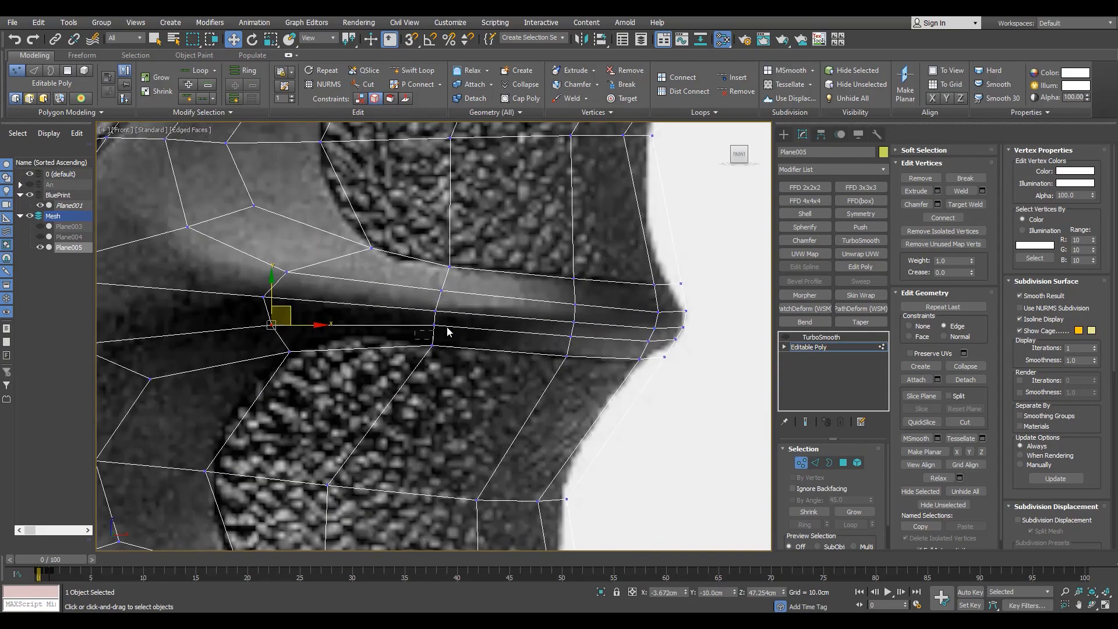
scroll(498, 317, "up", 2)
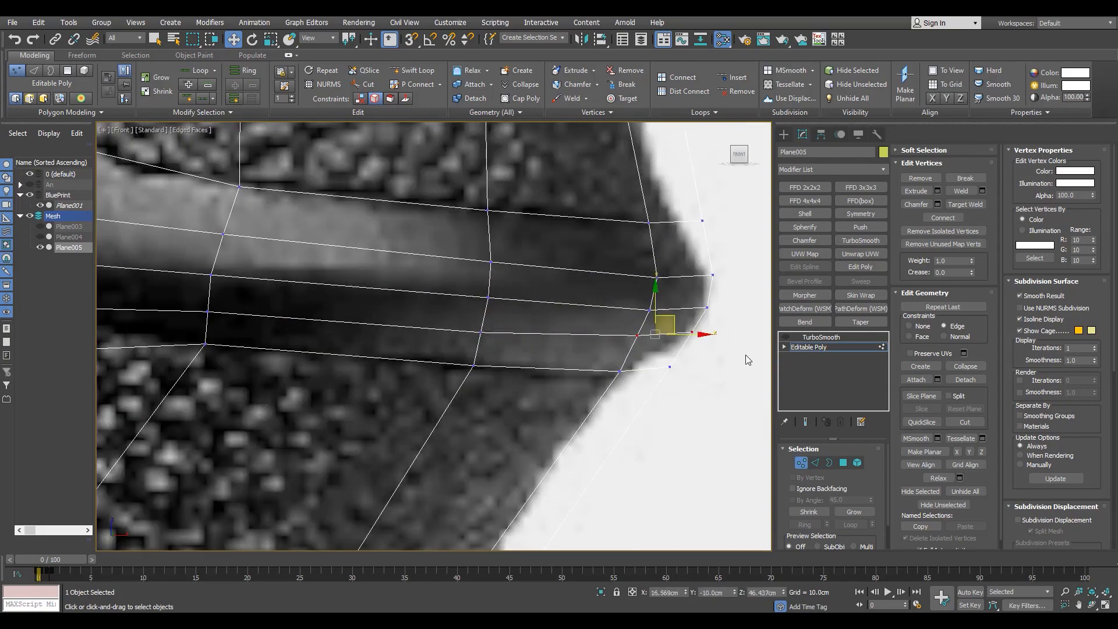
left_click(647, 414)
scroll(475, 347, "down", 8)
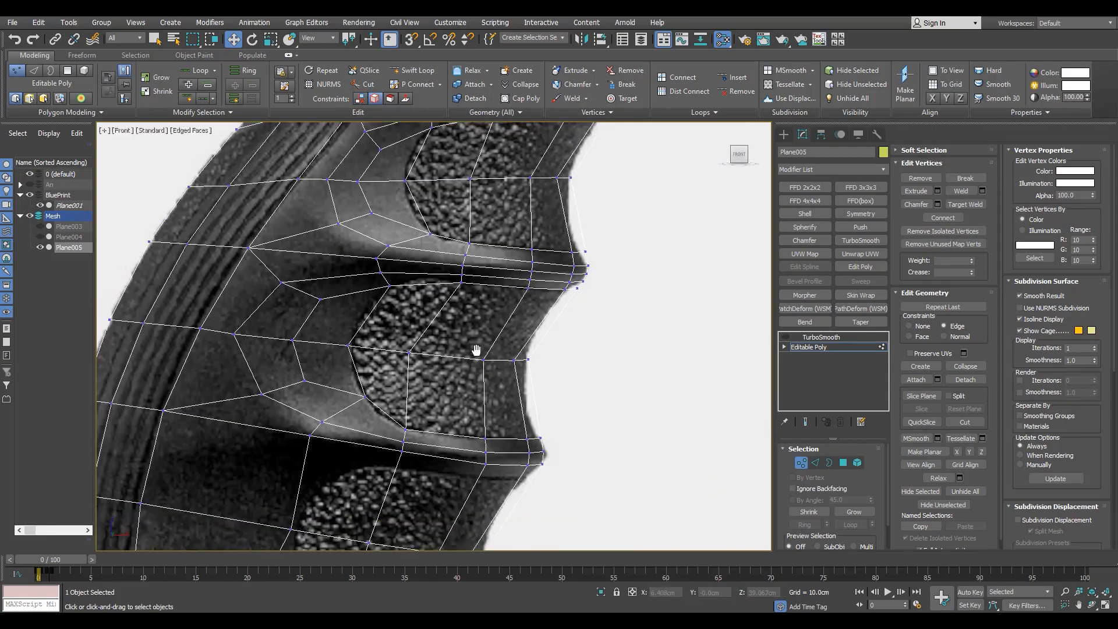
Step: Adjust the lower rear vertices of the third groove's inner loops to follow the curve of the textured pad
scroll(429, 398, "up", 6)
scroll(428, 397, "down", 2)
middle_click_drag(429, 397, 415, 429)
left_click(437, 435)
left_click_drag(453, 420, 467, 431)
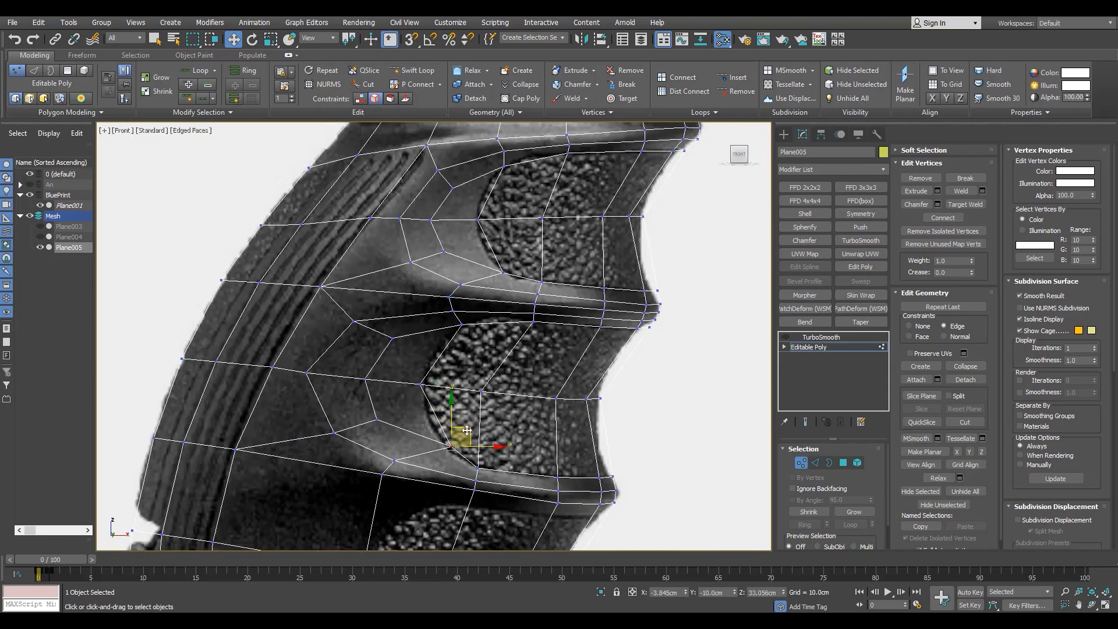
scroll(406, 432, "up", 2)
middle_click_drag(406, 433, 410, 458)
left_click(369, 439)
left_click_drag(386, 427, 410, 434)
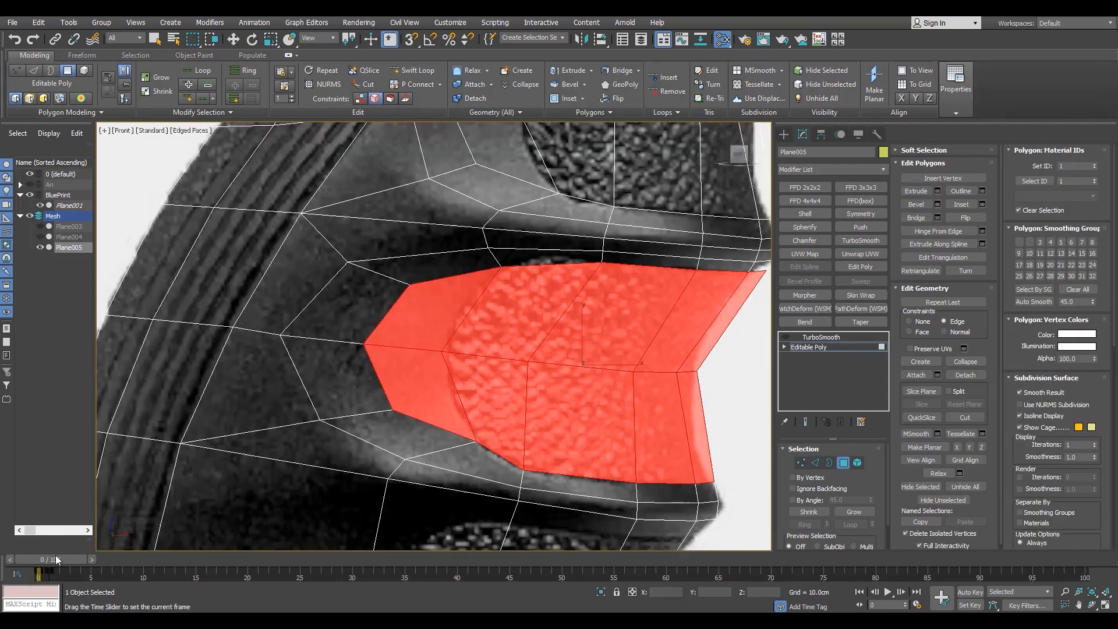
Step: Select the third groove's inner polygons and scale them slightly narrower across the grip's width in the Right view
key("w")
key("1")
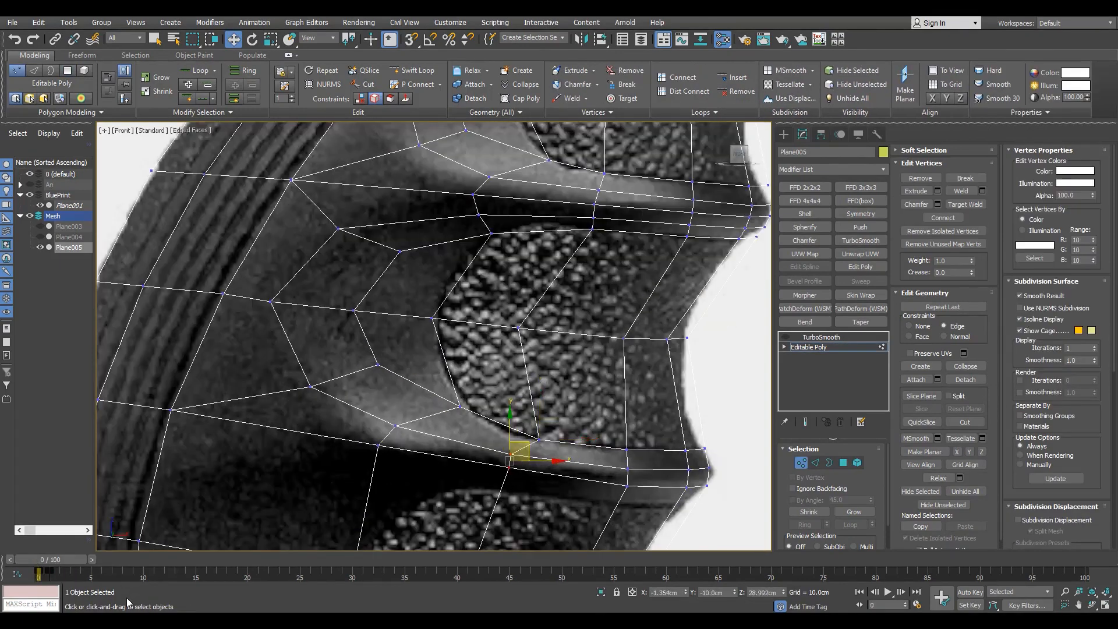
key("4")
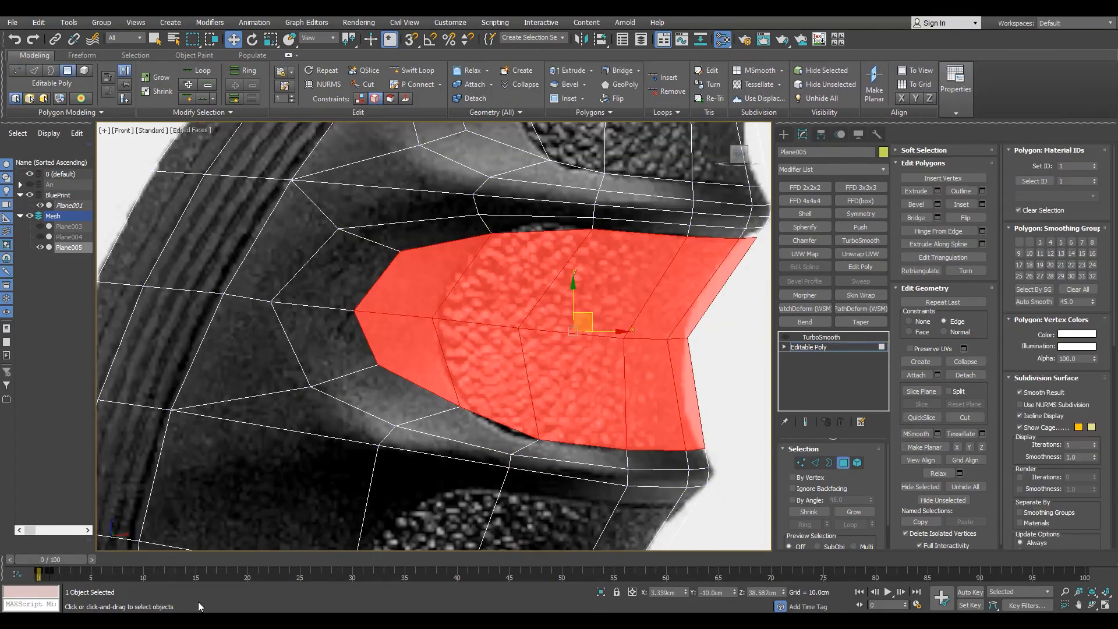
key("w")
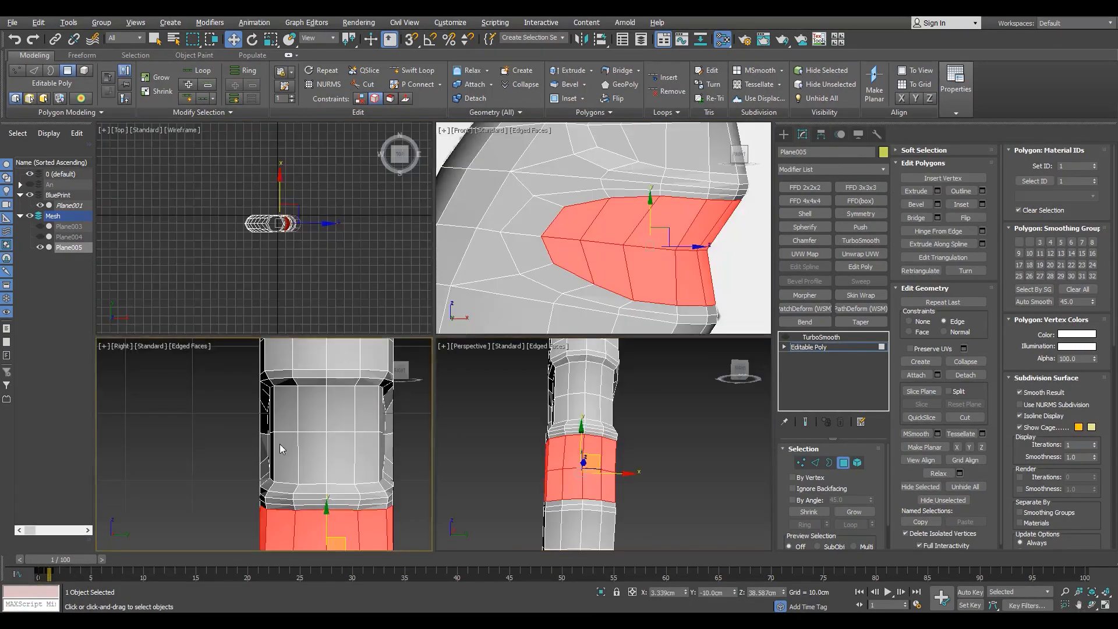
key("alt+w")
middle_click_drag(503, 489, 469, 429)
key("shift+x")
key("r")
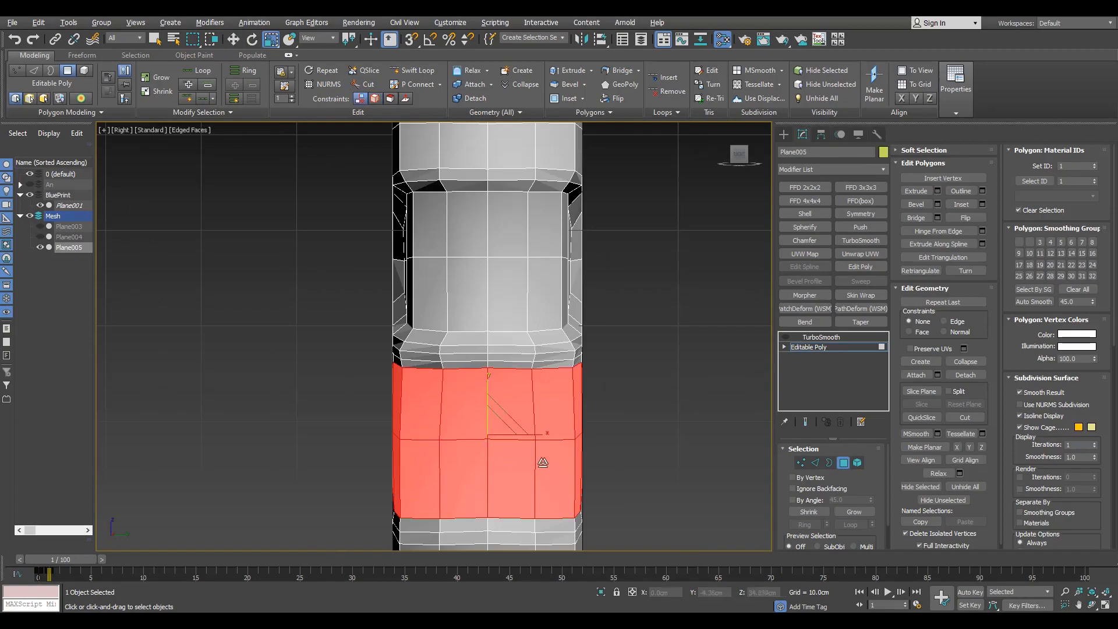
left_click_drag(538, 434, 531, 435)
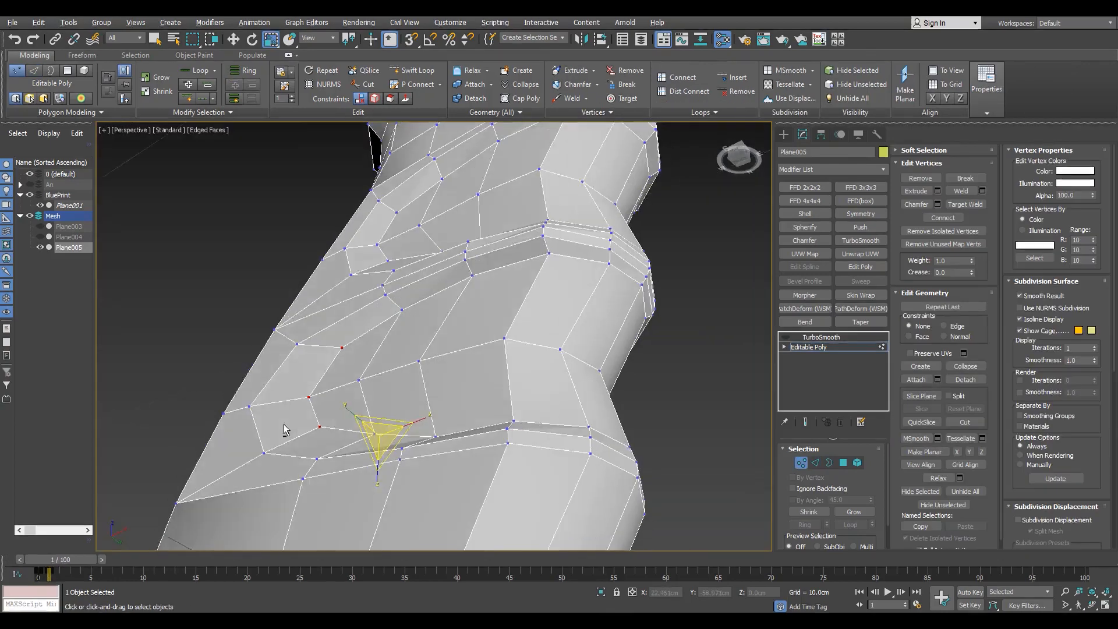
Step: Reposition the loop vertex beneath the third pad in the Front view to even out the edge spacing
middle_click_drag(286, 430, 343, 411, "alt")
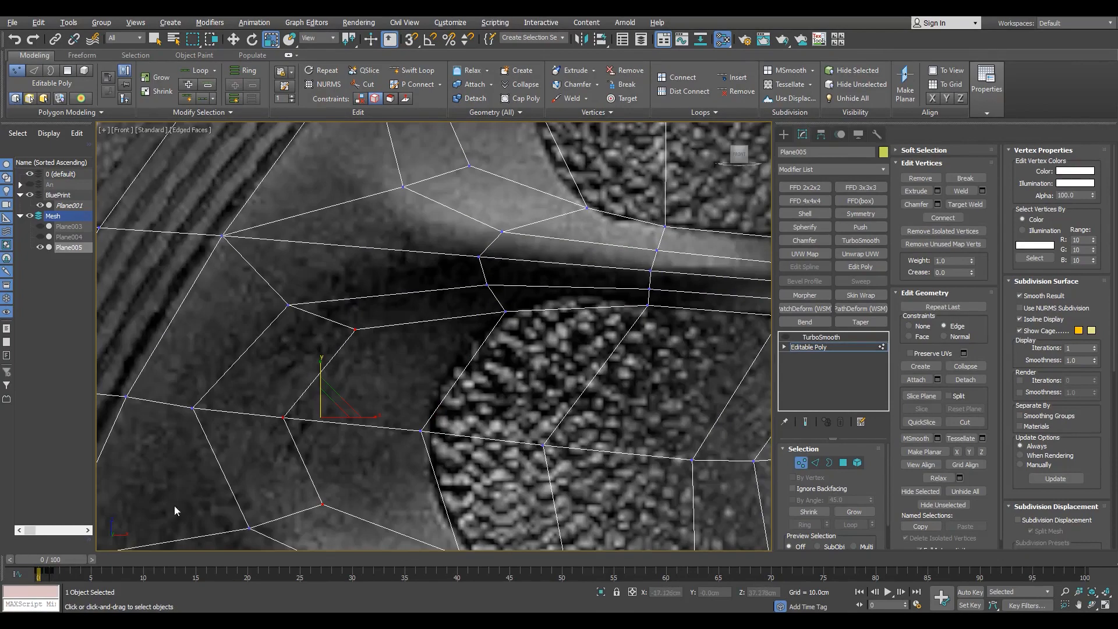
left_click_drag(508, 268, 507, 265)
scroll(506, 265, "down", 3)
middle_click_drag(450, 378, 422, 300)
scroll(419, 349, "up", 3)
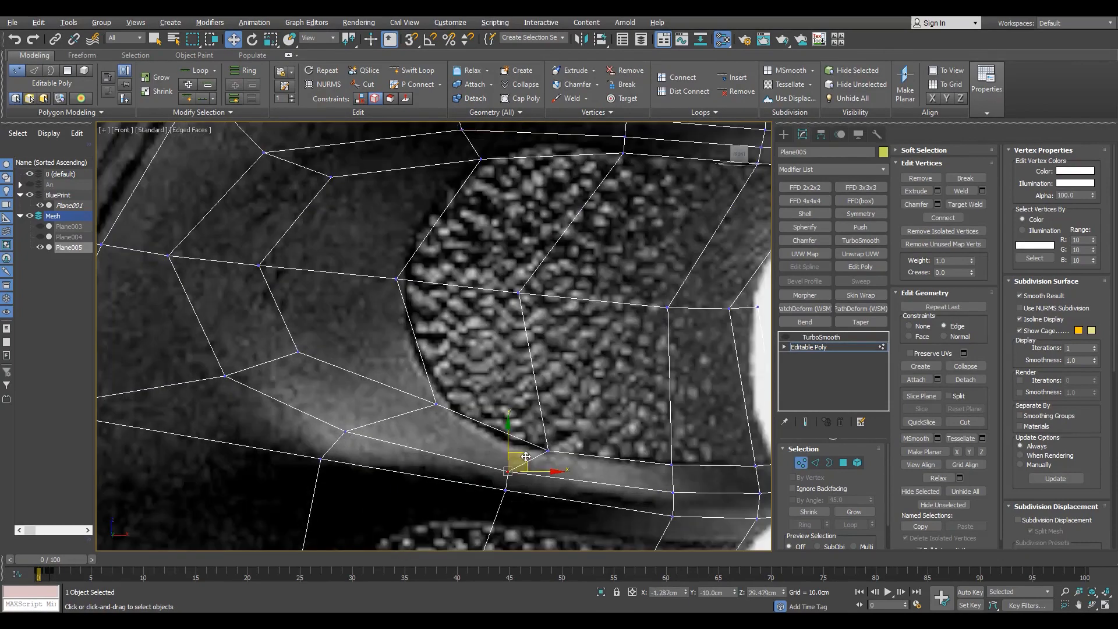
left_click_drag(58, 561, 60, 561)
key("w")
Step: Adjust the lower rear pad vertex and the vertices along the third groove's upper recess edge in the shaded view
left_click(436, 404)
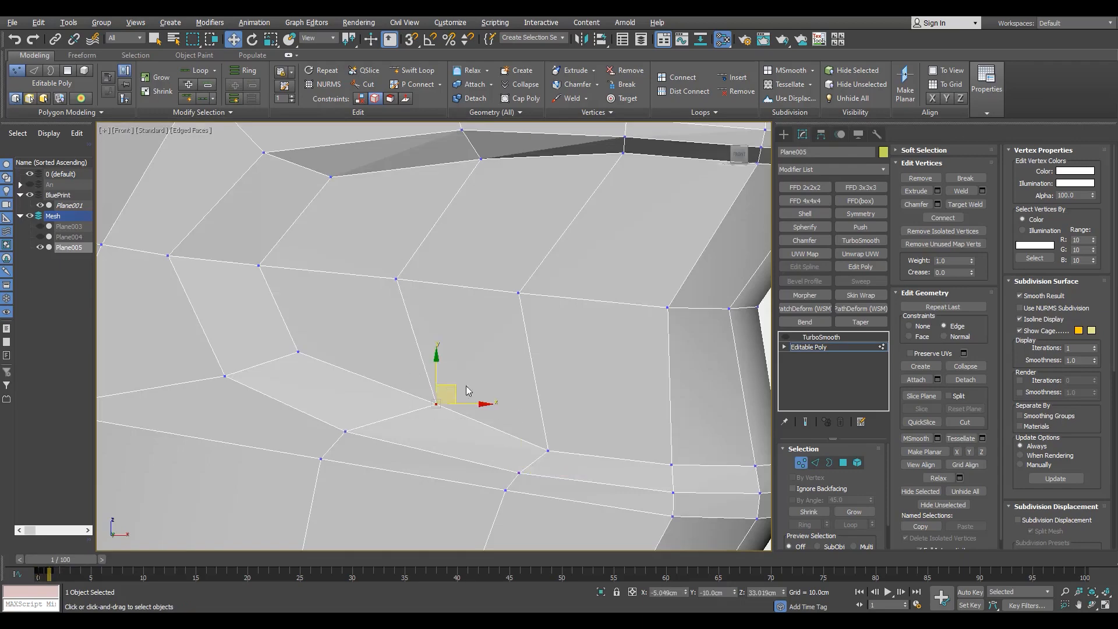
scroll(372, 327, "down", 3)
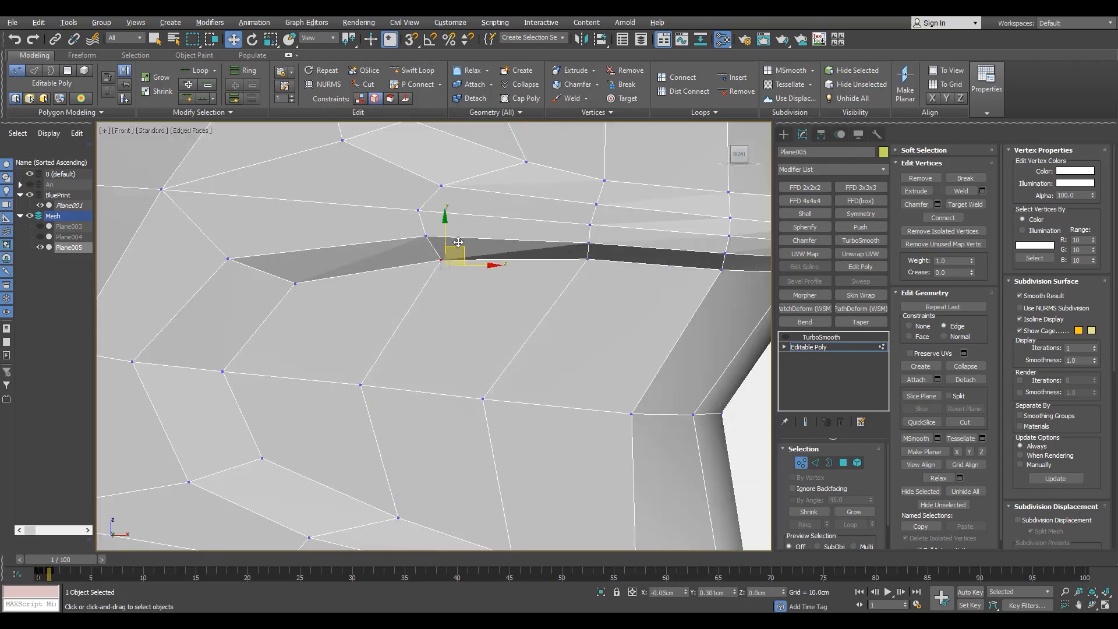
left_click_drag(446, 273, 454, 276)
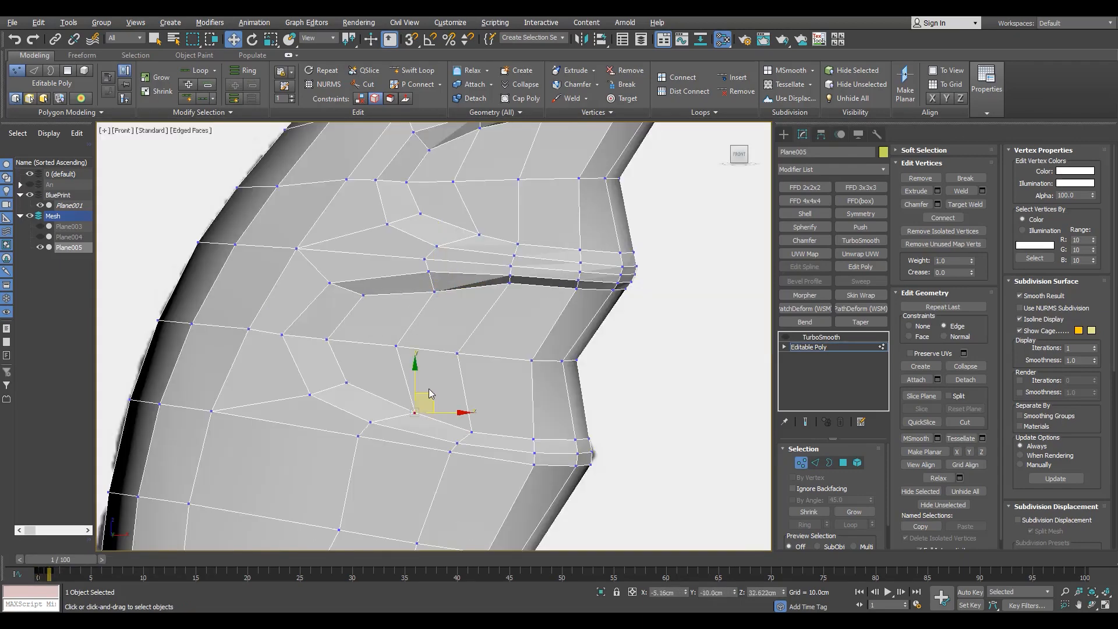
left_click_drag(436, 396, 438, 390)
left_click(511, 280)
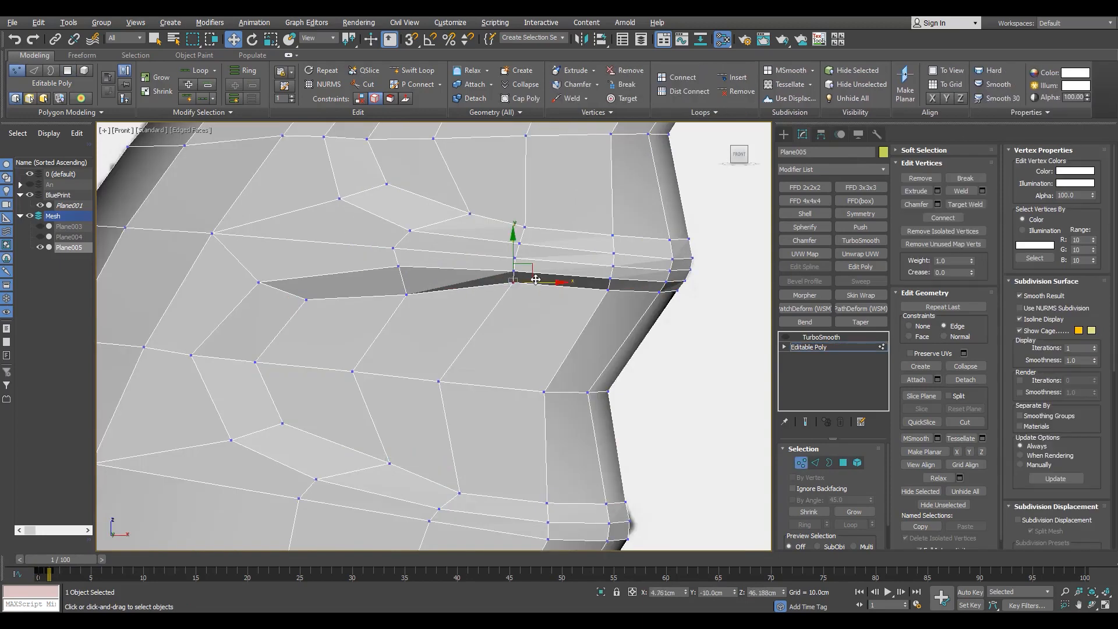
left_click_drag(515, 274, 515, 282)
Step: Show the blueprint through the mesh again and move the ridge vertex beneath the third pad into line
left_click(472, 432)
middle_click_drag(472, 434, 461, 477)
left_click_drag(83, 563, 72, 563)
scroll(535, 490, "up", 4)
key("alt+x")
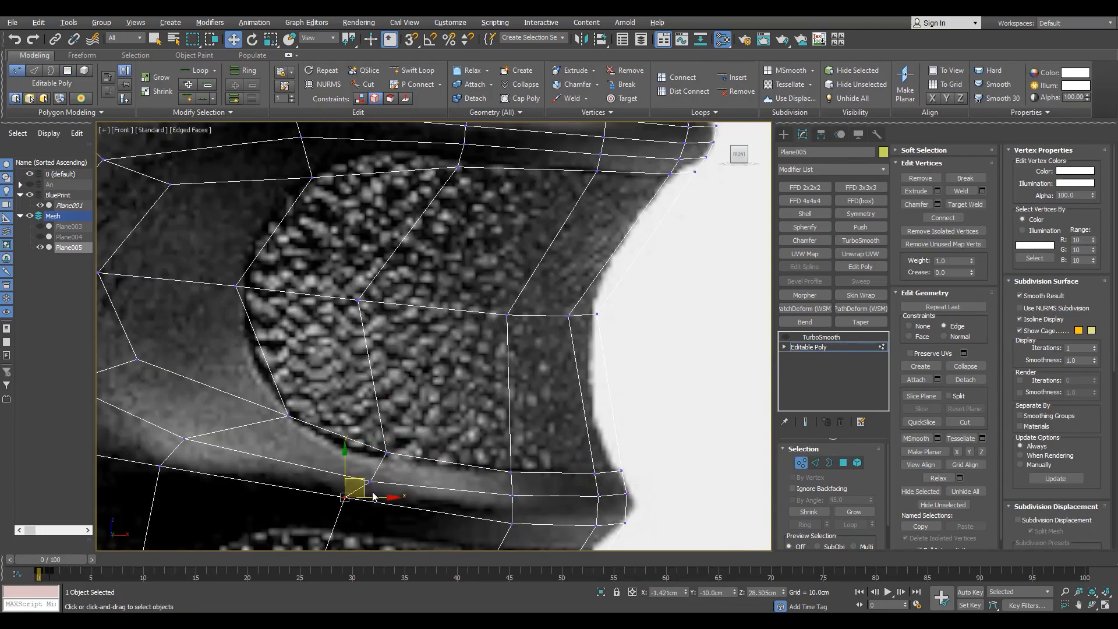
left_click_drag(374, 496, 392, 482)
scroll(403, 437, "down", 5)
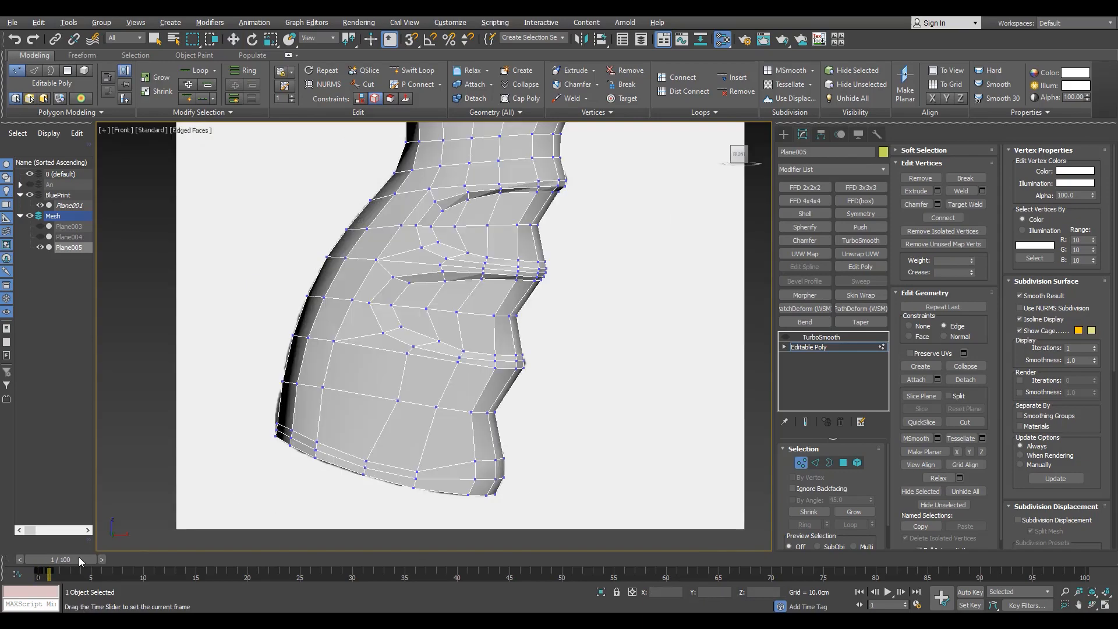
Step: Select the fourth groove's polygons and inset them using Bevel with 0 cm height and -1.064 cm outline
scroll(385, 409, "up", 4)
key("4")
left_click_drag(568, 375, 386, 409)
scroll(386, 409, "up", 3)
key("shift+ctrl+b")
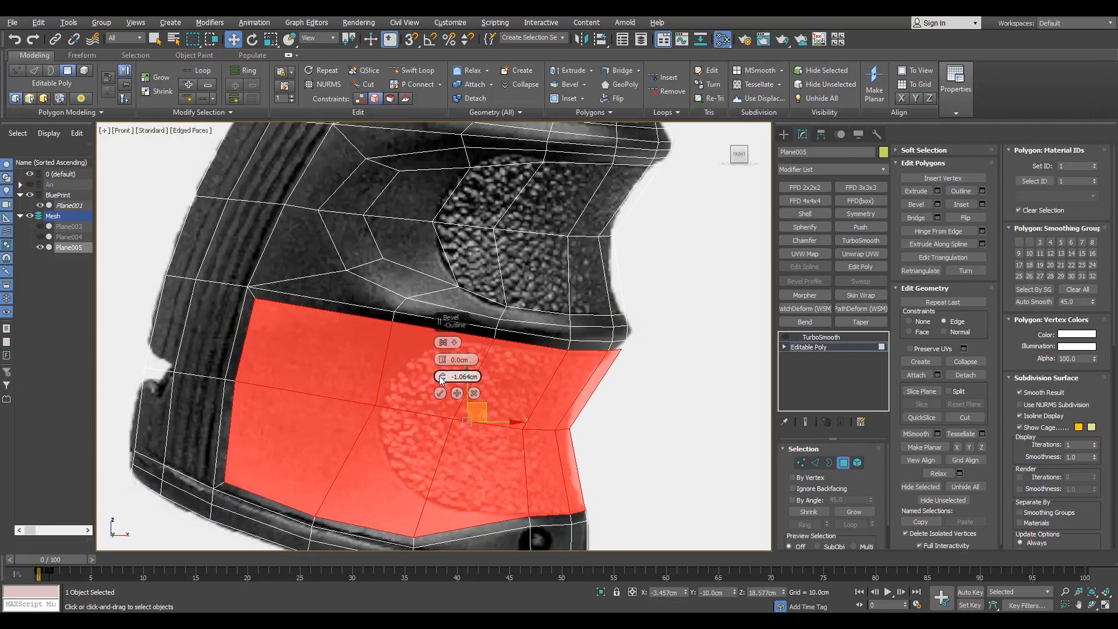
left_click(440, 394)
Step: Move the upper and lower rear corner vertices of the fourth-groove inset inward, away from the ribbed back strip
key("1")
scroll(358, 276, "up", 5)
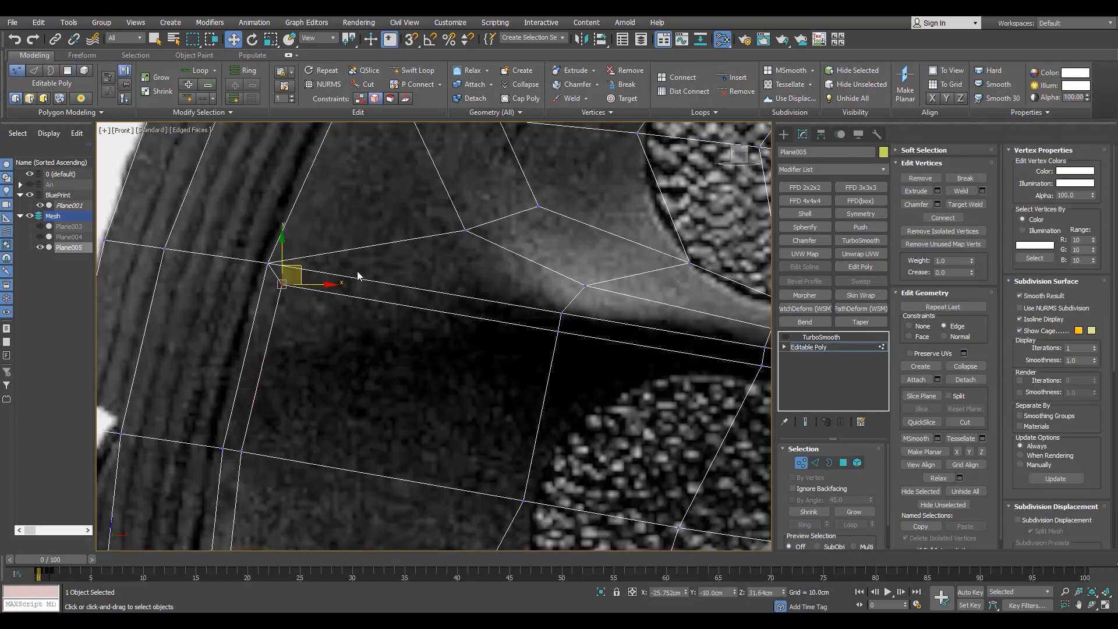
left_click_drag(419, 289, 377, 349)
scroll(377, 349, "down", 3)
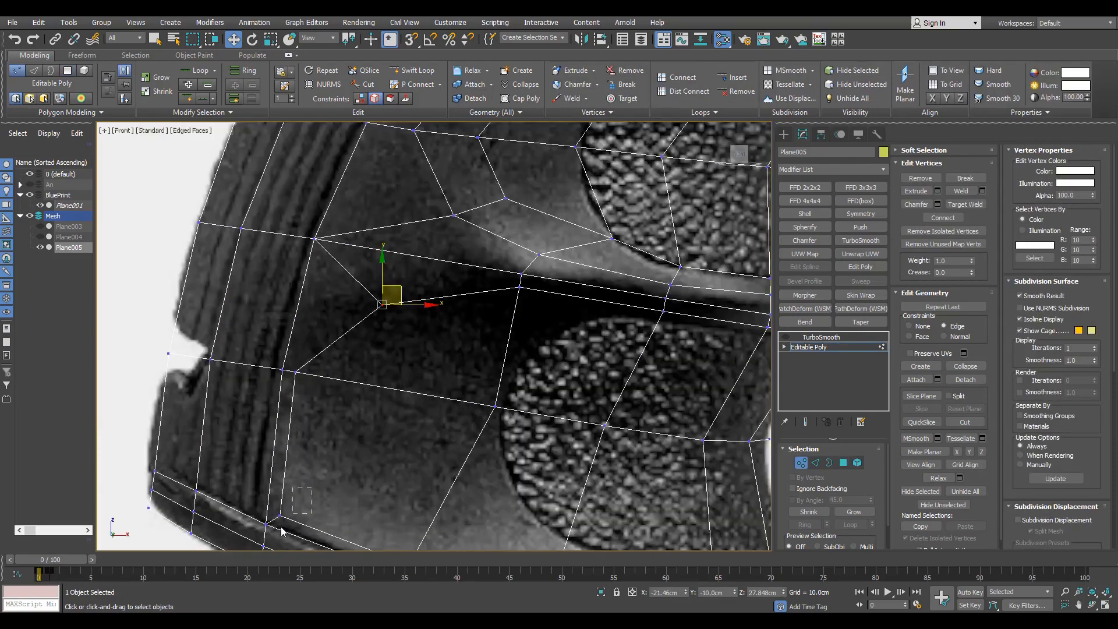
left_click_drag(299, 411, 335, 397)
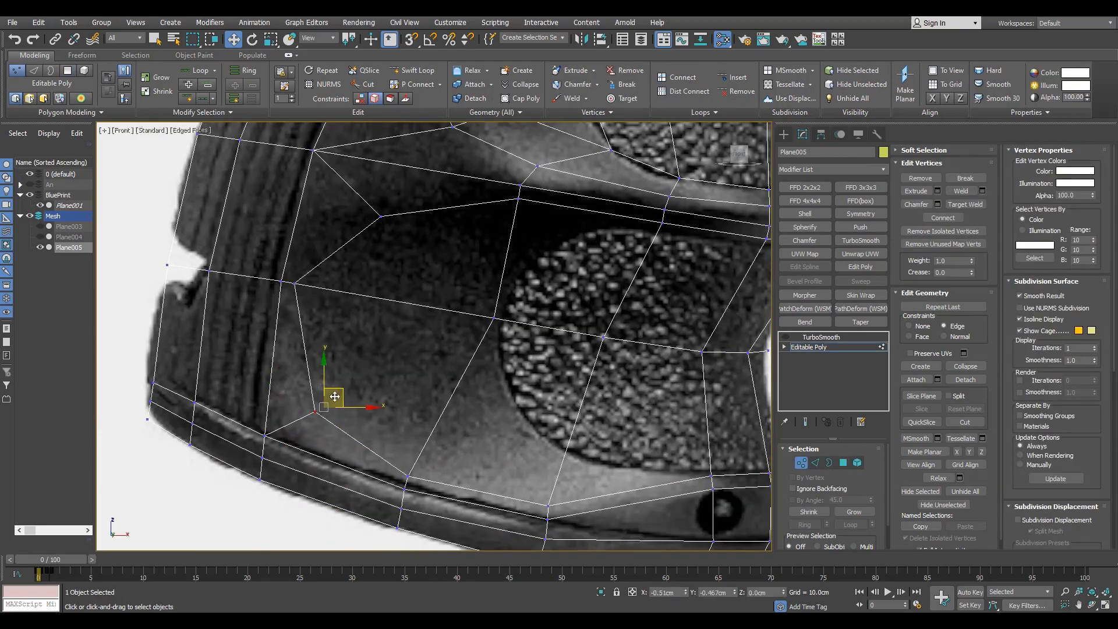
left_click_drag(390, 205, 382, 193)
Step: Lower the two rows of front vertices beneath the fourth textured pad, bringing the second row onto the base trim line
scroll(382, 194, "down", 2)
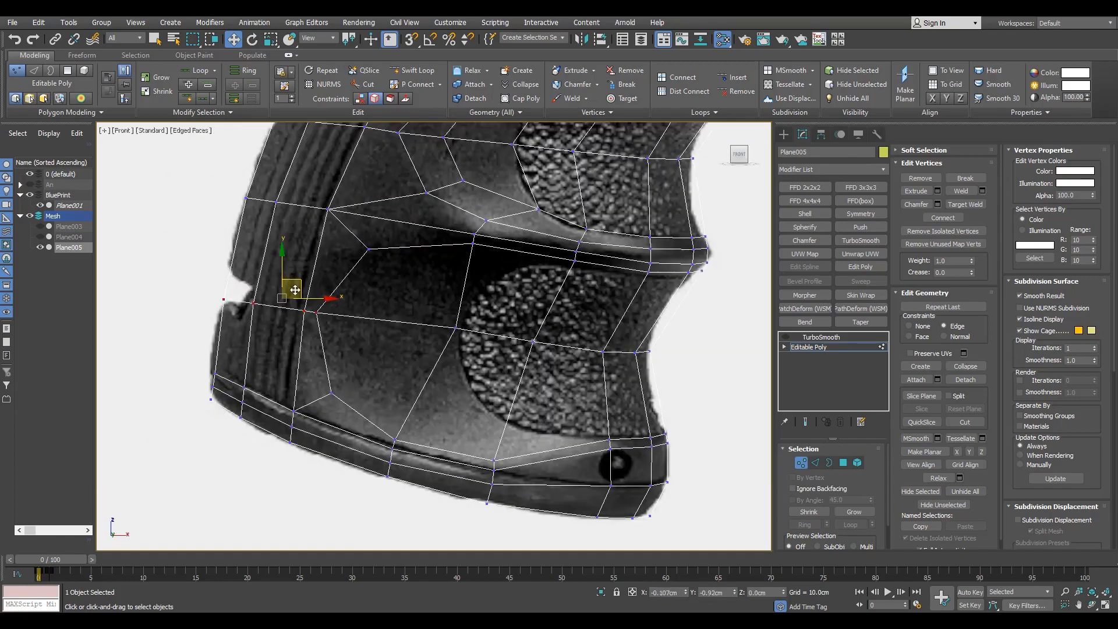
left_click(394, 439)
scroll(672, 474, "up", 3)
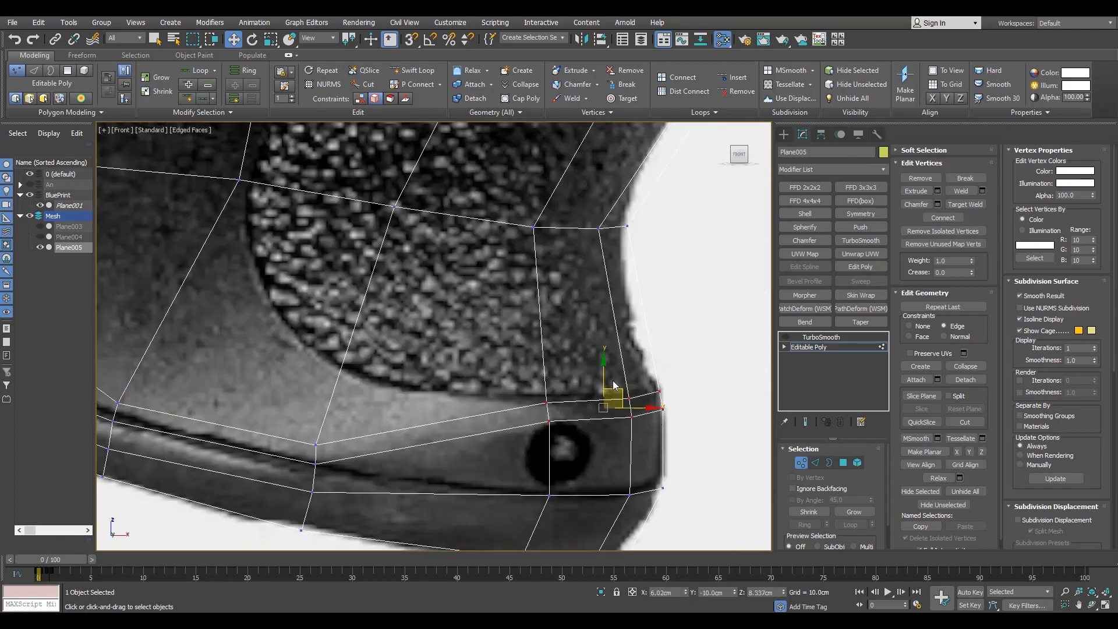
left_click_drag(614, 385, 627, 410)
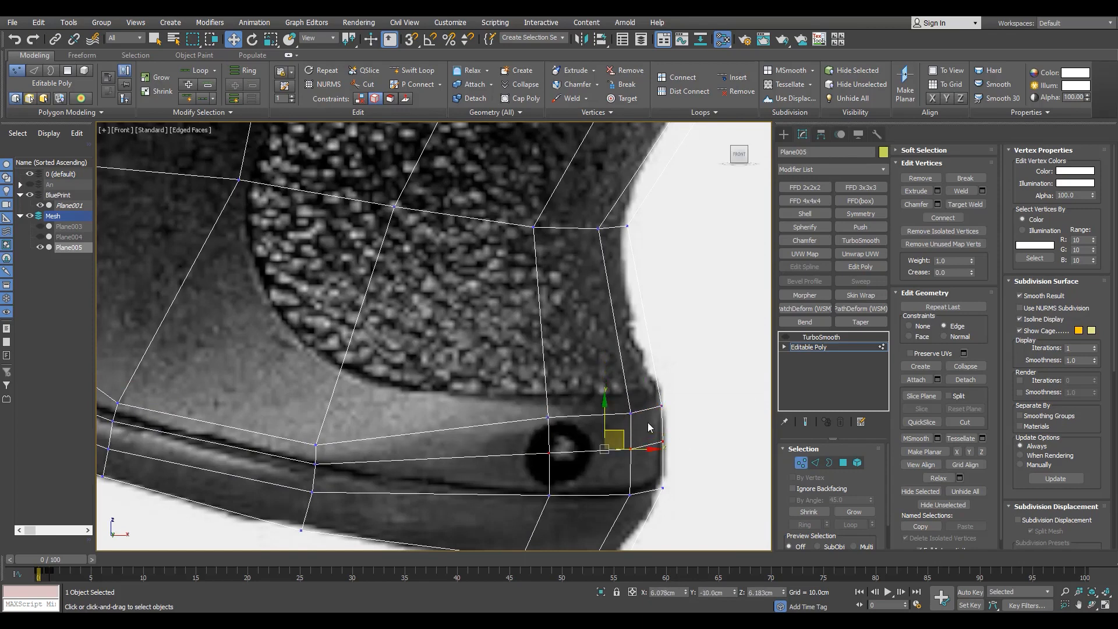
middle_click_drag(618, 498, 648, 455)
mouse_move(658, 441)
left_mouse_down()
mouse_move(655, 450)
mouse_move(655, 429)
left_mouse_up()
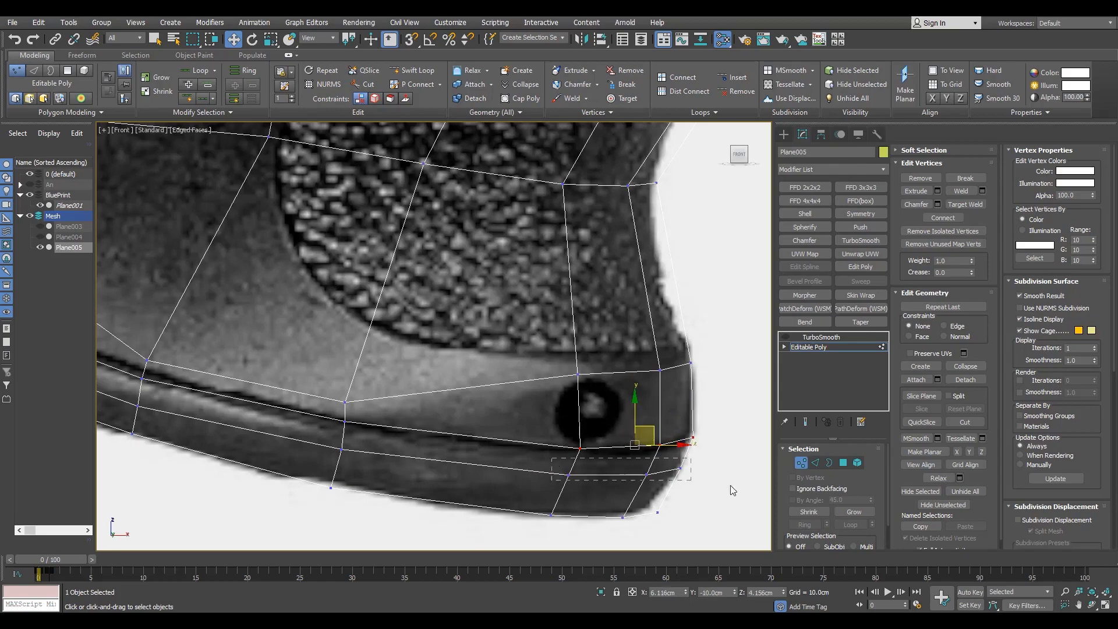
Step: Lower the front vertices beside the pin and align the vertices farther back along the base with the trim line
scroll(641, 455, "down", 3)
middle_click_drag(612, 449, 457, 431)
scroll(457, 427, "up", 4)
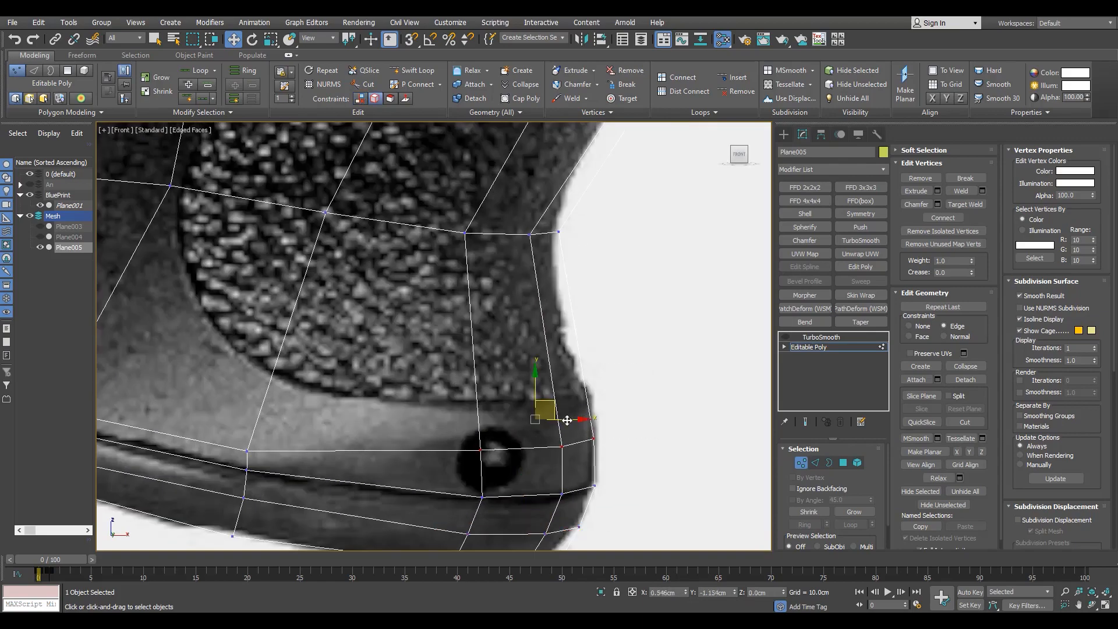
scroll(524, 442, "up", 3)
left_click_drag(540, 431, 504, 471)
left_click_drag(550, 442, 541, 476)
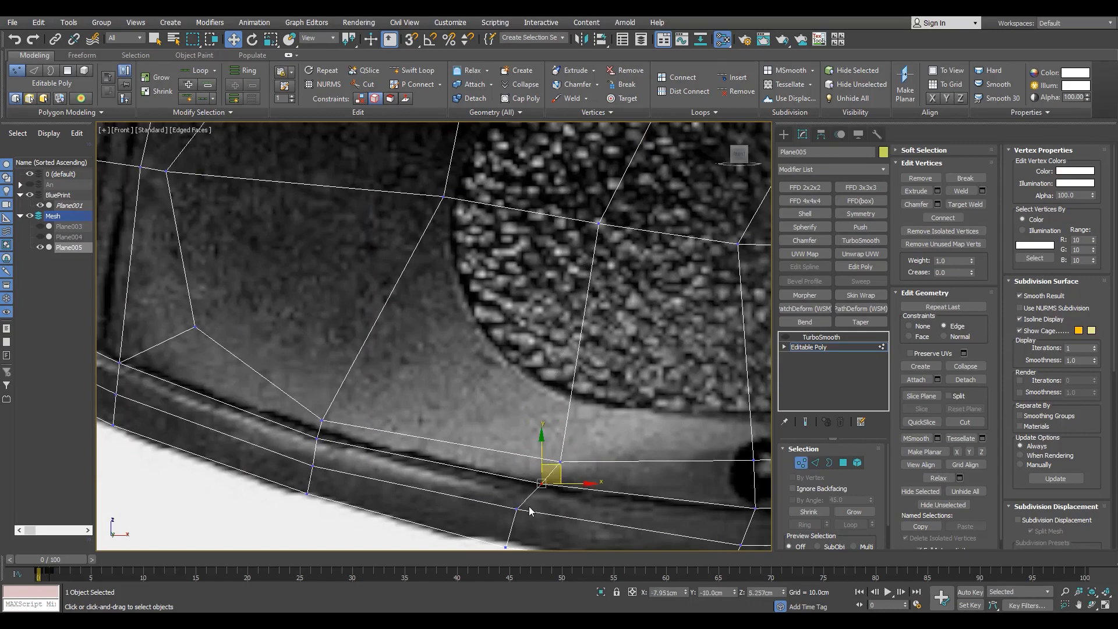
scroll(548, 492, "down", 2)
middle_click_drag(442, 349, 442, 442)
left_click(443, 442)
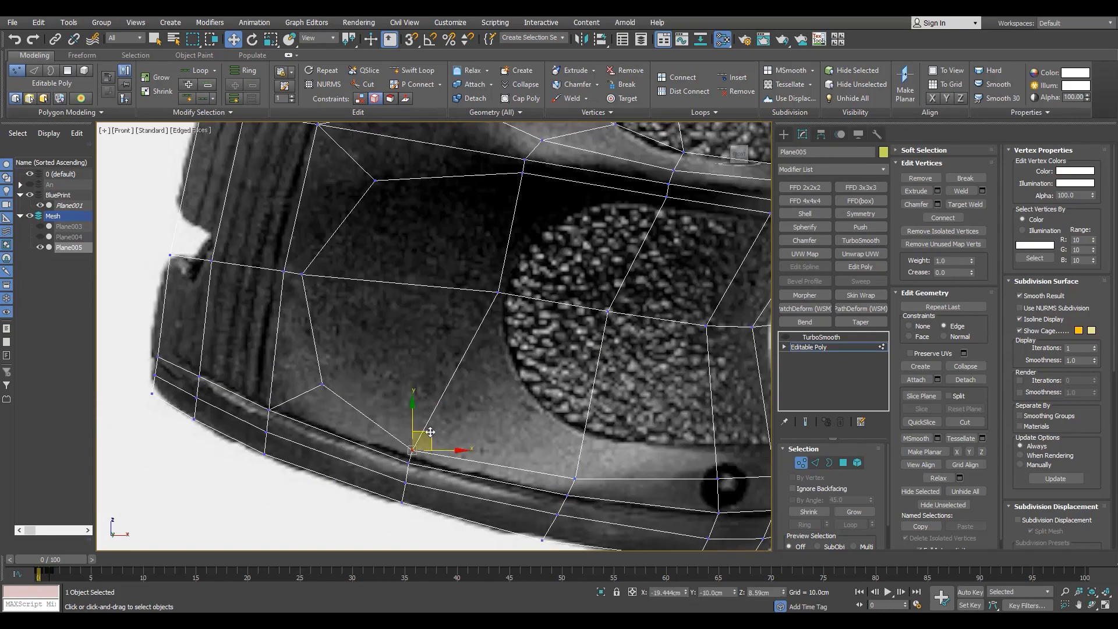
Step: Move the lower-middle row of front vertices on the ridge between the third and fourth grooves to even the row spacing
scroll(436, 426, "down", 4)
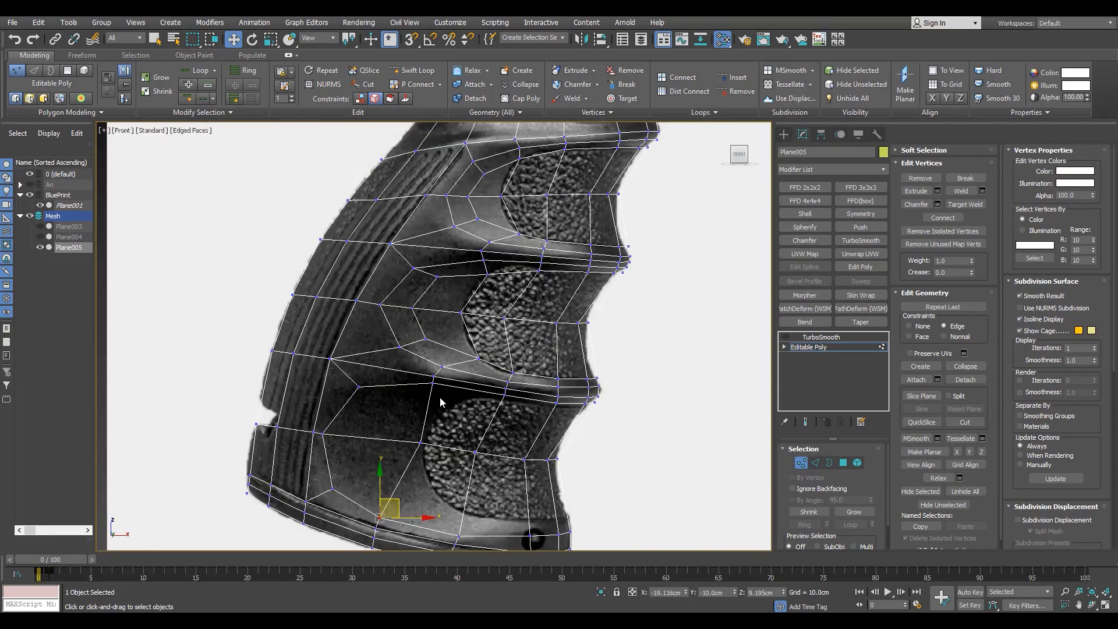
scroll(443, 408, "up", 5)
scroll(693, 390, "up", 4)
left_click_drag(660, 350, 447, 370)
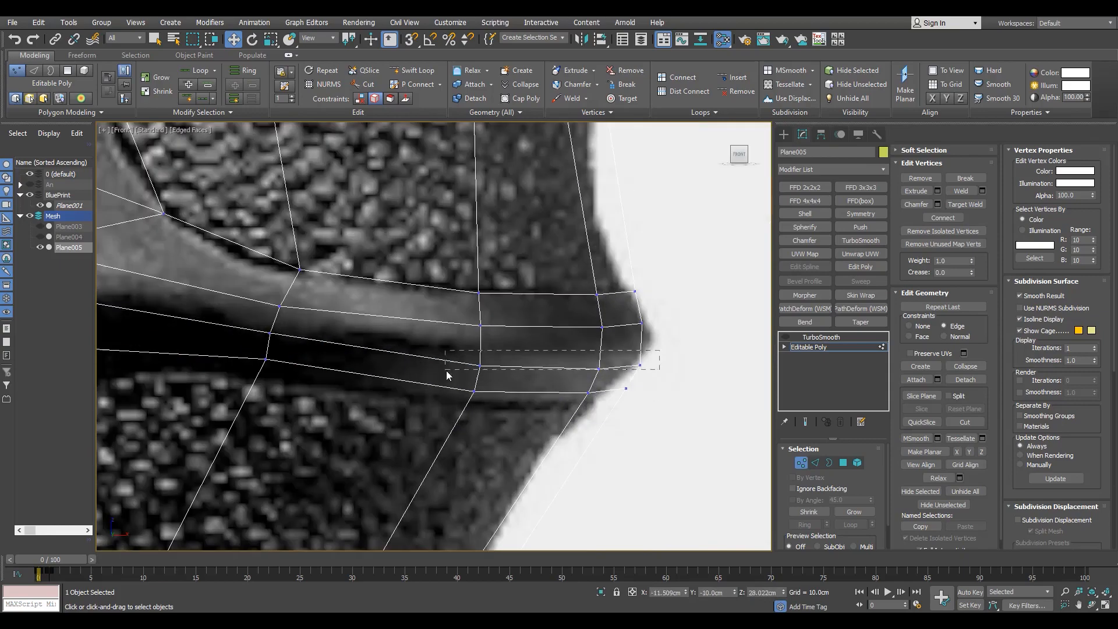
scroll(578, 346, "down", 2)
scroll(577, 346, "up", 3)
scroll(404, 401, "down", 2)
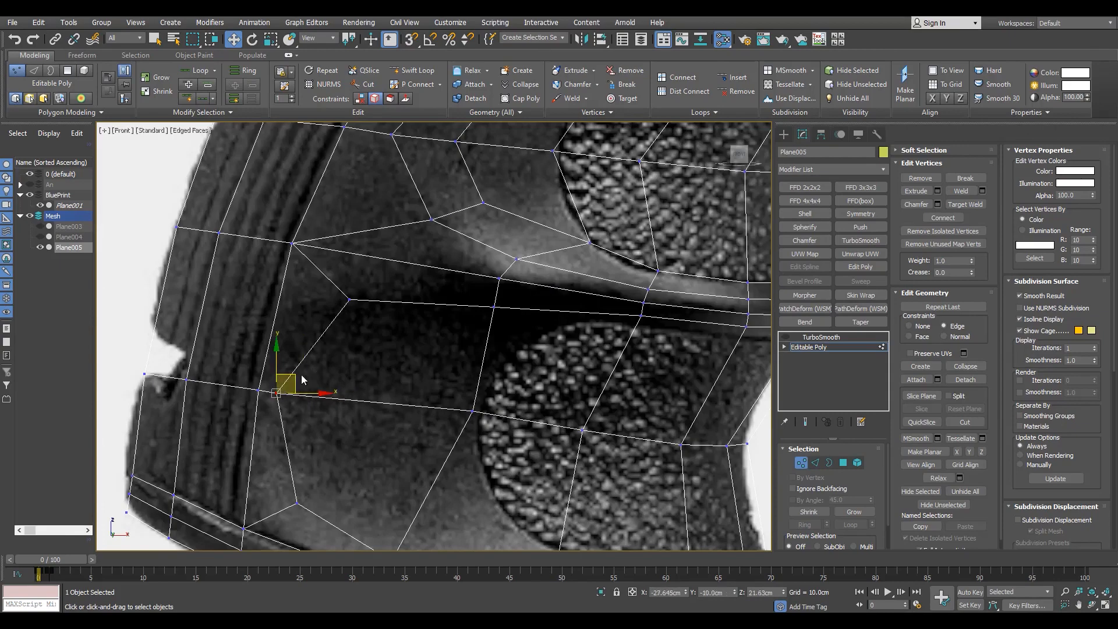
Step: Move the rear vertices of the fourth-groove inset farther away from the ribbed back strip
left_click_drag(302, 379, 332, 382)
left_click_drag(331, 495, 293, 533)
left_click(349, 299)
left_click_drag(366, 290, 380, 303)
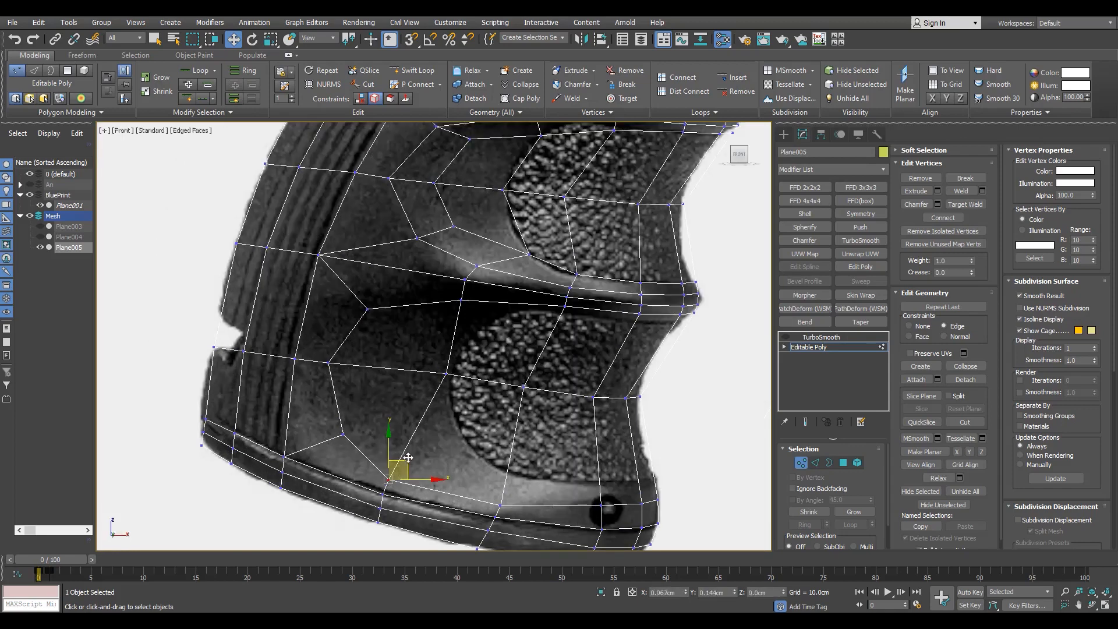
Step: Adjust the fourth groove's middle-row vertices at the pad and raise the lower inset vertices off the base trim edge
scroll(467, 375, "up", 3)
left_click(558, 394)
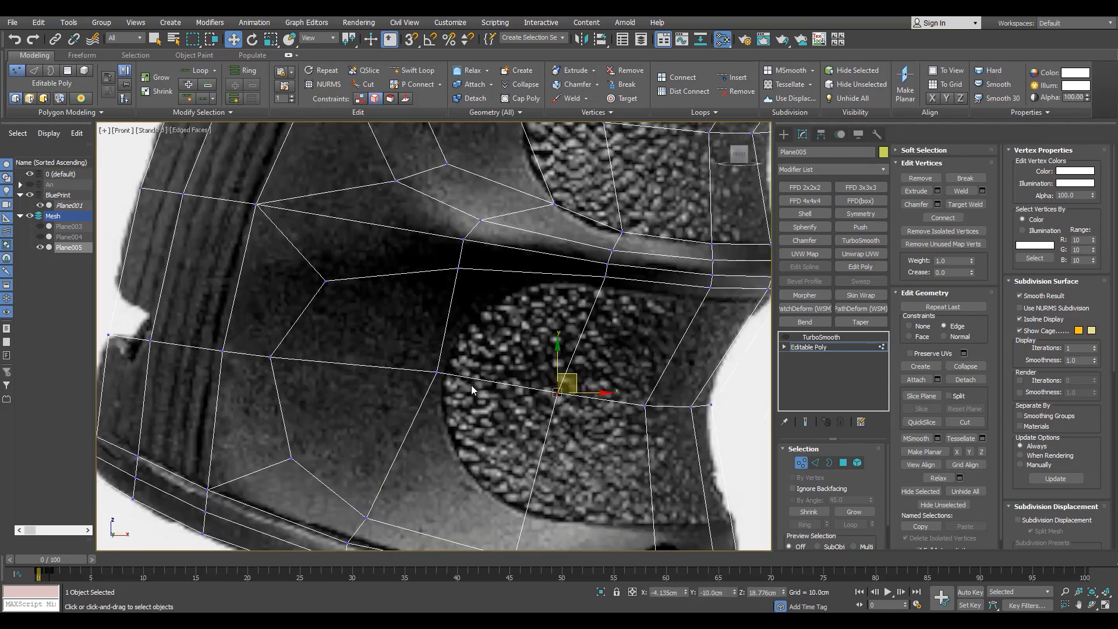
left_click(434, 378)
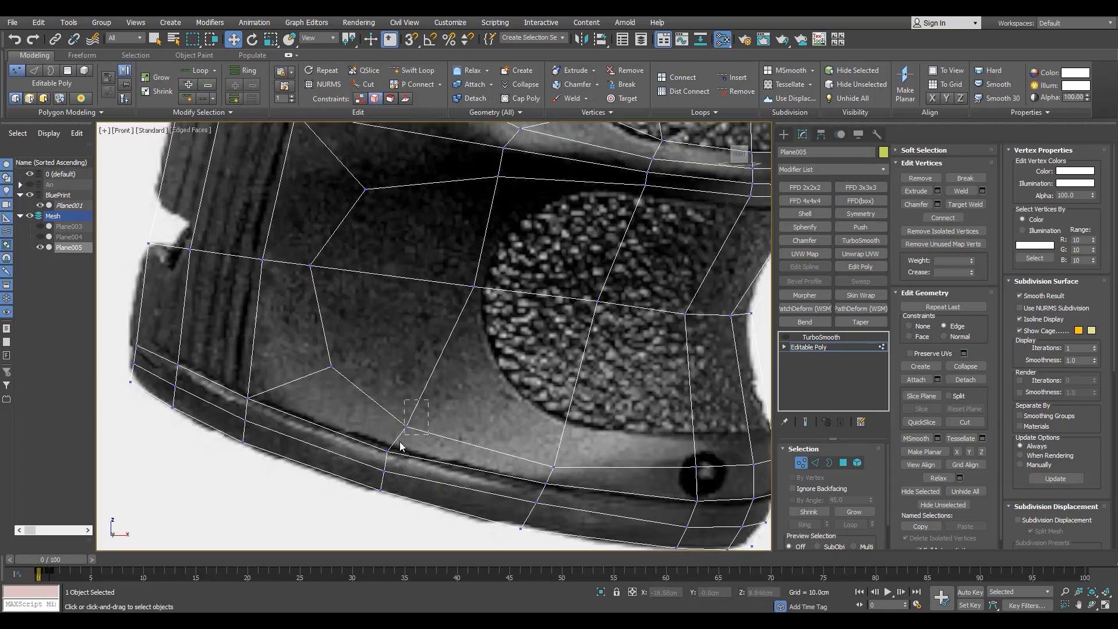
left_click(415, 428)
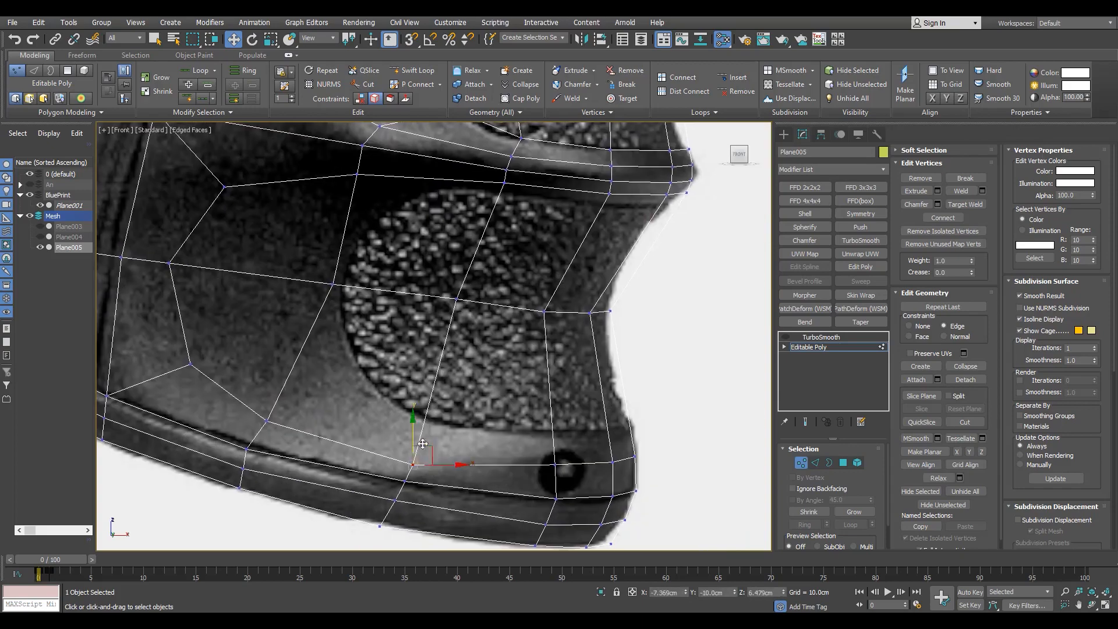
Step: Inset the fourth groove's inner polygons again using Bevel with 0 cm height and -0.985 cm outline
scroll(423, 444, "down", 3)
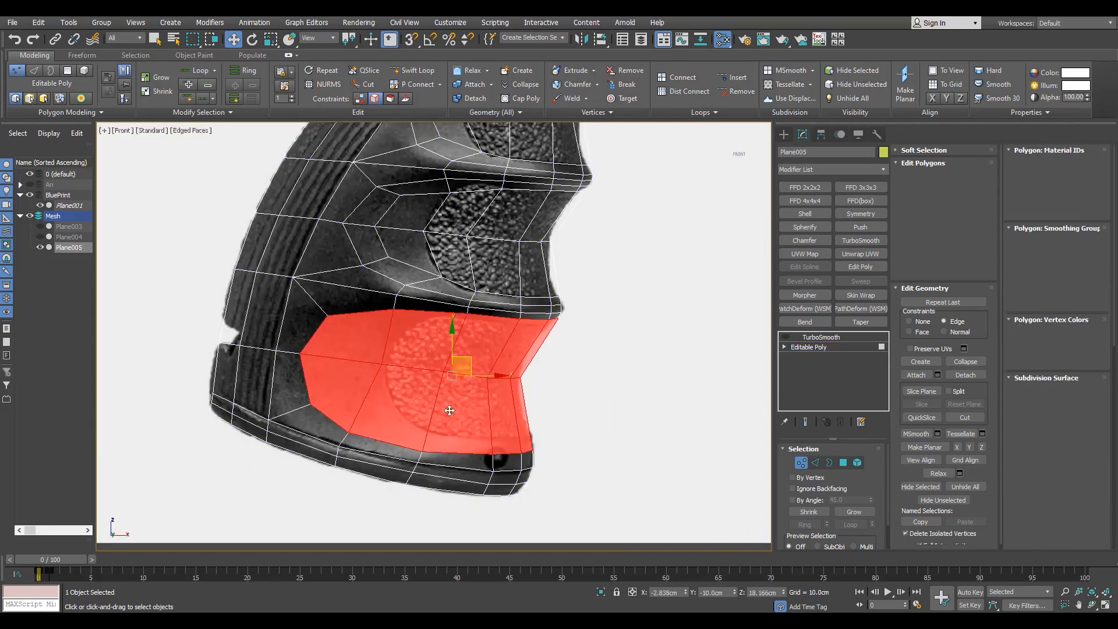
scroll(565, 333, "up", 5)
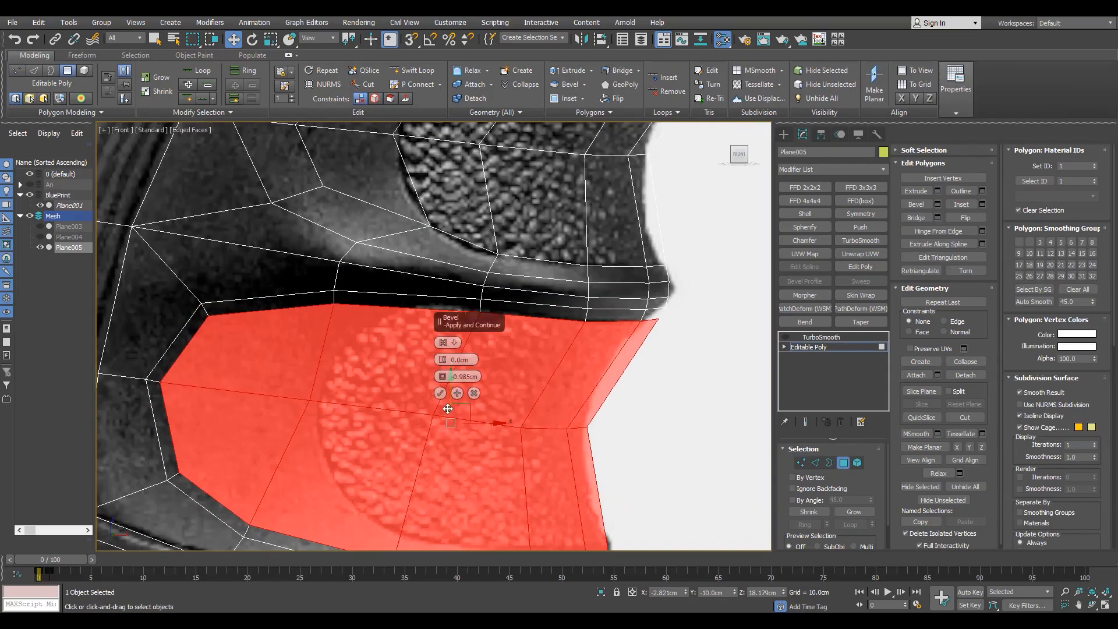
middle_click_drag(448, 409, 393, 312)
Step: Move the new inner loop's lower front vertices up onto the lower edge of the fourth textured pad
left_click_drag(597, 417, 446, 478)
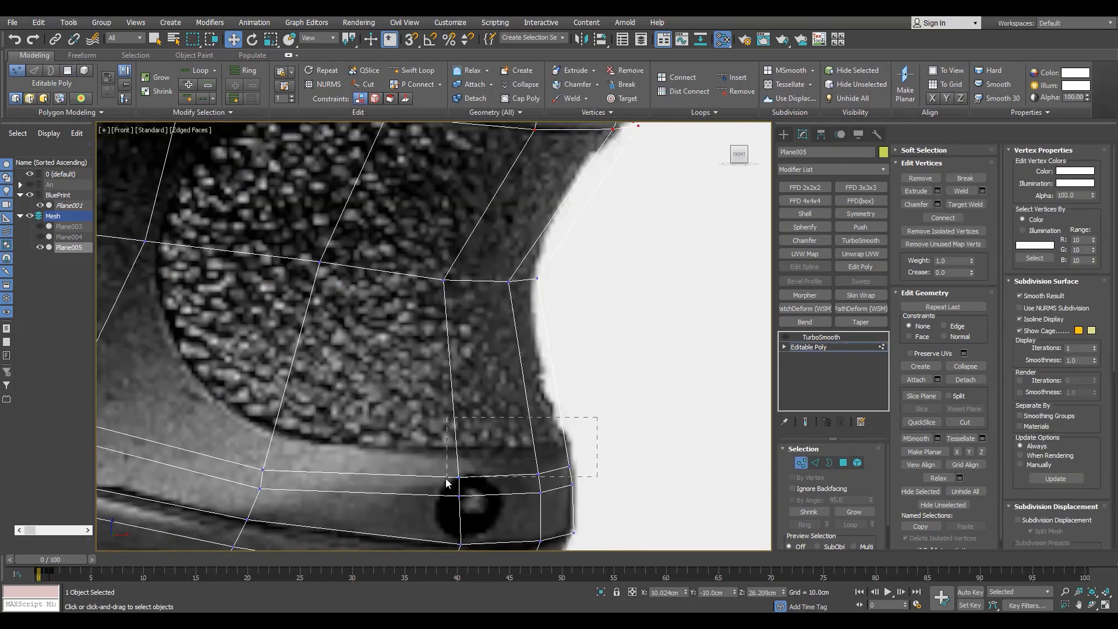
left_click_drag(527, 440, 532, 438)
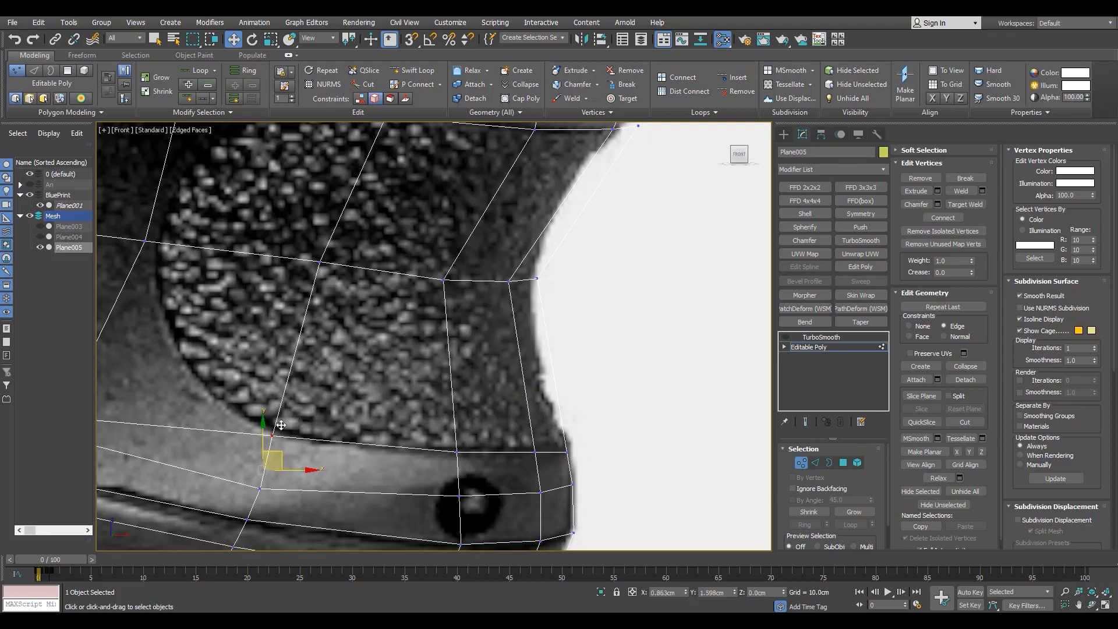
left_click_drag(354, 415, 327, 453)
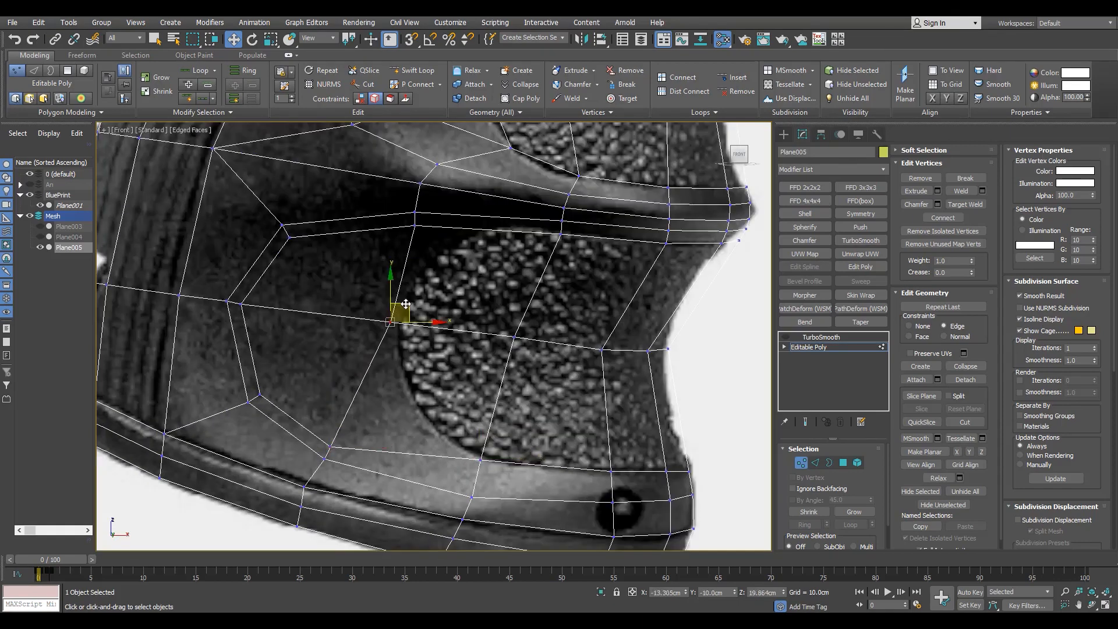
Step: Move the inner loop's middle, lower and upper rear vertices onto the rounded rear outline of the fourth textured pad
left_click_drag(405, 305, 391, 323)
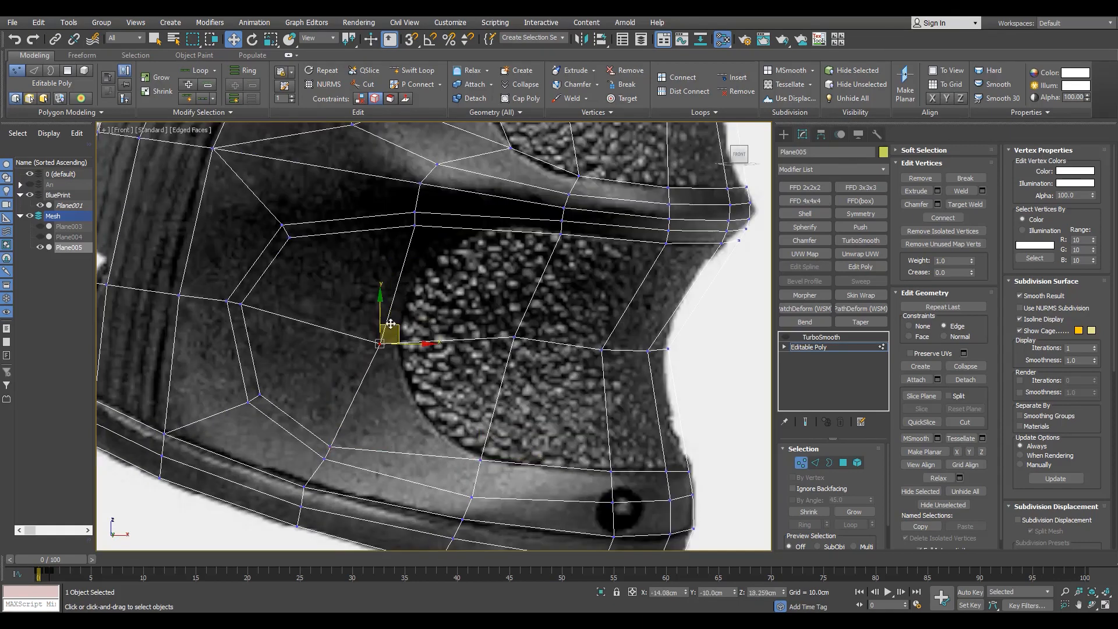
left_click_drag(423, 416, 442, 417)
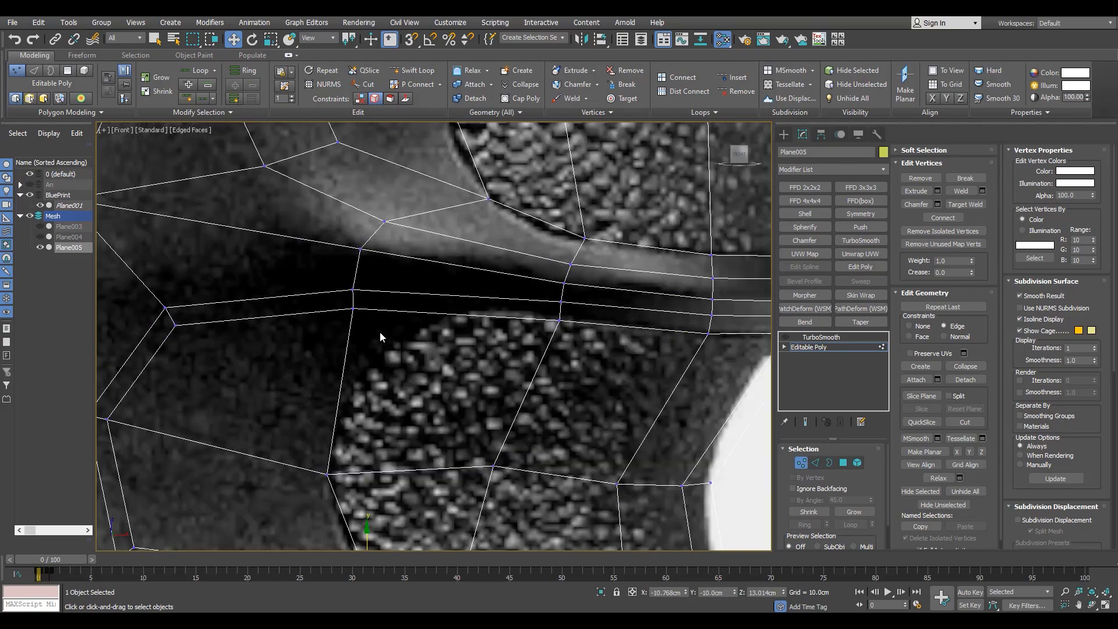
left_click(355, 313)
left_click_drag(352, 321, 377, 371)
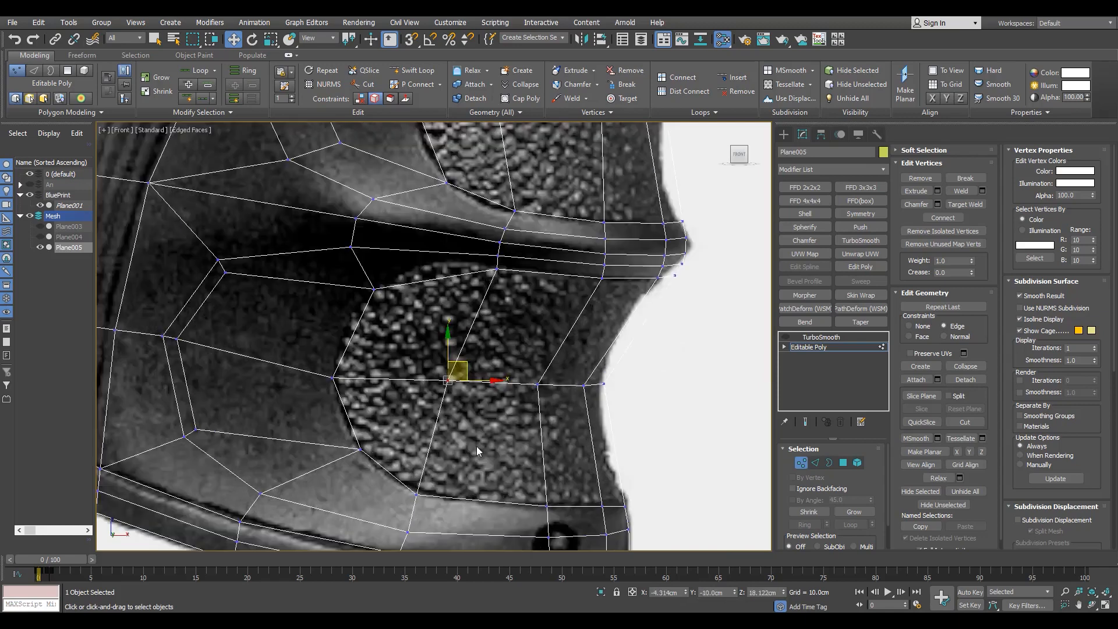
left_click_drag(392, 275, 348, 357)
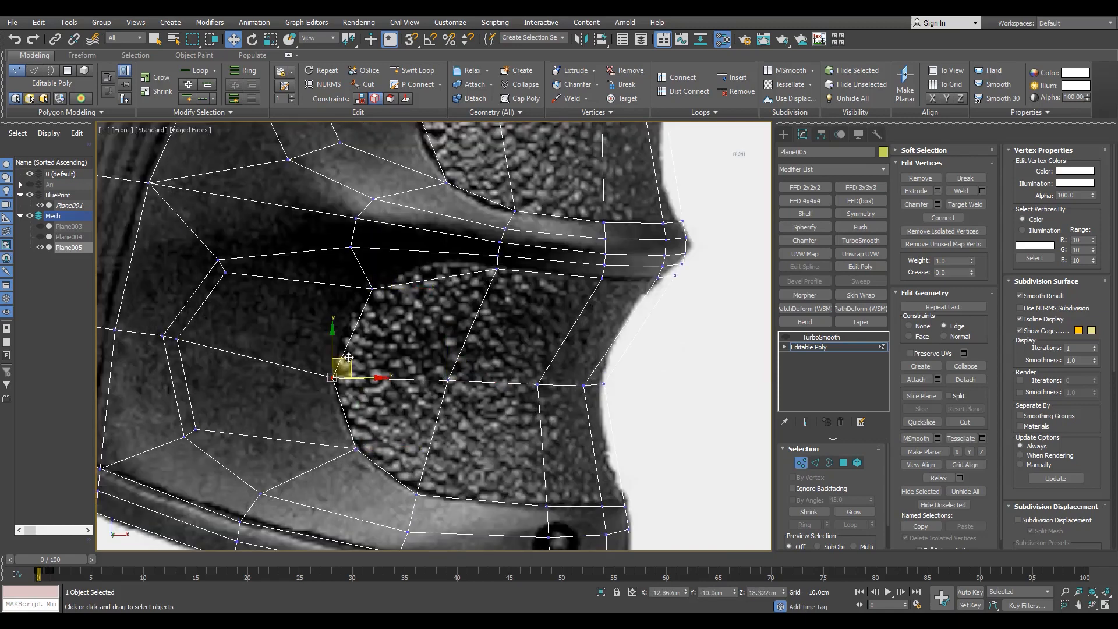
Step: Move the remaining rear inner-loop vertices forward to sit midway between the outer inset loop and the textured pad
left_click_drag(263, 341, 325, 271)
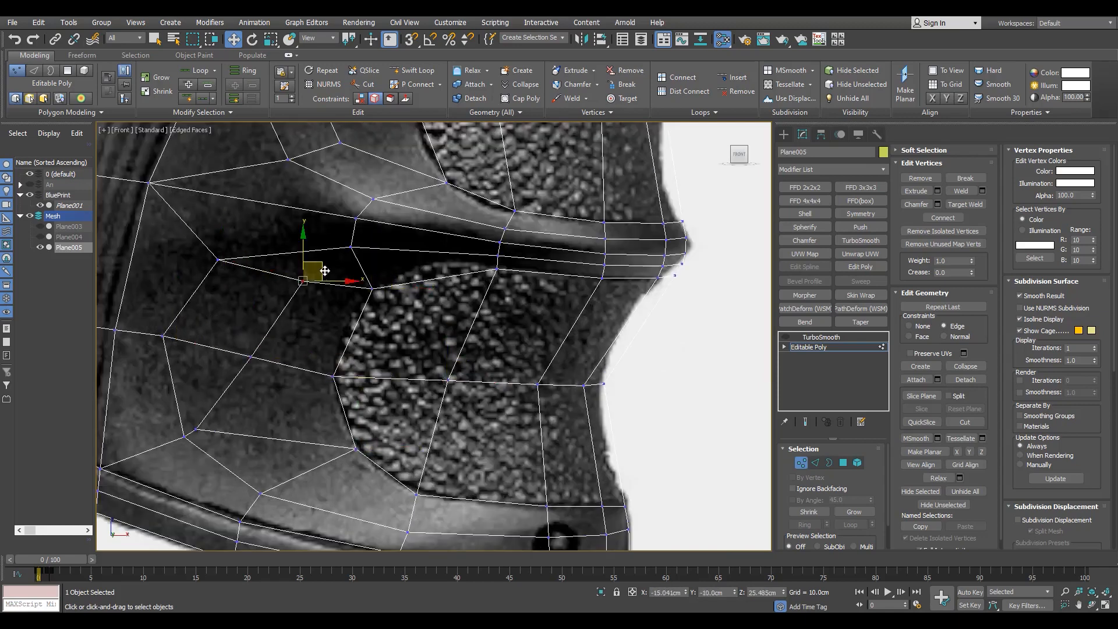
left_click_drag(273, 412, 292, 411)
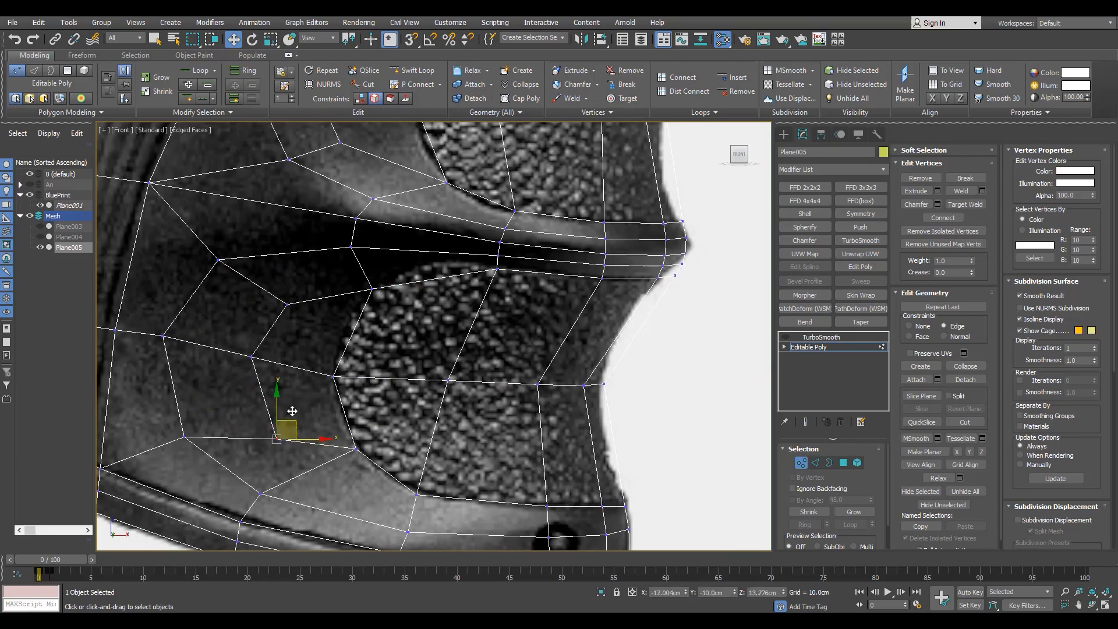
scroll(289, 479, "down", 5)
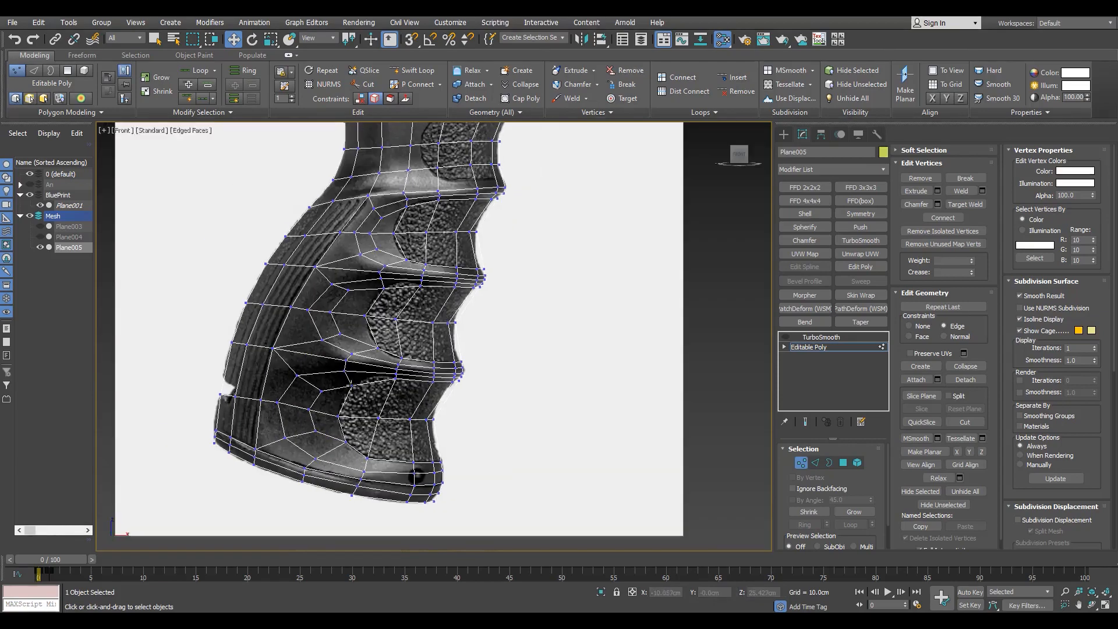
Step: Refine the fourth pad's rear and lower rear outline vertices and shift the lower rear intermediate-loop vertex toward the pad
scroll(372, 361, "up", 6)
left_click(359, 352)
left_click_drag(378, 349, 342, 282)
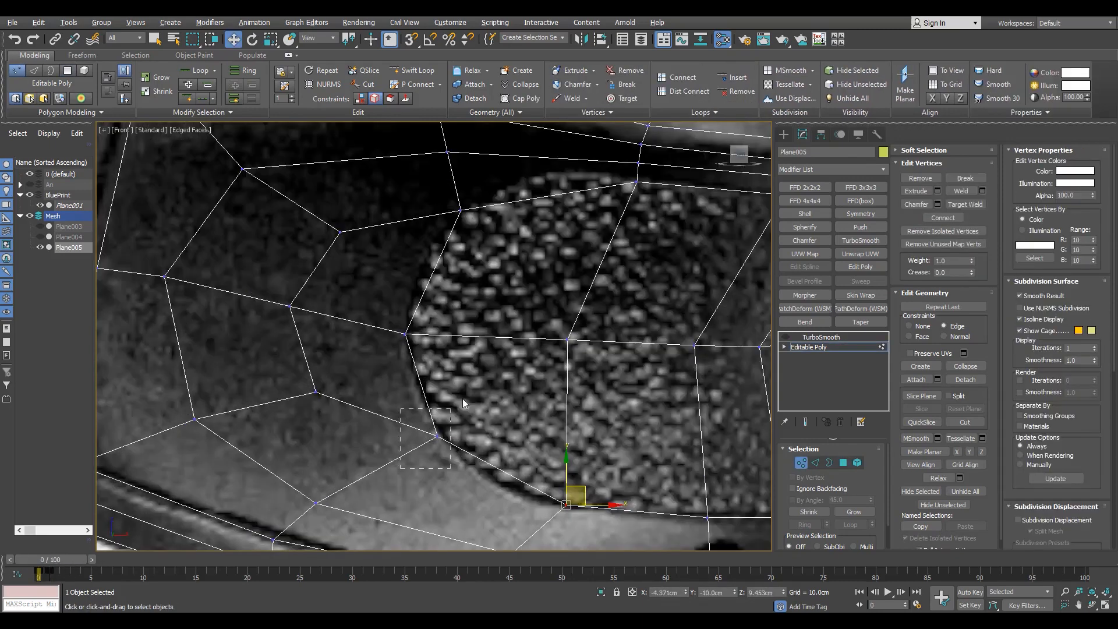
mouse_move(571, 481)
left_mouse_down()
mouse_move(449, 420)
mouse_move(487, 450)
left_mouse_up()
left_click(406, 334)
left_click(315, 392)
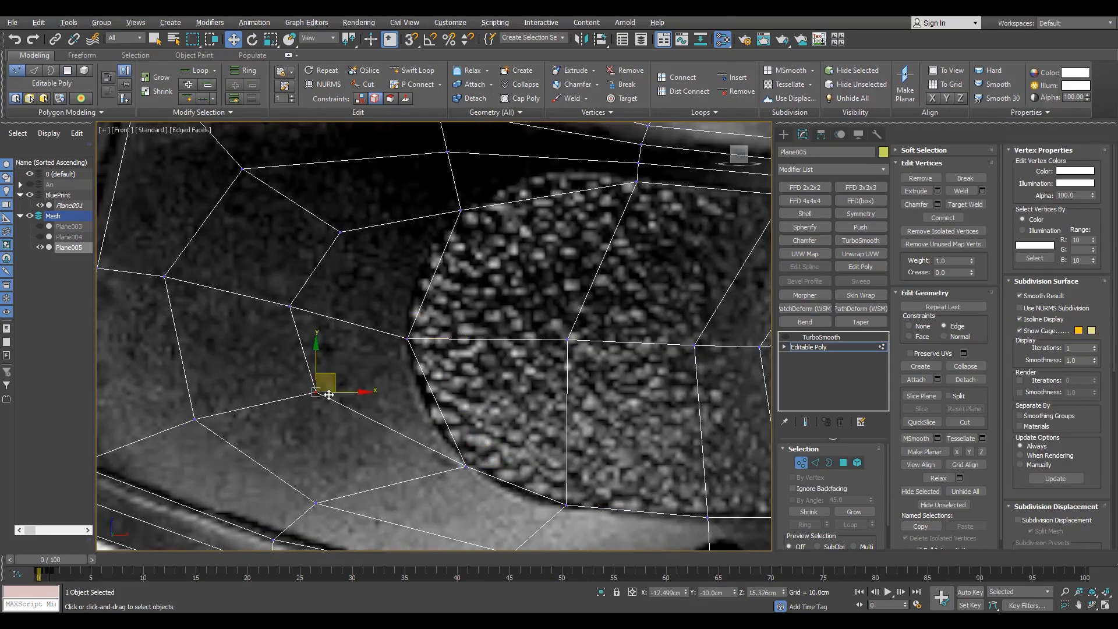
left_click_drag(331, 384, 370, 404)
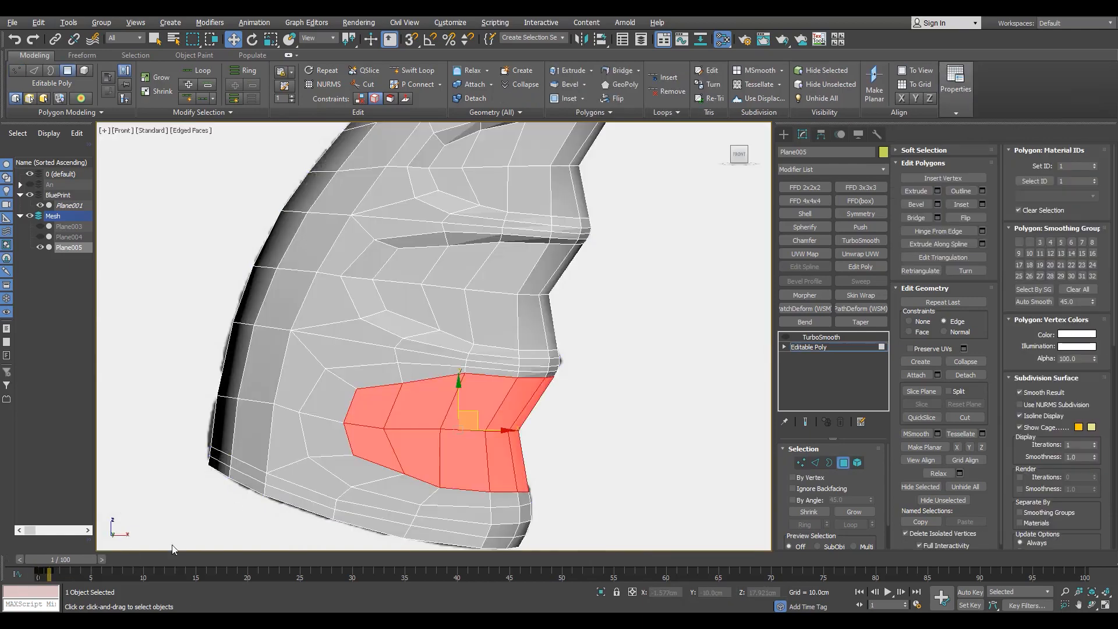
Step: Set the edit constraint to None and scale the fourth groove's inner polygons slightly narrower across the grip's width
key("alt+w")
middle_click_drag(271, 545, 281, 495)
scroll(281, 495, "down", 2)
key("alt+w")
left_click(910, 322)
middle_click_drag(506, 312, 482, 364)
scroll(482, 363, "up", 4)
key("r")
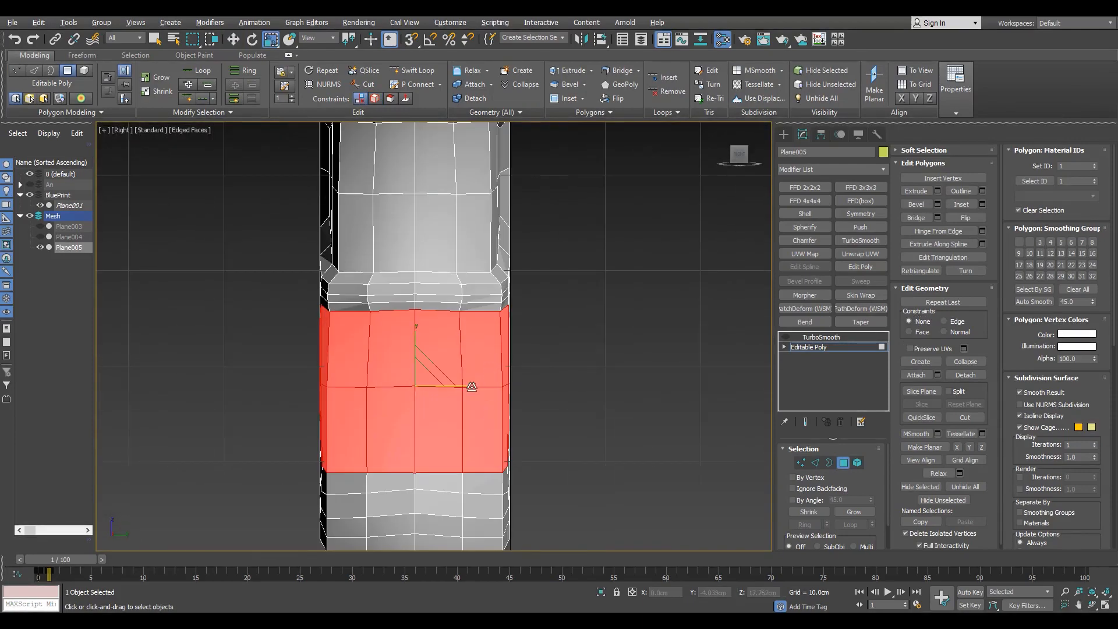
left_click_drag(472, 387, 464, 387)
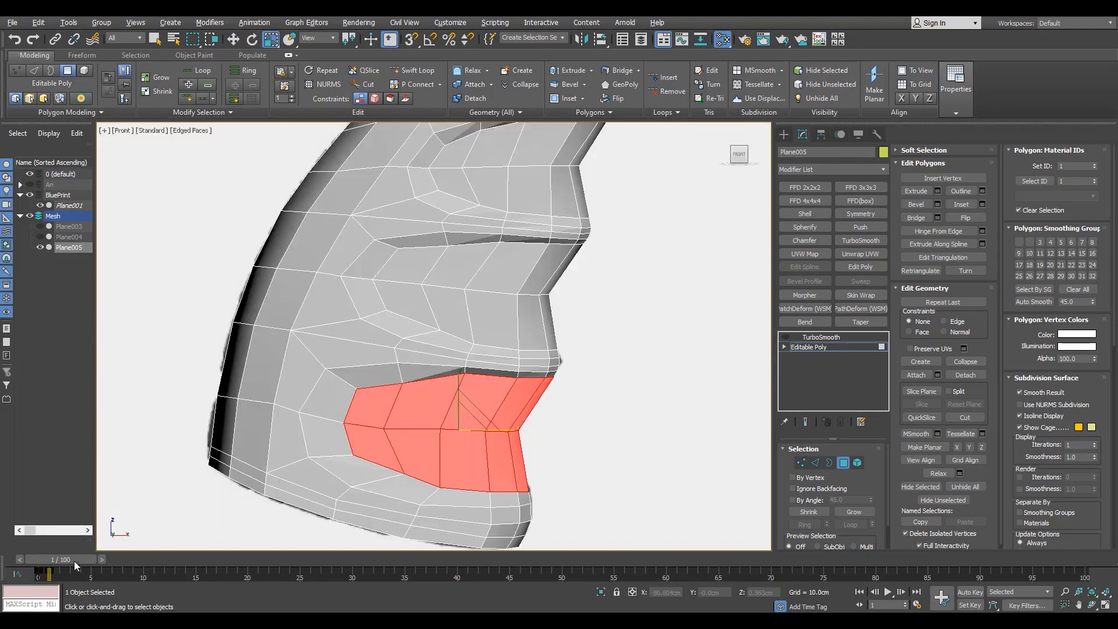
Step: Show the blueprint through the mesh and adjust the fourth pad's upper rear vertex and the neighbouring intermediate-loop vertex
scroll(423, 373, "up", 2)
key("shift+x")
key("alt+w")
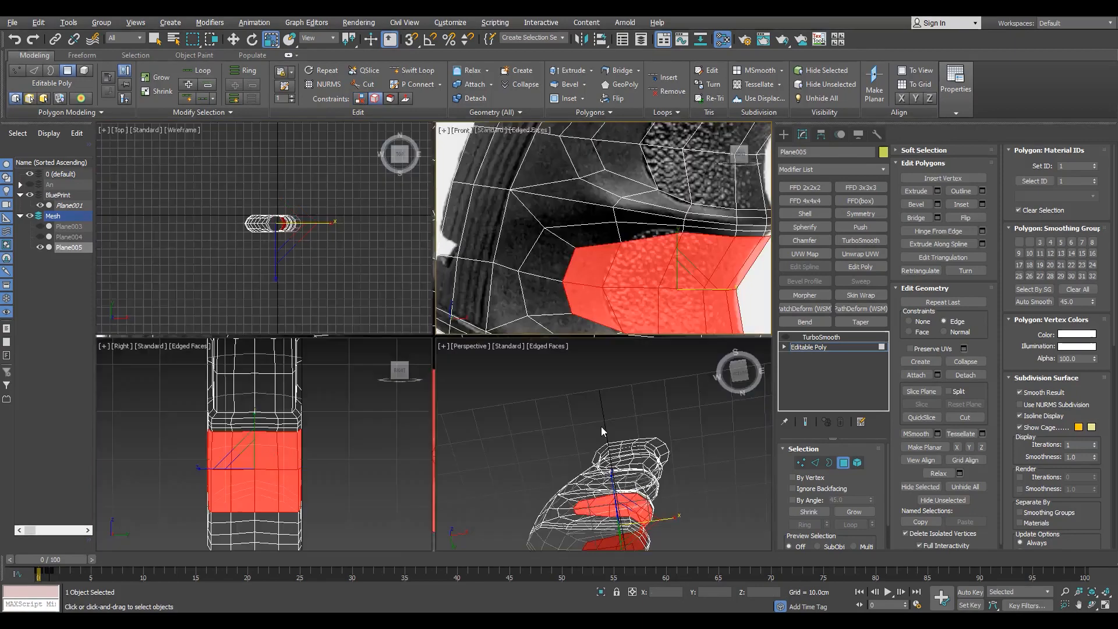
key("alt+w")
key("alt+w")
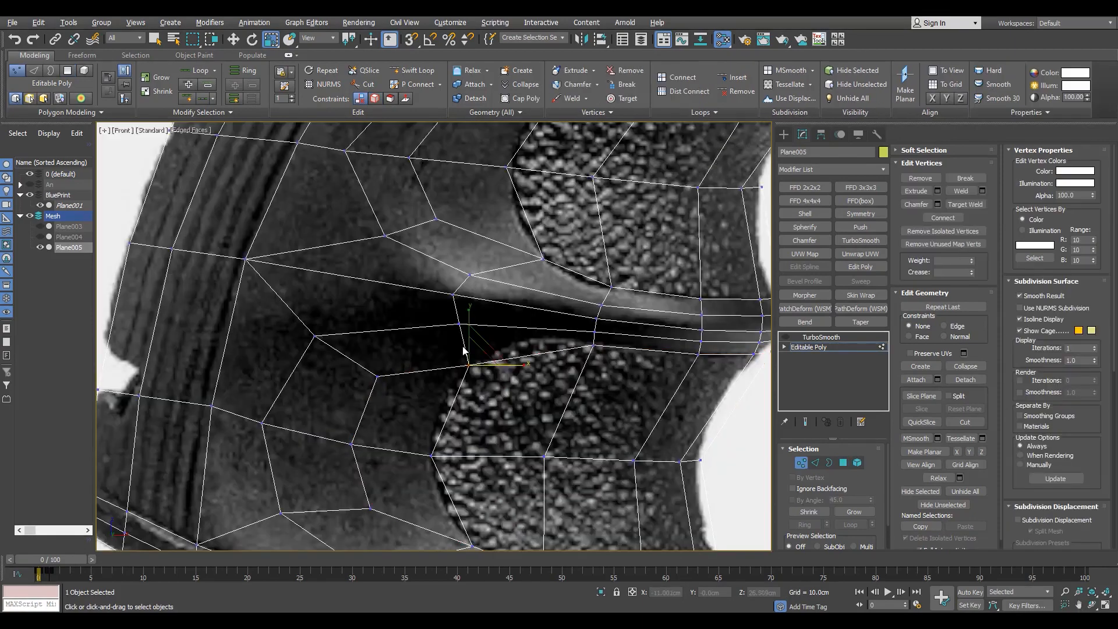
left_click(473, 354)
left_click_drag(489, 348, 394, 356)
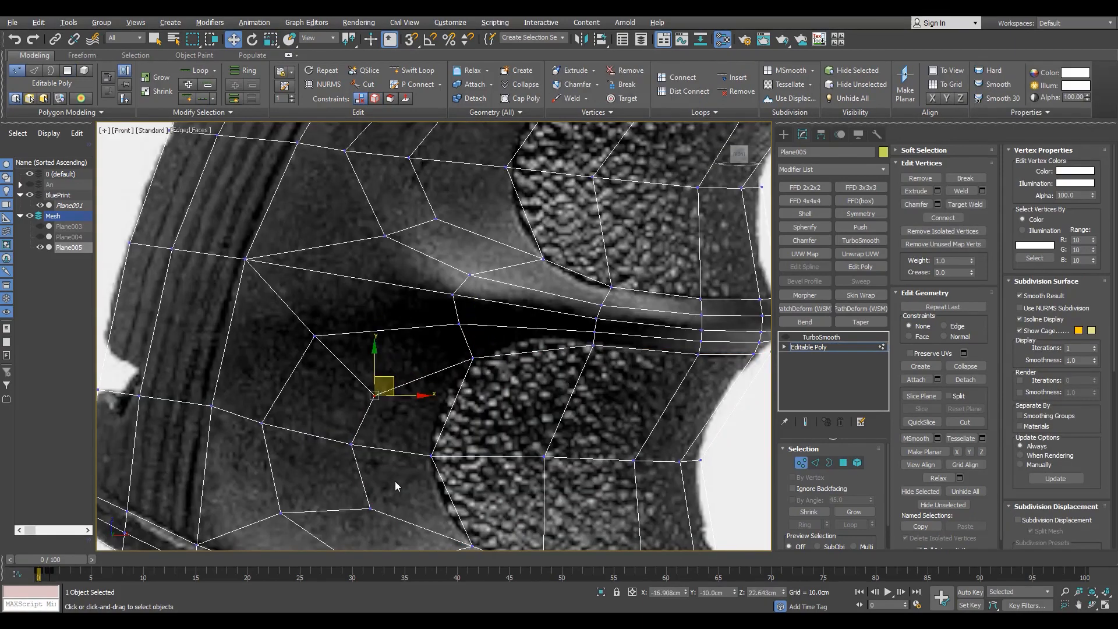
scroll(396, 465, "down", 2)
key("shift+x")
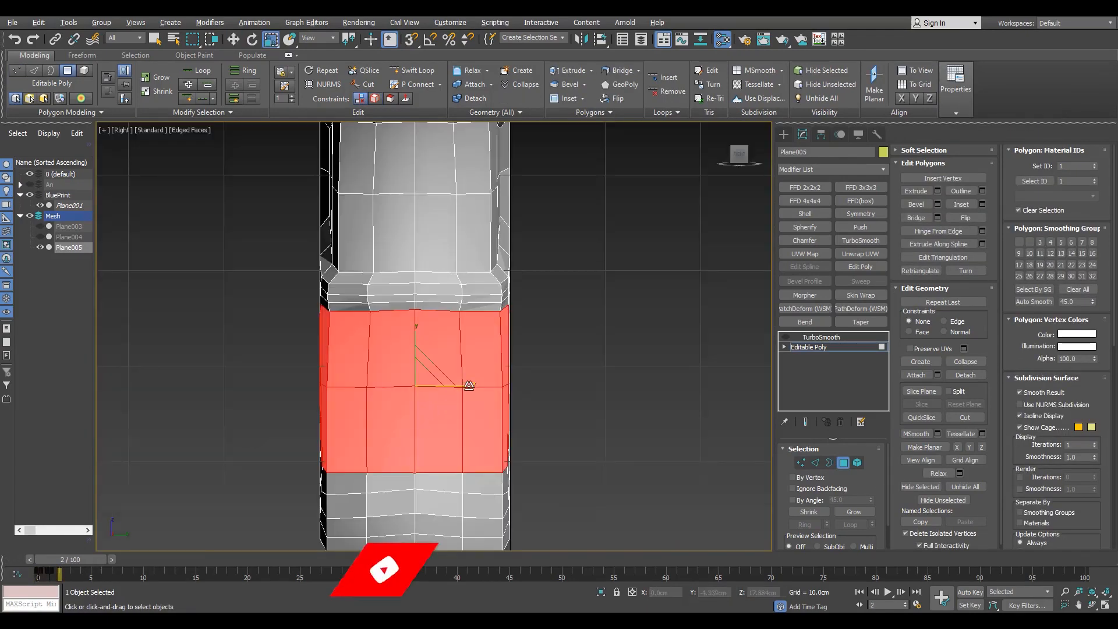
Step: Inspect the grip from several angles with its TurboSmooth modifier applied, with and without the wireframe shown
key("p")
middle_click_drag(468, 386, 392, 397, "alt")
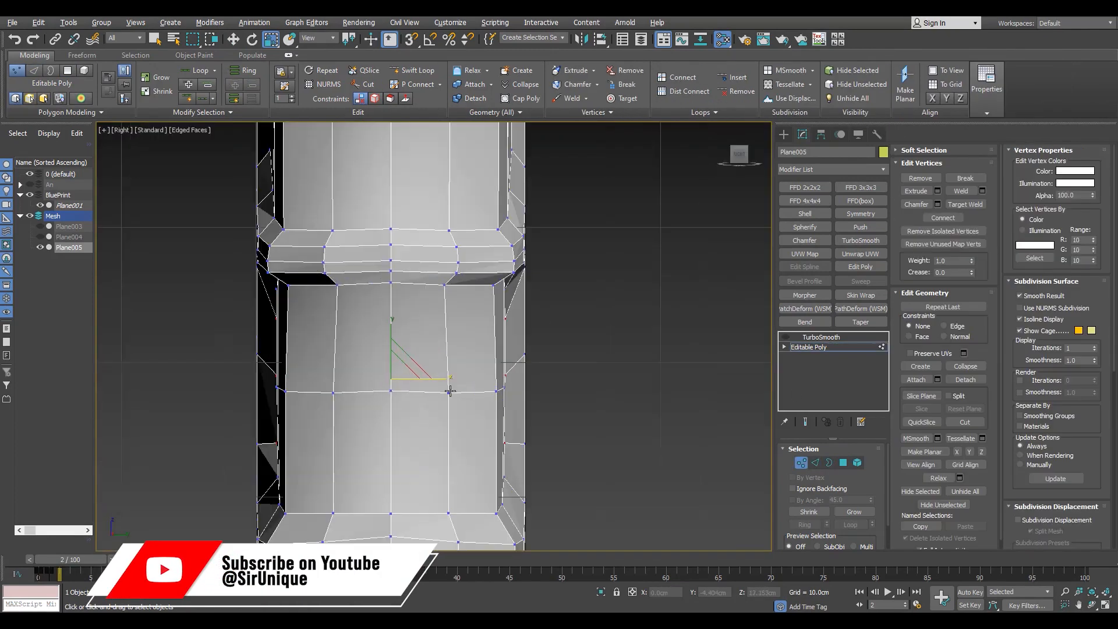
key("shift+x")
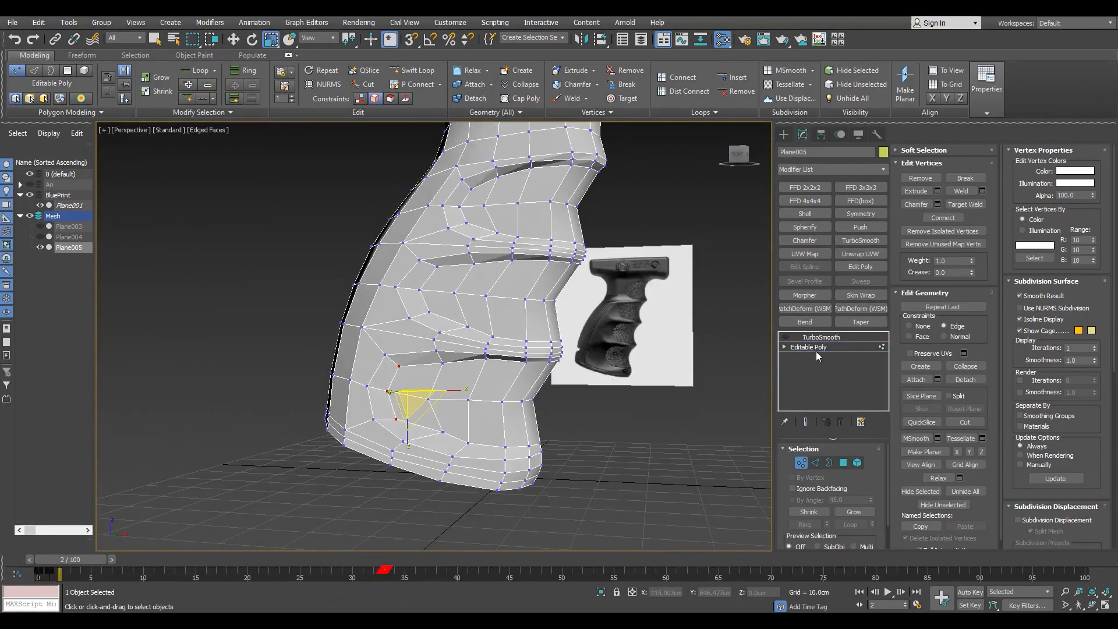
left_click(820, 338)
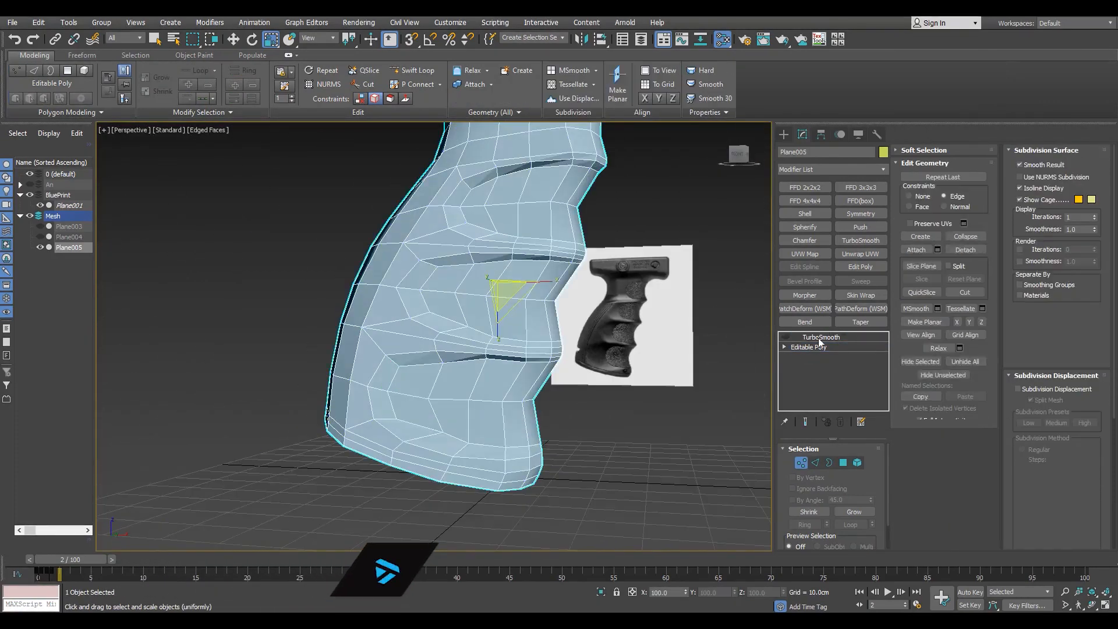
key("F4")
mouse_move(495, 402)
middle_mouse_down("alt")
mouse_move(547, 417)
mouse_move(477, 387)
mouse_move(592, 360)
mouse_move(500, 381)
middle_mouse_up("alt")
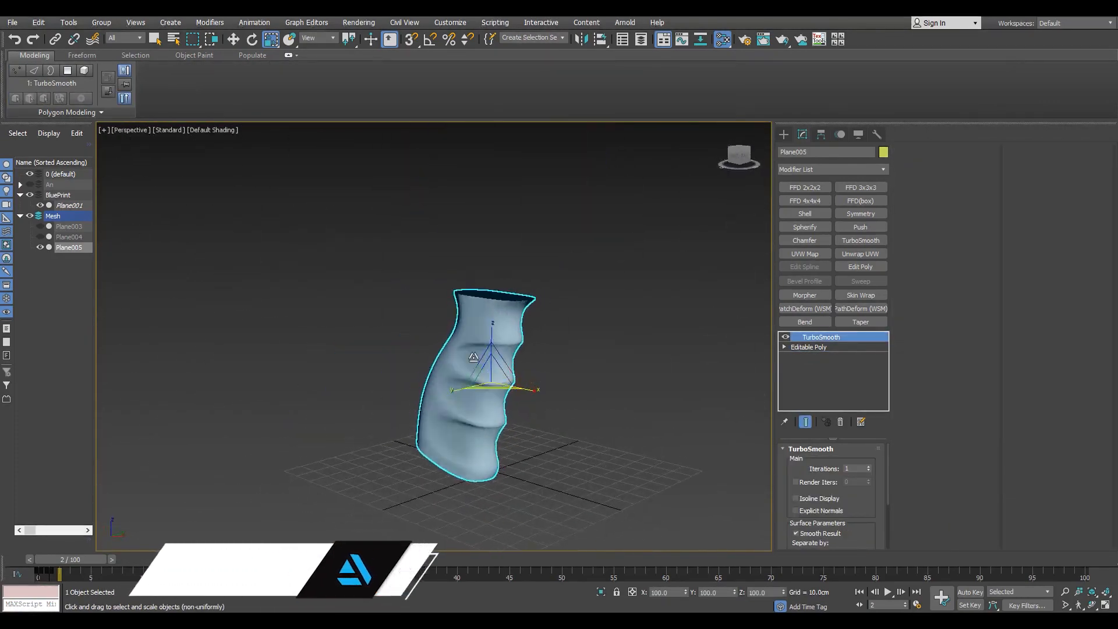
scroll(478, 387, "up", 4)
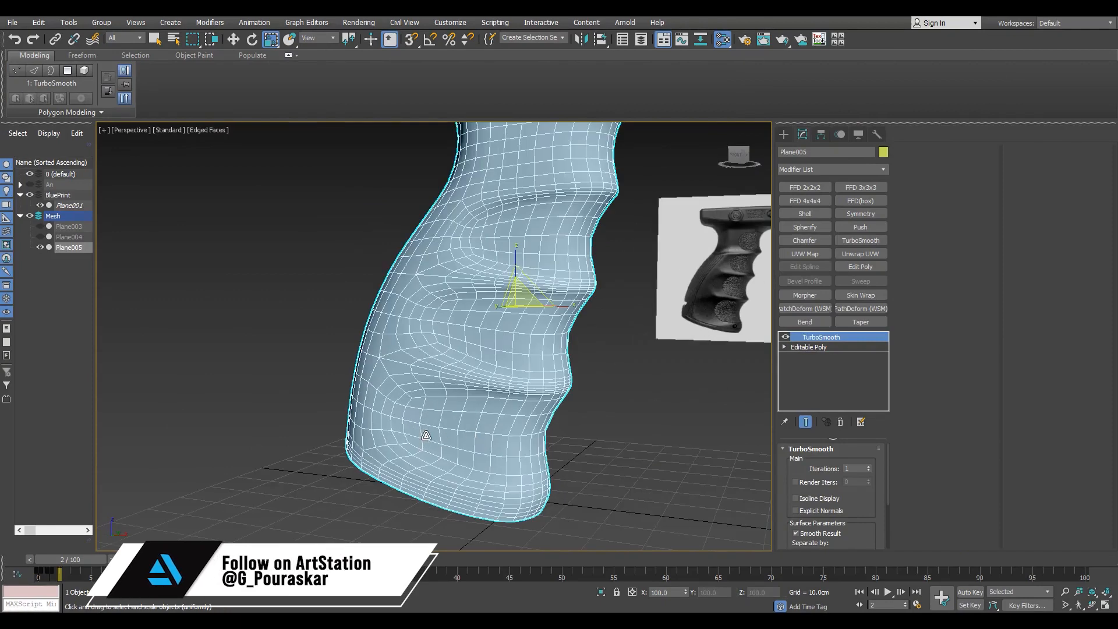
Step: Remove the TurboSmooth modifier from the grip so only the editable base mesh remains
left_click(845, 420)
key("F4")
scroll(476, 439, "down", 3)
middle_click_drag(475, 439, 410, 437, "alt")
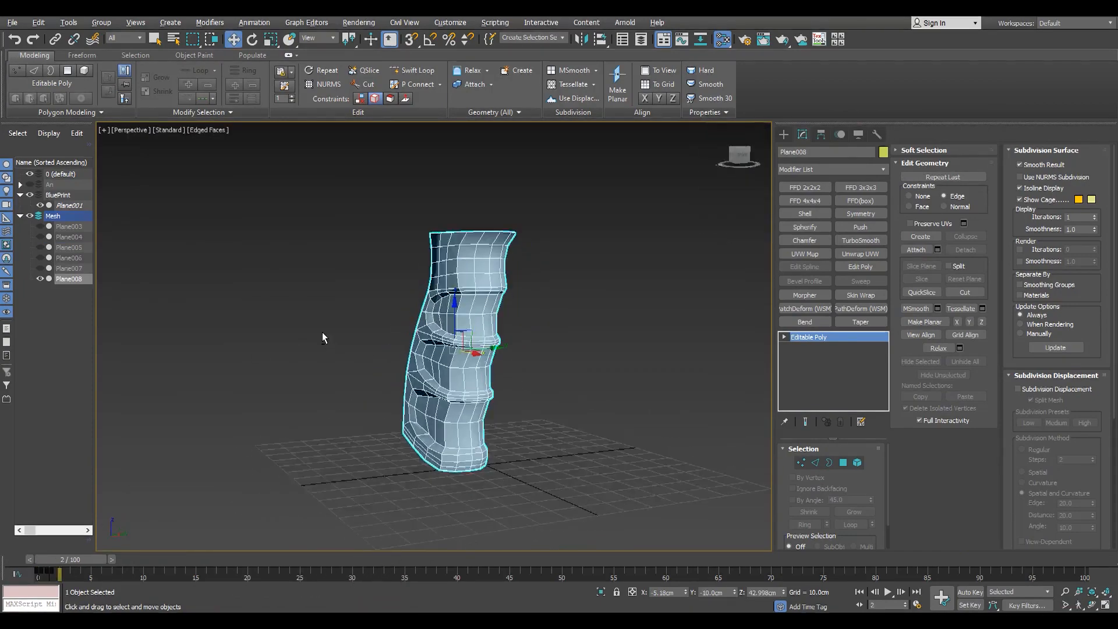
Step: Split the grip mesh along its vertical centre edge loop and keep only one half
middle_click_drag(379, 330, 353, 332, "alt")
scroll(517, 244, "up", 5)
middle_click_drag(517, 263, 416, 256, "alt")
key("2")
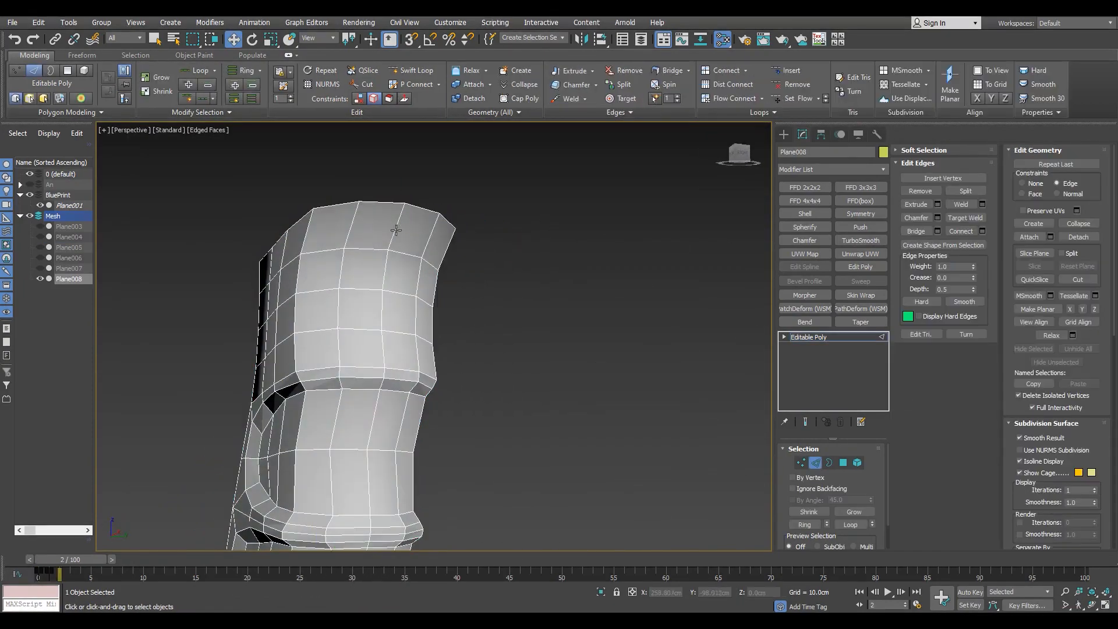
double_click(396, 229)
right_click(395, 229)
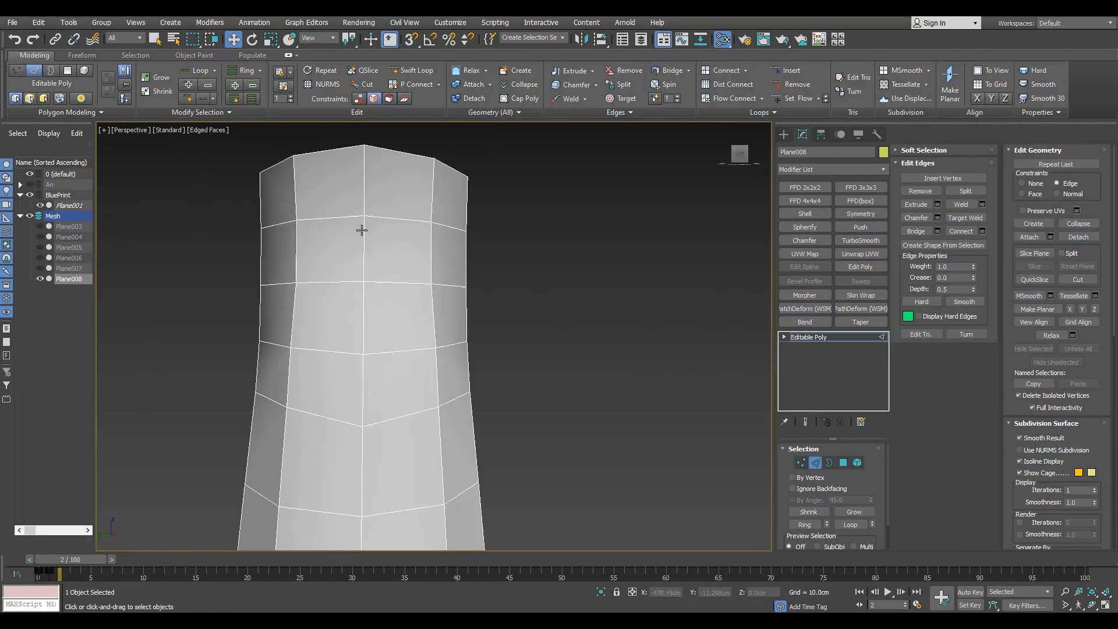
double_click(366, 194)
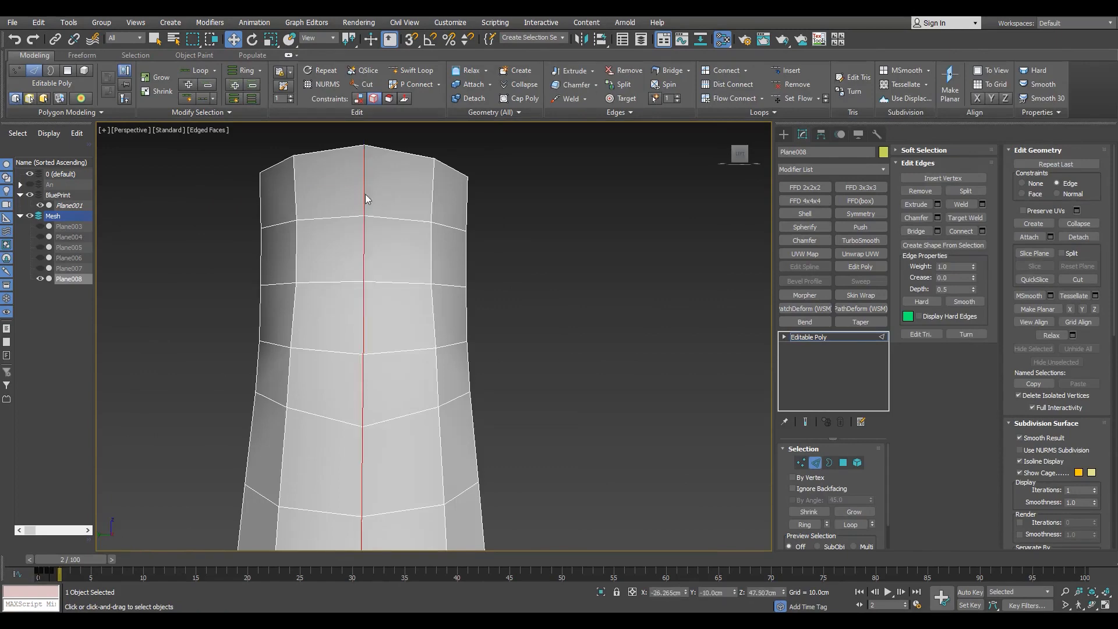
right_click(365, 194)
left_click(337, 225)
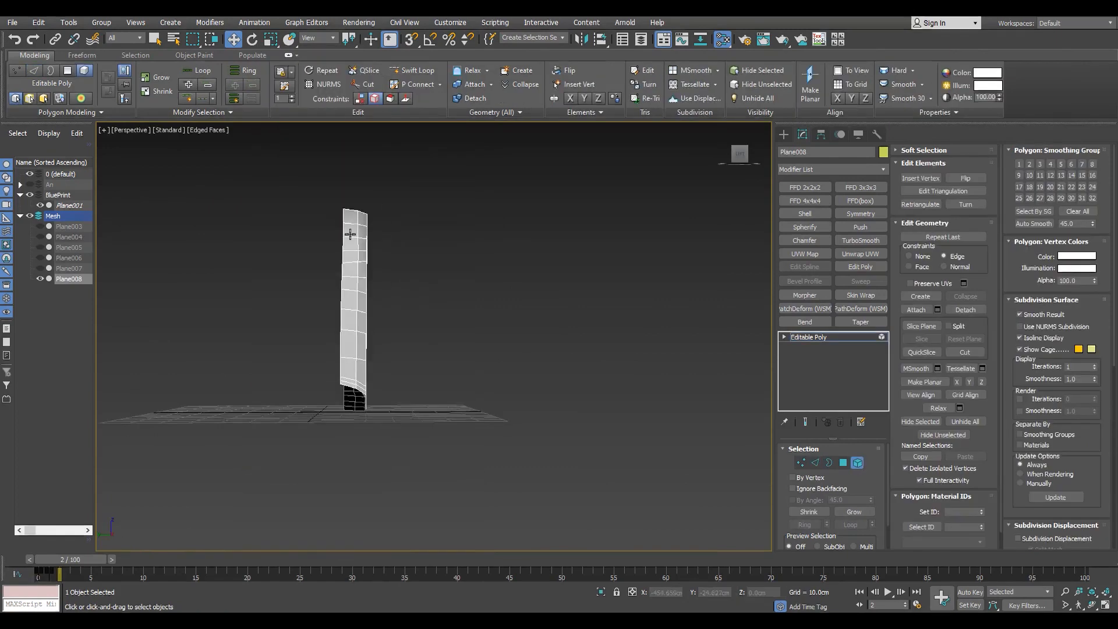
middle_click_drag(256, 235, 452, 232, "alt")
Step: Move the vertices at the grip's upper front corner to match the blueprint outline in front view
scroll(320, 236, "up", 5)
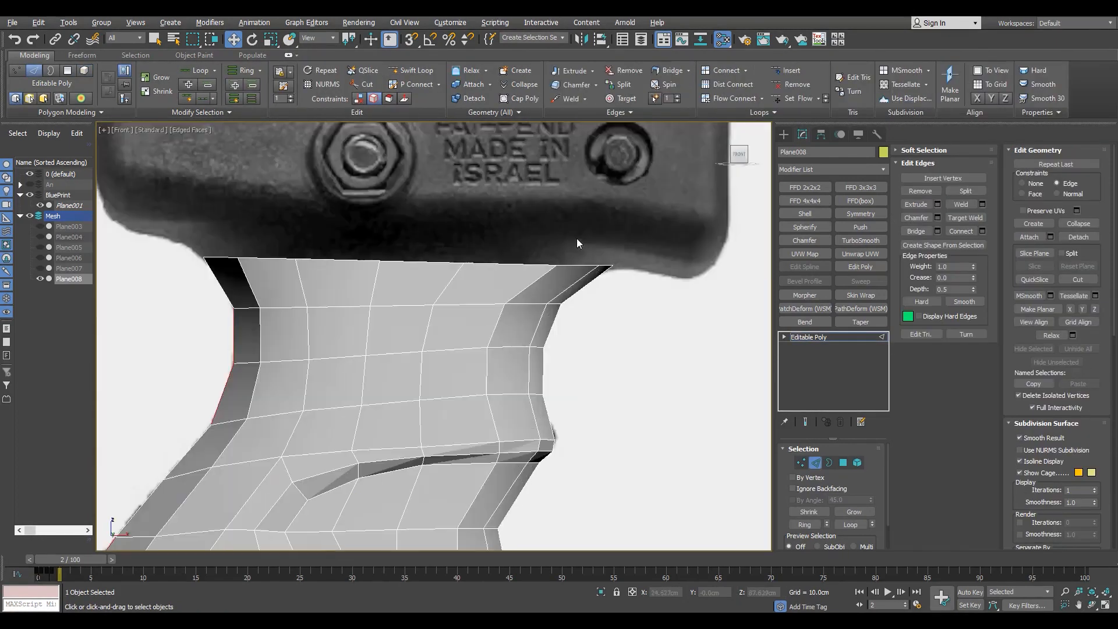
scroll(577, 239, "up", 5)
key("1")
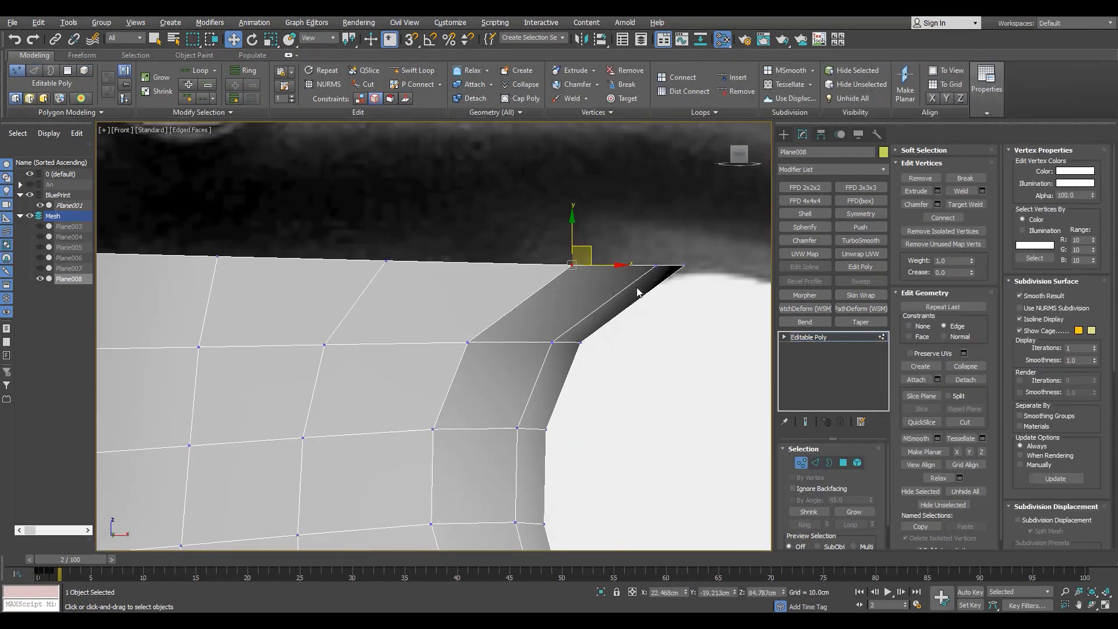
left_click_drag(674, 251, 644, 271)
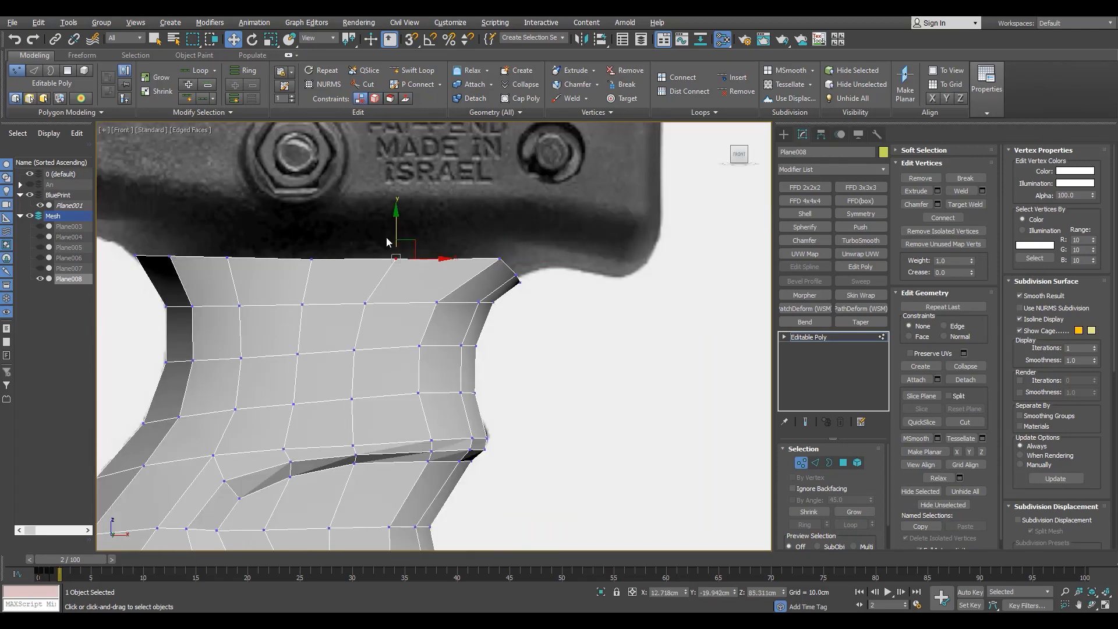
middle_click_drag(386, 236, 399, 236)
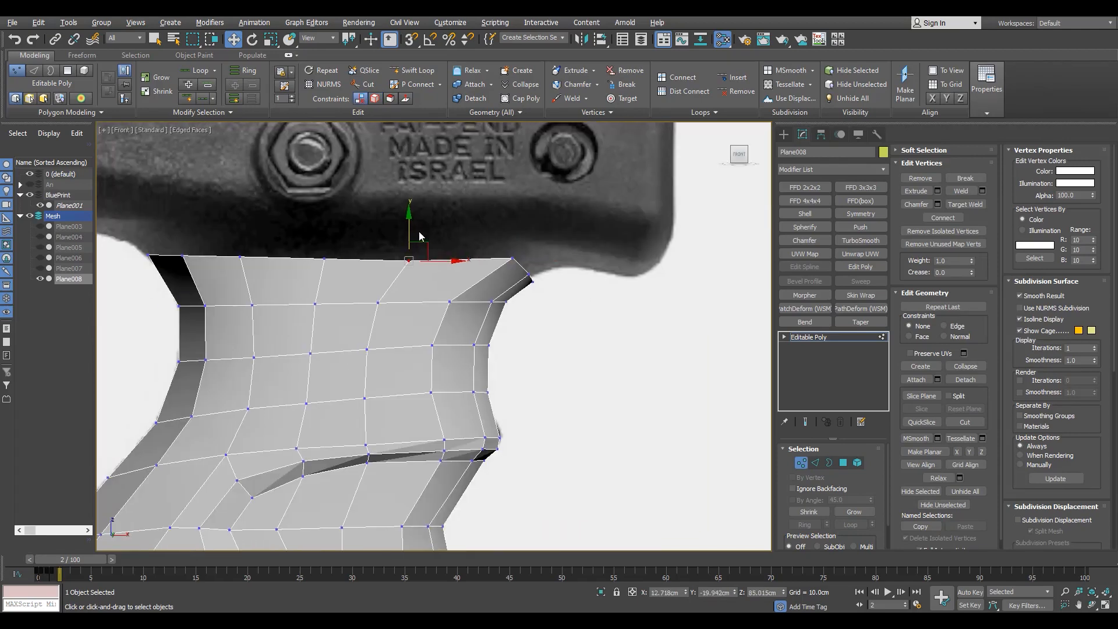
Step: Snap the vertices along the grip's top edge to one level height
left_click(325, 256)
key("s")
left_click(240, 257)
key("s")
left_click_drag(239, 256, 323, 257)
Step: Move the vertices at the grip's upper rear corner so they follow the blueprint's curve
scroll(161, 271, "up", 3)
middle_click_drag(161, 270, 261, 280)
left_click(232, 245)
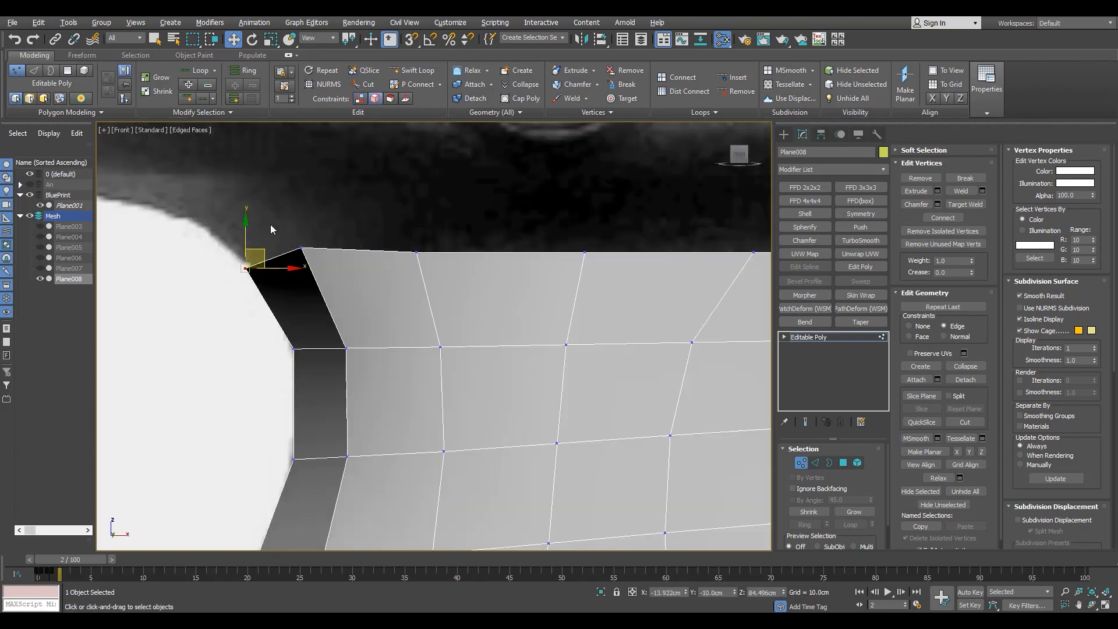
mouse_move(301, 248)
left_mouse_down()
mouse_move(309, 221)
mouse_move(310, 234)
left_mouse_up()
left_click_drag(342, 207, 229, 281)
left_click_drag(289, 243, 298, 256)
left_click(265, 249)
key("shift+x")
scroll(265, 249, "down", 5)
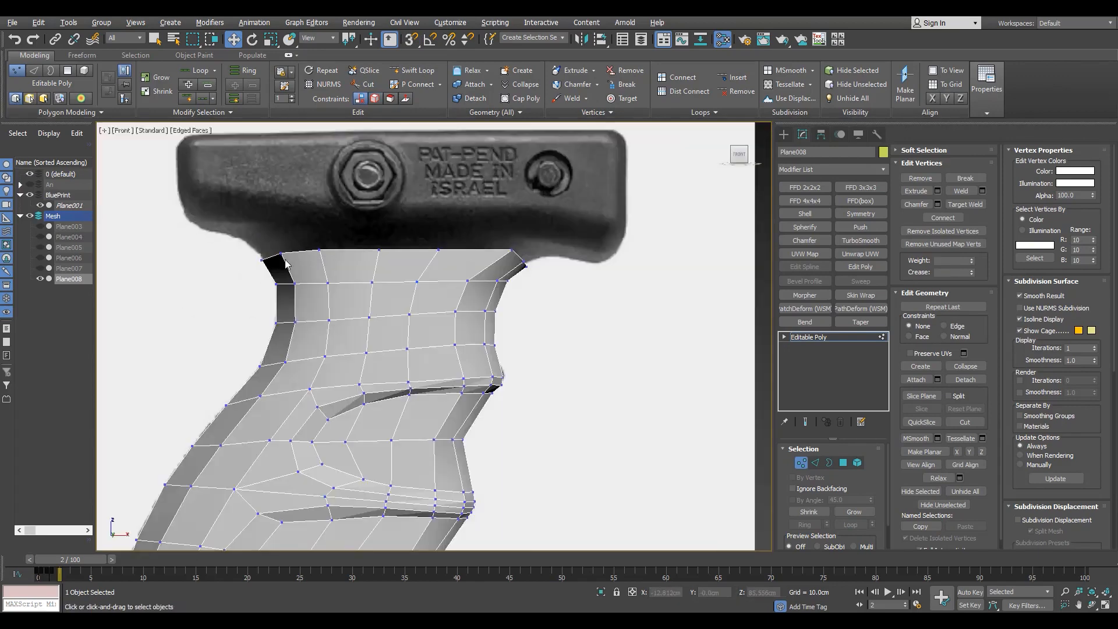
Step: Extrude the open edges at the grip's upper front corner outward in sections along the underside of the blueprint's head
scroll(500, 256, "up", 2)
key("2")
double_click(529, 253)
scroll(533, 251, "down", 3)
left_click_drag(523, 233, 252, 296, "alt")
scroll(554, 256, "up", 3)
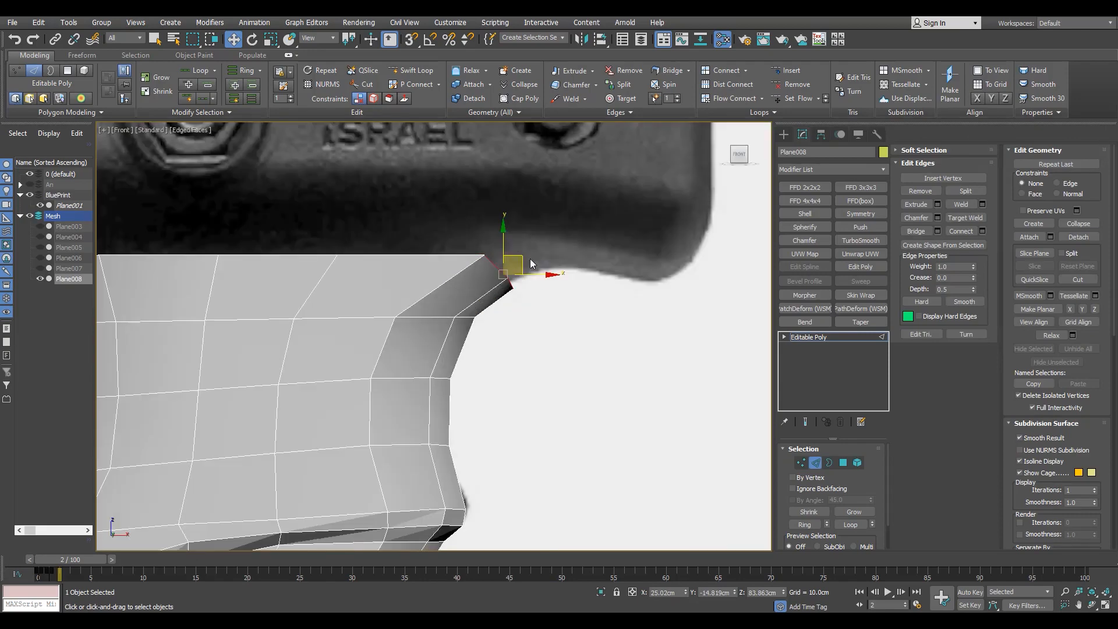
left_click_drag(520, 256, 721, 195, "shift")
key("e")
key("w")
key("e")
key("w")
Step: Move and rotate the end vertex row of the extruded strip towards the front corner of the blueprint's head
key("1")
left_click_drag(643, 221, 674, 291)
key("e")
mouse_move(673, 249)
left_mouse_down()
mouse_move(691, 217)
mouse_move(685, 247)
left_mouse_up()
key("w")
scroll(580, 223, "up", 2)
Step: Reposition the strip's individual vertices to shape its bend along the blueprint's lower front outline
left_click_drag(610, 285, 588, 199)
left_click(585, 233)
middle_click_drag(606, 212, 414, 341)
left_click(570, 340)
mouse_move(588, 325)
left_mouse_down()
mouse_move(591, 305)
mouse_move(597, 316)
left_mouse_up()
left_click_drag(508, 412, 557, 399)
left_click(502, 365)
left_click_drag(520, 347, 532, 335)
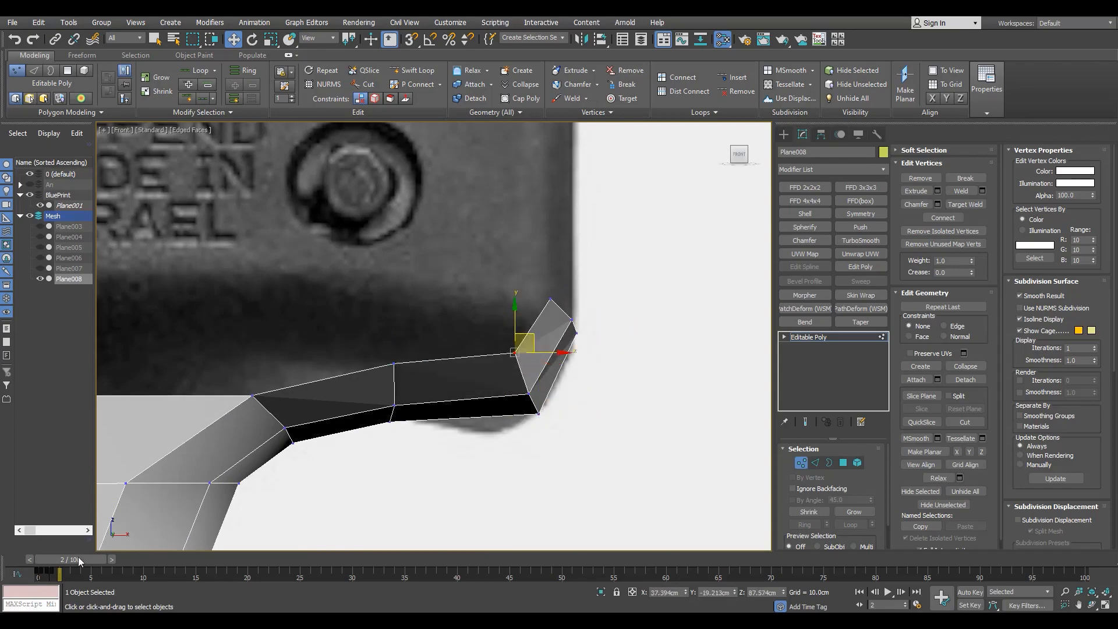
Step: Set the timeline to frame 0 for a see-through mesh and adjust the strip's outer and middle vertex rows to the blueprint
left_click_drag(78, 558, 54, 559)
left_click_drag(483, 246, 595, 452)
left_click_drag(570, 336, 569, 336)
left_click_drag(359, 326, 428, 447)
key("e")
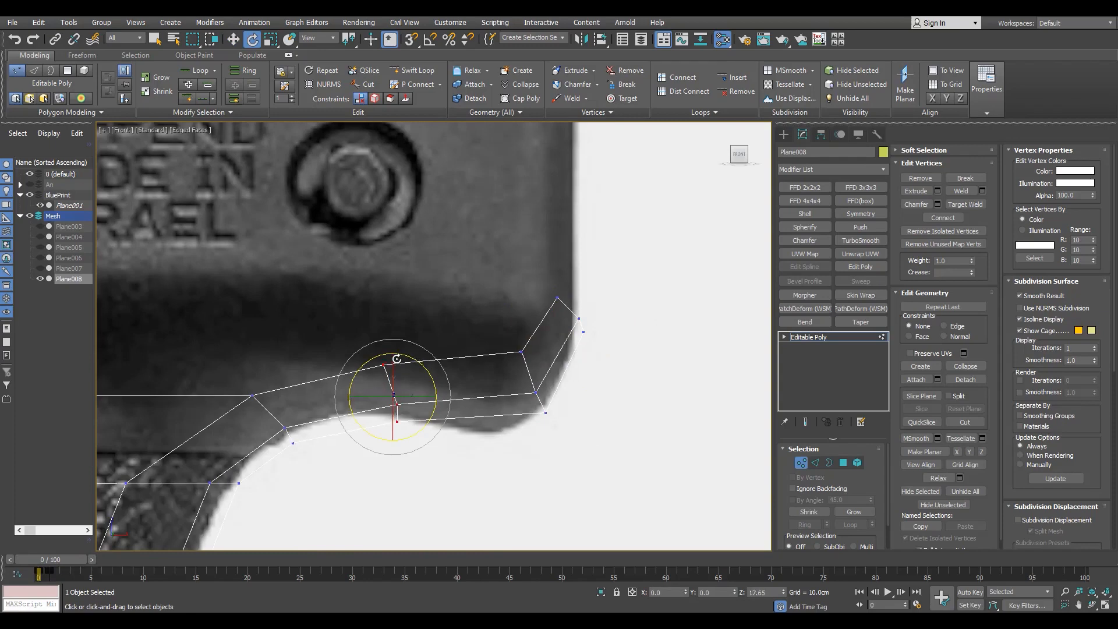
key("w")
left_click_drag(406, 379, 372, 377)
Step: Insert an edge loop across the extruded strip before its outer corner and fit the surrounding rows to the blueprint curve
left_click_drag(542, 382, 556, 362)
key("alt+1")
left_click(479, 378, "shift")
right_click(480, 379)
left_click_drag(478, 375, 503, 391)
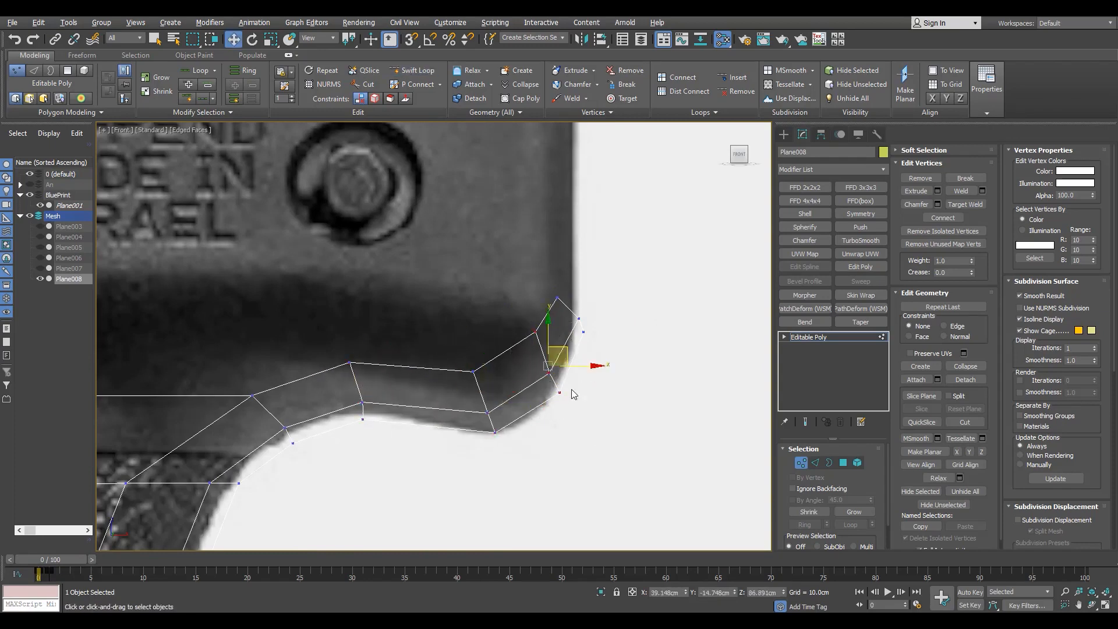
Step: Rotate and move the strip's two outermost vertex rows to follow the head's front corner, with the end row level
key("e")
key("shift+x")
left_click_drag(572, 322, 562, 354)
key("w")
left_click_drag(541, 281, 604, 342)
key("e")
mouse_move(602, 277)
left_mouse_down()
mouse_move(581, 256)
mouse_move(596, 280)
left_mouse_up()
key("w")
key("e")
left_click_drag(620, 279, 598, 249)
key("w")
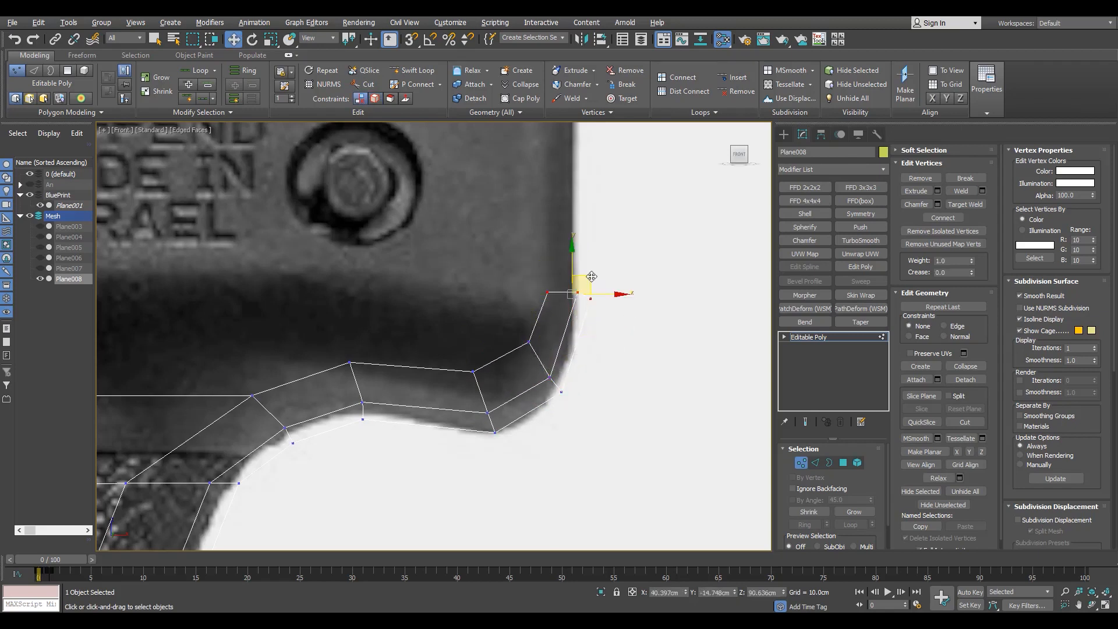
Step: Set the timeline to frame 1 and examine the extruded strip's shape in the perspective and front views
scroll(590, 277, "down", 3)
left_click_drag(84, 555, 94, 556)
key("alt+w")
middle_click(597, 398)
key("alt+w")
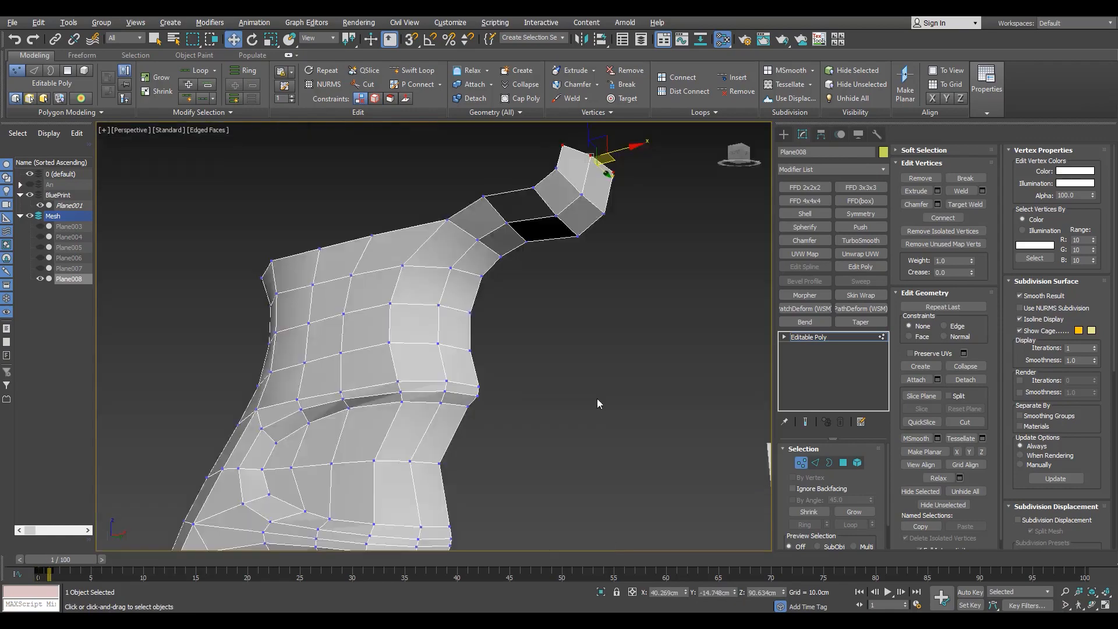
middle_click_drag(597, 398, 597, 398, "alt")
key("alt+w")
key("alt+w")
scroll(498, 349, "up", 3)
middle_click_drag(495, 341, 499, 357)
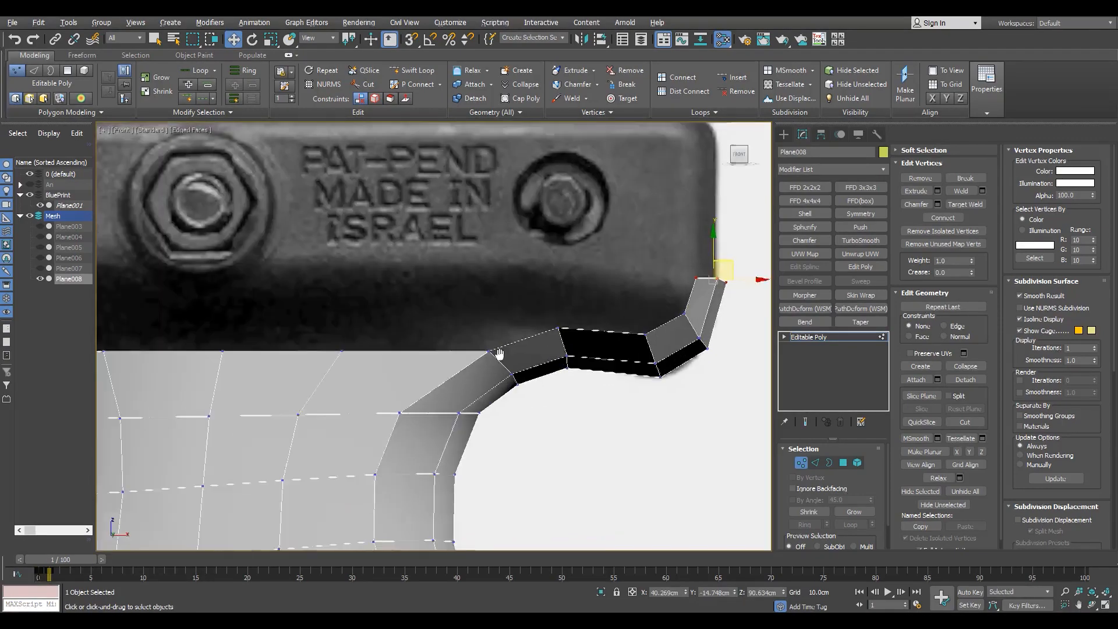
Step: Select the grip's middle top edges, leaving the front strip and the rear edges out of the selection
scroll(466, 349, "down", 3)
key("2")
double_click(457, 344)
left_click_drag(499, 374, 460, 324, "alt")
middle_click_drag(144, 382, 332, 380)
left_click_drag(399, 362, 285, 303, "alt")
middle_click_drag(555, 376, 445, 393)
left_click_drag(420, 294, 664, 278, "shift")
key("s")
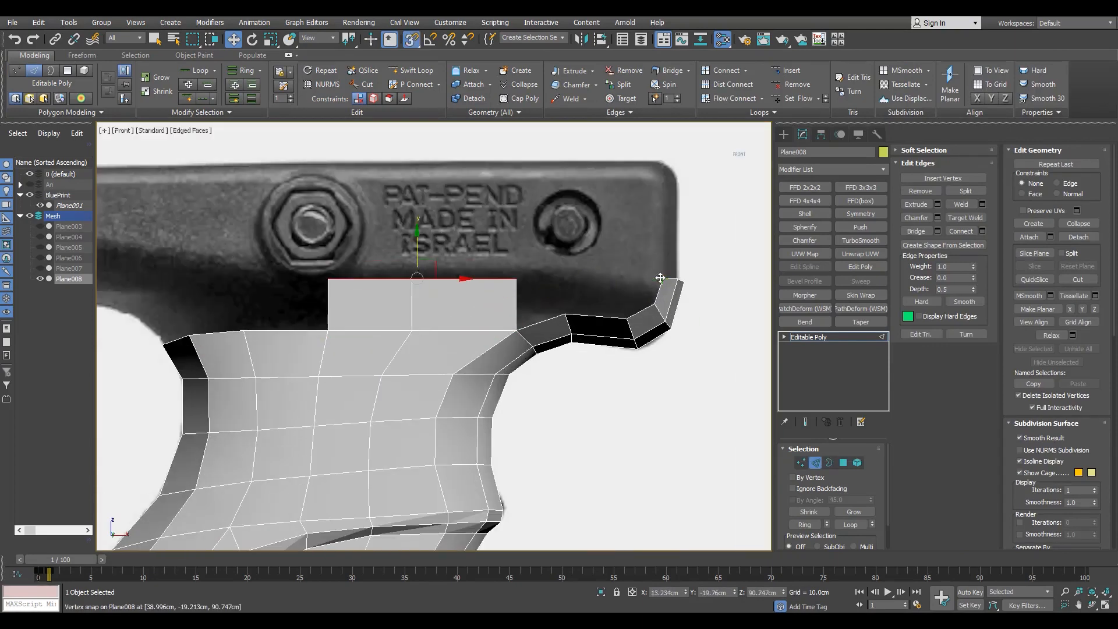
key("s")
scroll(567, 296, "up", 3)
key("ctrl+z")
Step: Add the strip's two inner top edges to the selection and extrude all of them straight up, snapped to the strip tip's height
left_click(550, 331, "ctrl")
left_click(607, 328, "ctrl")
left_click_drag(476, 297, 705, 276, "shift")
key("alt+y")
key("s")
key("s")
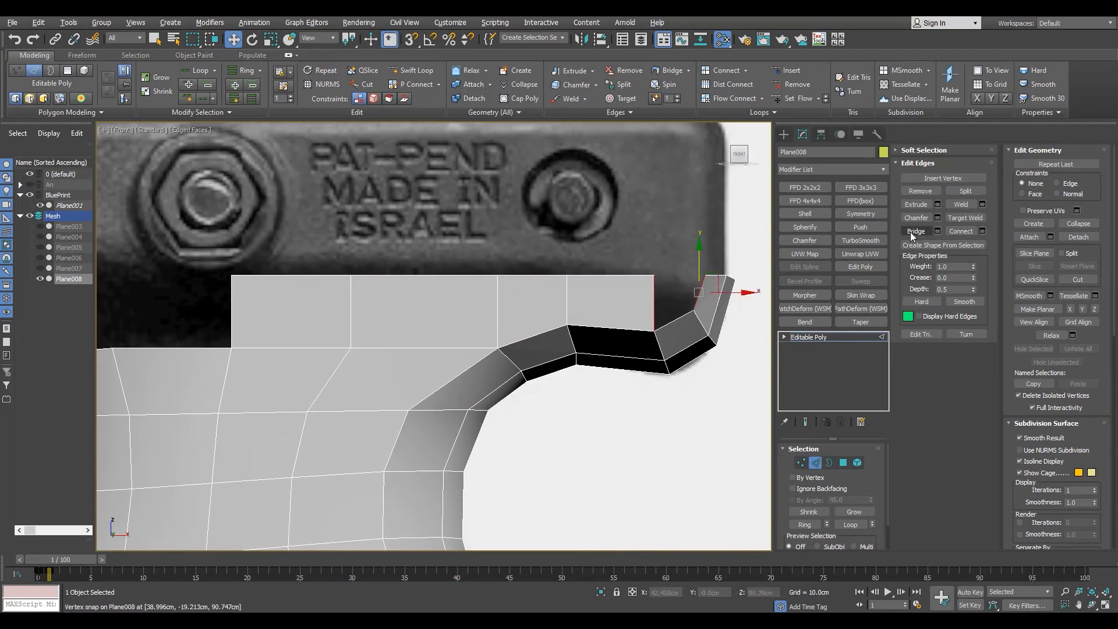
Step: Bridge the gap between the raised side wall and the strip's front tip, and check the result in perspective
left_click(911, 235)
key("p")
middle_click_drag(642, 374, 564, 336, "alt")
key("f")
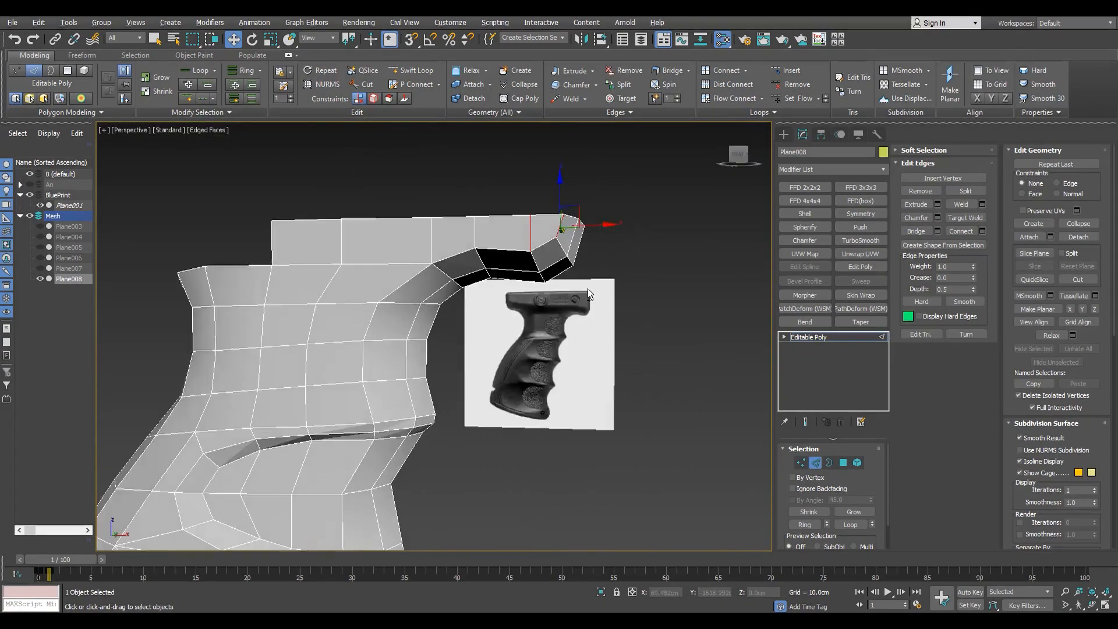
Step: Select the polygons of the new head side wall and front strip and detach them as a separate object
scroll(489, 294, "down", 2)
key("4")
left_click(604, 294)
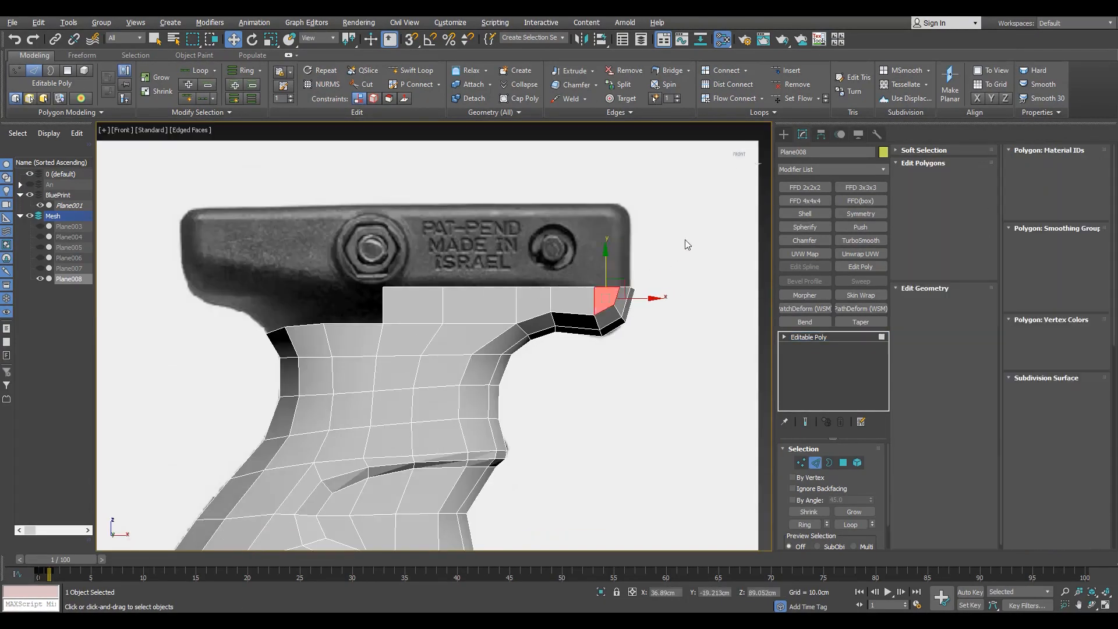
left_click(470, 294, "shift")
middle_click_drag(470, 295, 512, 276)
left_click(475, 98)
left_click(592, 317)
Step: Mirror the detached head piece horizontally and reset its transform
left_click(65, 226)
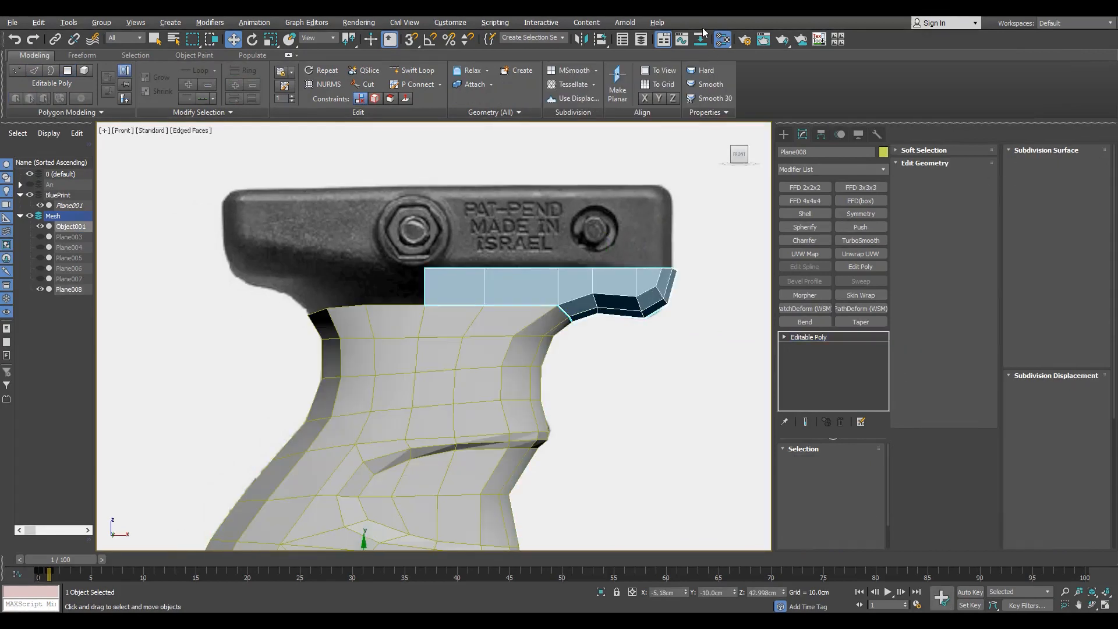
left_click(581, 39)
left_click(531, 403)
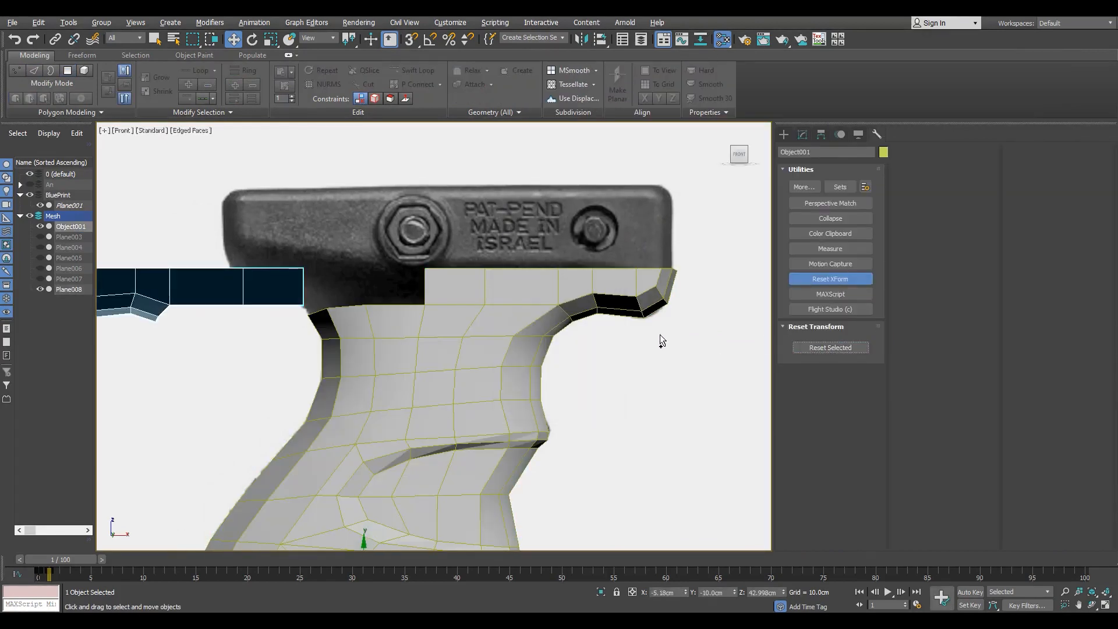
left_click(808, 337)
scroll(455, 239, "down", 2)
Step: Center the mirrored head piece's pivot on the object and snap the piece onto the grip's upper rear corner
left_click(821, 134)
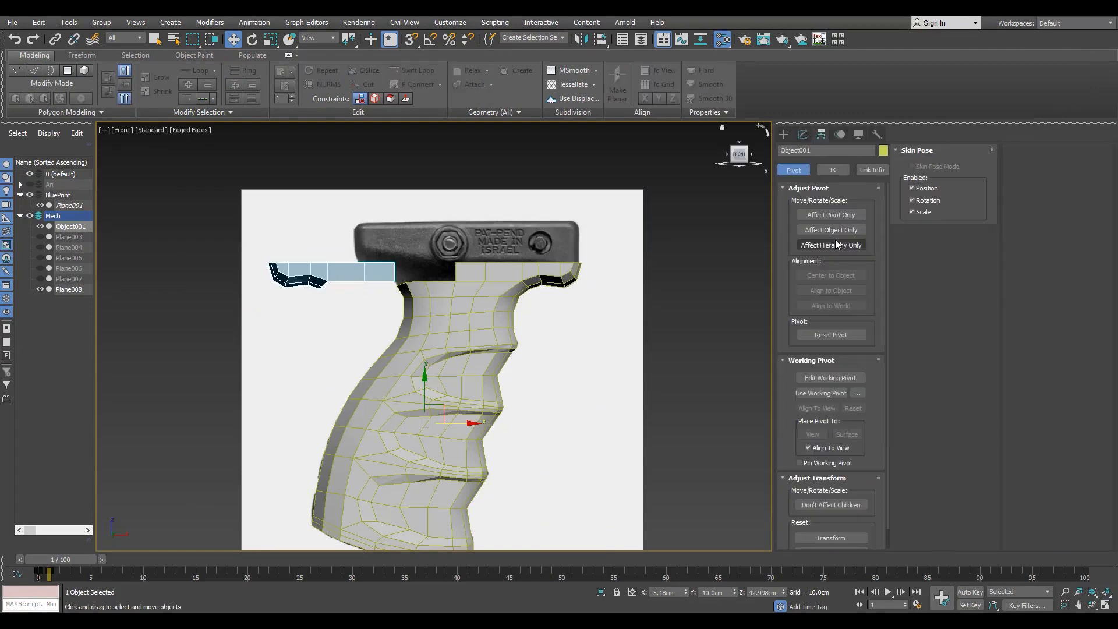
left_click(844, 218)
scroll(377, 239, "up", 4)
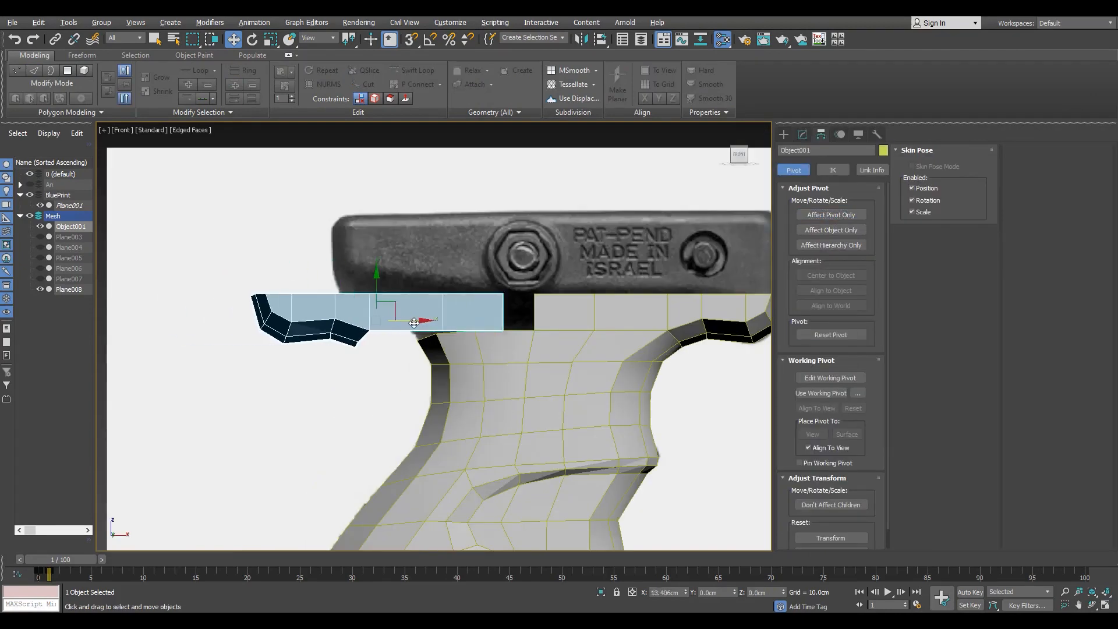
scroll(408, 321, "up", 4)
key("s")
left_click_drag(422, 311, 487, 315)
scroll(484, 293, "down", 5)
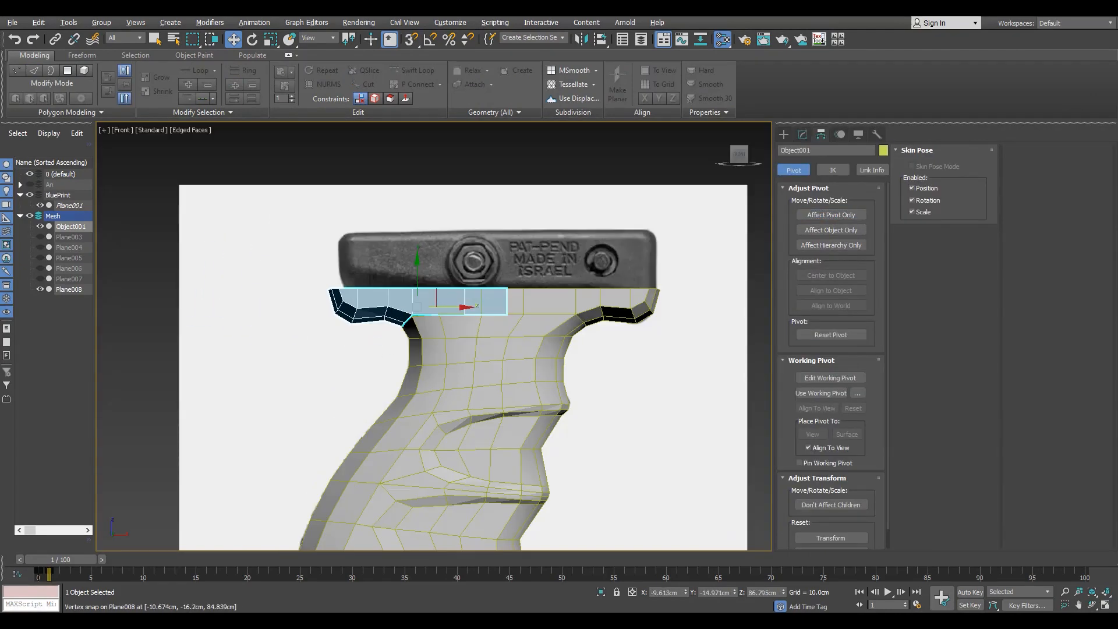
Step: Reposition the rear-tip and upper-edge vertices of the mirrored head piece to follow the dark curved contour on the blueprint
scroll(406, 281, "up", 5)
key("1")
left_click_drag(358, 280, 155, 414)
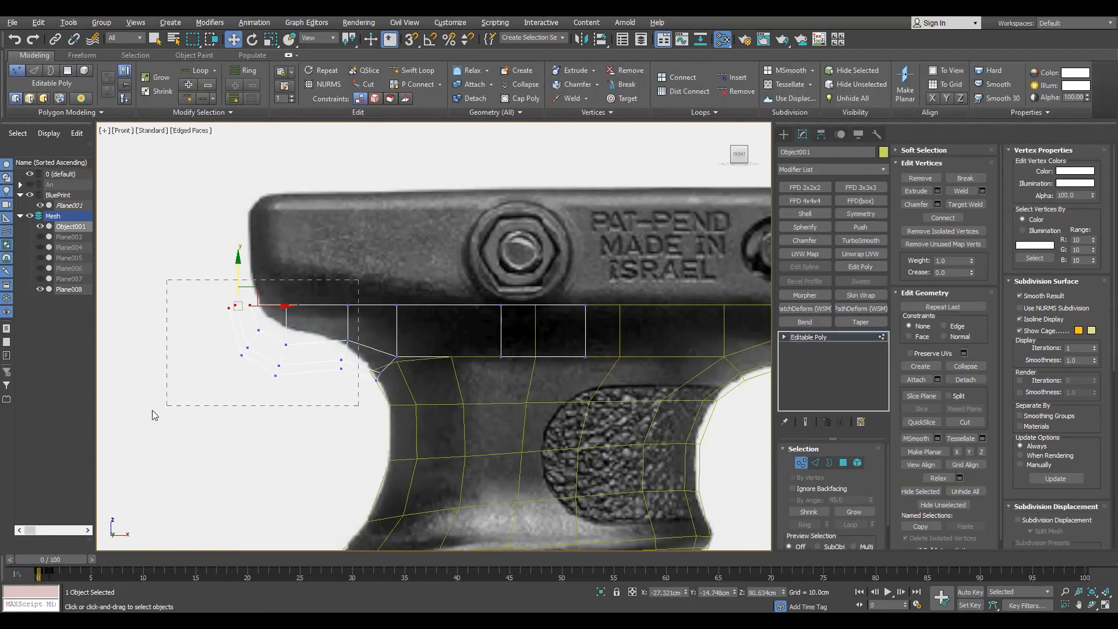
scroll(265, 286, "up", 2)
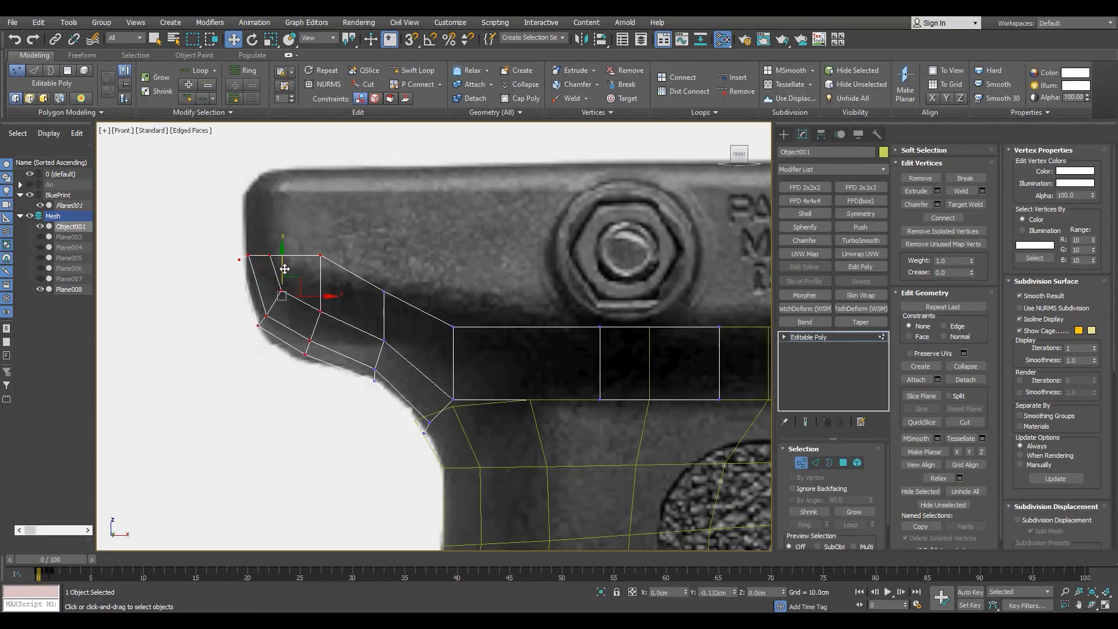
scroll(285, 269, "up", 3)
key("r")
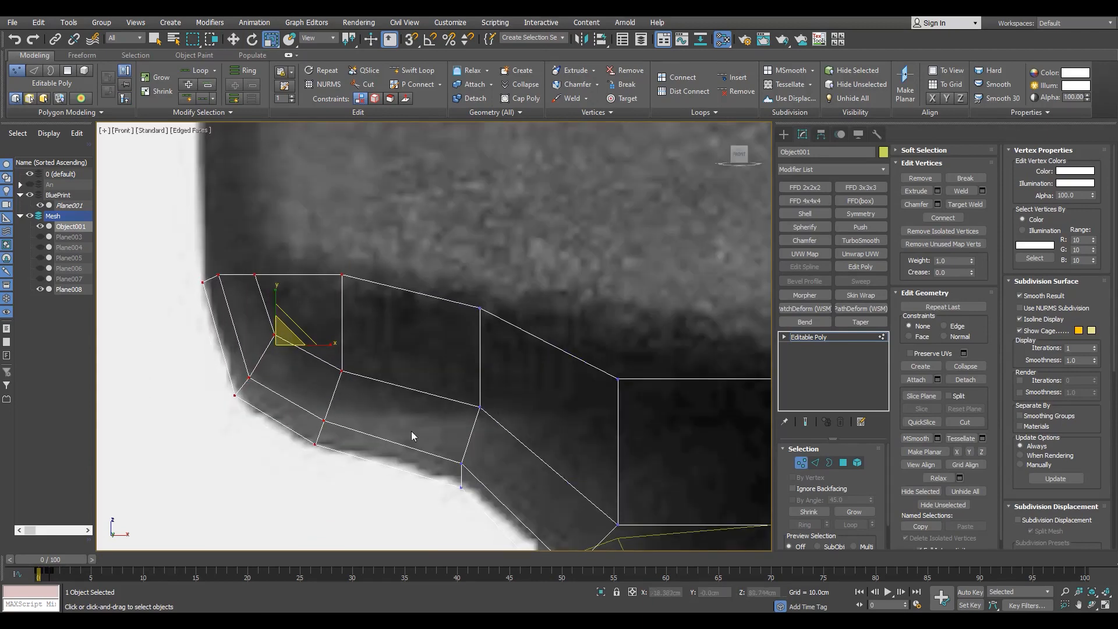
scroll(476, 468, "down", 4)
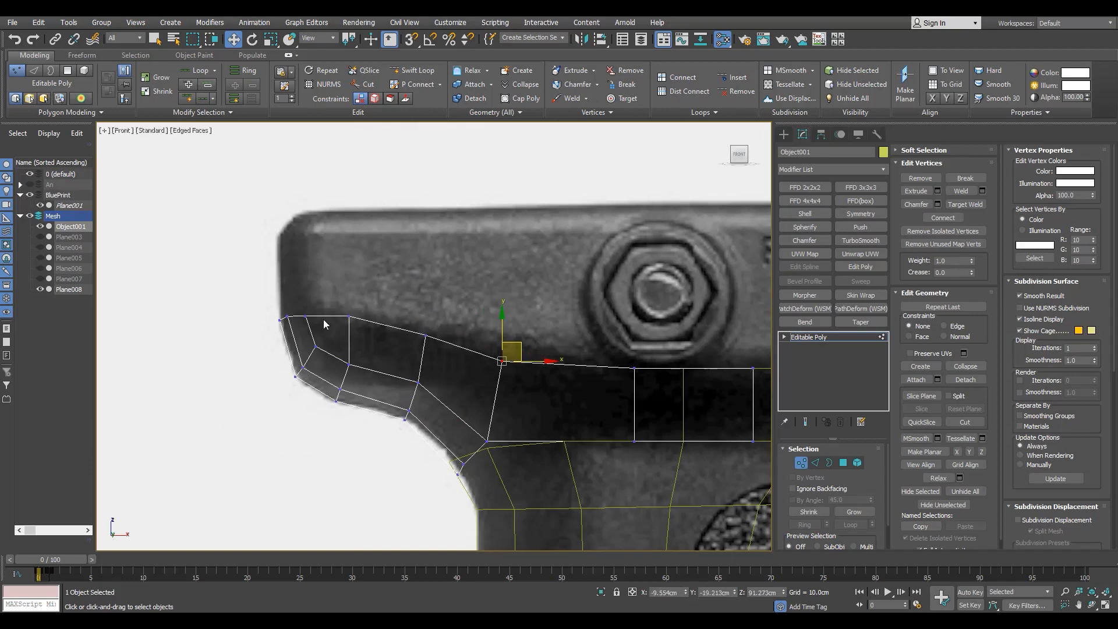
scroll(325, 324, "up", 3)
scroll(361, 327, "down", 3)
Step: Snap the lower vertices of the mirrored head piece onto the matching vertices at the grip's upper rear corner
scroll(389, 336, "up", 5)
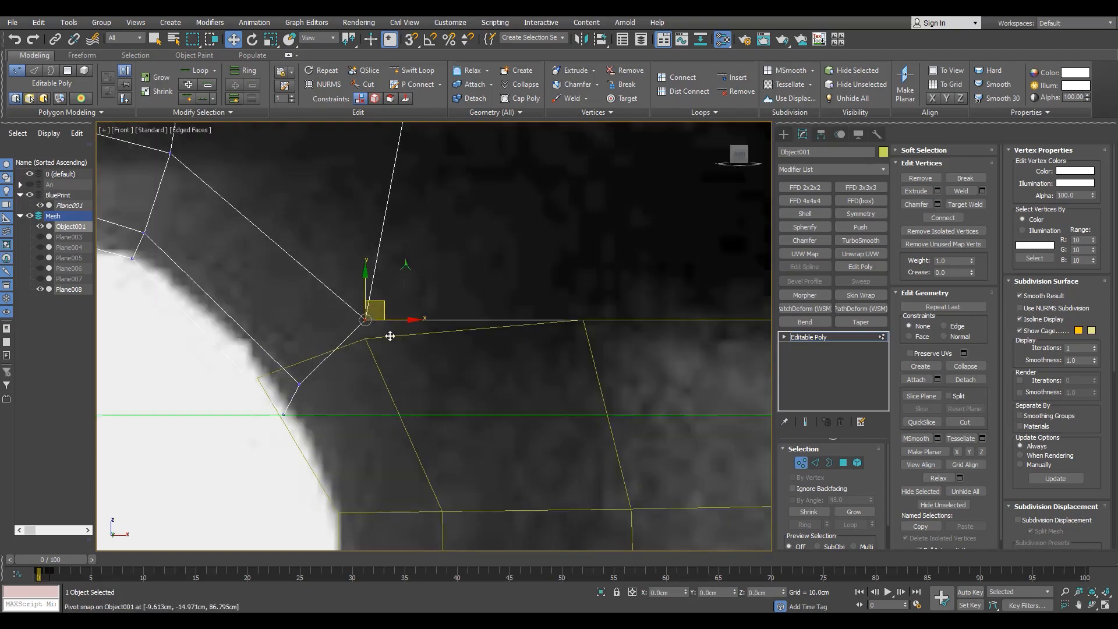
key("s")
left_click_drag(366, 320, 370, 342)
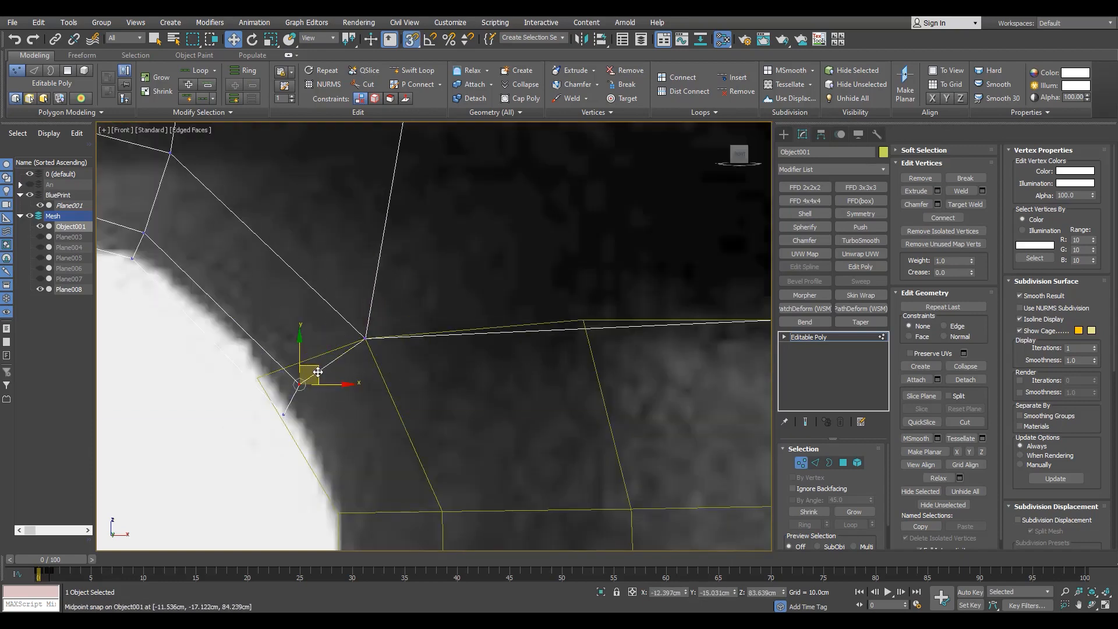
key("alt+w")
middle_click(591, 412)
key("alt+w")
middle_click_drag(592, 412, 408, 313, "alt")
key("s")
middle_click_drag(276, 317, 326, 340, "alt")
scroll(338, 345, "up", 3)
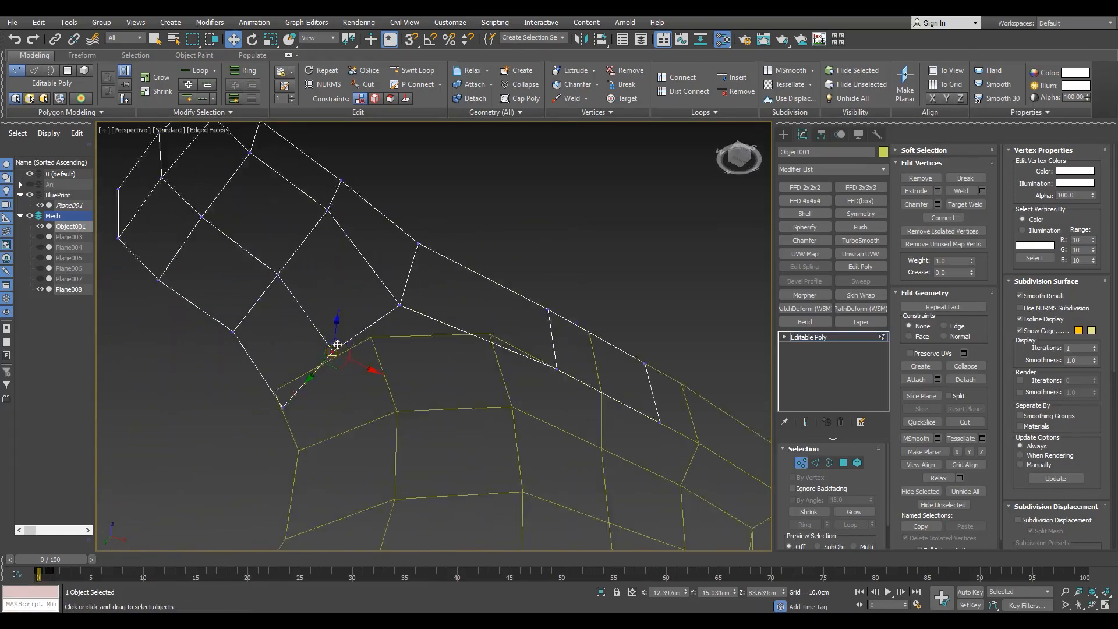
key("s")
key("alt+w")
middle_click(463, 257)
key("alt+w")
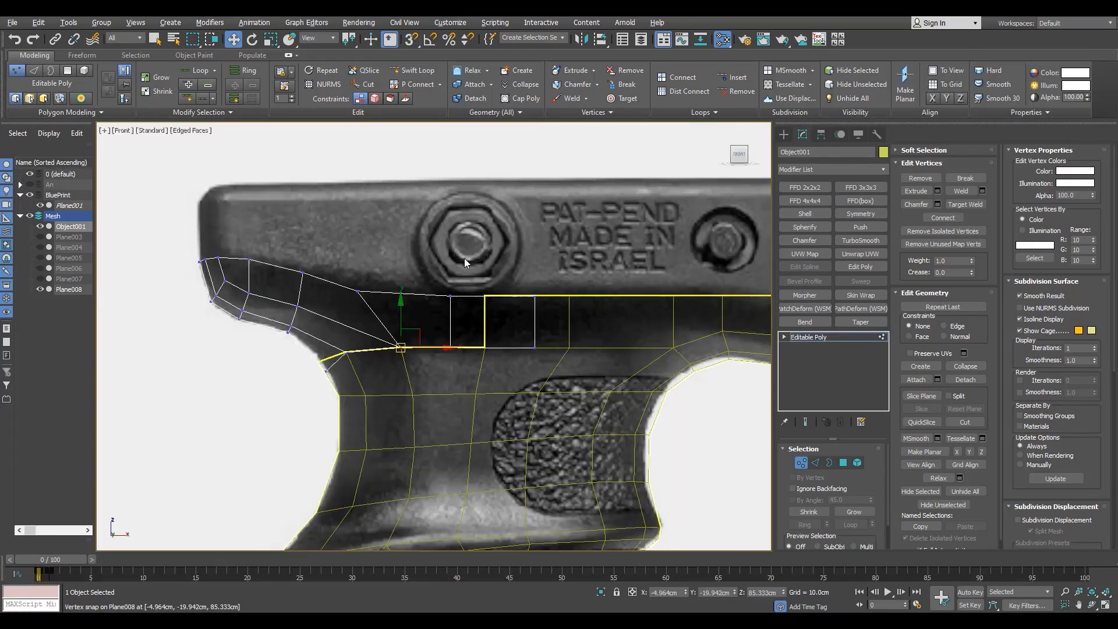
Step: Slide the end vertices of the head piece's strip along their edges and snap them to the grip's matching strip vertices
key("2")
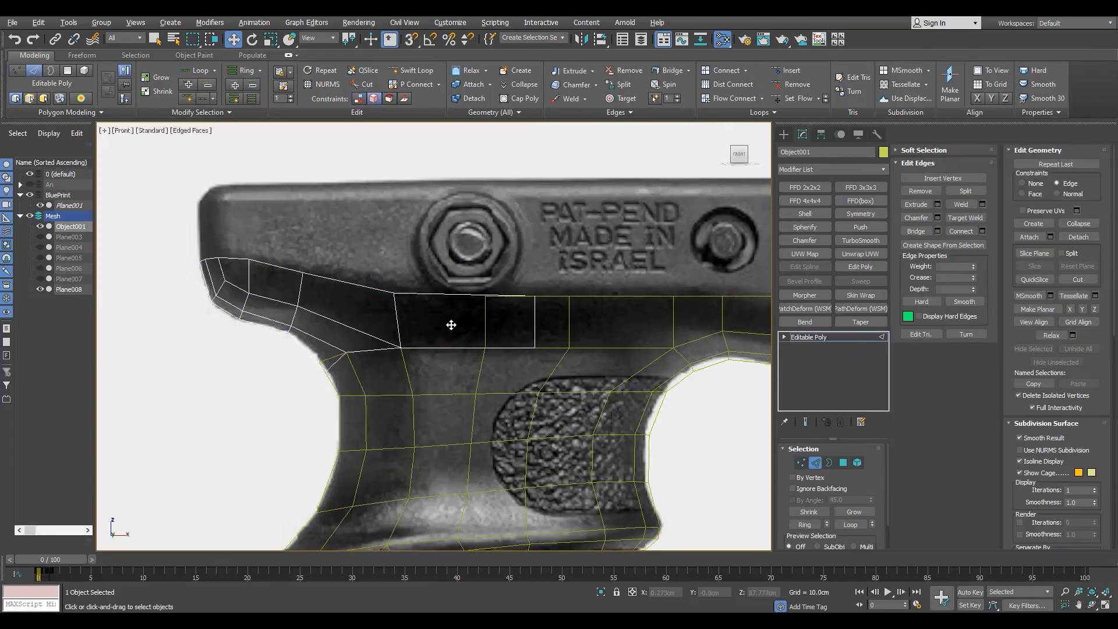
key("1")
left_click(534, 296)
key("shift+x")
scroll(525, 295, "up", 3)
key("s")
left_click_drag(554, 288, 447, 297)
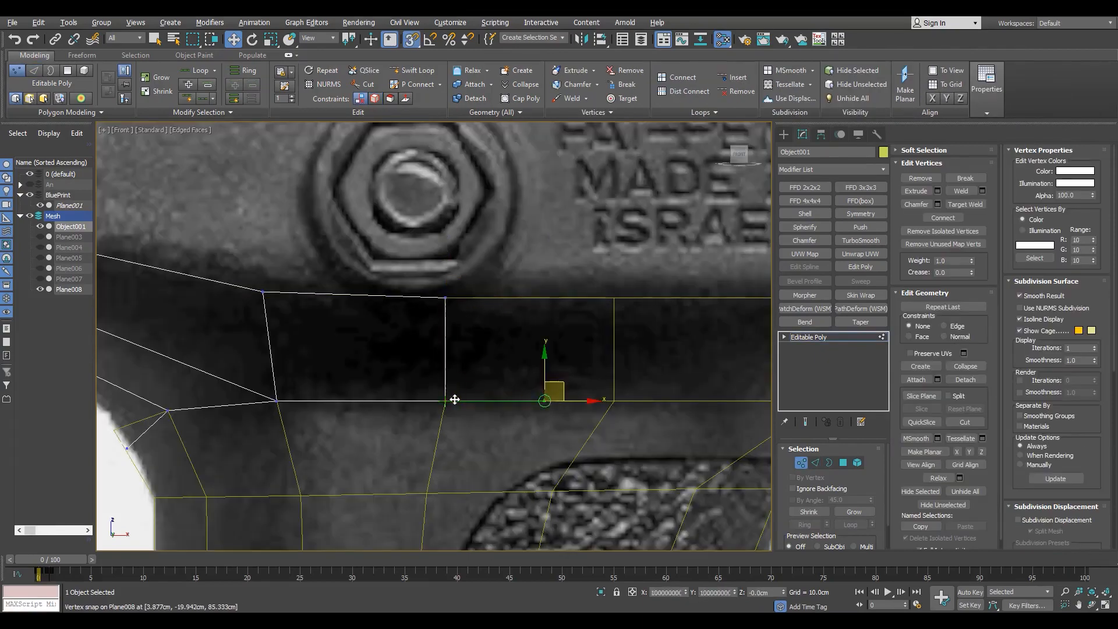
key("s")
Step: Align the lowest rear vertex of the head piece with the grip's rear outline corner and clear the edge constraint
middle_click_drag(455, 399, 780, 360)
left_click_drag(474, 396, 437, 425)
key("alt+1")
right_click(413, 365)
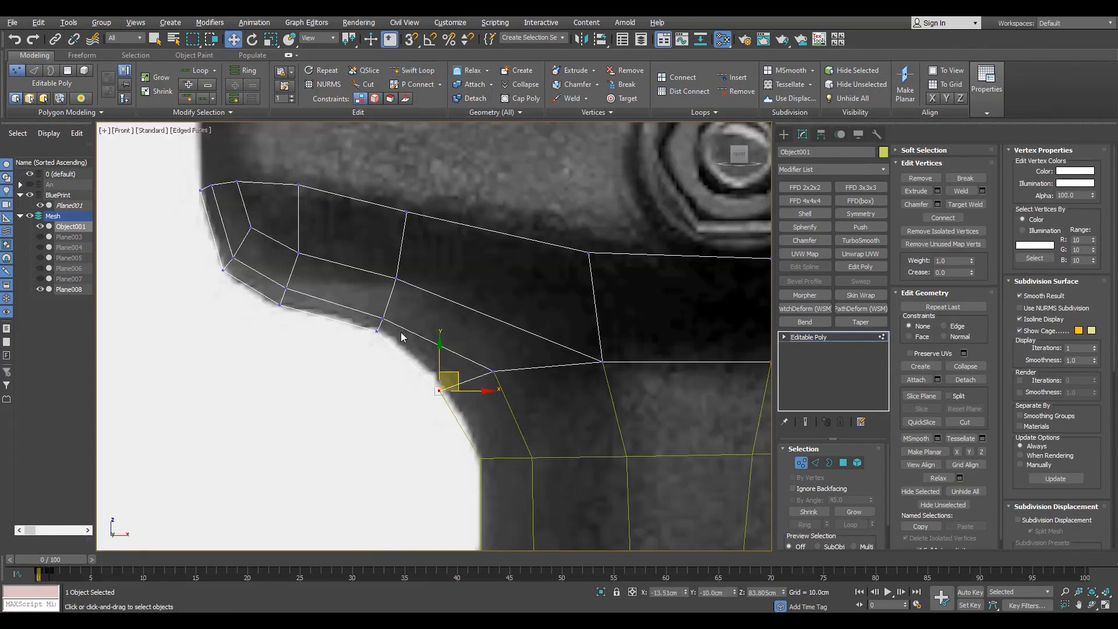
Step: Attach the mirrored rear head piece to the grip body mesh
key("alt+w")
middle_click(589, 436)
key("alt+w")
scroll(590, 435, "down", 4)
left_click_drag(52, 561, 62, 562)
scroll(425, 436, "down", 4)
scroll(425, 435, "up", 4)
key("1")
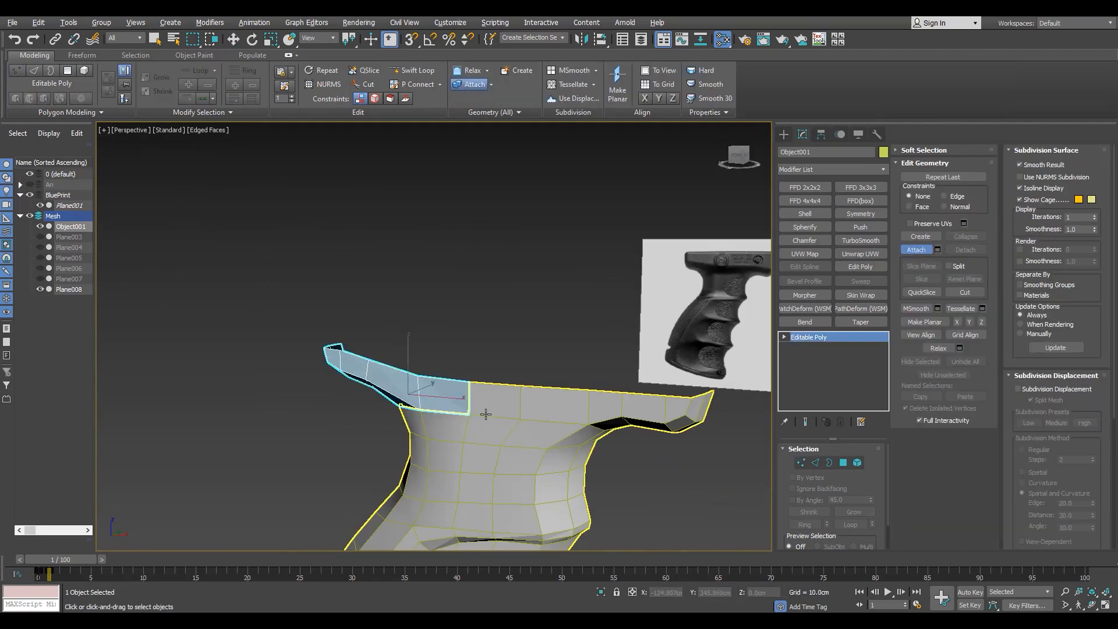
left_click(486, 414)
left_click(432, 387)
Step: Weld the open-border vertices of the combined grip mesh and inspect the remaining open borders from the side
scroll(432, 384, "up", 5)
key("3")
key("ctrl+a")
left_click(801, 462, "ctrl")
scroll(539, 457, "down", 5)
middle_click_drag(540, 456, 562, 443, "alt")
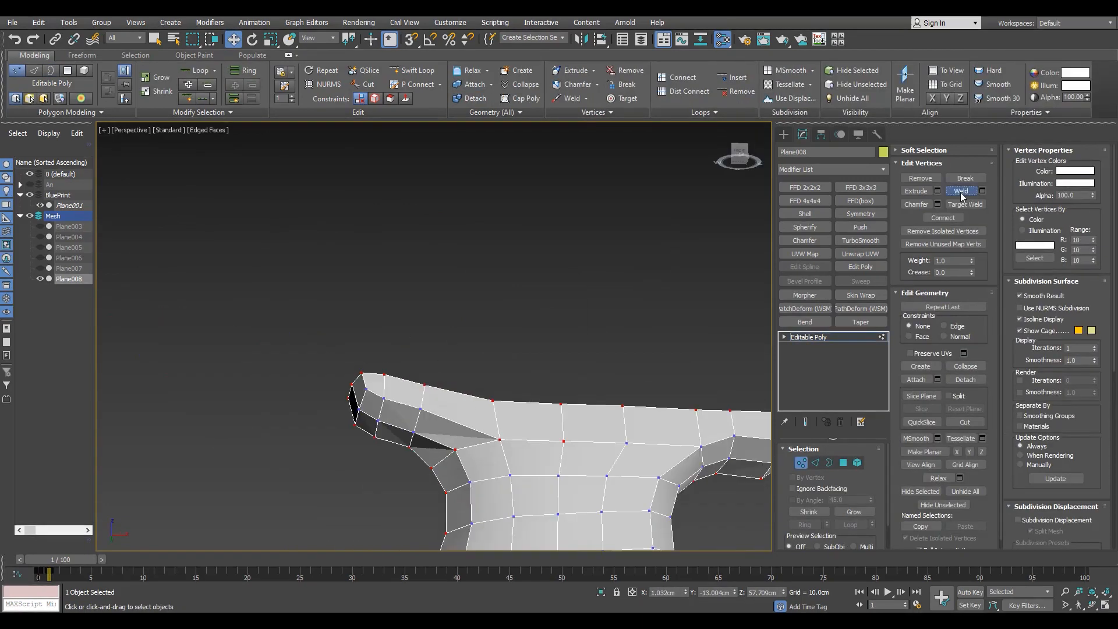
left_click(961, 192)
key("3")
scroll(512, 350, "down", 4)
scroll(513, 350, "up", 3)
middle_click_drag(495, 350, 454, 389, "alt")
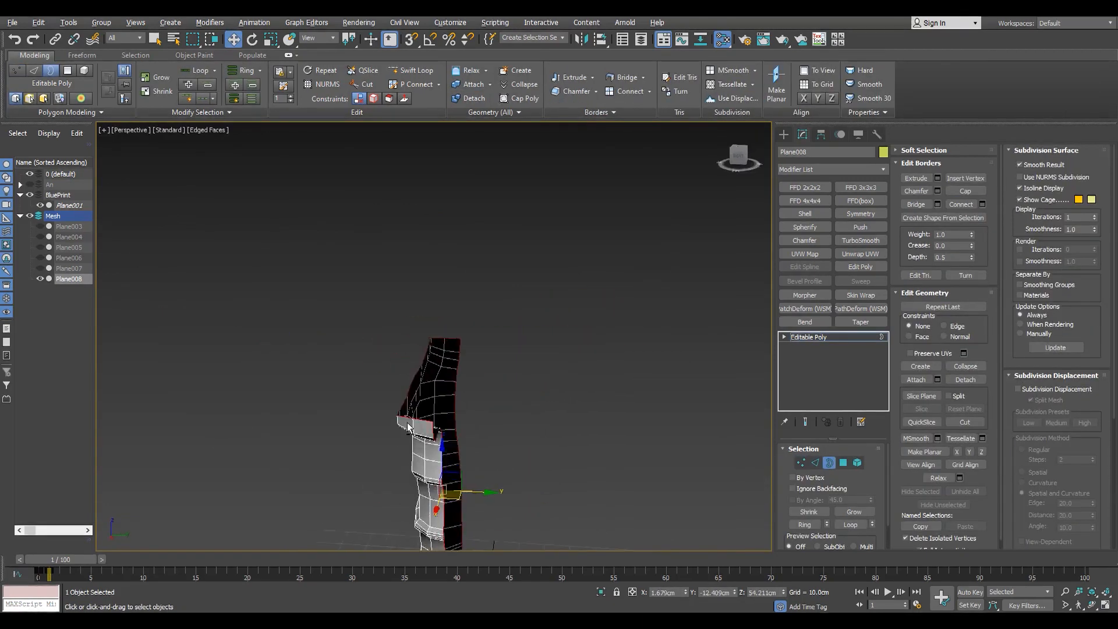
Step: Apply a Symmetry modifier to the grip mesh with Z as the mirror axis
key("alt+w")
key("alt+w")
middle_click_drag(642, 481, 482, 443, "alt")
key("6")
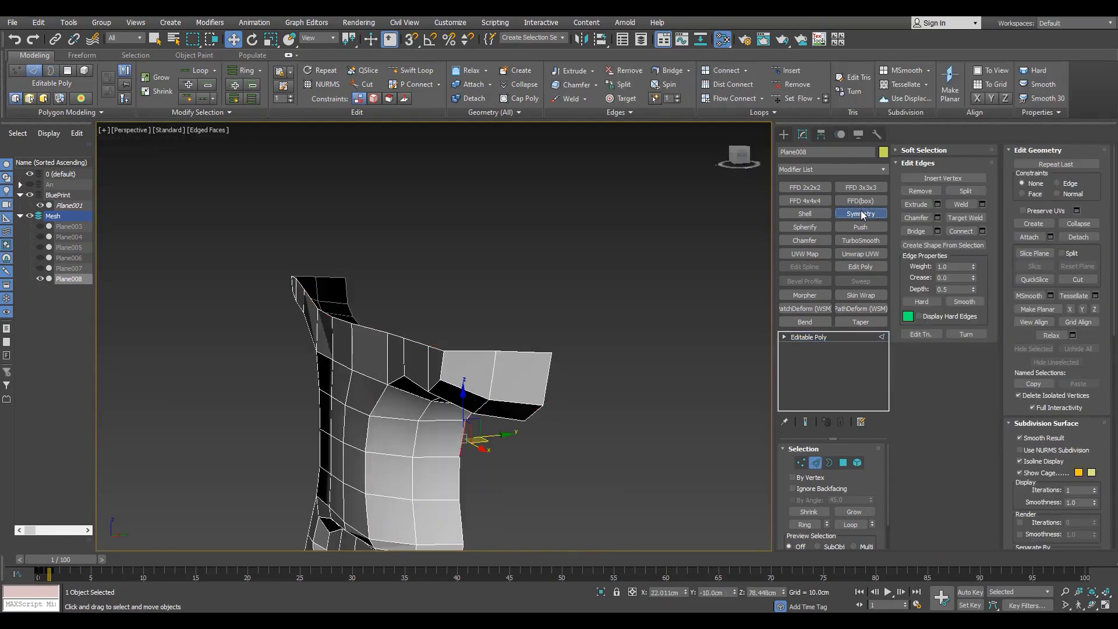
left_click(861, 214)
left_click(847, 472)
scroll(597, 453, "down", 5)
Step: In the base Editable Poly, extend the head's upper edge loop upward to the blueprint's upper edge and level it
key("f")
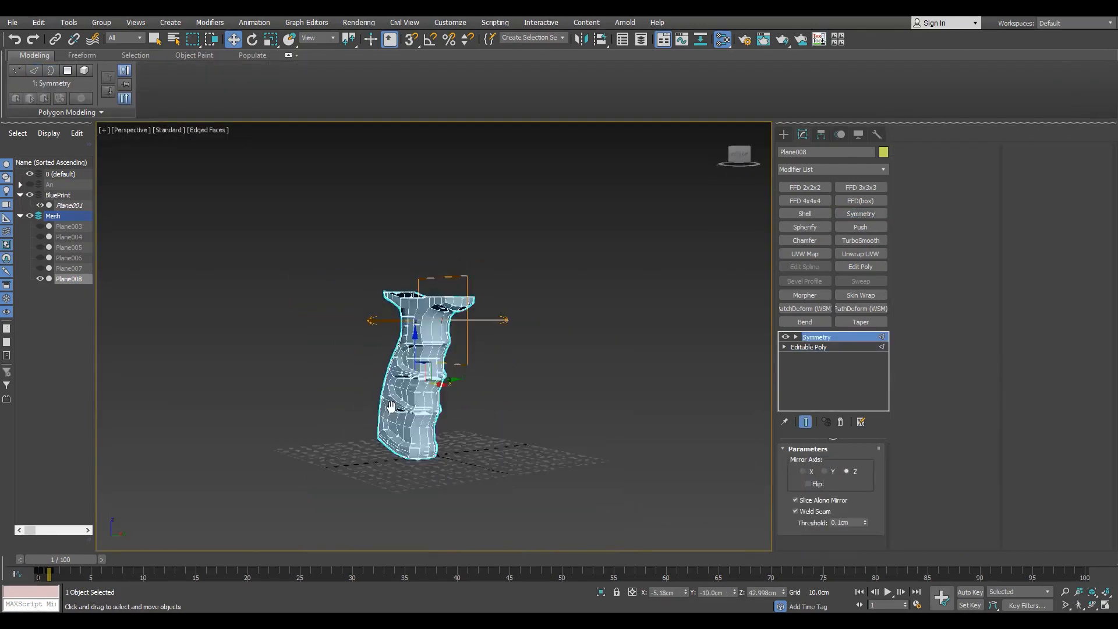
scroll(475, 412, "up", 5)
left_click(815, 348)
scroll(582, 352, "up", 2)
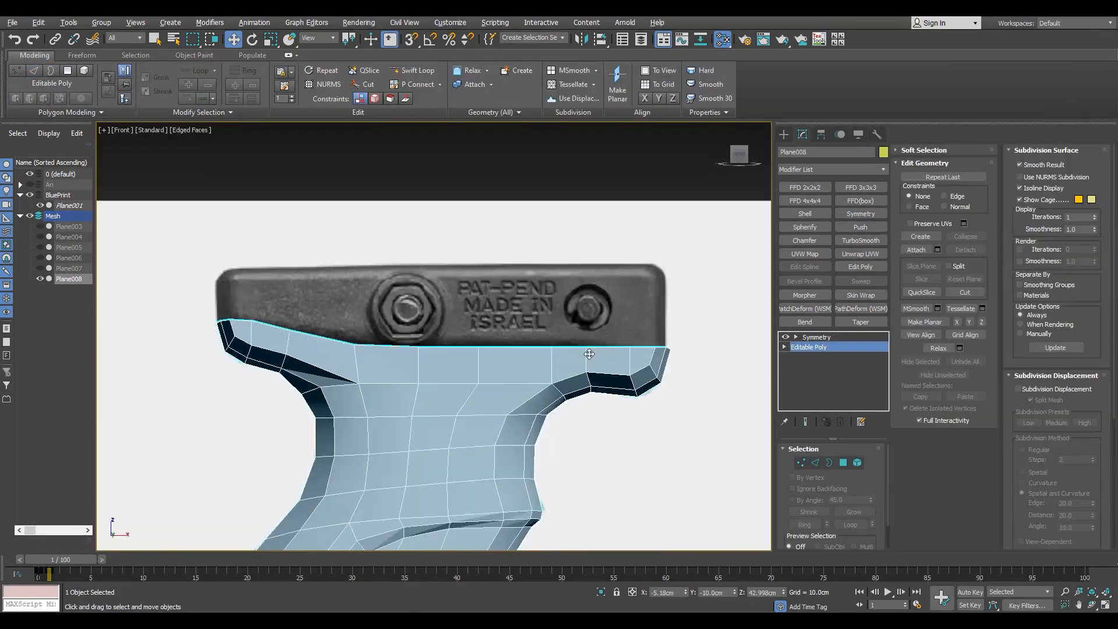
key("2")
double_click(524, 346)
left_click_drag(443, 301, 443, 230)
key("p")
middle_click_drag(598, 431, 481, 358, "alt")
key("ctrl+e")
scroll(460, 367, "up", 3)
key("f")
Step: Select the row of vertices along the base of the new head wall and slide it vertically with the edge constraint
key("1")
scroll(256, 336, "up", 2)
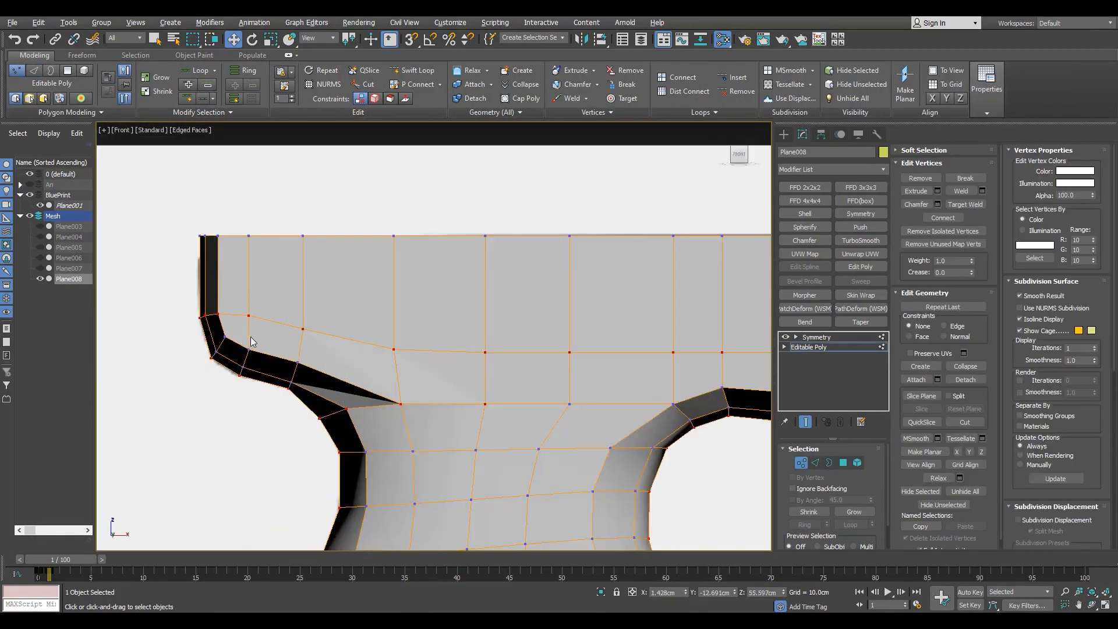
key("F3")
middle_click_drag(645, 347, 414, 347)
left_click_drag(417, 302, 570, 362, "ctrl")
middle_click_drag(309, 275, 486, 333)
scroll(486, 333, "down", 2)
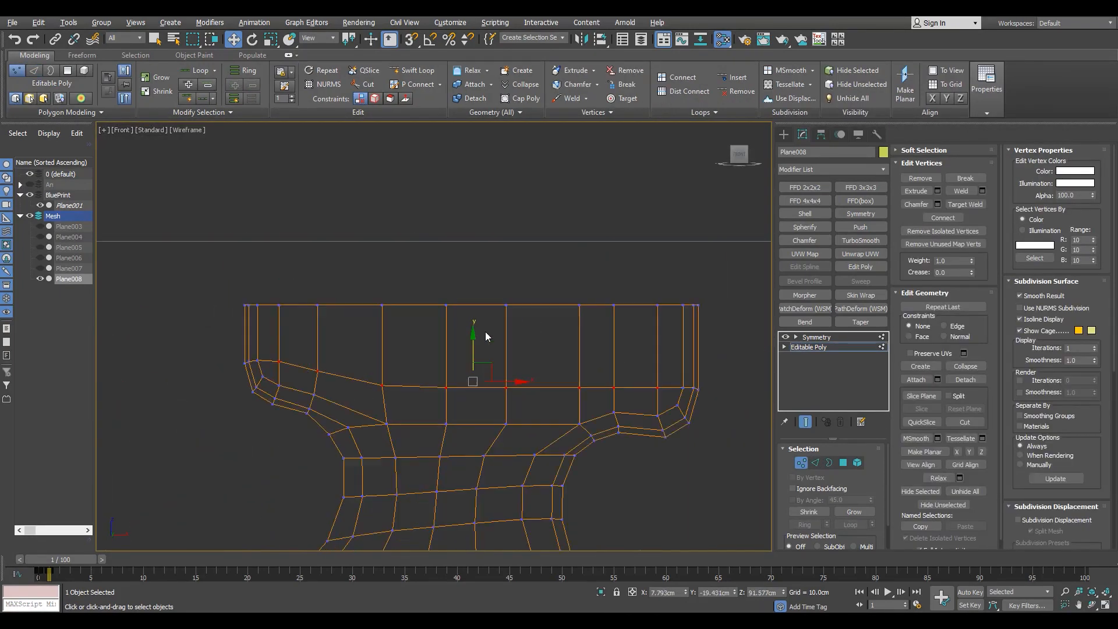
key("F3")
key("p")
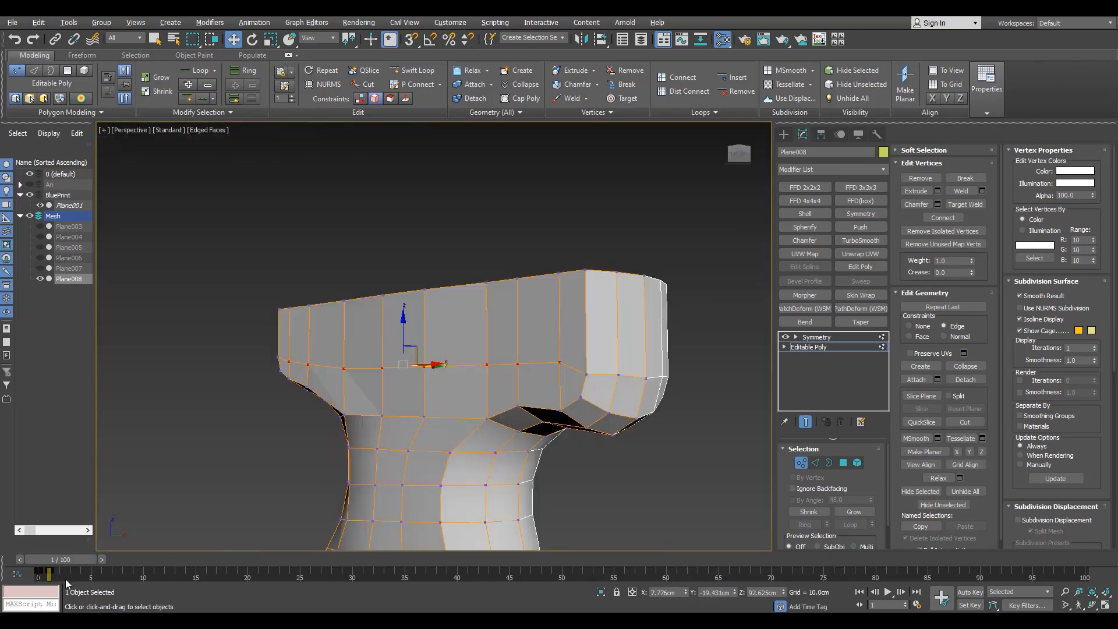
key("grave")
middle_click_drag(517, 413, 489, 389, "alt")
left_click_drag(404, 329, 406, 336)
middle_click_drag(406, 336, 501, 344, "alt")
Step: Nudge the end vertex of the head wall's lower row slightly upward
scroll(227, 345, "up", 2)
left_click(222, 360)
left_click_drag(226, 329, 227, 326)
scroll(413, 427, "down", 3)
Step: Select the head's side-wall polygons and move them outward along Y without the edge constraint to widen the head
key("4")
left_click(510, 396)
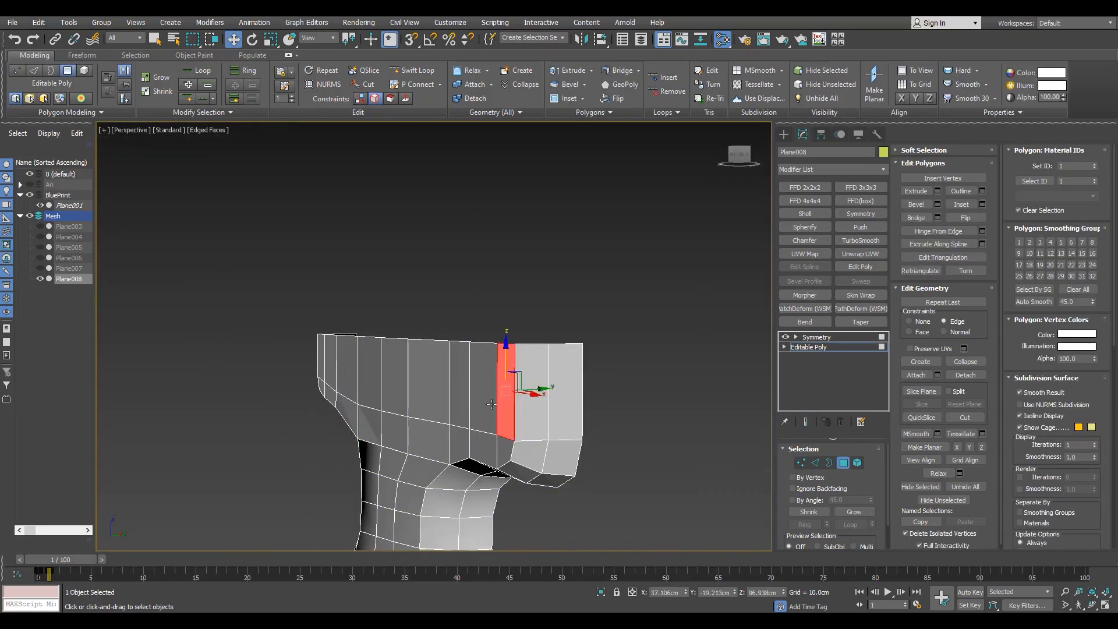
left_click(379, 373, "ctrl")
left_click(320, 357, "ctrl")
middle_click_drag(320, 357, 427, 372, "alt")
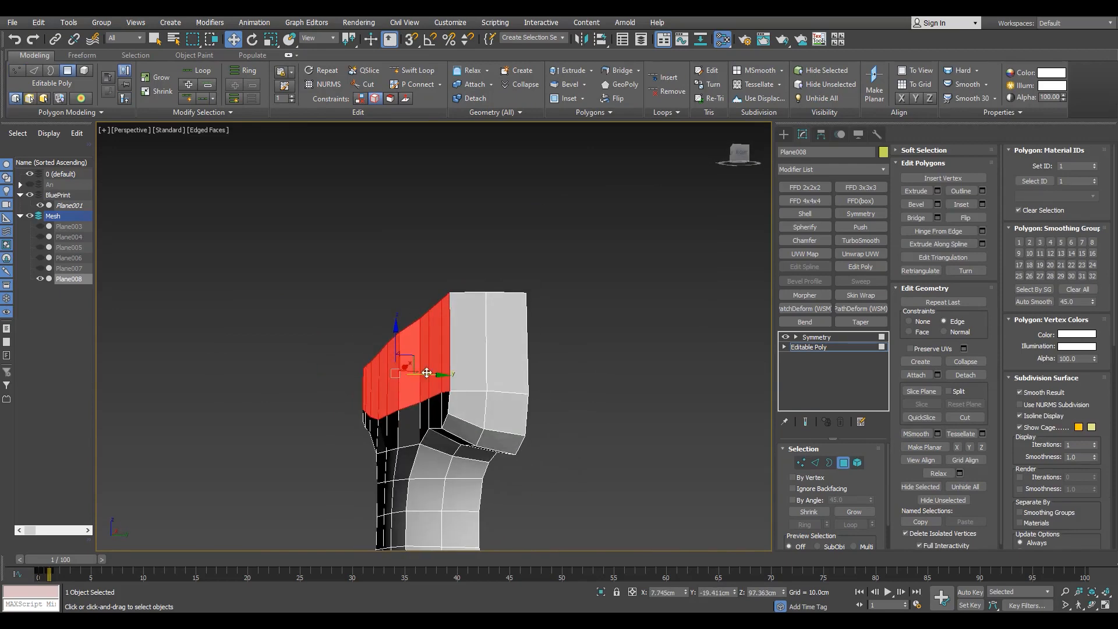
key("shift+x")
left_click_drag(431, 380, 412, 380)
key("alt+1")
middle_click_drag(412, 380, 429, 422, "alt")
left_click(496, 417)
right_click(497, 416)
scroll(428, 422, "up", 4)
middle_click_drag(352, 415, 297, 455, "alt")
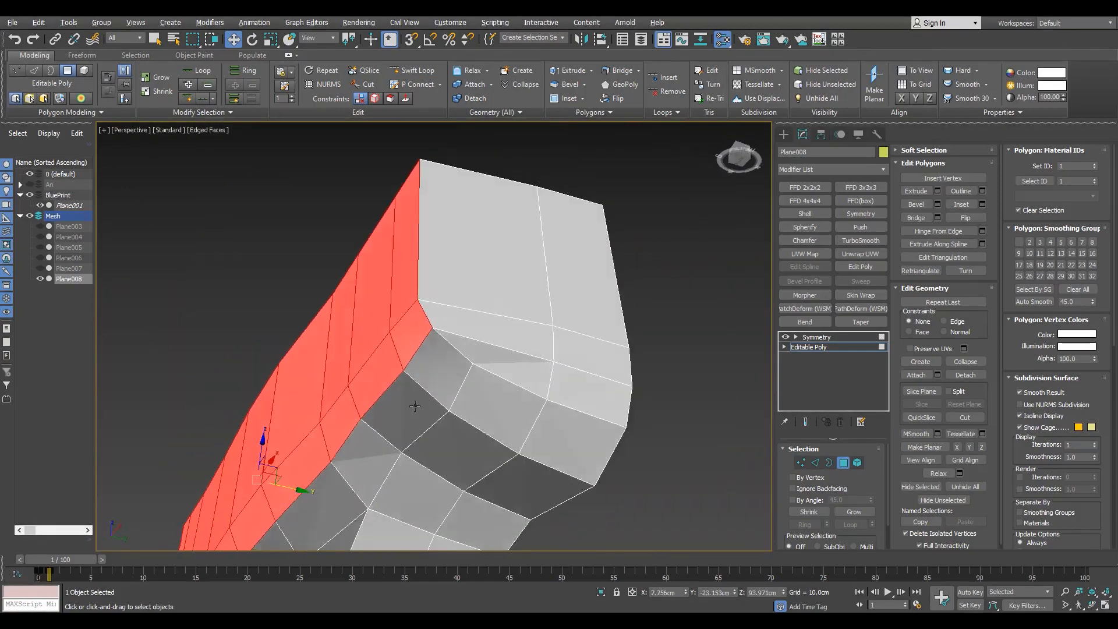
Step: In the Right view, reposition the middle vertices on the slope beneath the head's side wall to even out its profile
key("alt+w")
right_click(291, 453)
key("alt+w")
key("1")
scroll(361, 315, "up", 3)
key("F3")
scroll(391, 324, "down", 3)
left_click(379, 334)
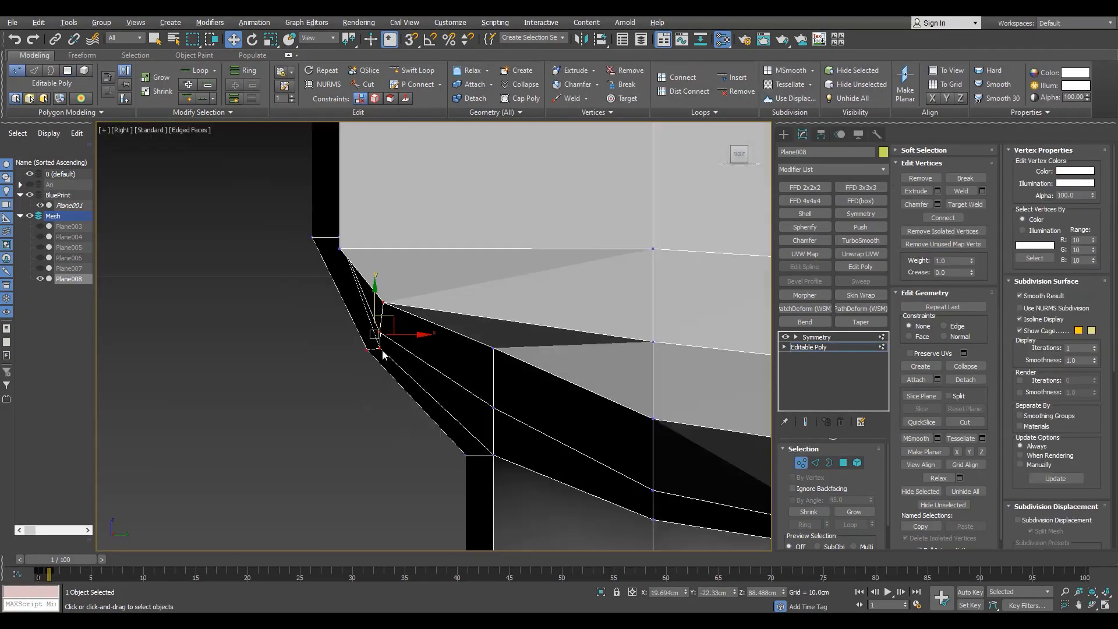
scroll(383, 336, "up", 3)
left_click(374, 366)
left_click_drag(387, 313, 383, 290)
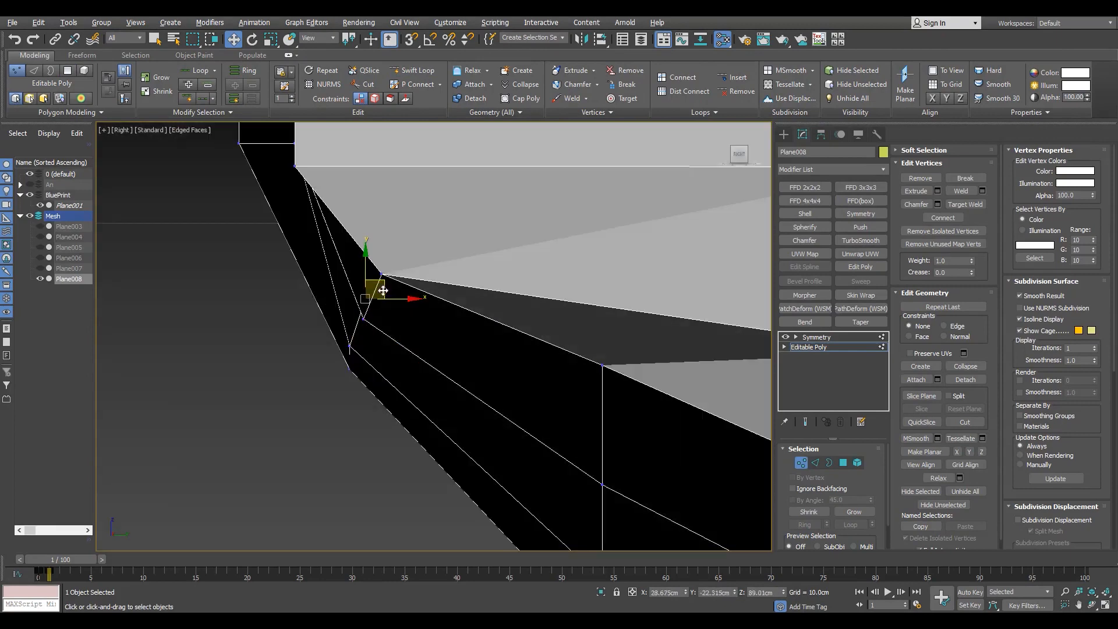
Step: Move the outermost corner vertices beneath the head's side wall inward to smooth the lower silhouette
key("F3")
key("F3")
key("F3")
scroll(328, 208, "up", 2)
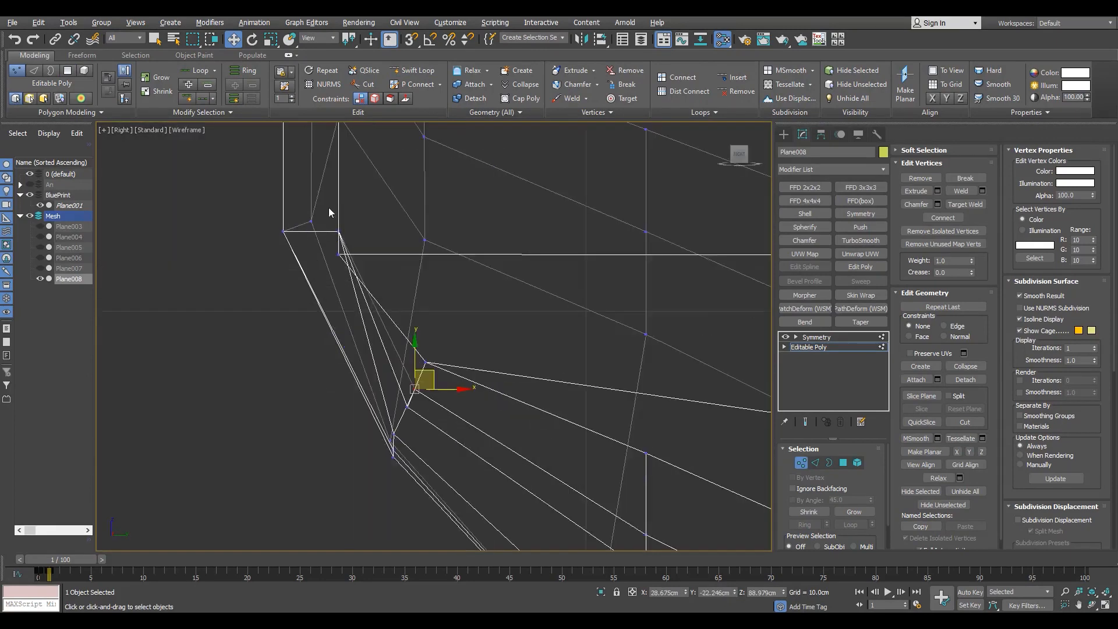
key("F3")
scroll(336, 243, "down", 2)
left_click_drag(342, 379, 376, 350)
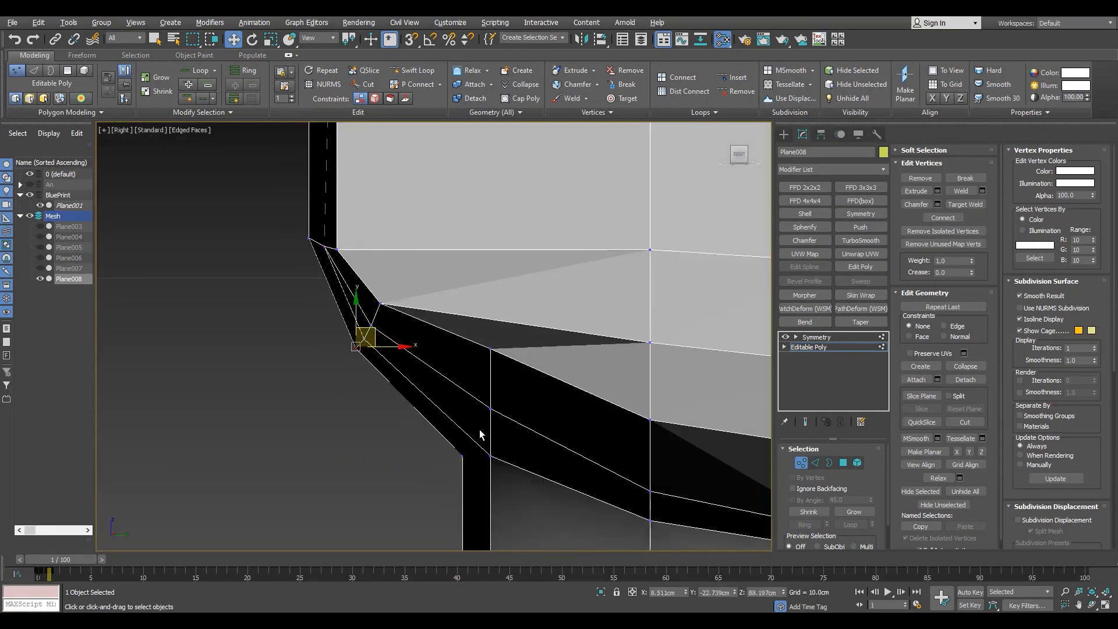
Step: Select the upper row of the head's side-wall polygons and work on them with the Scale tool in perspective
key("p")
mouse_move(479, 429)
middle_mouse_down("alt")
mouse_move(432, 430)
mouse_move(475, 466)
mouse_move(549, 480)
mouse_move(485, 447)
middle_mouse_up("alt")
key("4")
key("r")
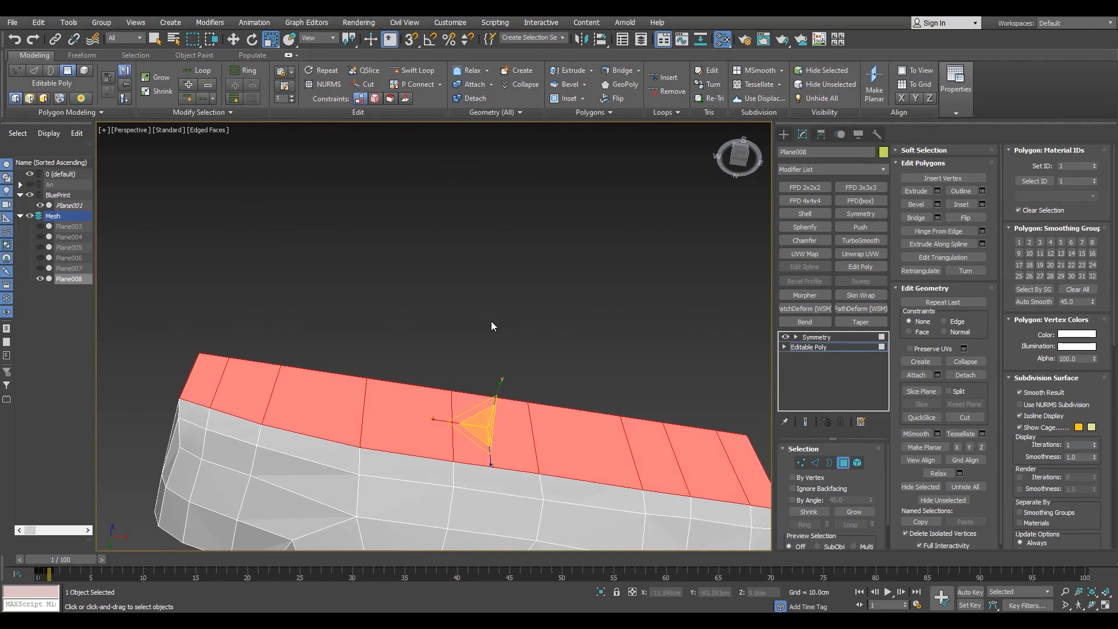
middle_click_drag(492, 327, 344, 280, "alt")
Step: Switch the reference coordinate system to Local and adjust the edge rows beneath the head and around its front end
key("w")
key("2")
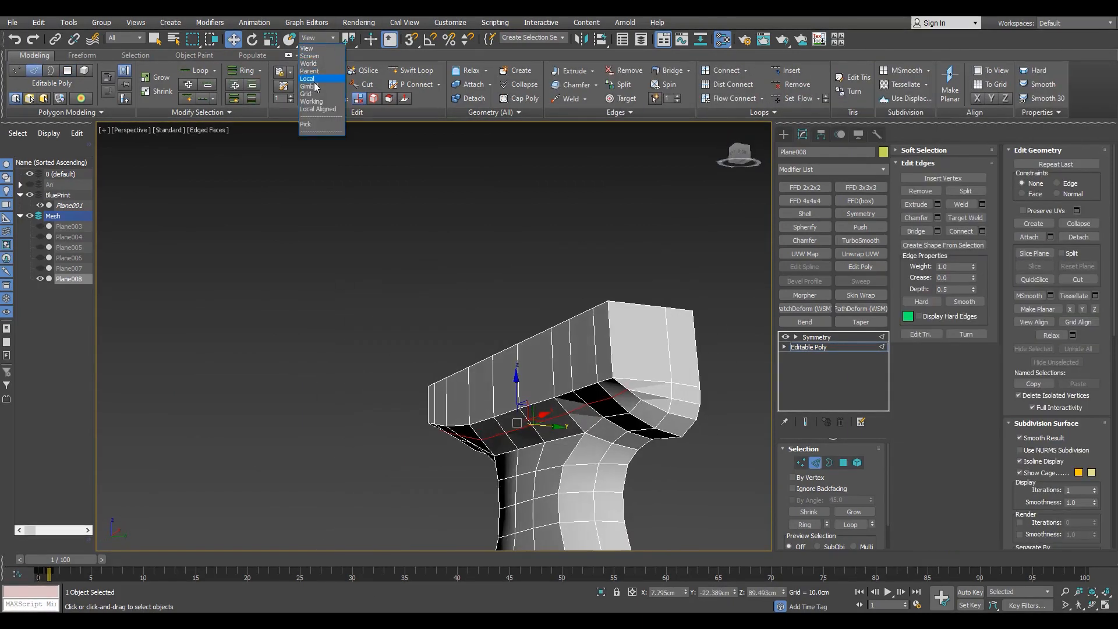
left_click(314, 79)
middle_click_drag(477, 431, 503, 447, "alt")
scroll(501, 451, "up", 4)
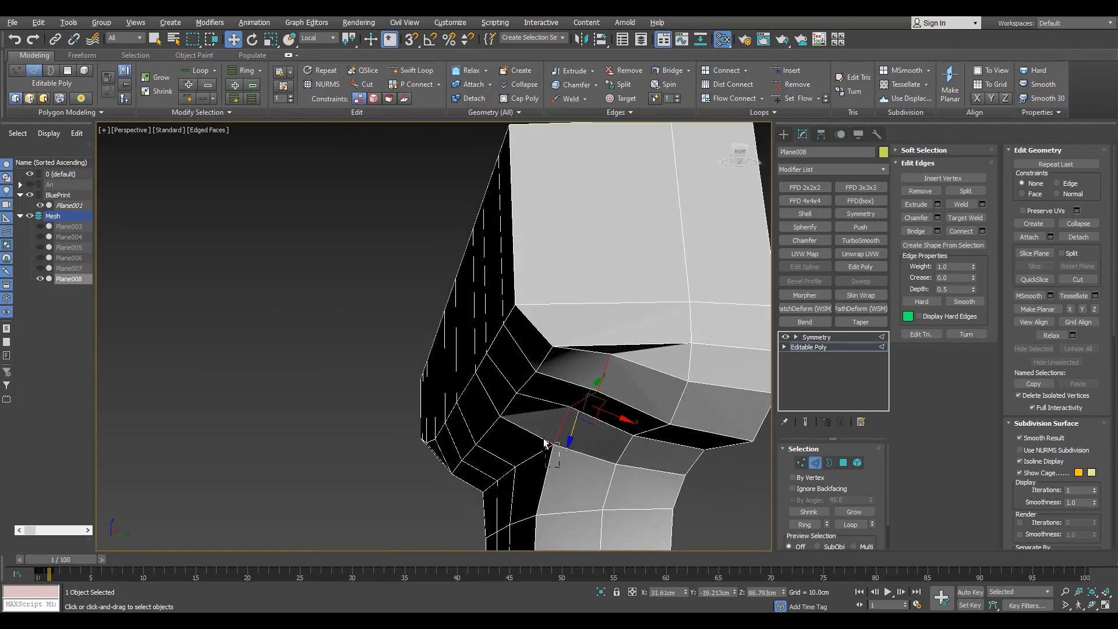
scroll(582, 440, "down", 4)
middle_click_drag(581, 439, 646, 381, "alt")
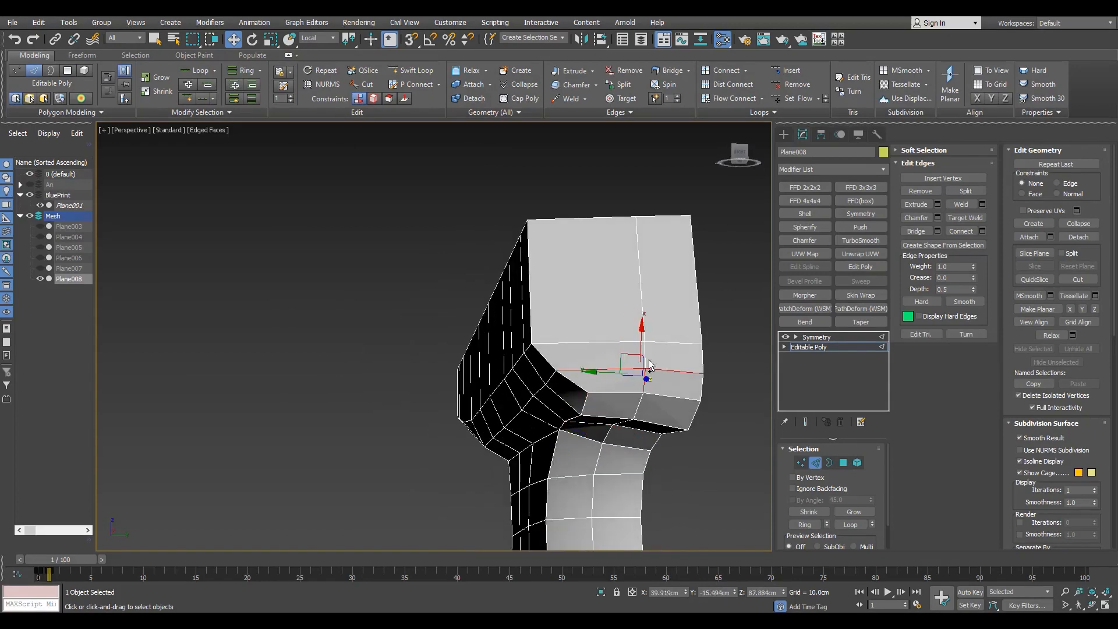
middle_click_drag(642, 316, 600, 349, "alt")
Step: Cut vertical edges across the head's front end face, connecting the lower row's vertices to the upper edge
key("alt+c")
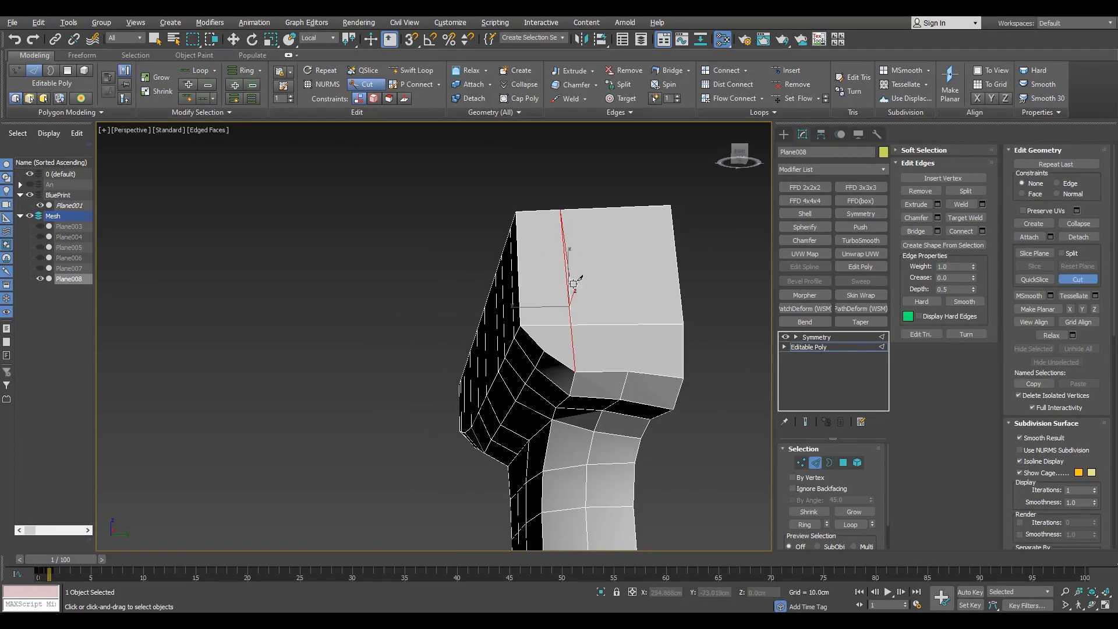
key("1")
left_click(628, 372)
left_click(618, 208)
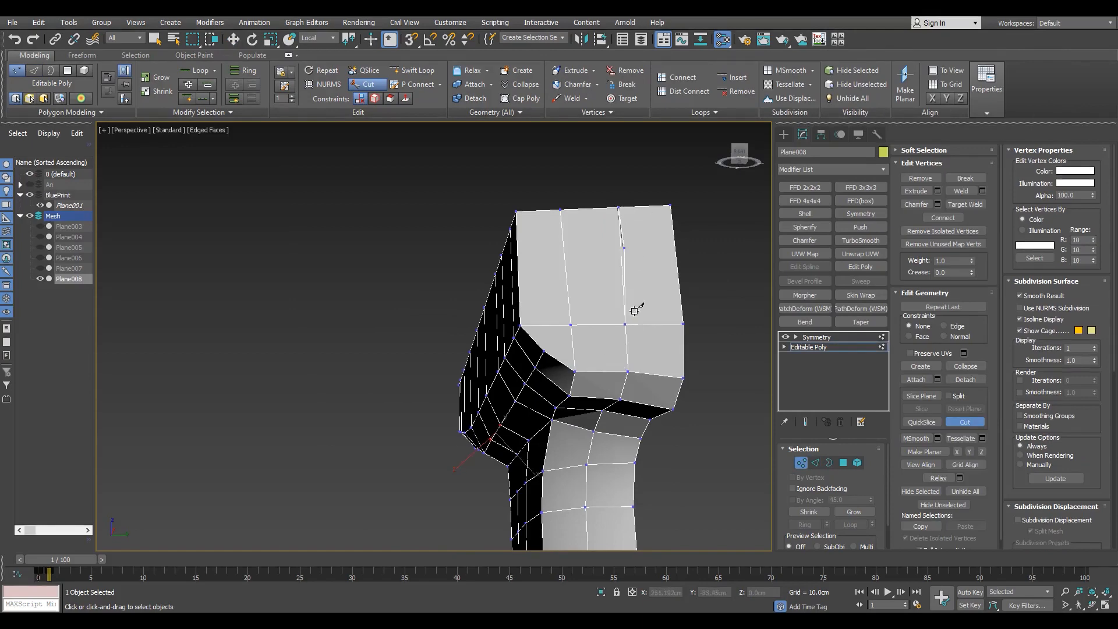
right_click(631, 315)
Step: Insert an edge loop with Swift Loop across the polygons beneath the head's rear end
middle_click_drag(559, 349, 381, 383, "alt")
scroll(380, 383, "up", 3)
key("2")
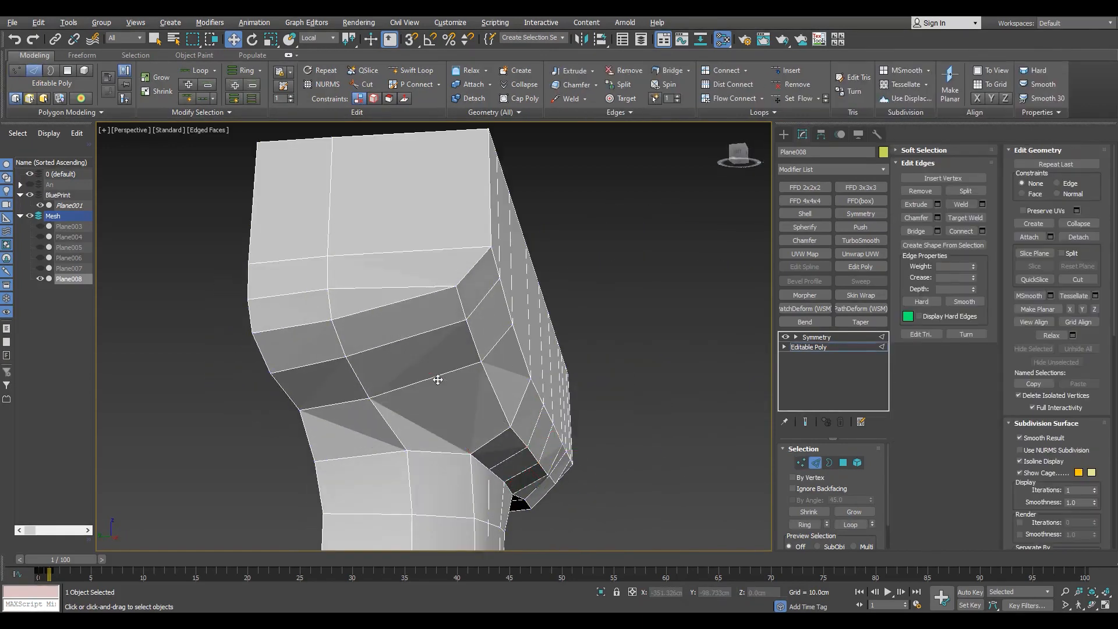
key("alt+shift+w")
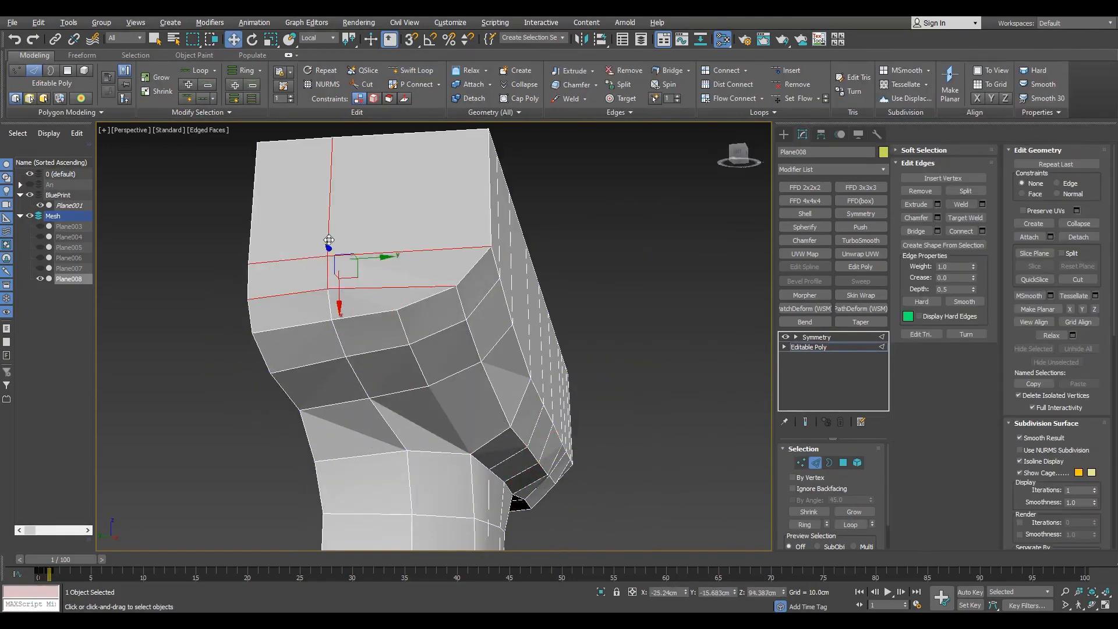
Step: Remove the selected edges on the head's front end face and cut new vertical edges from its lower vertices to the upper edge
key("ctrl+BackSpace")
middle_click_drag(330, 240, 379, 319)
key("1")
key("alt+c")
left_click(359, 363)
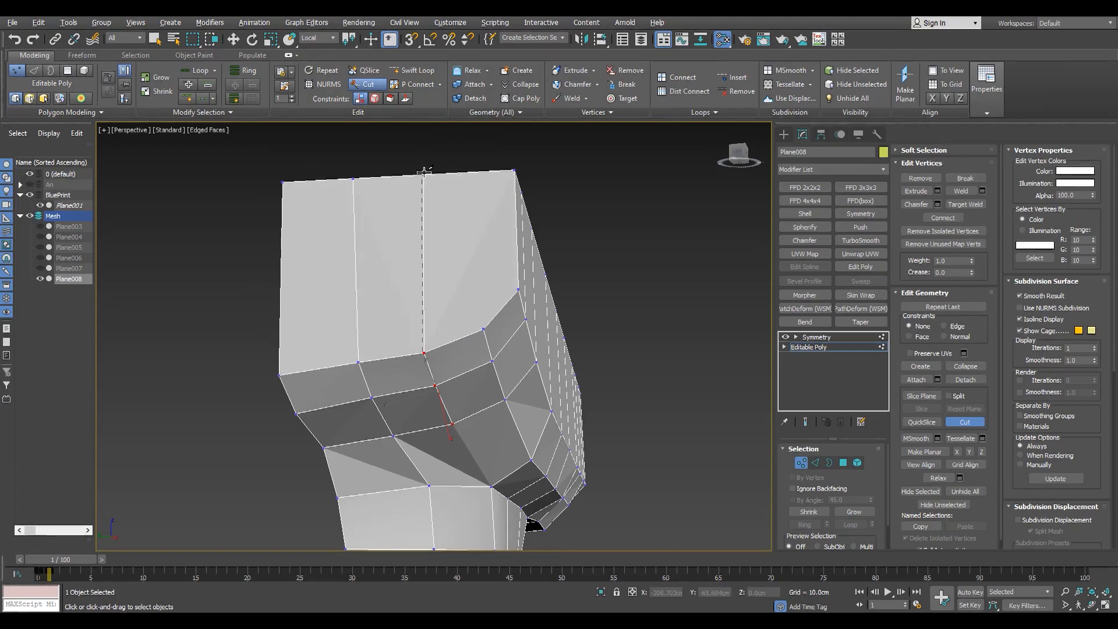
left_click(279, 287)
right_click(280, 287)
Step: Try to shift the lower corner vertex at the head's front end along its local axis
middle_click_drag(501, 326, 387, 330, "alt")
scroll(411, 325, "down", 3)
scroll(649, 321, "up", 3)
left_click(591, 348)
middle_click_drag(560, 354, 600, 352, "alt")
left_click_drag(621, 361, 628, 361)
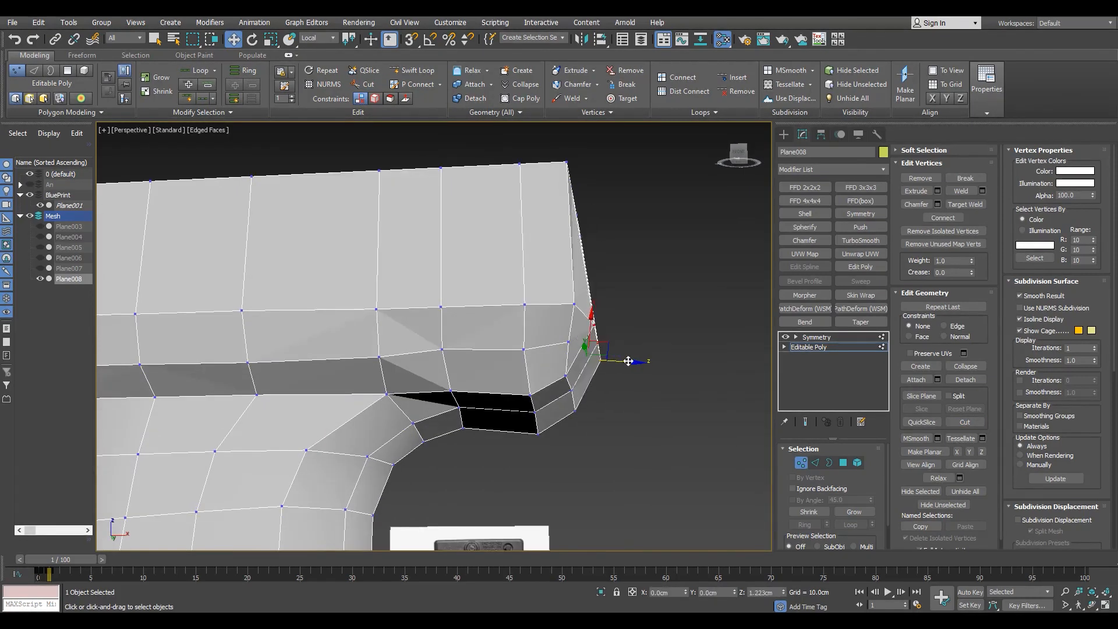
key("ctrl+z")
Step: Set the reference coordinate system to View and slide the vertical edge at the head's front end using the Edge constraint
middle_click_drag(615, 326, 628, 303, "alt")
key("4")
left_click_drag(628, 303, 580, 320)
key("f")
scroll(594, 343, "up", 3)
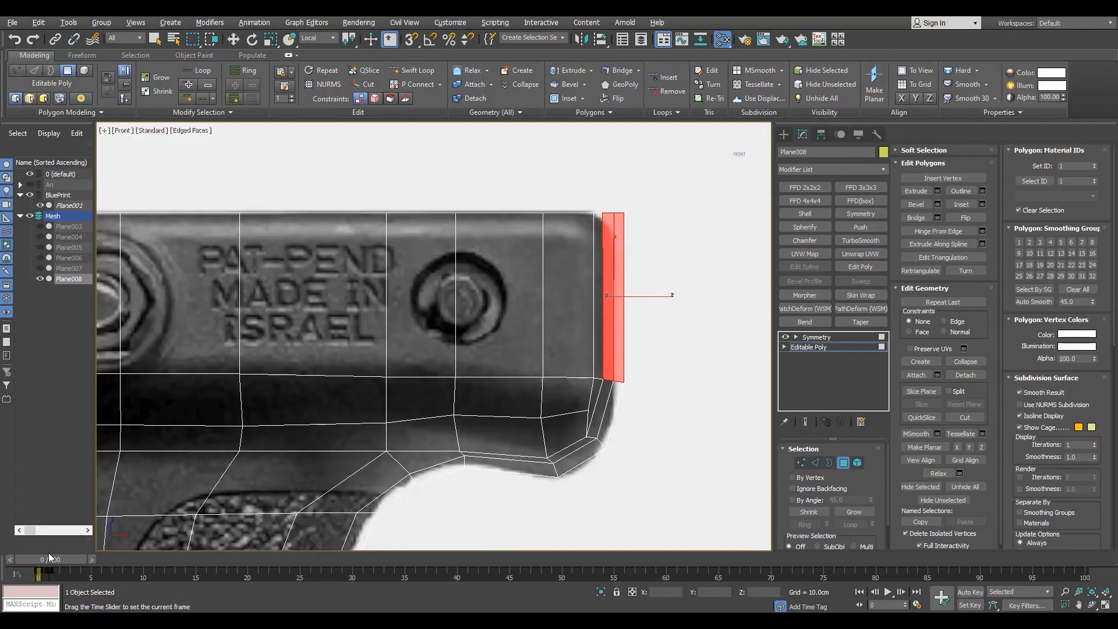
key("2")
left_click(321, 38)
left_click(315, 49)
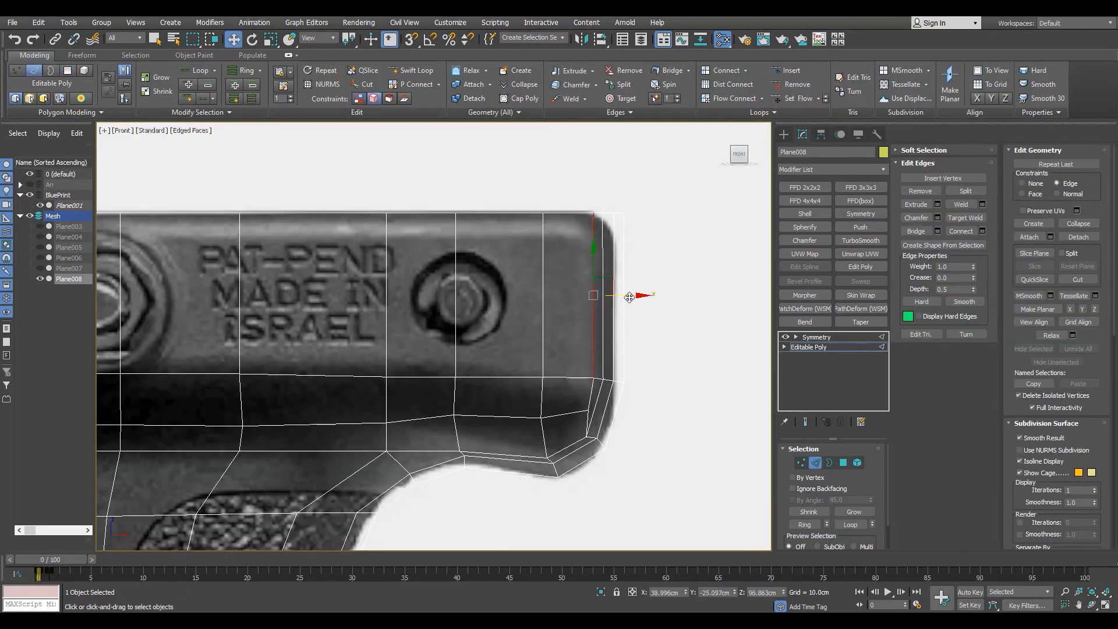
Step: Reposition the vertices around the head's front lower corner and underside to spread the edge rows against the blueprint
scroll(585, 393, "up", 2)
key("1")
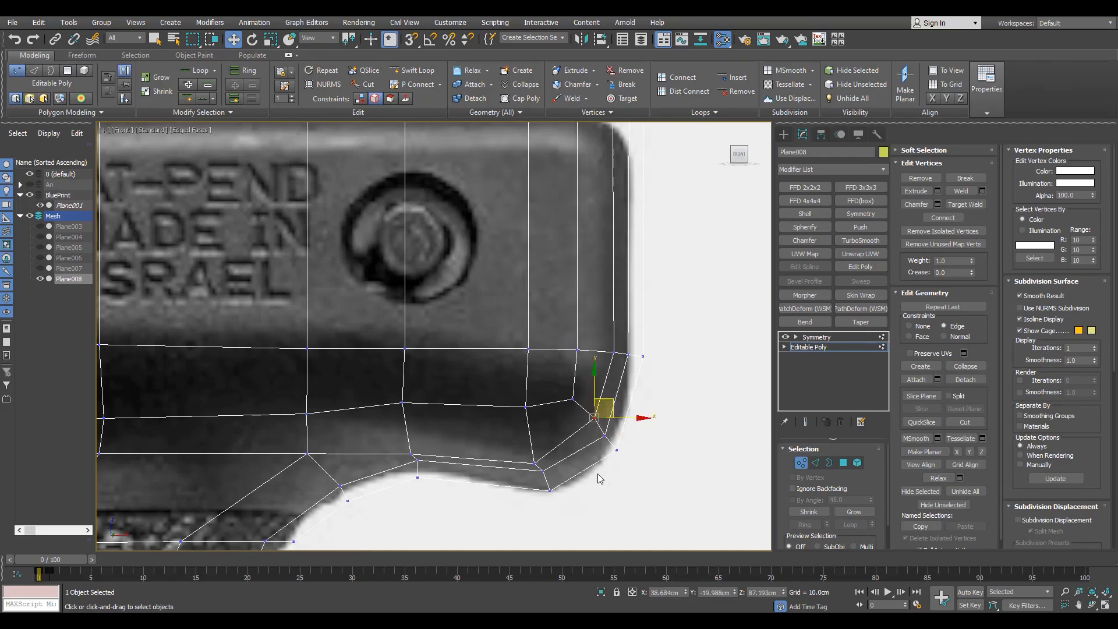
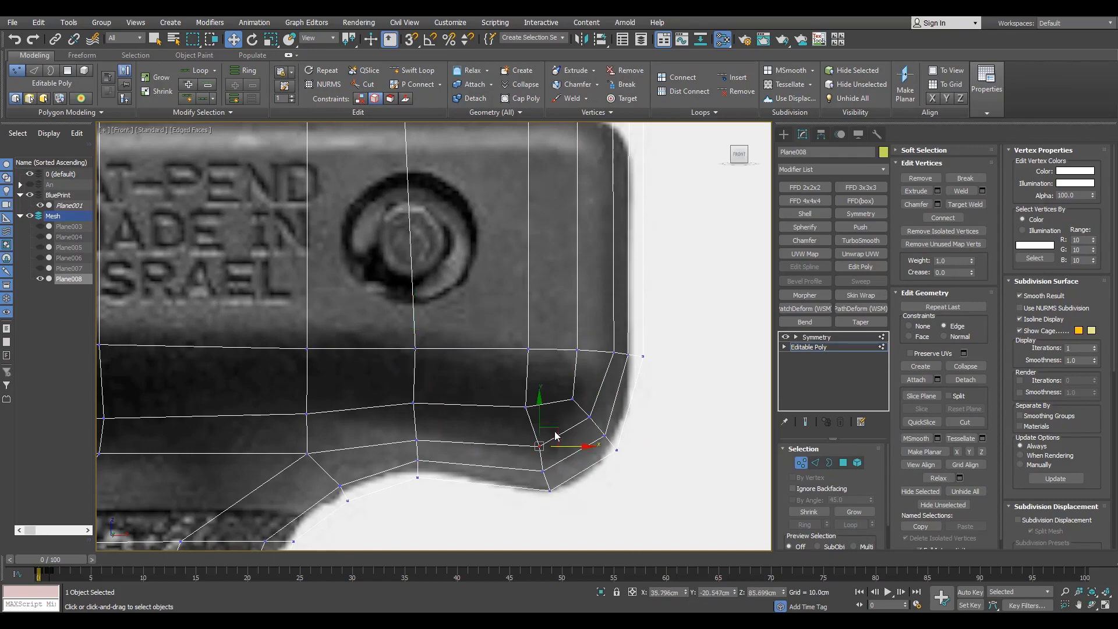
left_click(415, 441)
Step: Adjust the vertex on the side of the head's front underside in the opaque perspective display
left_click_drag(58, 559, 69, 559)
key("p")
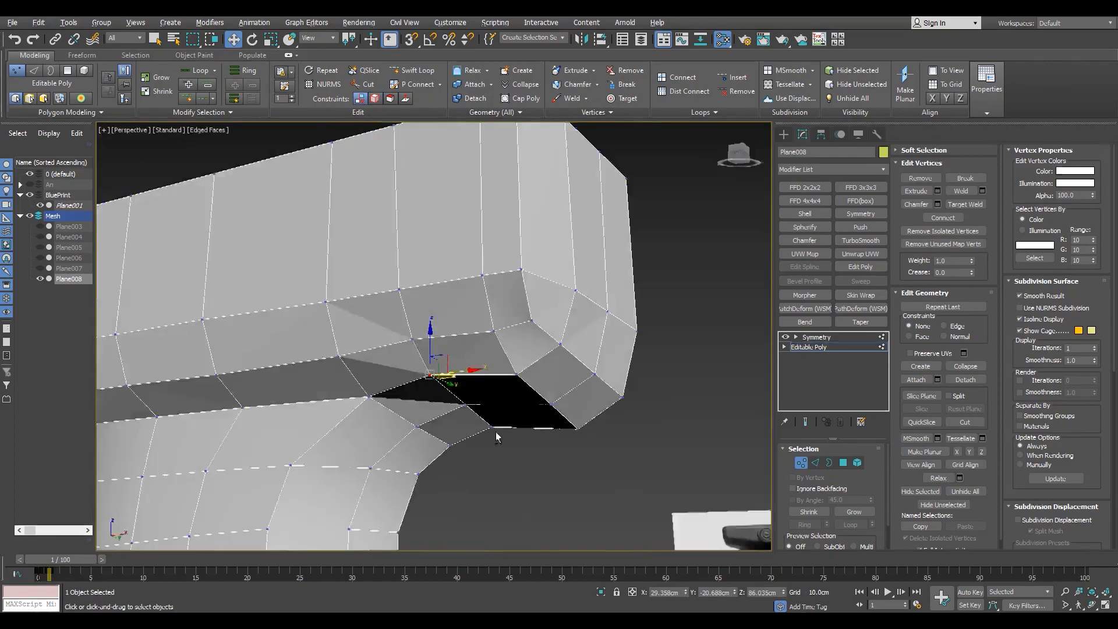
middle_click_drag(495, 432, 465, 390, "alt")
left_click_drag(466, 383, 463, 382)
middle_click_drag(463, 382, 442, 350, "alt")
left_click_drag(442, 349, 446, 352)
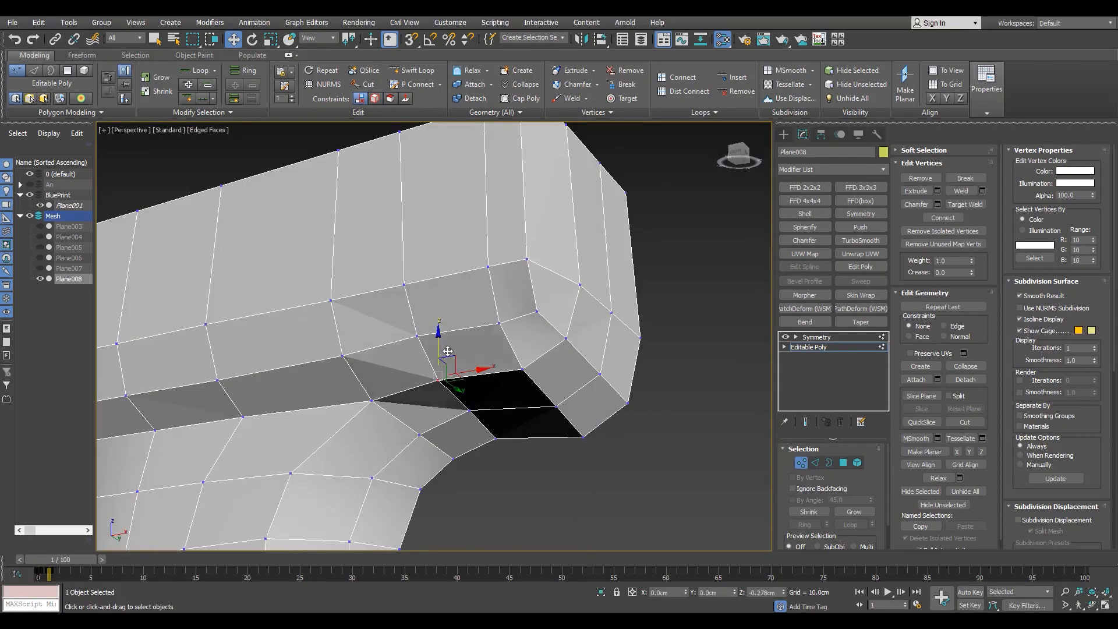
Step: Lower the vertex above the finger curve in the front view to match the blueprint outline
key("f")
scroll(414, 454, "up", 2)
left_click_drag(51, 563, 41, 563)
left_click_drag(412, 447, 412, 457)
scroll(436, 444, "down", 2)
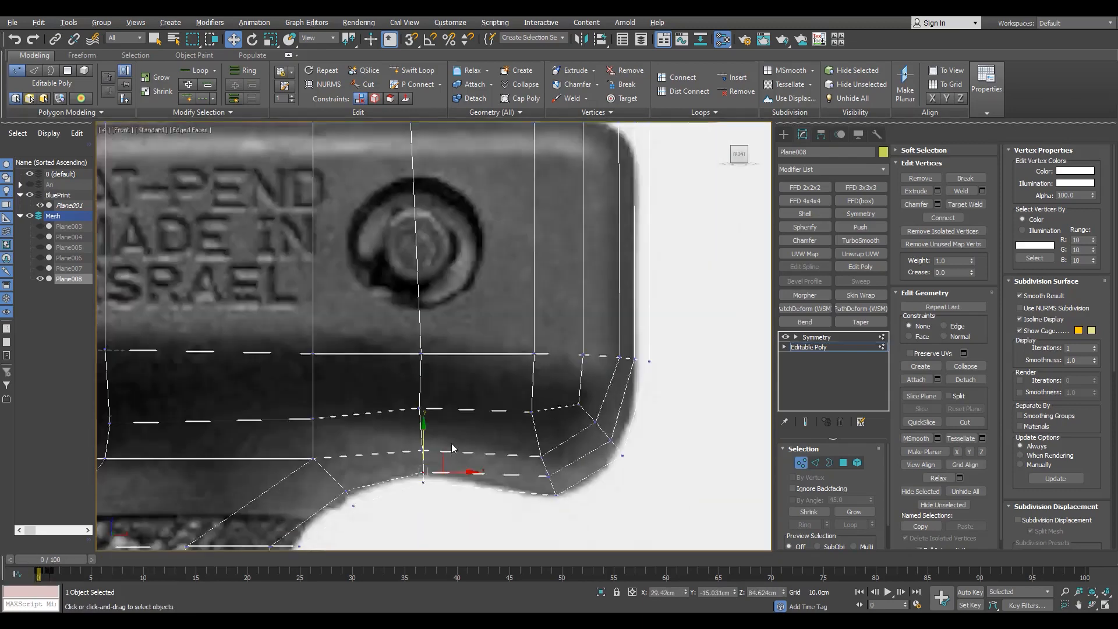
Step: Move the inner vertex of the head's front lower corner slightly outward against the blueprint
scroll(606, 404, "up", 2)
left_click(561, 432)
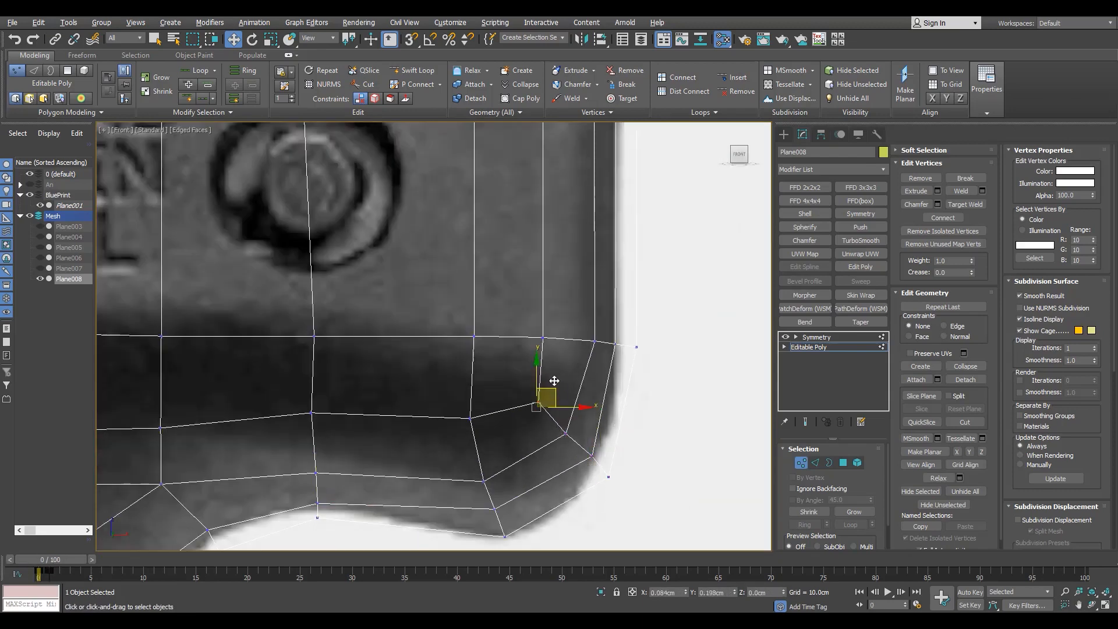
left_click_drag(554, 381, 558, 383)
Step: Slide the vertices near the head's front end along their edges and refine the inner front corner vertex
scroll(466, 393, "down", 3)
left_click_drag(439, 304, 505, 373)
middle_click_drag(471, 262, 457, 385)
key("shift+x")
left_click_drag(499, 317, 488, 318)
scroll(488, 414, "up", 3)
left_click(526, 415)
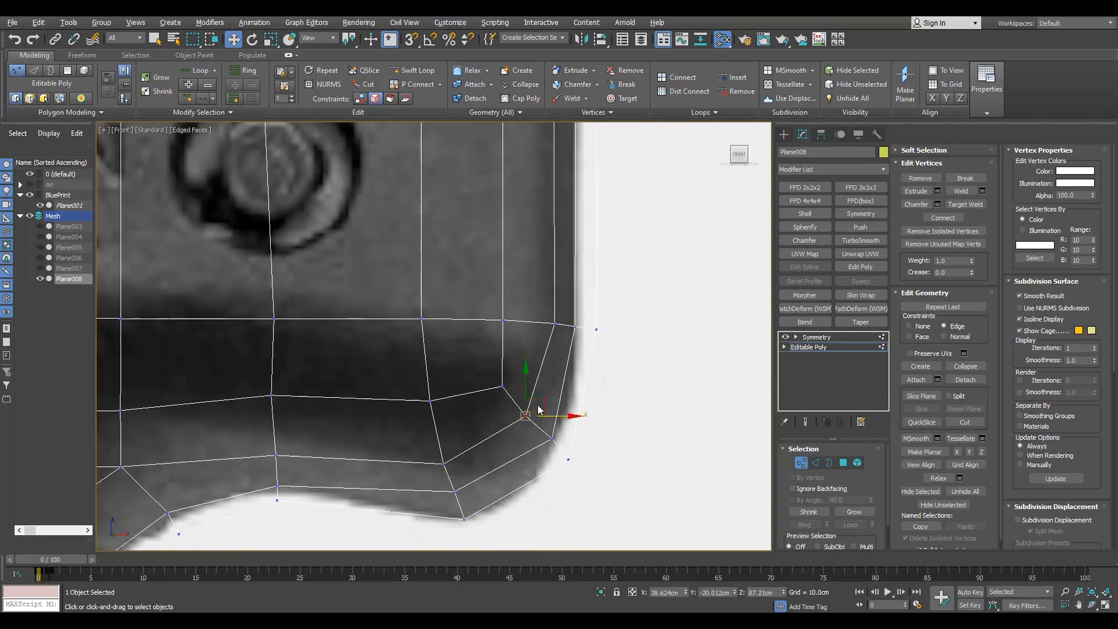
Step: Select the polygons covering the head's front end in the front view
scroll(528, 420, "down", 5)
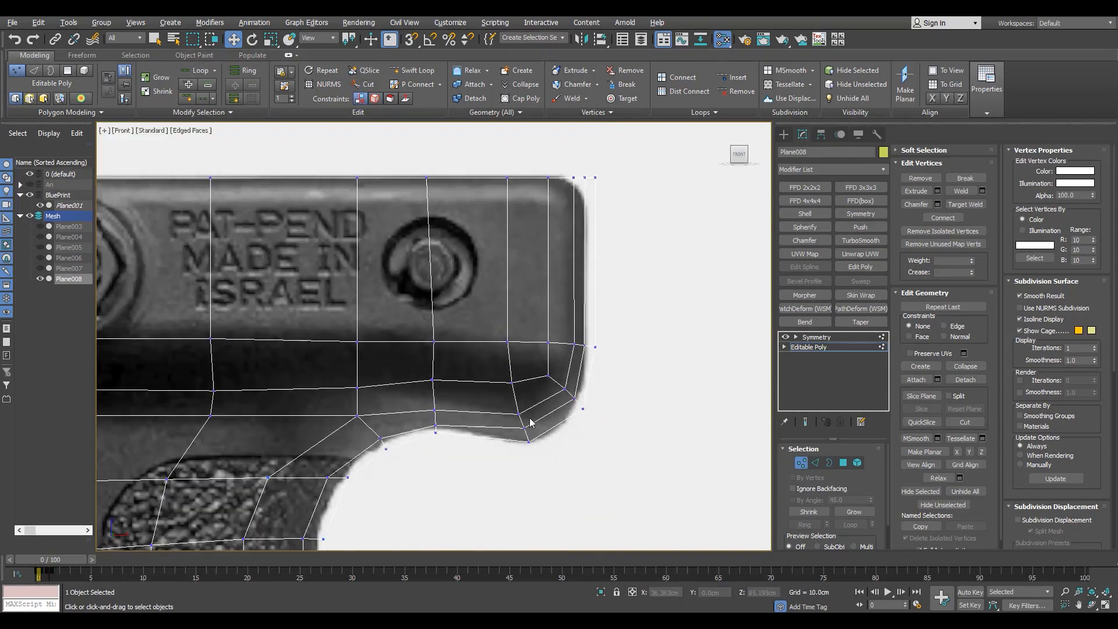
scroll(252, 355, "up", 4)
scroll(269, 352, "down", 5)
scroll(617, 328, "up", 3)
key("4")
scroll(643, 239, "down", 3)
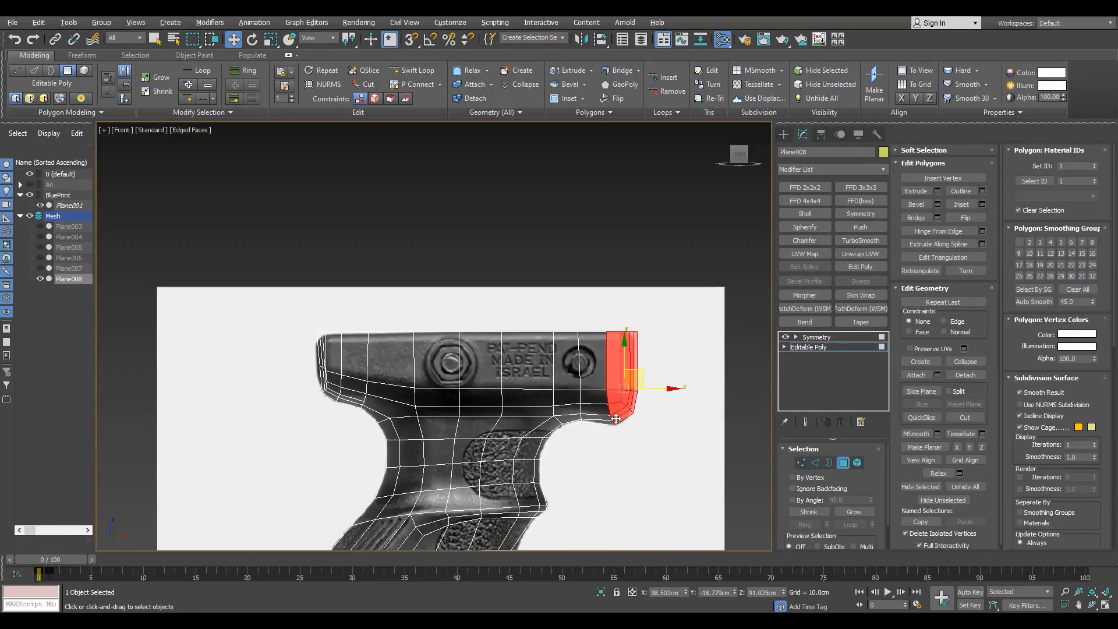
Step: Move the side-edge vertices at the head's rear end to follow the blueprint outline
scroll(342, 400, "up", 5)
scroll(325, 332, "up", 2)
key("1")
left_click_drag(456, 369, 431, 369)
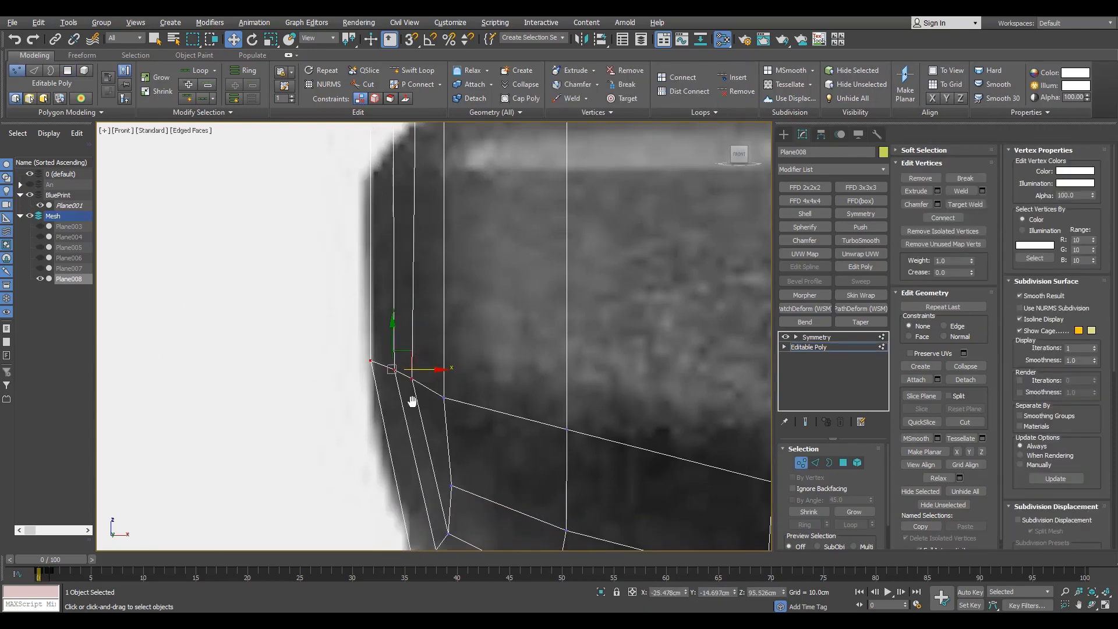
left_click(444, 447)
mouse_move(412, 400)
middle_mouse_down()
mouse_move(408, 312)
mouse_move(427, 390)
middle_mouse_up()
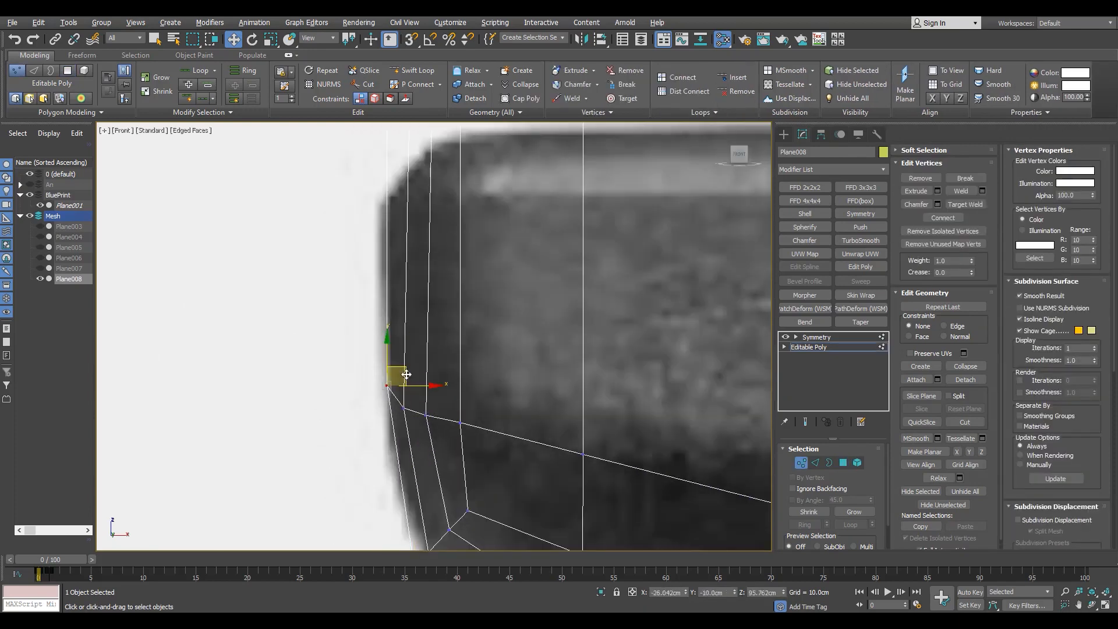
Step: Shift the inner and outer vertices of the rear lower corner up and inward to round the corner
scroll(409, 398, "down", 2)
scroll(435, 470, "up", 3)
left_click(419, 450)
left_click_drag(437, 433, 430, 425)
left_click(389, 482)
left_click_drag(407, 465, 398, 443)
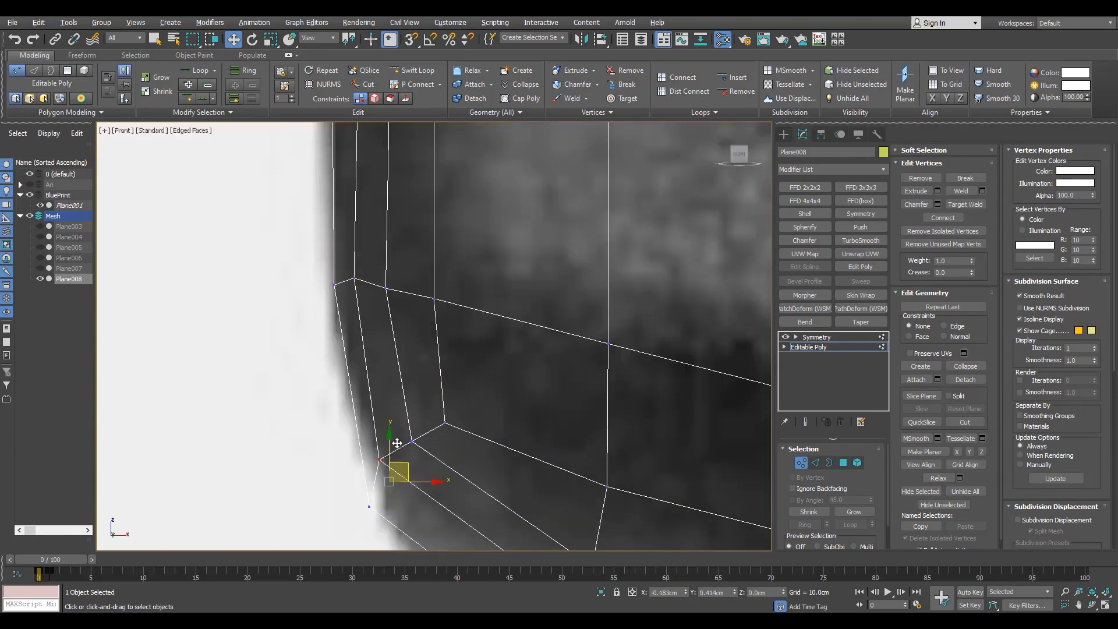
scroll(407, 425, "down", 5)
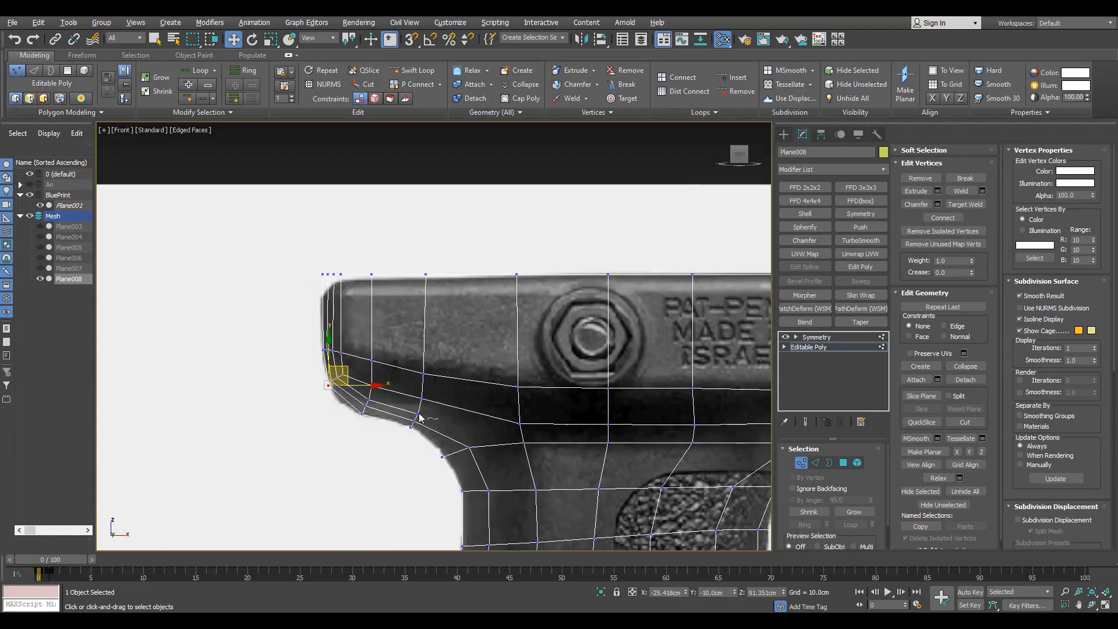
Step: Insert a Swift Loop edge loop across the head above the rear curve and reposition the neighbouring lower vertices to even the spacing
left_click(507, 470)
scroll(424, 388, "up", 2)
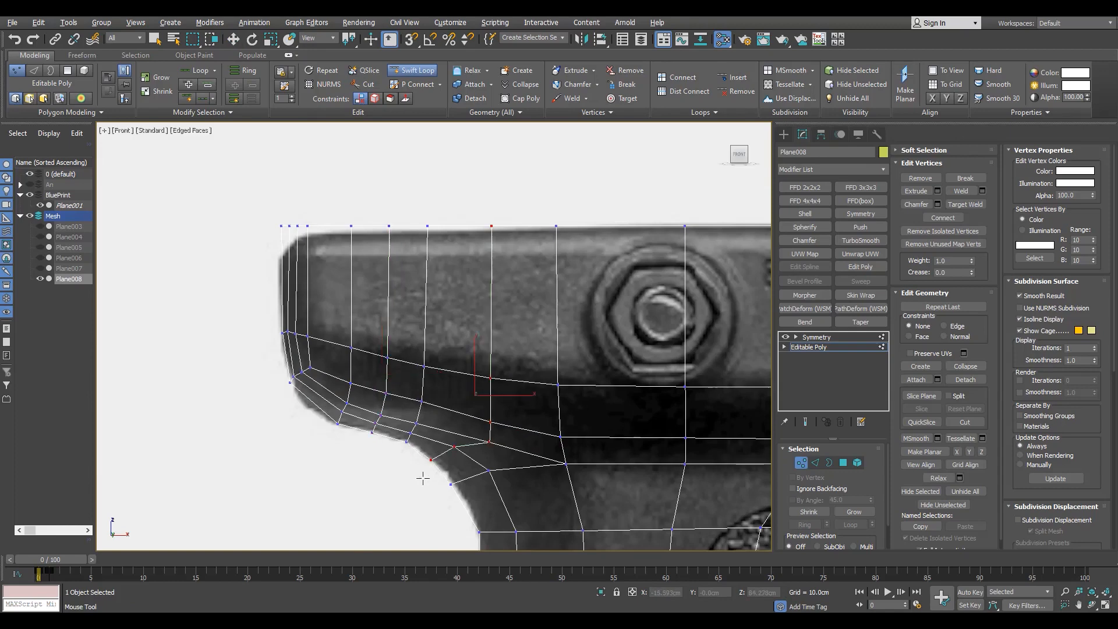
scroll(362, 368, "up", 2)
left_click_drag(315, 407, 354, 457)
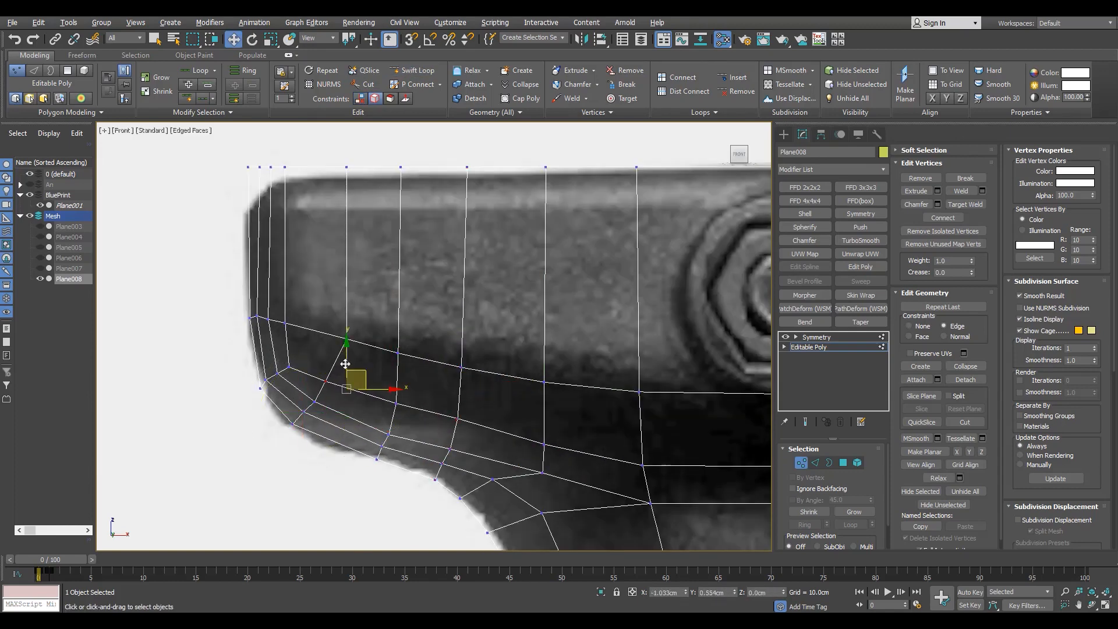
left_click_drag(364, 167, 358, 167)
Step: Fine-tune the closely spaced vertices on the head's rear side edge so they form a smooth row
scroll(314, 254, "down", 5)
scroll(294, 276, "up", 10)
left_click(321, 304)
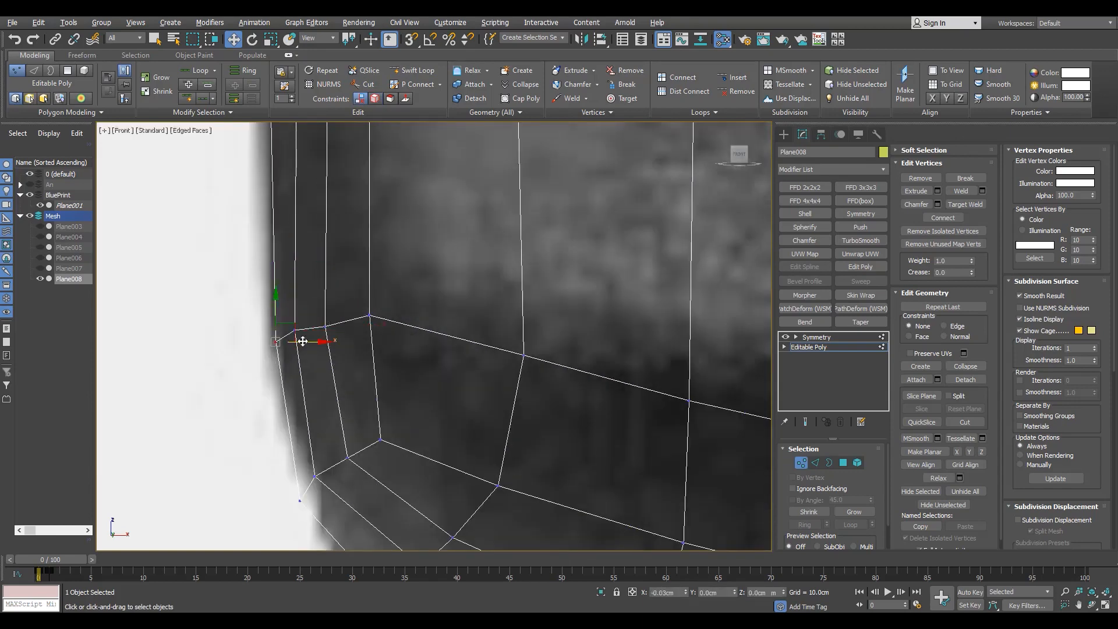
scroll(344, 394, "down", 2)
middle_click_drag(343, 394, 352, 441)
left_click(339, 393)
left_click_drag(338, 357, 338, 356)
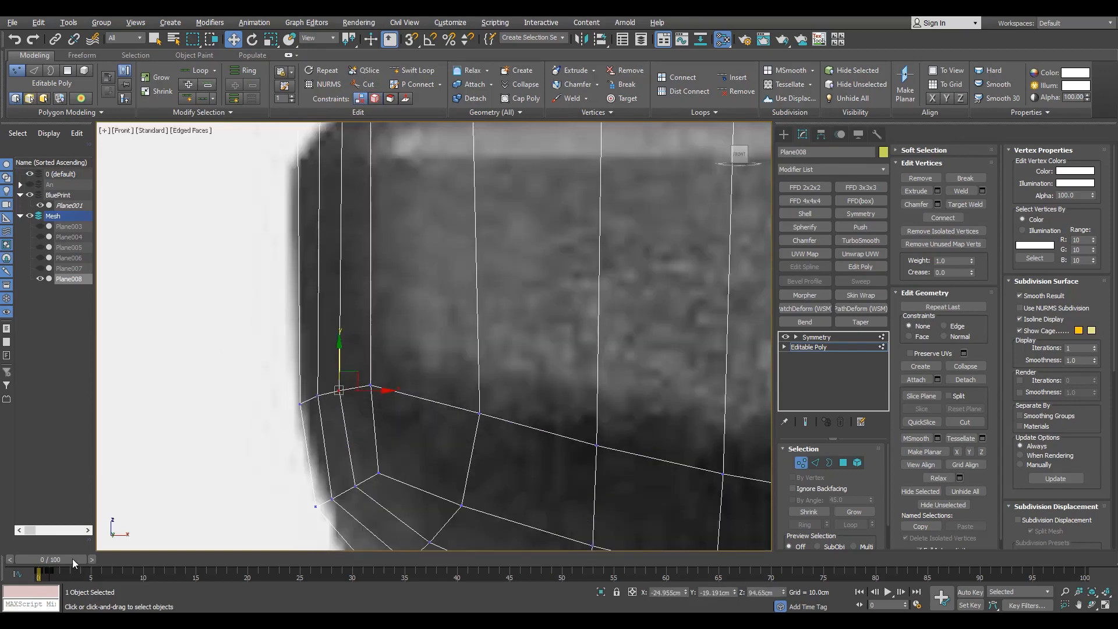
Step: Adjust the edge at the head's rear lower corner in the perspective view with the mesh shown opaque
left_click_drag(73, 562, 82, 562)
key("p")
middle_click_drag(501, 474, 312, 440, "alt")
key("2")
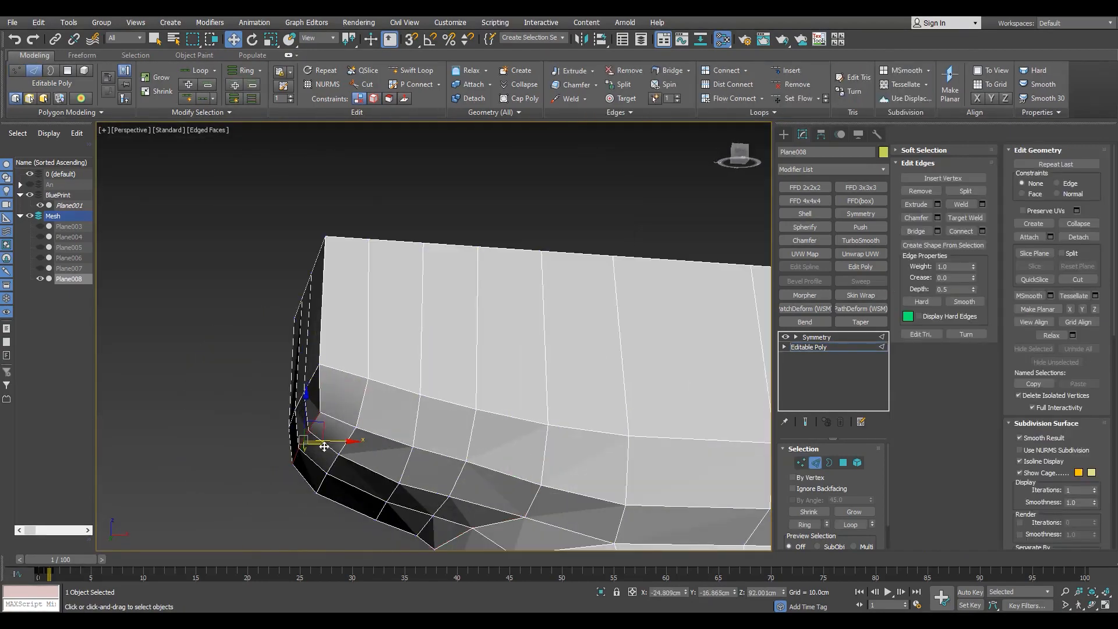
left_click_drag(325, 424, 324, 423)
Step: Activate the Symmetry modifier and examine the mirrored head's shape from the perspective and front views
key("shift+x")
scroll(324, 424, "down", 5)
middle_click_drag(325, 424, 365, 390, "alt")
scroll(274, 400, "down", 4)
scroll(365, 390, "up", 4)
left_click(816, 338)
middle_click_drag(449, 385, 361, 378, "alt")
key("alt+w")
middle_click(235, 469)
key("alt+w")
scroll(351, 452, "down", 4)
key("f")
scroll(589, 228, "up", 4)
scroll(534, 342, "up", 4)
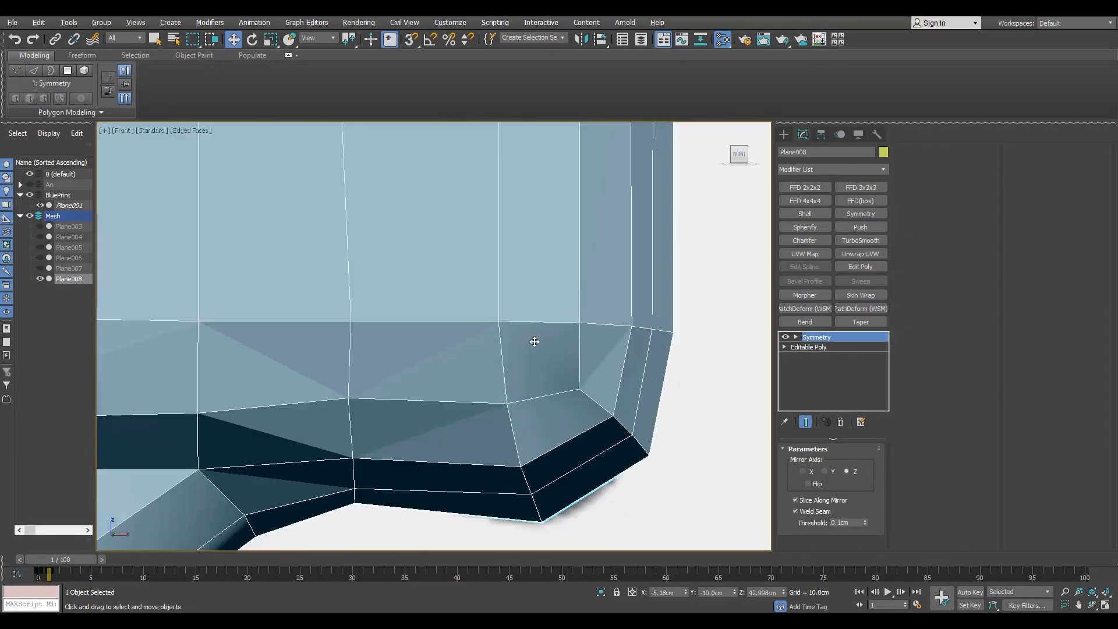
Step: Lower the edge beneath the head's front end in the right view
key("alt+w")
middle_click(252, 495)
key("alt+w")
scroll(304, 472, "up", 5)
key("2")
left_click(298, 438)
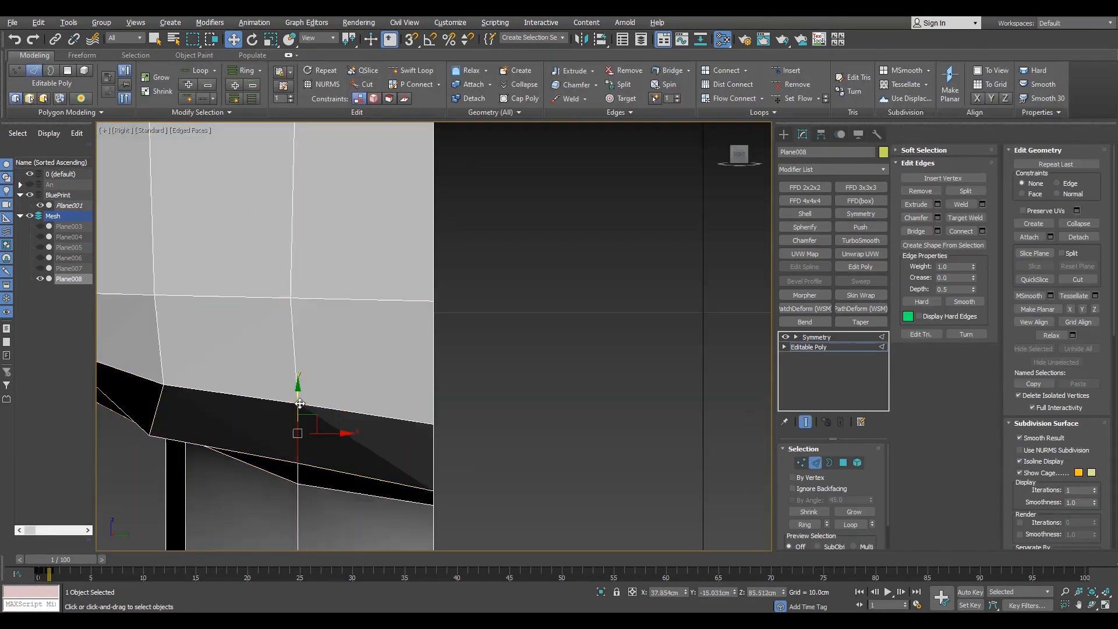
left_click_drag(300, 402, 300, 413)
Step: Switch to vertex editing and select the front underside vertex where the head's side wall turns under
scroll(152, 403, "down", 2)
middle_click_drag(151, 403, 362, 437)
scroll(362, 438, "up", 4)
key("F3")
key("alt+w")
middle_click(464, 388)
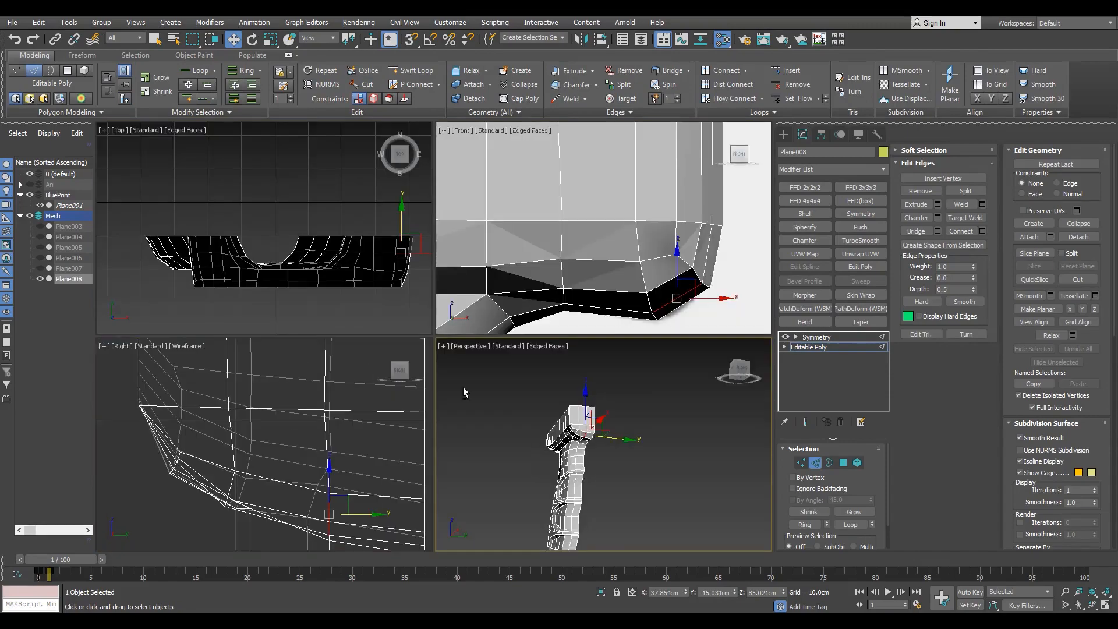
key("alt+w")
scroll(392, 301, "up", 7)
mouse_move(392, 300)
middle_mouse_down("alt")
mouse_move(311, 353)
mouse_move(265, 364)
middle_mouse_up("alt")
key("1")
key("alt+w")
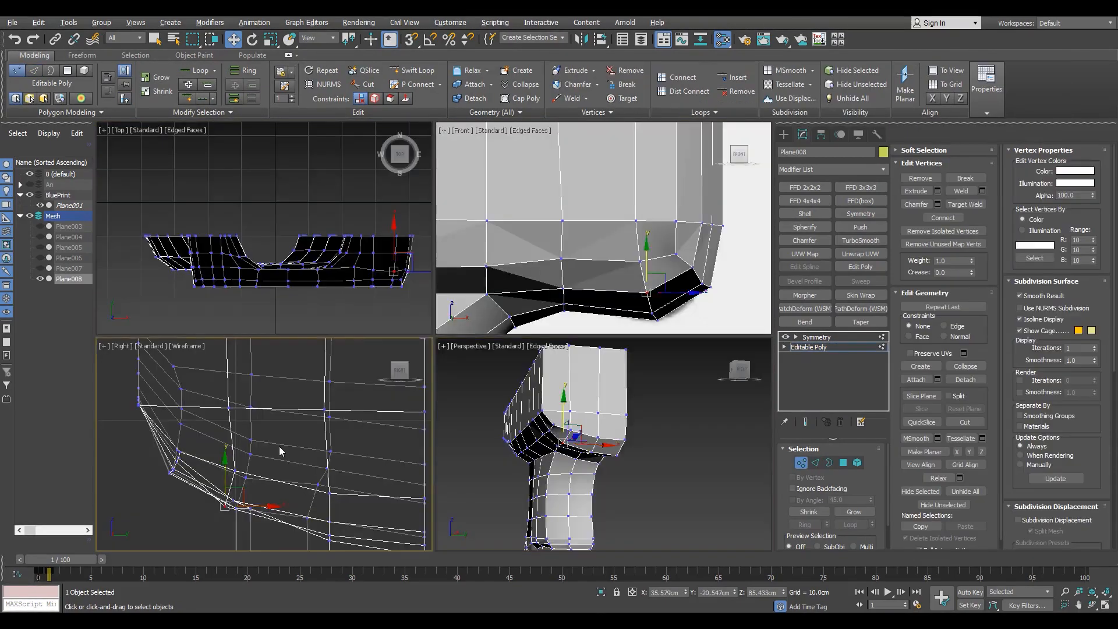
Step: Reposition the side vertices of the head's front underside in the right view
middle_click(281, 452)
key("alt+w")
key("F3")
key("F3")
key("alt+w")
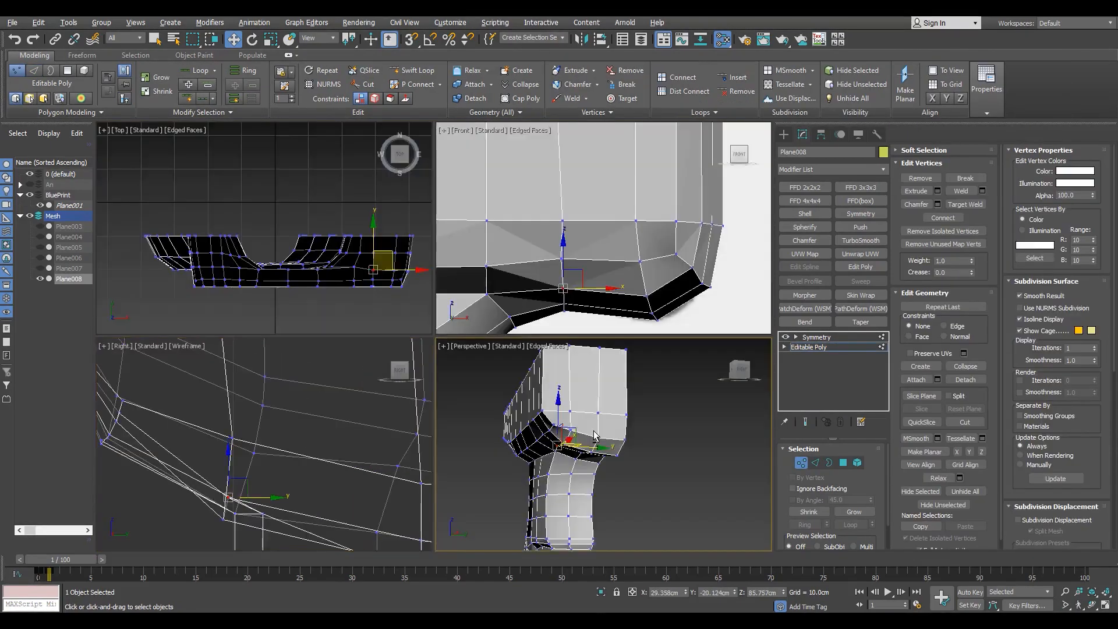
Step: Shift the lower vertex of the front underside downward and inward in the right view to smooth its profile
middle_click(460, 396)
key("alt+w")
key("F3")
key("alt+w")
middle_click(381, 425)
key("alt+w")
key("F3")
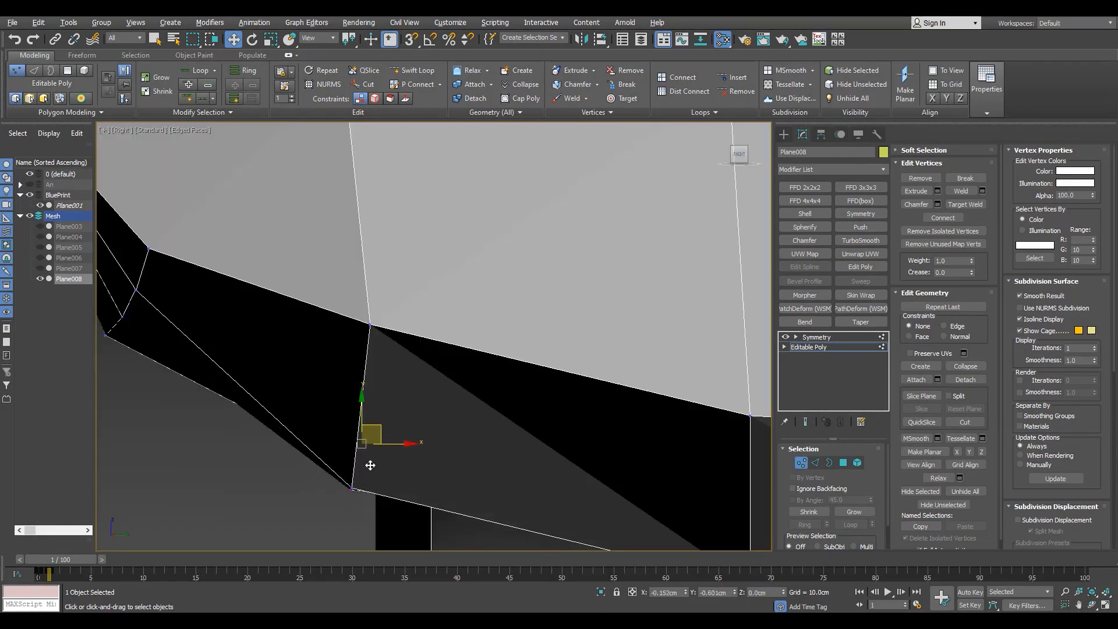
scroll(370, 466, "down", 5)
Step: Select the underside vertices above the finger curve and adjust their height in the right view
key("F3")
key("alt+w")
left_click_drag(589, 296, 548, 320)
middle_click(352, 533)
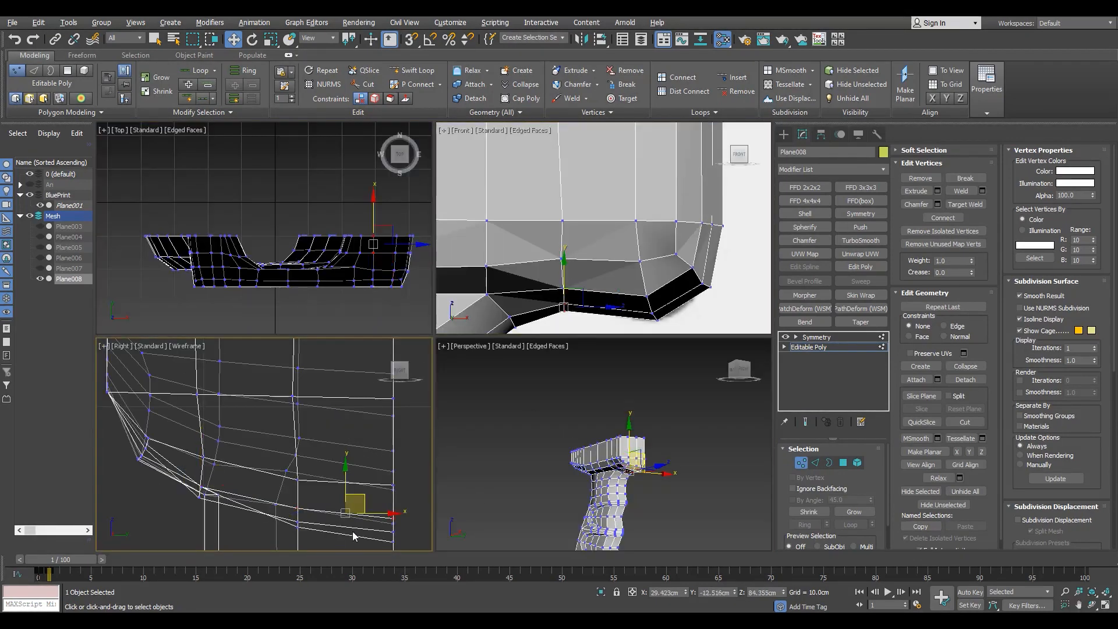
scroll(249, 486, "up", 5)
key("F3")
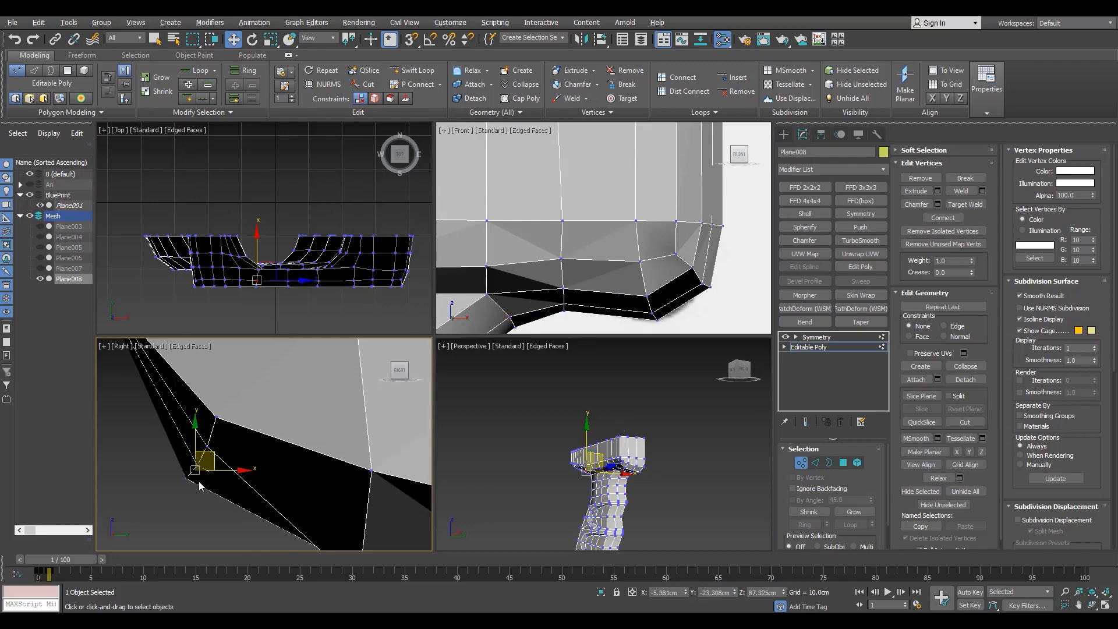
Step: Refine the outer and middle vertices along the head's lower side edge into a rounder profile in the right view
key("F3")
key("F3")
mouse_move(198, 467)
left_mouse_down()
mouse_move(190, 478)
mouse_move(196, 468)
left_mouse_up()
scroll(237, 485, "down", 5)
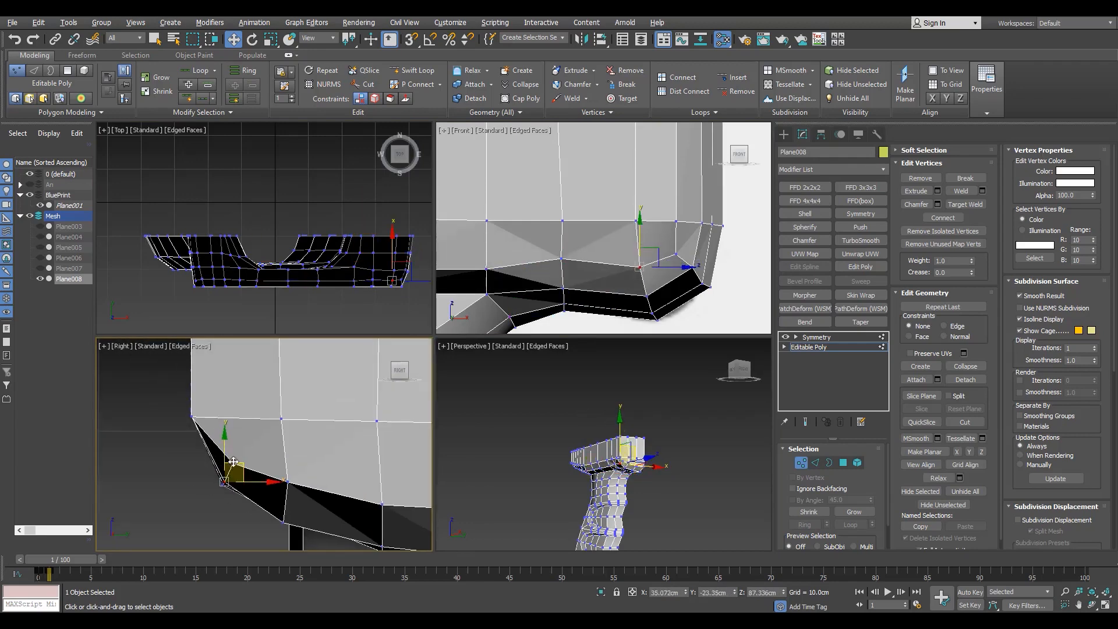
left_click_drag(289, 451, 290, 458)
scroll(312, 507, "down", 3)
key("alt+w")
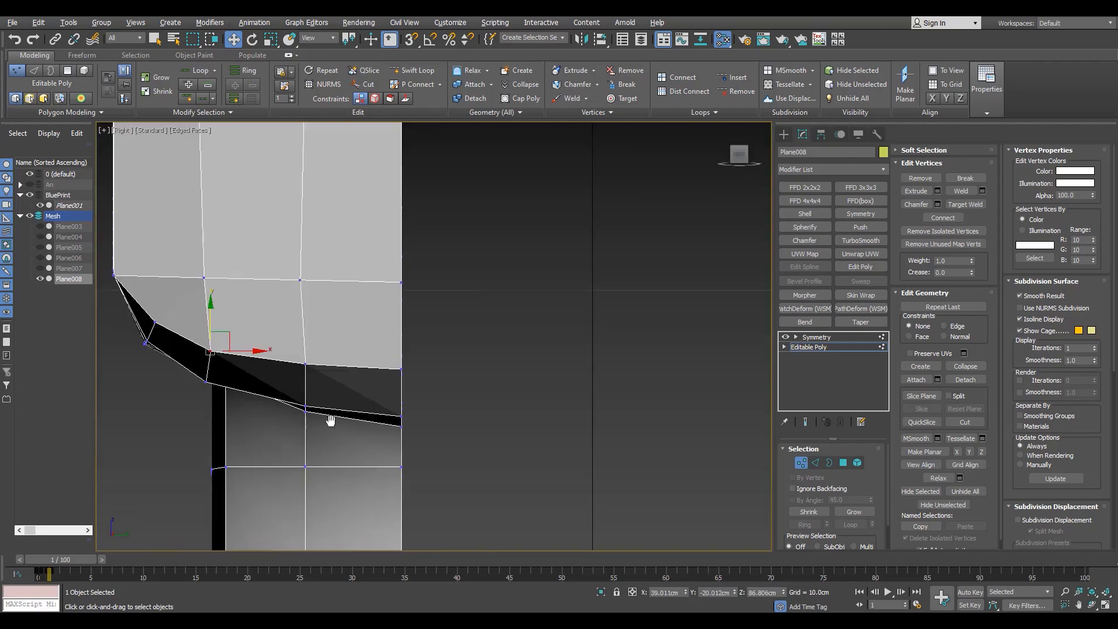
middle_click_drag(330, 420, 415, 457)
Step: Move the vertices at the head's front lower corner up and outward in the front view, then re-enable the Edge constraint
scroll(317, 403, "down", 5)
key("alt+w")
scroll(588, 277, "down", 3)
key("alt+w")
key("F3")
left_click_drag(668, 418, 569, 345)
left_click_drag(625, 369, 630, 360)
key("F3")
key("shift+x")
key("F4")
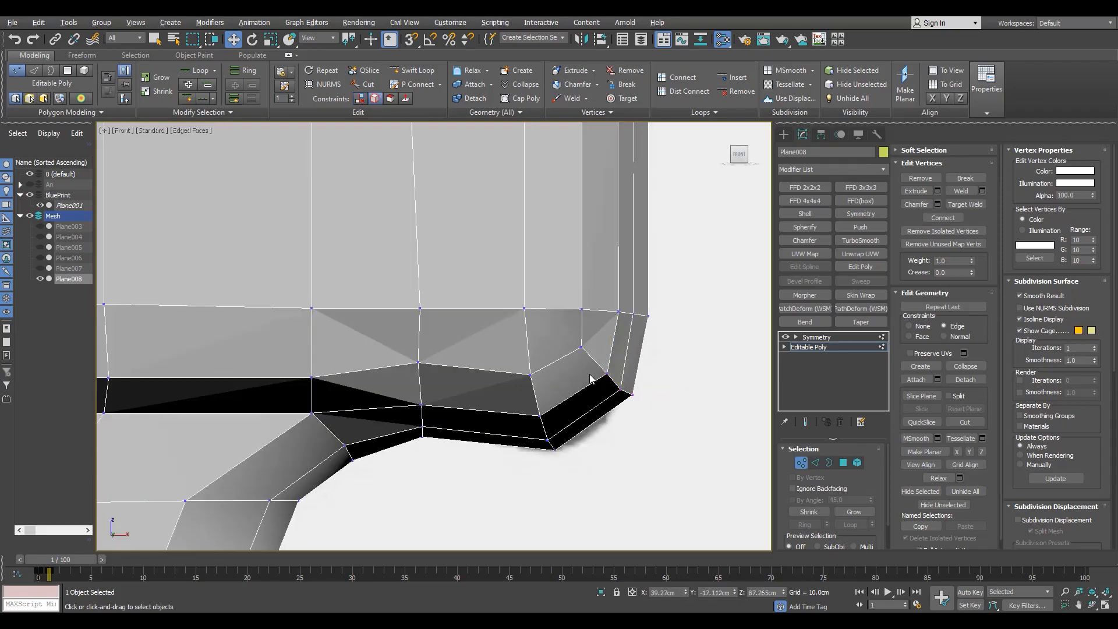
Step: Slide the vertices on the head's lower side edge above the finger curve along their vertical edges
scroll(589, 378, "down", 4)
scroll(693, 344, "up", 3)
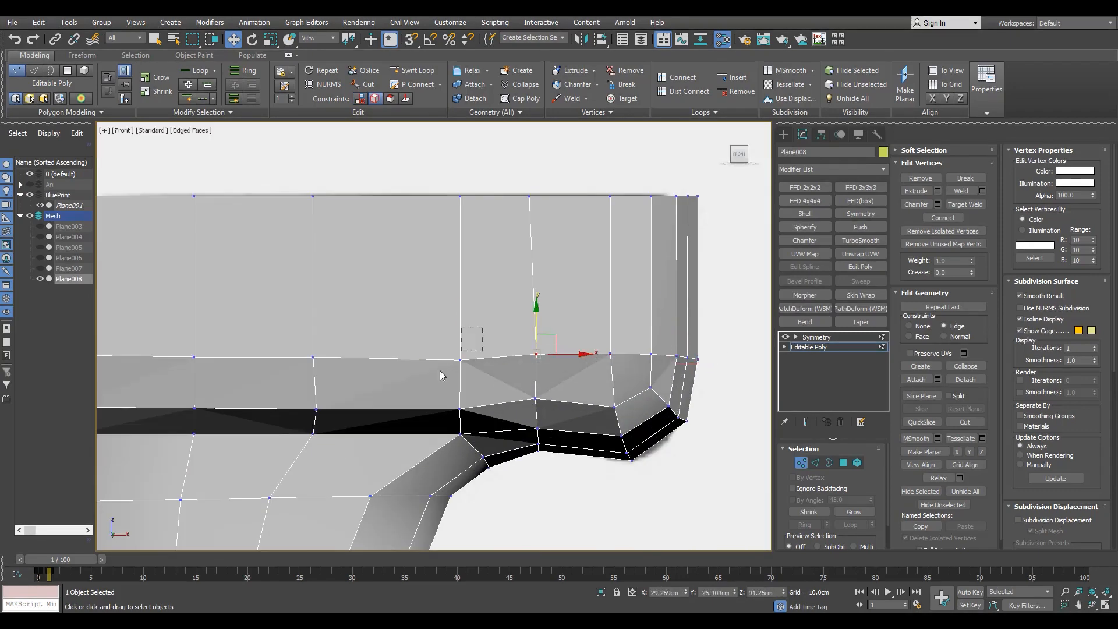
scroll(462, 324, "down", 3)
scroll(400, 365, "up", 3)
key("p")
scroll(557, 399, "down", 4)
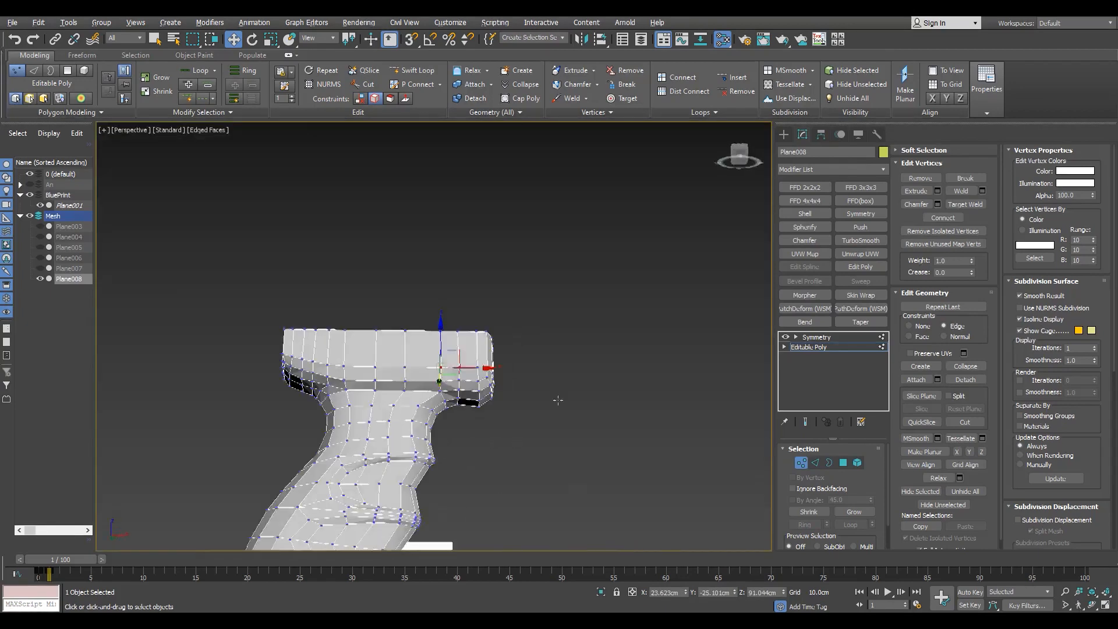
Step: Slide the vertices along the head's lower side edge above the neck into a smoother curve in the front view
scroll(374, 337, "up", 4)
key("f")
scroll(454, 501, "up", 3)
key("e")
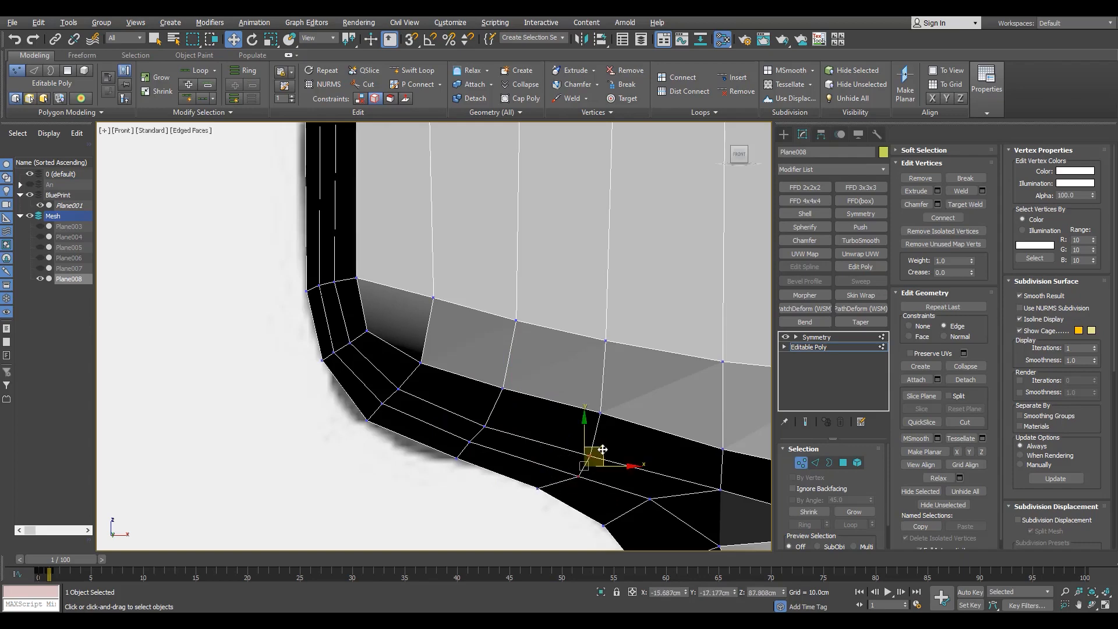
left_click(552, 500)
middle_click_drag(697, 482, 551, 466)
scroll(604, 423, "down", 1)
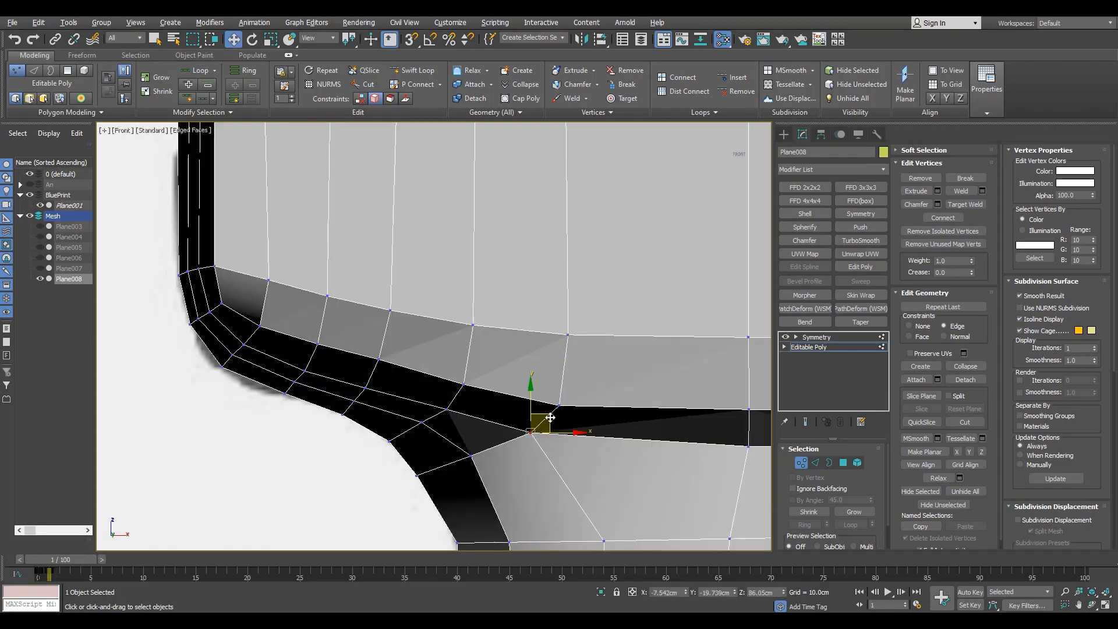
Step: Adjust the lower side-edge vertices near the head's finger-side end in the front view without an edge constraint
scroll(550, 417, "down", 5)
scroll(516, 400, "up", 8)
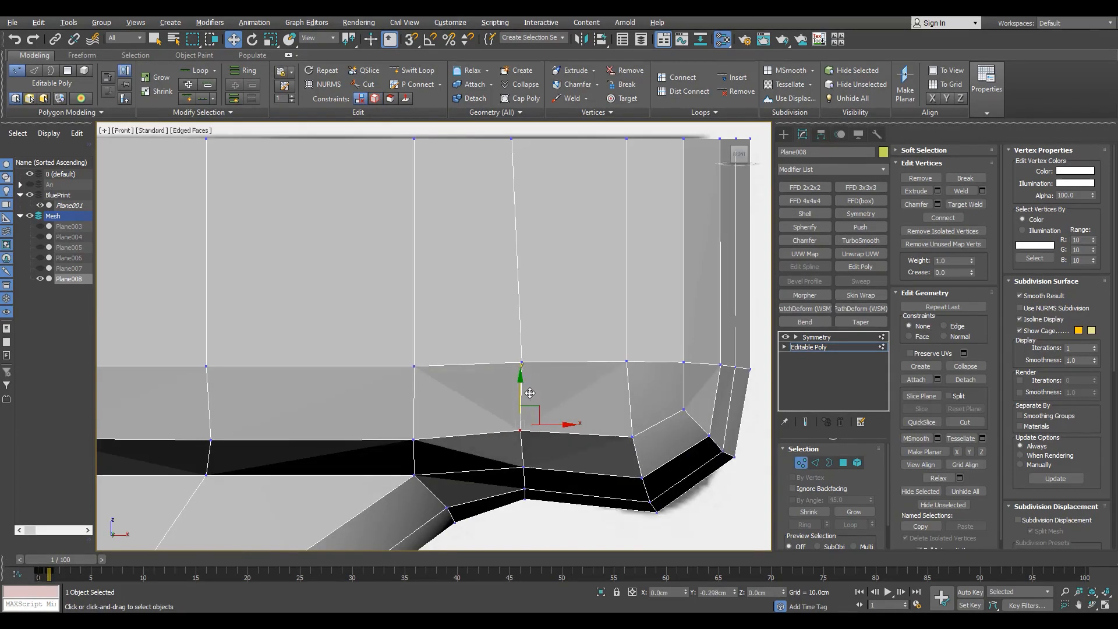
key("p")
middle_click_drag(529, 393, 492, 425, "alt")
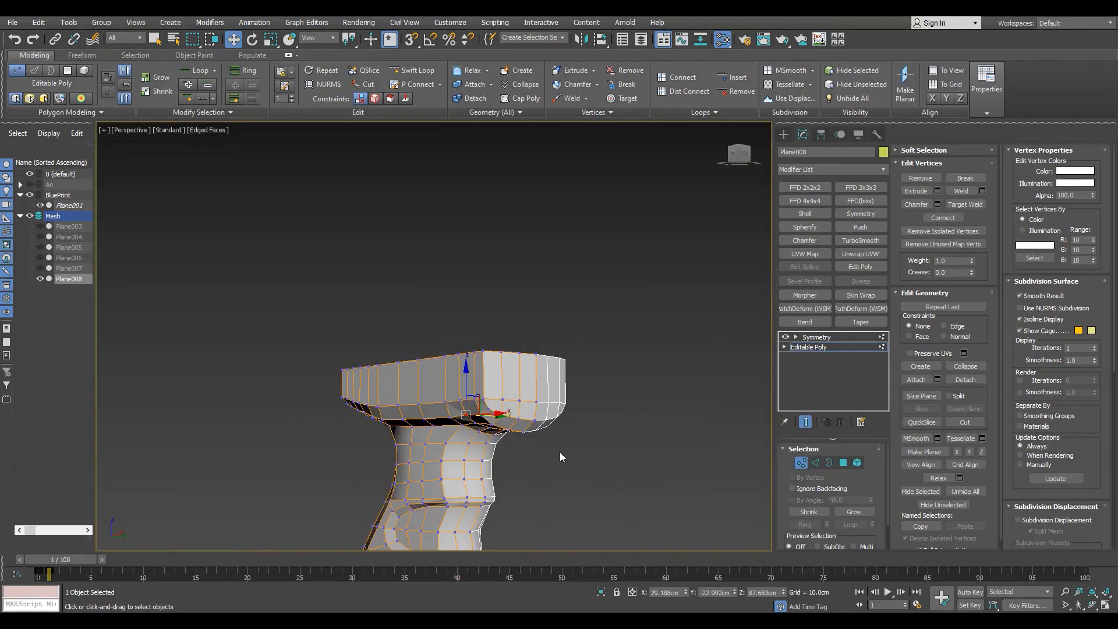
scroll(560, 452, "up", 5)
scroll(519, 412, "down", 2)
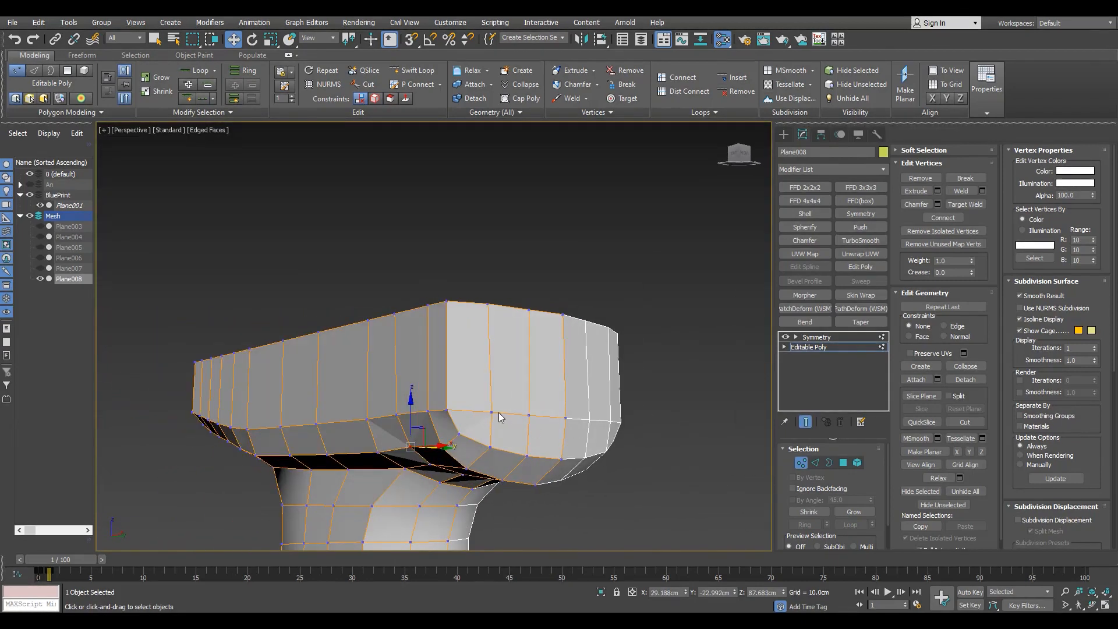
Step: Align the upper polygons of the head's finger-side end face to X 39 cm with snapping
key("4")
middle_click_drag(489, 369, 444, 367, "alt")
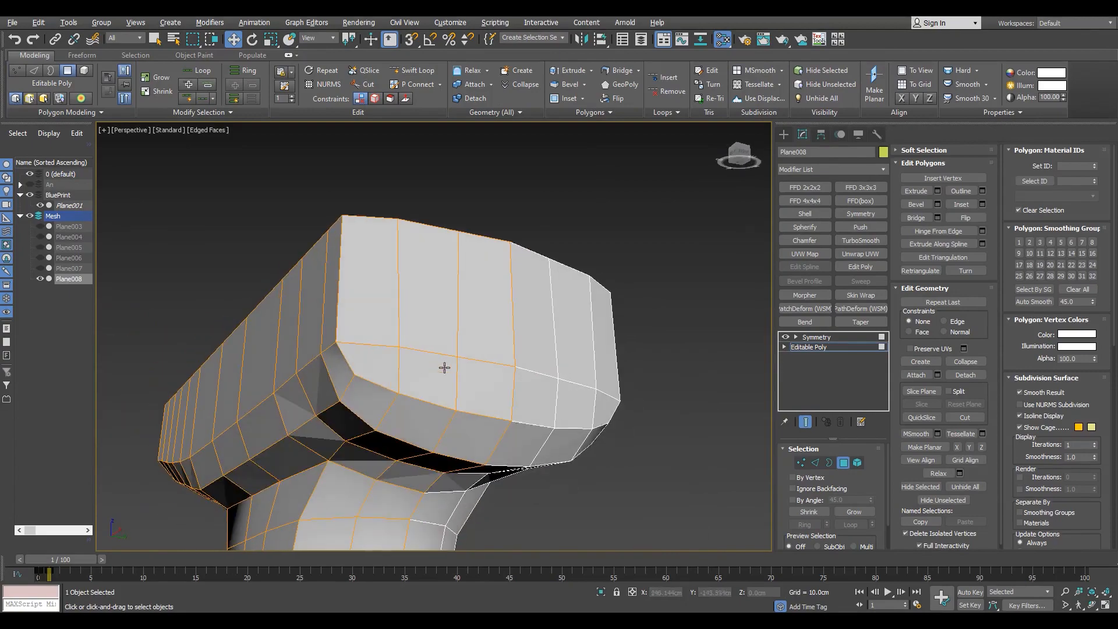
key("2")
middle_click_drag(428, 296, 467, 321, "alt")
key("4")
left_click(467, 321)
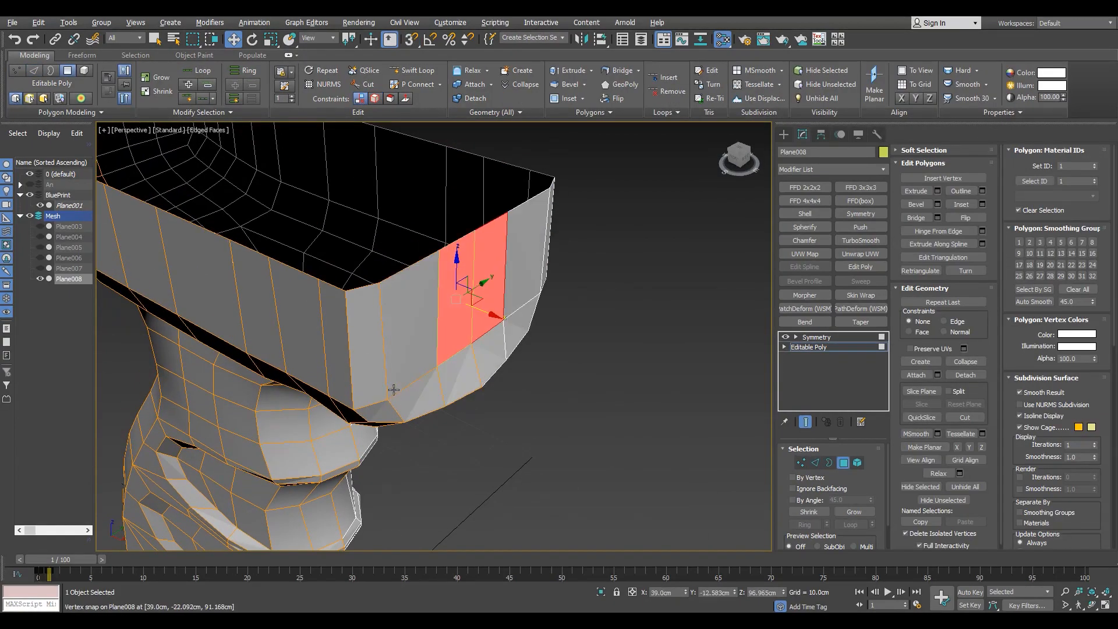
Step: Snap the vertices around the finger-side end face's lower corner to X 39 cm and even out their spacing
scroll(394, 390, "down", 3)
middle_click_drag(394, 389, 442, 408, "alt")
scroll(443, 408, "up", 5)
key("2")
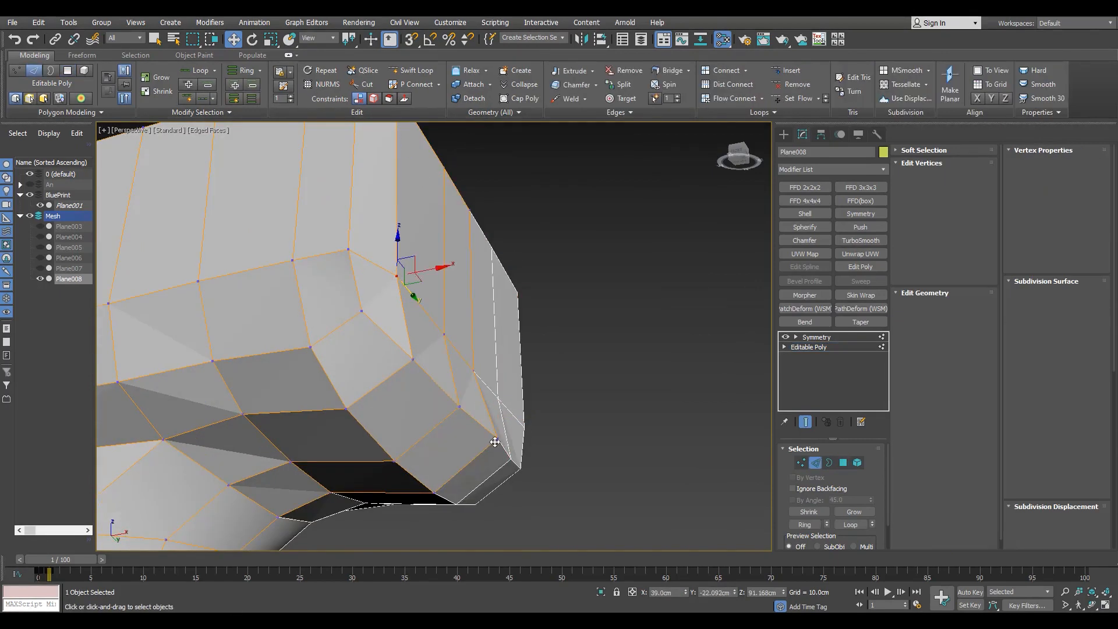
key("1")
left_click(512, 441)
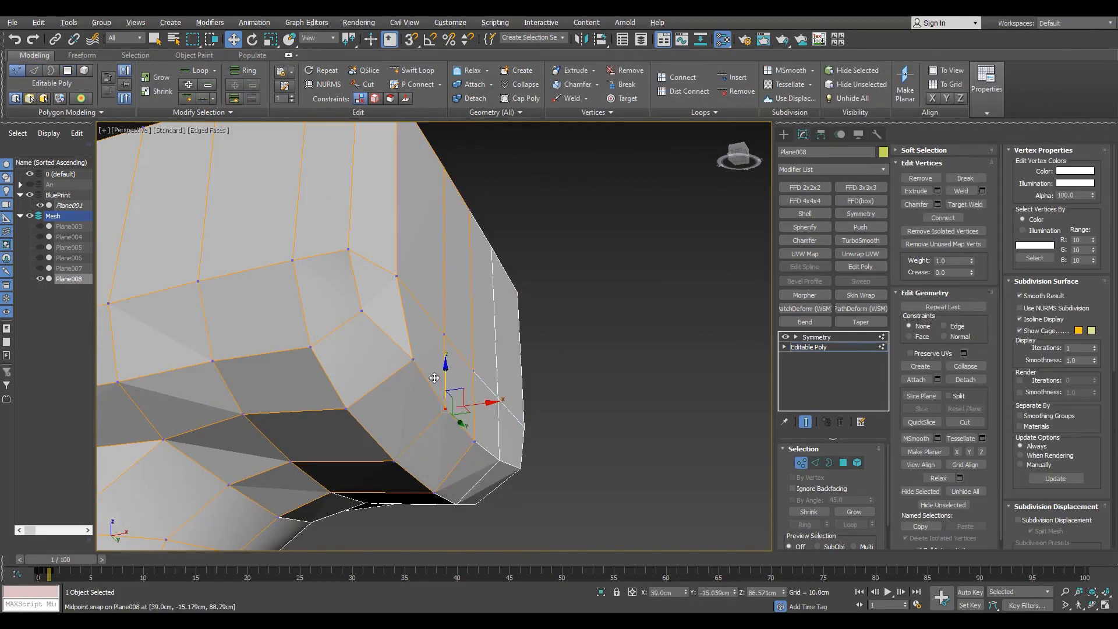
middle_click_drag(434, 378, 415, 492, "alt")
key("2")
key("1")
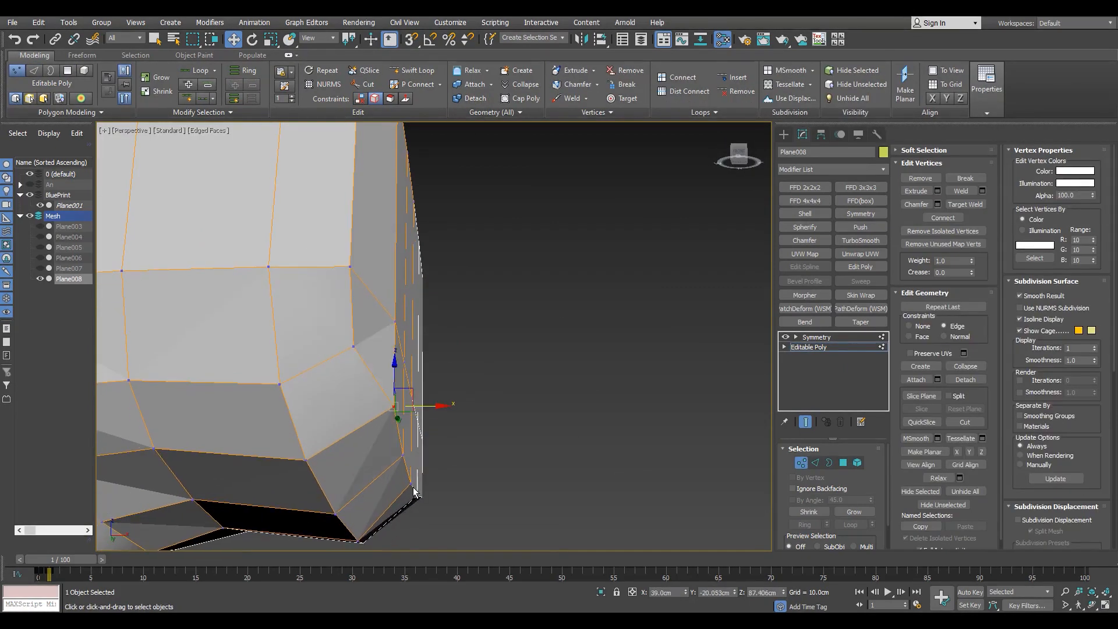
Step: Preview the mirrored head with a TurboSmooth modifier, check its surface and remove the modifier
key("4")
scroll(408, 350, "down", 5)
key("F4")
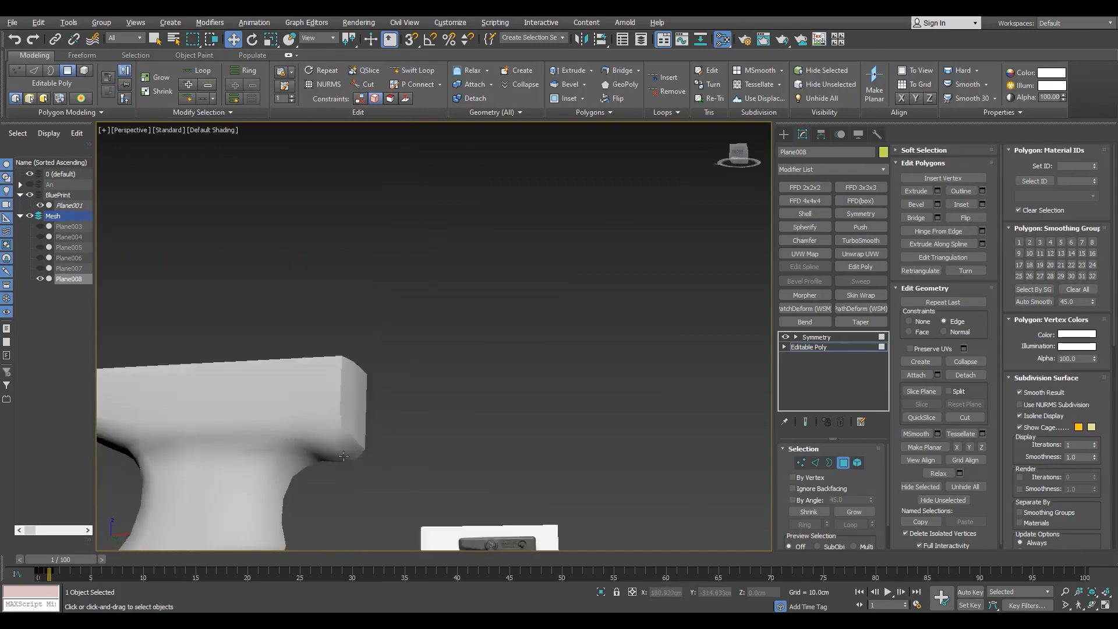
left_click(861, 241)
middle_click_drag(326, 408, 376, 405, "alt")
key("F4")
scroll(444, 399, "up", 5)
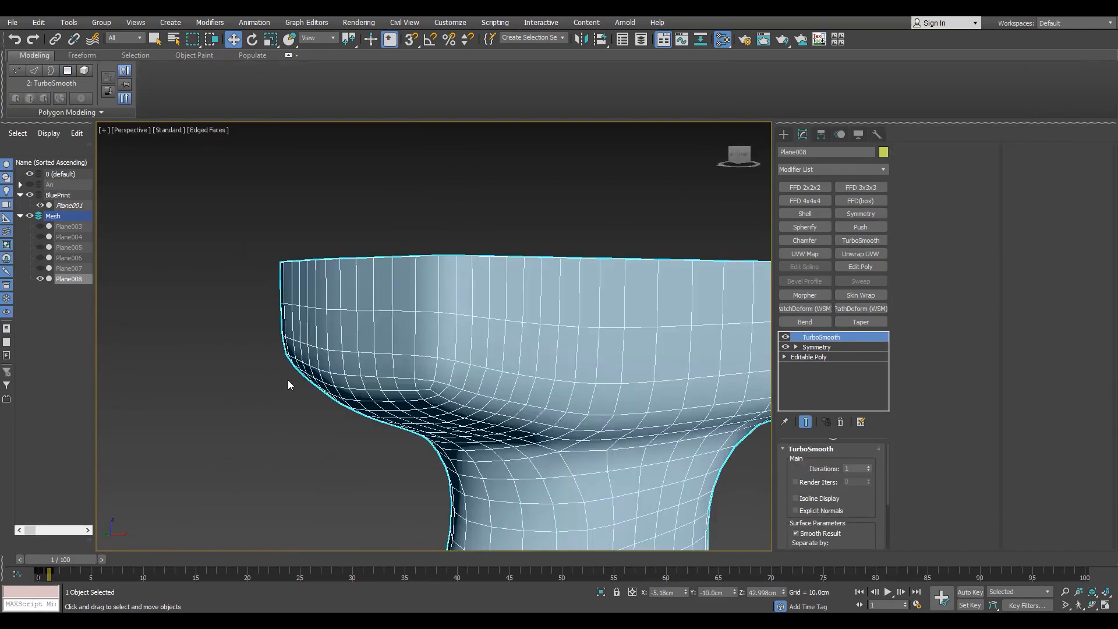
left_click(840, 421)
scroll(408, 408, "up", 5)
Step: Align the polygons on the head's backstrap-side end face with snapping
left_click(809, 347)
key("2")
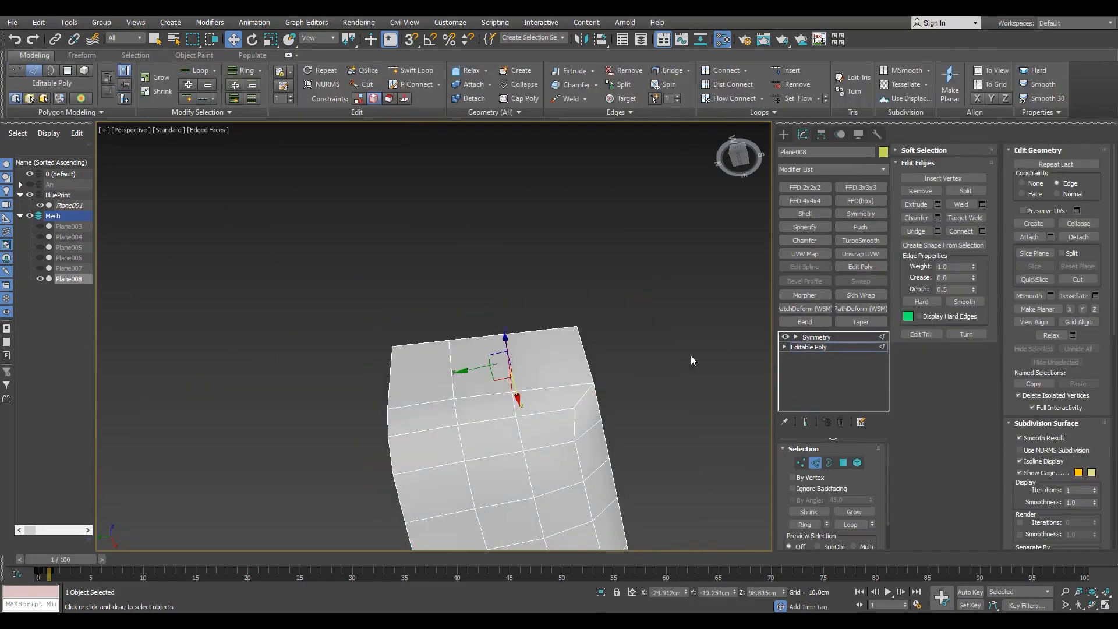
middle_click_drag(473, 370, 515, 417, "alt")
key("4")
left_click(384, 356)
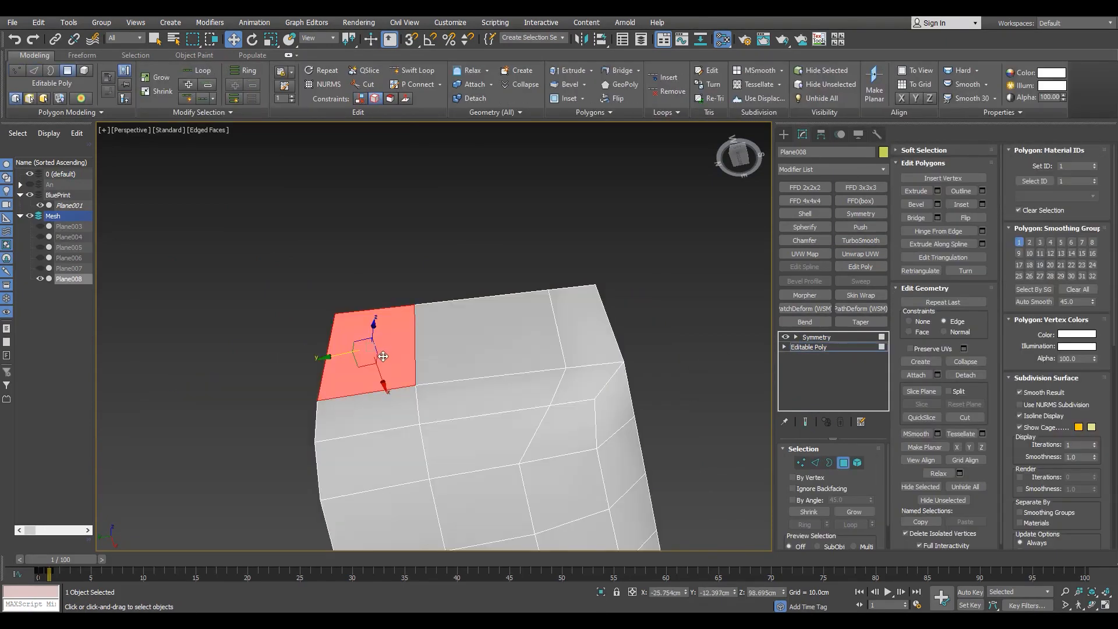
middle_click_drag(384, 365, 529, 346, "alt")
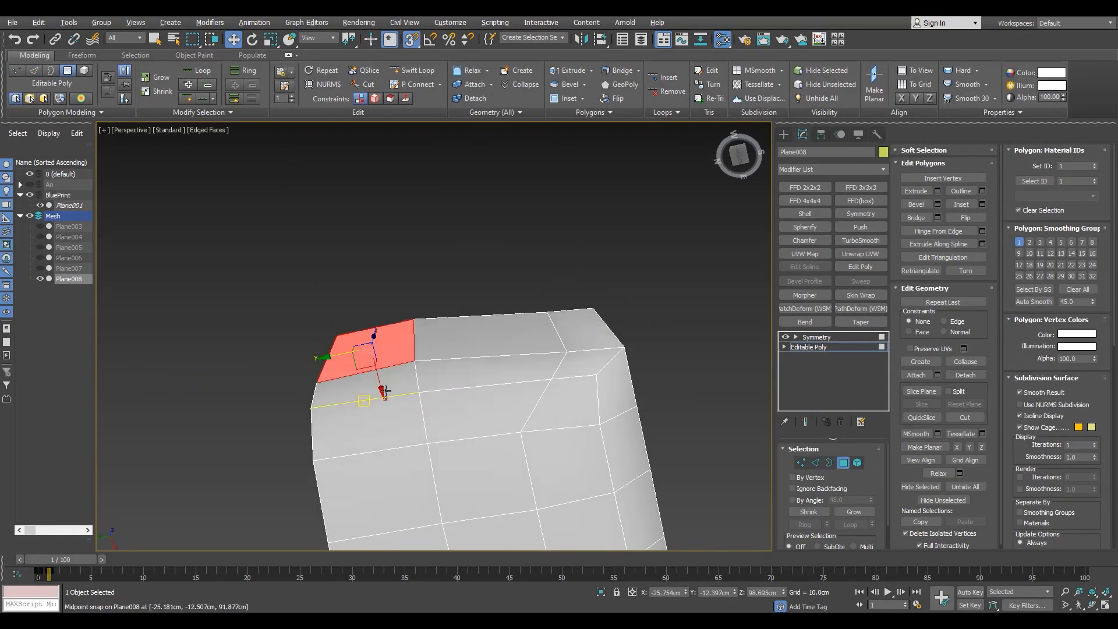
middle_click_drag(386, 392, 421, 434, "alt")
Step: Slide the edges beside the head's backstrap-side corner along their neighbouring edges using the Edge constraint
key("2")
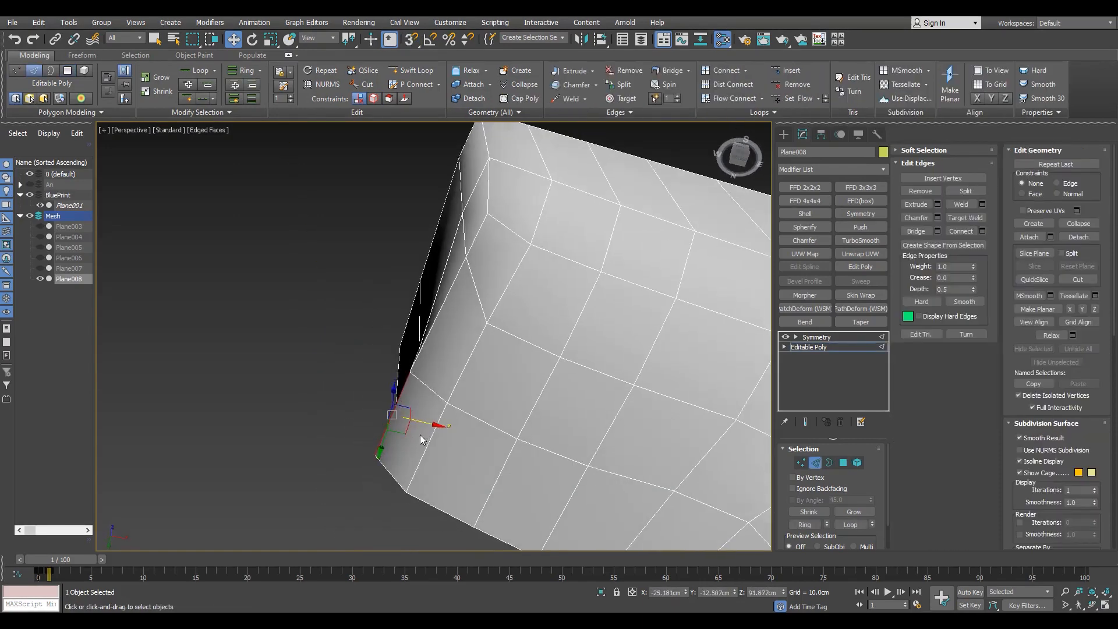
middle_click_drag(468, 364, 438, 447, "alt")
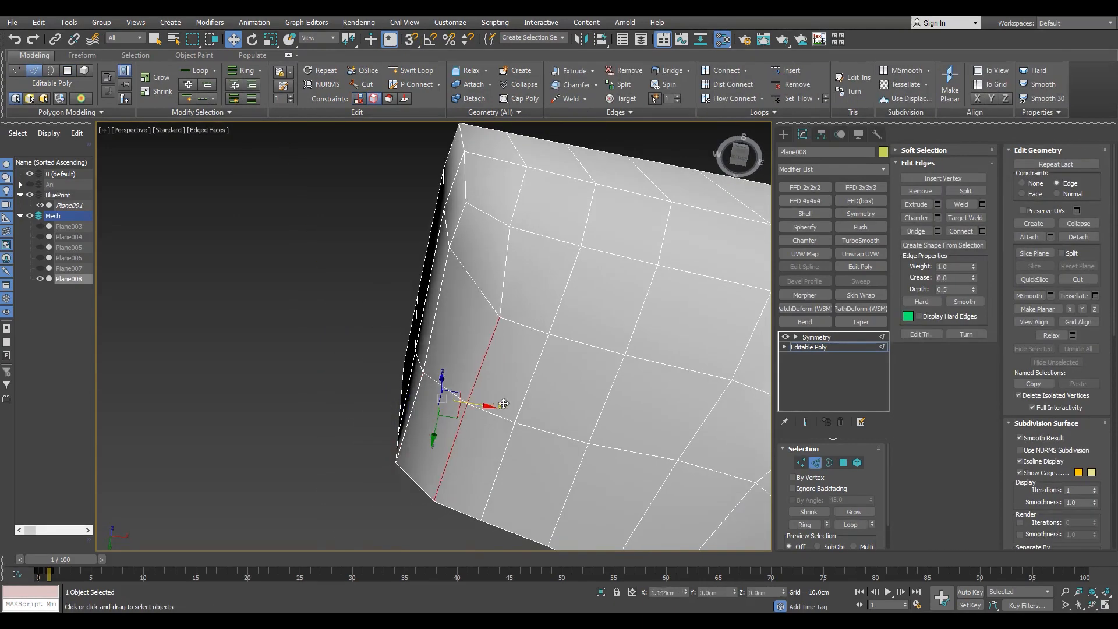
middle_click_drag(504, 403, 474, 188, "alt")
key("1")
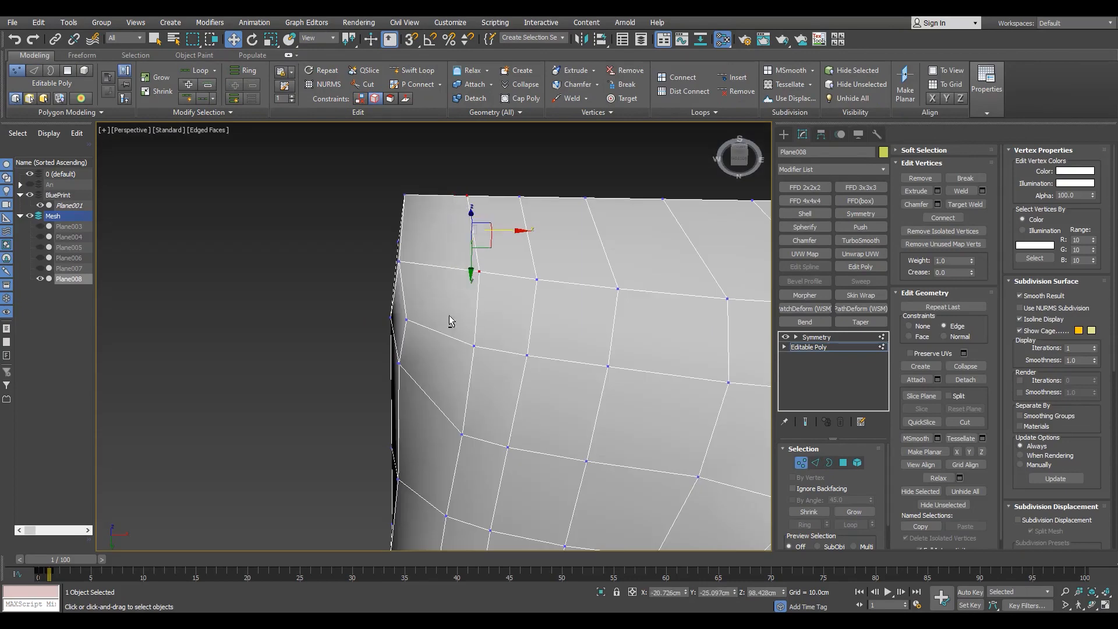
Step: Reshape the vertices at the head's backstrap-side lower corner to follow the blueprint outline in the front view
key("alt+w")
key("alt+w")
scroll(201, 267, "up", 3)
middle_click_drag(202, 267, 326, 428)
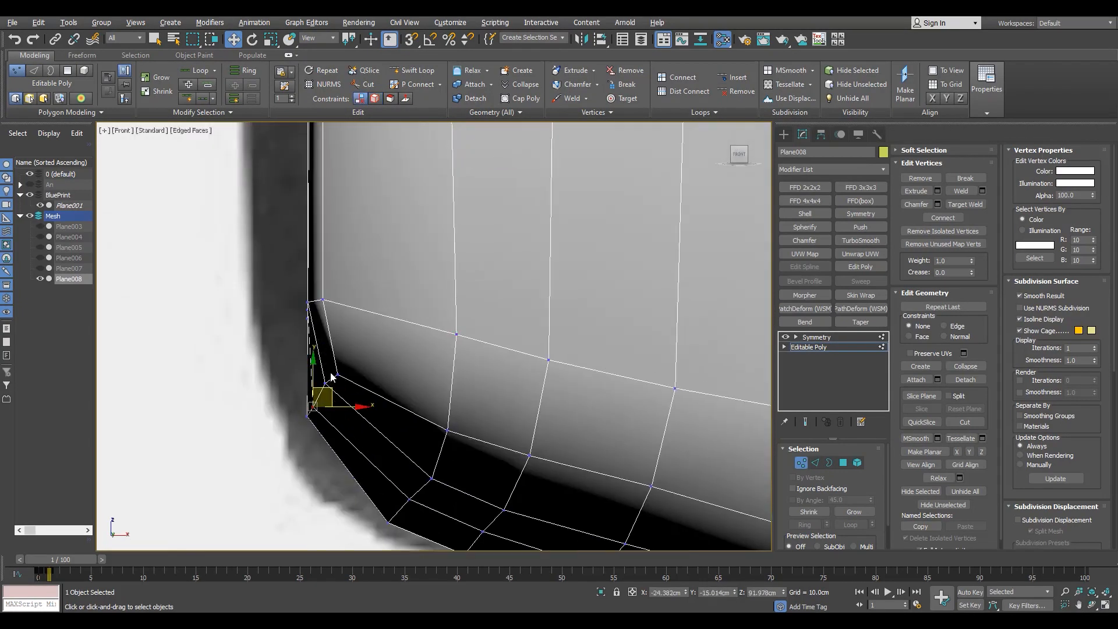
left_click_drag(340, 379, 402, 443)
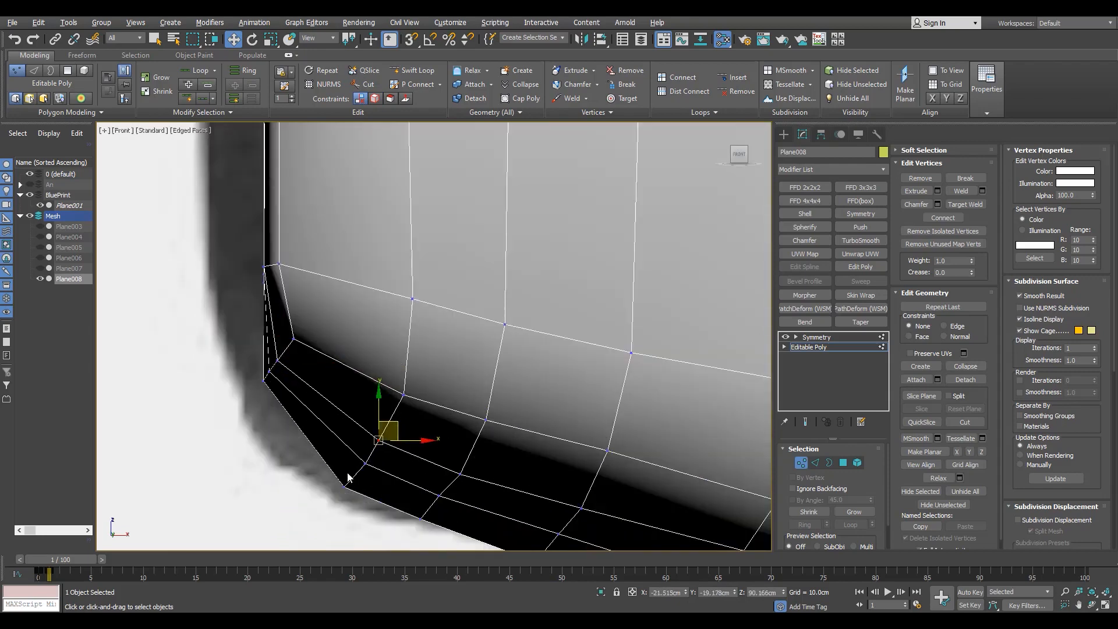
scroll(361, 459, "down", 3)
left_click_drag(270, 452, 343, 265)
scroll(326, 268, "up", 2)
scroll(326, 312, "down", 1)
left_click_drag(353, 426, 328, 425)
middle_click_drag(338, 523, 365, 391)
key("w")
key("2")
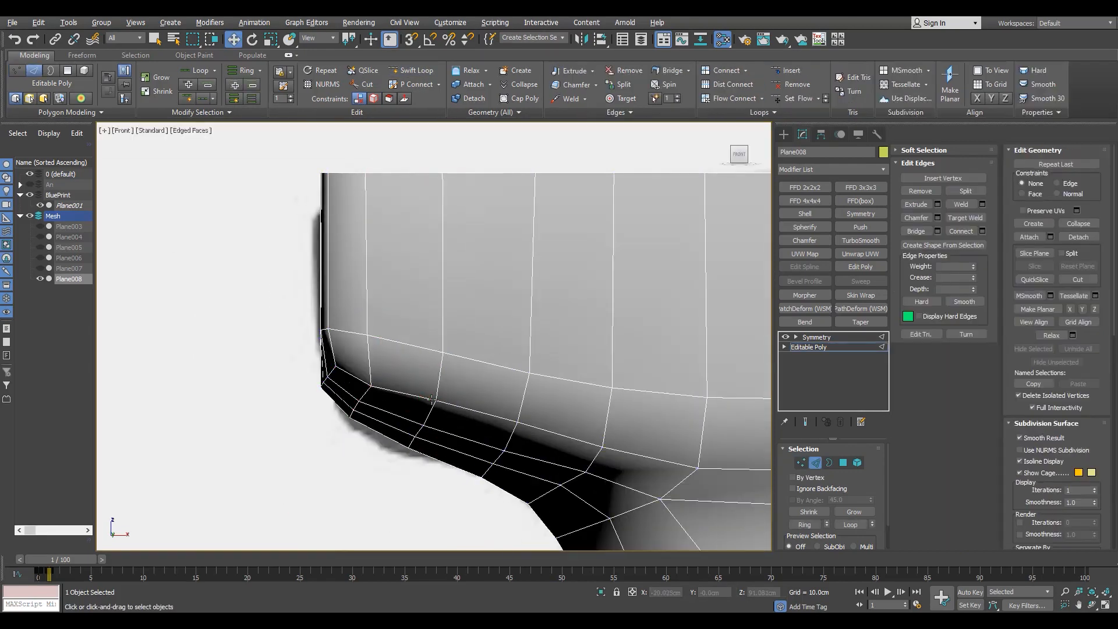
Step: Examine the mirrored head from several angles in perspective, with and without edged faces
key("p")
middle_click_drag(430, 404, 442, 326, "alt")
left_click(816, 337)
key("F4")
scroll(475, 312, "down", 3)
scroll(466, 350, "down", 2)
scroll(448, 326, "up", 3)
key("F4")
left_click(135, 22)
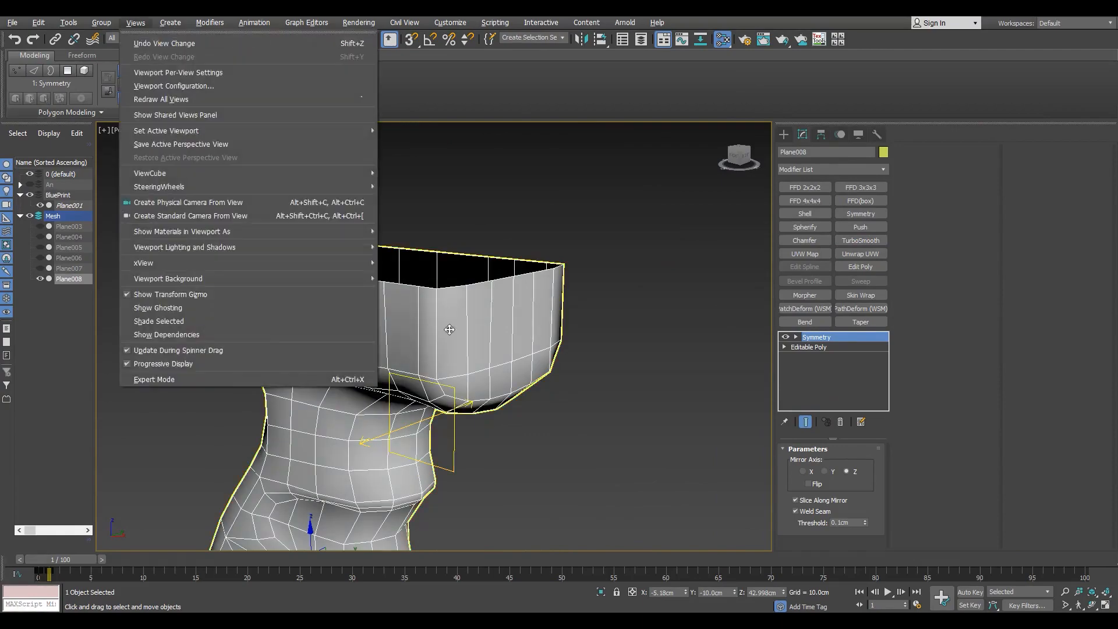
left_click(153, 41)
scroll(424, 362, "up", 3)
key("F4")
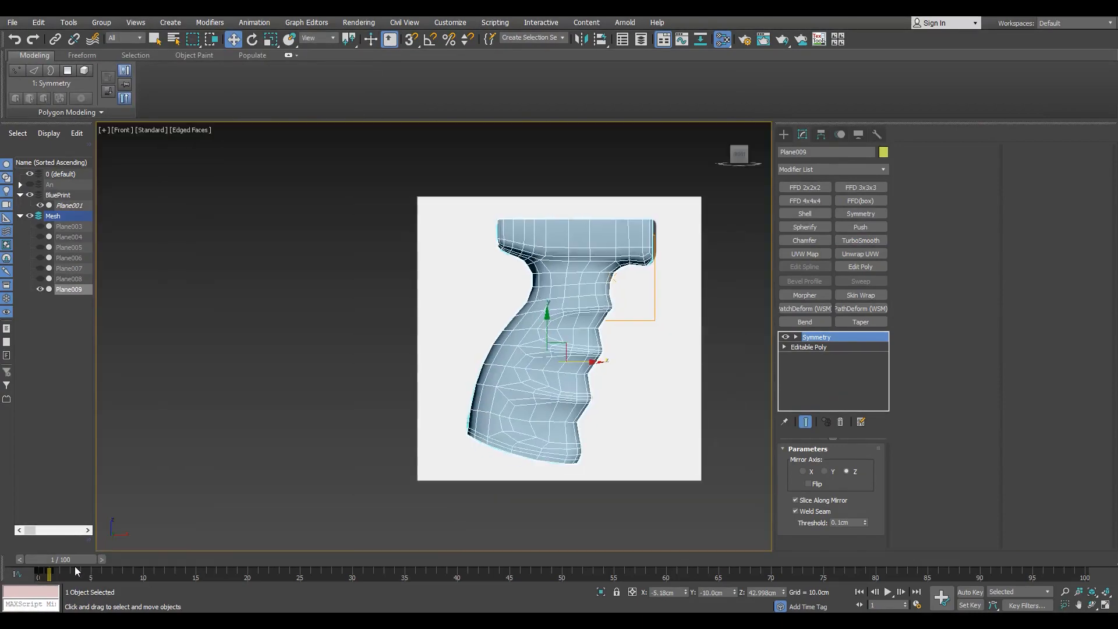
Step: Insert an edge loop across the grip near the upper finger ridge with Swift Loop
scroll(547, 343, "up", 8)
right_click(375, 370)
left_click(326, 379)
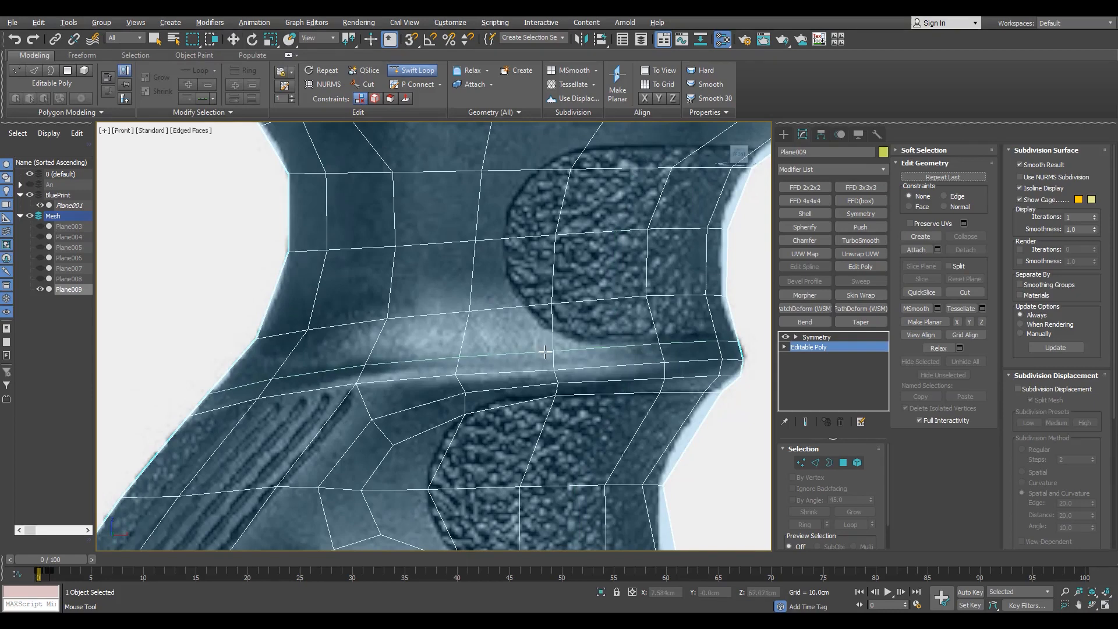
Step: Move the vertices around the neck and upper finger ridge to follow the blueprint in the front view
key("1")
key("w")
scroll(380, 376, "up", 2)
scroll(407, 360, "down", 2)
scroll(374, 349, "up", 2)
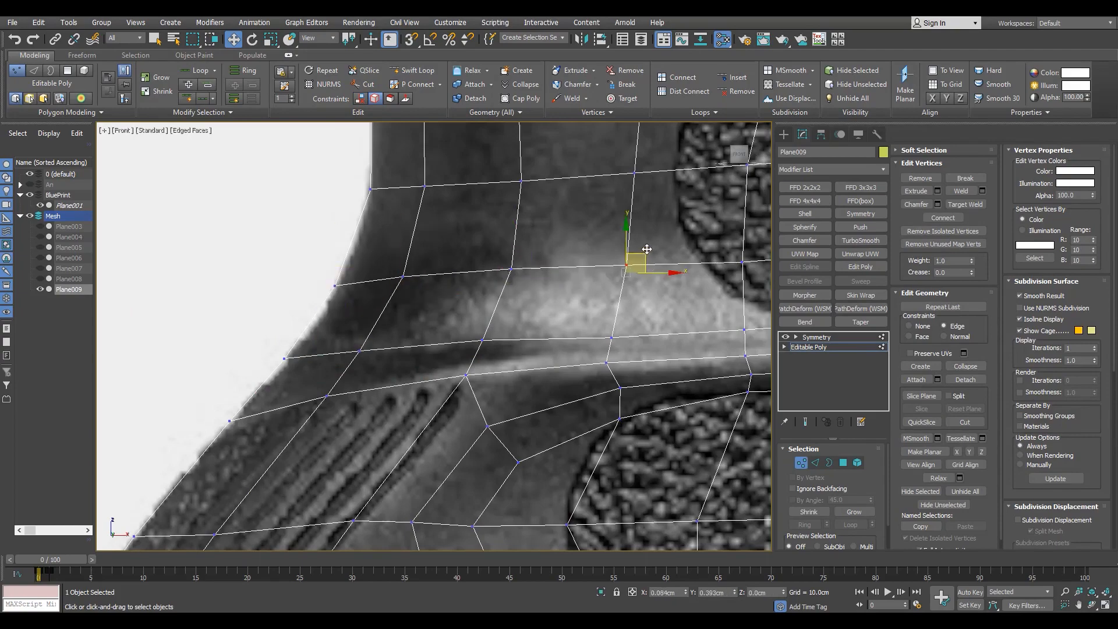
scroll(646, 249, "down", 2)
scroll(467, 320, "up", 2)
scroll(467, 325, "down", 2)
middle_click_drag(466, 323, 494, 315)
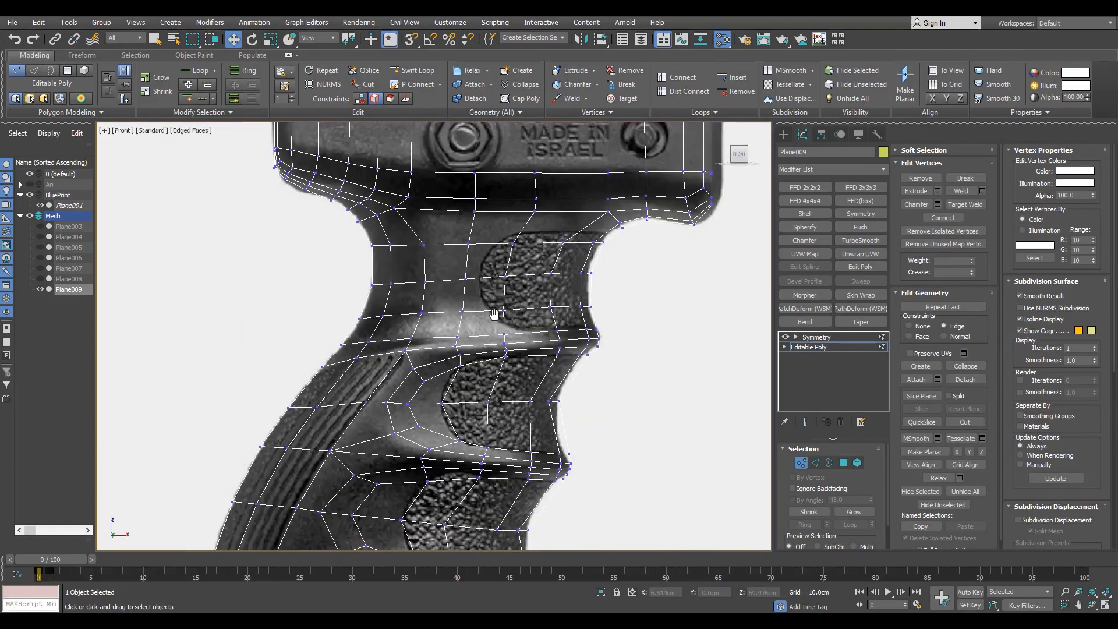
Step: Select all polygons of the grip below the neck, from the upper finger ridge down to the base
scroll(494, 315, "down", 2)
scroll(494, 315, "up", 2)
key("4")
scroll(563, 252, "up", 2)
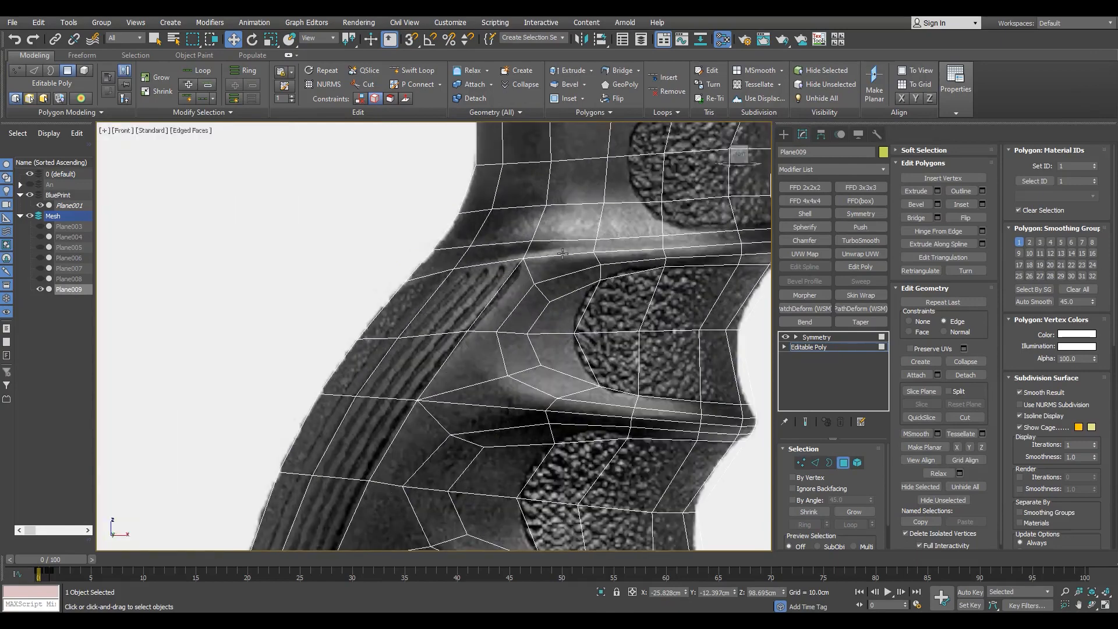
scroll(563, 253, "down", 2)
scroll(665, 244, "up", 2)
scroll(571, 299, "down", 2)
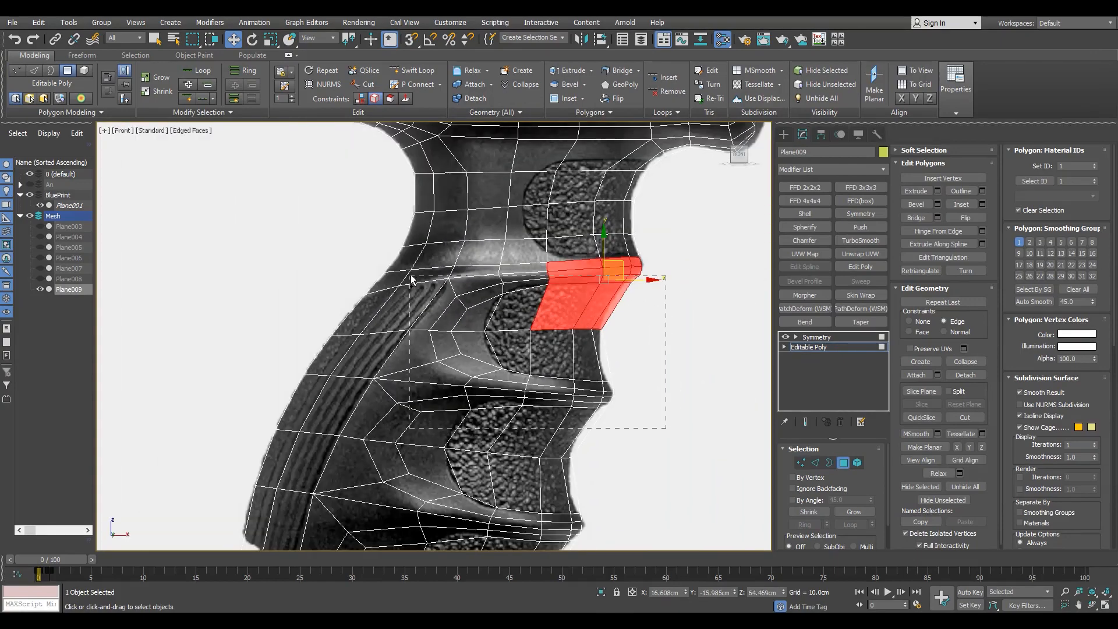
key("ctrl+Page_Up")
key("ctrl+Page_Up")
scroll(558, 343, "down", 2)
key("ctrl+Page_Up")
key("ctrl+Page_Up")
left_click_drag(68, 560, 77, 560)
key("p")
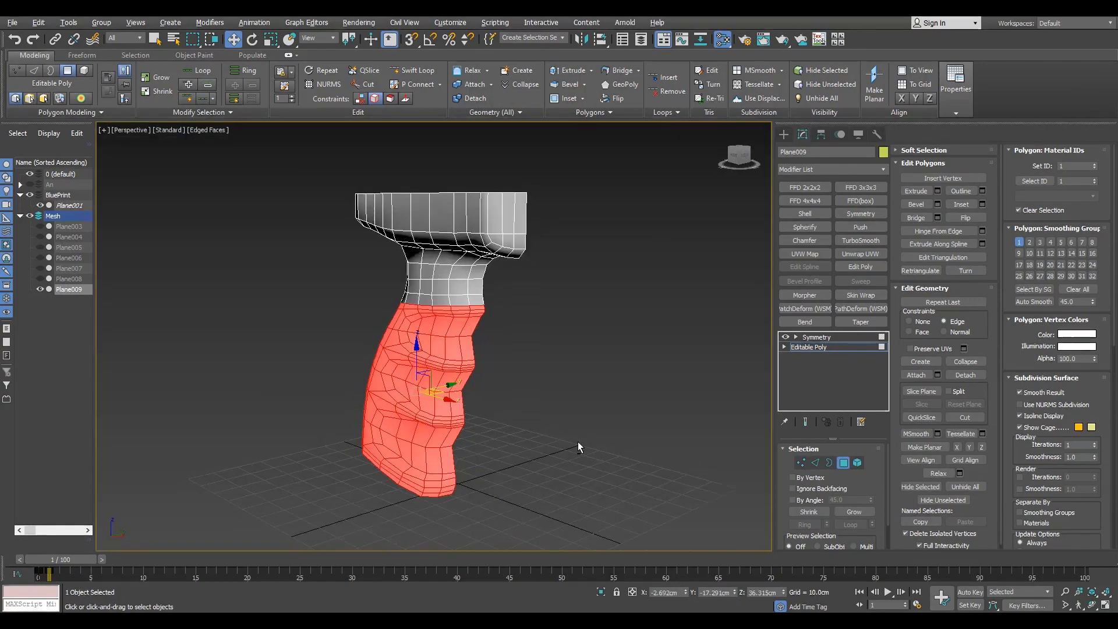
Step: Collapse the Symmetry modifier into the editable poly, keeping the lower grip's polygons selected
middle_click_drag(578, 442, 541, 433, "alt")
scroll(542, 434, "up", 2)
left_click(816, 338)
key("4")
scroll(582, 355, "down", 2)
scroll(397, 377, "up", 2)
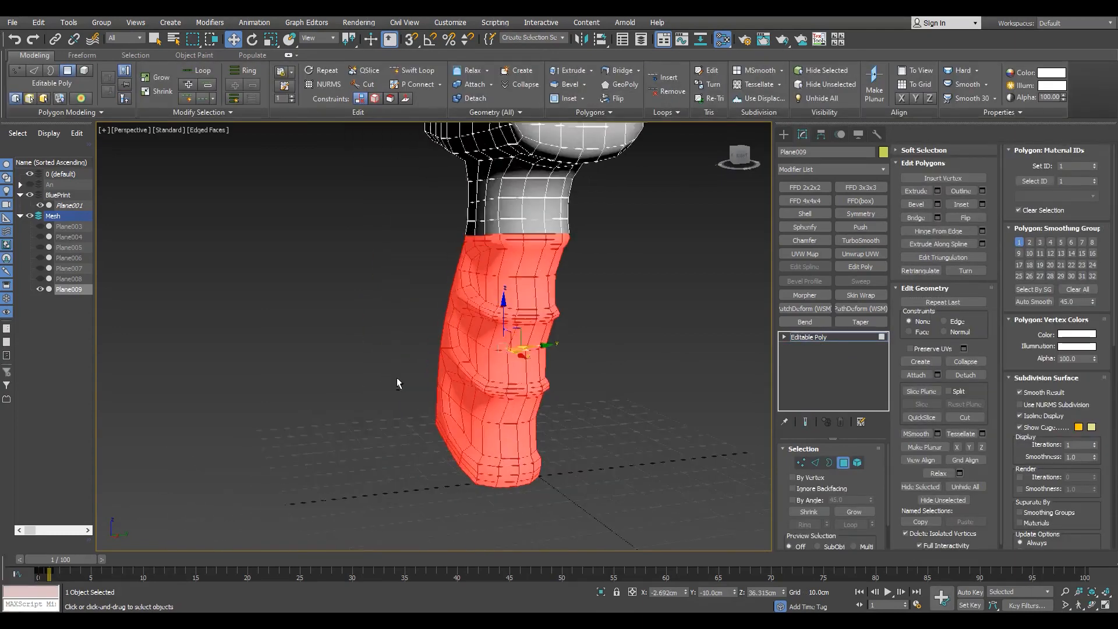
Step: Try to deform the selected lower grip with an FFD 3x3x3 modifier, undo it and return to the front view
key("r")
left_click(861, 187)
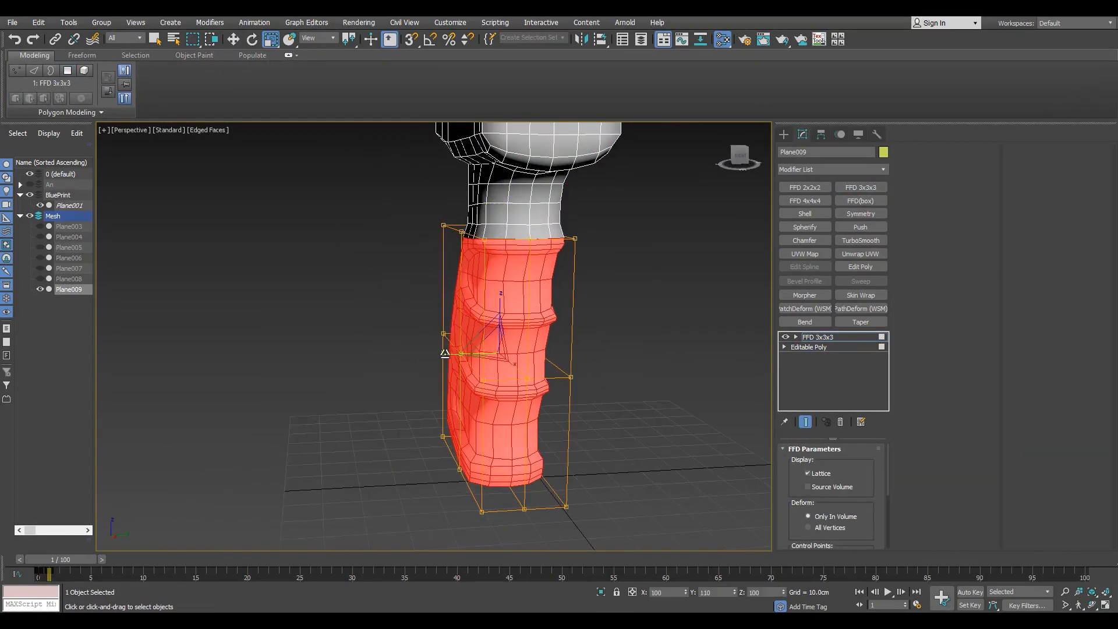
scroll(461, 399, "up", 3)
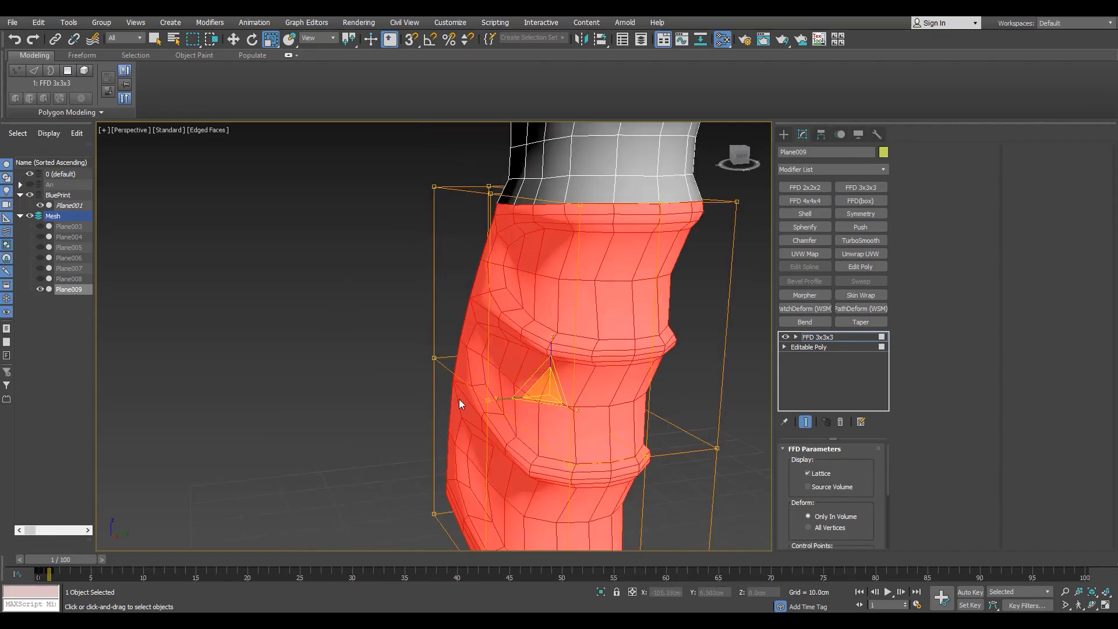
key("f")
scroll(465, 284, "up", 6)
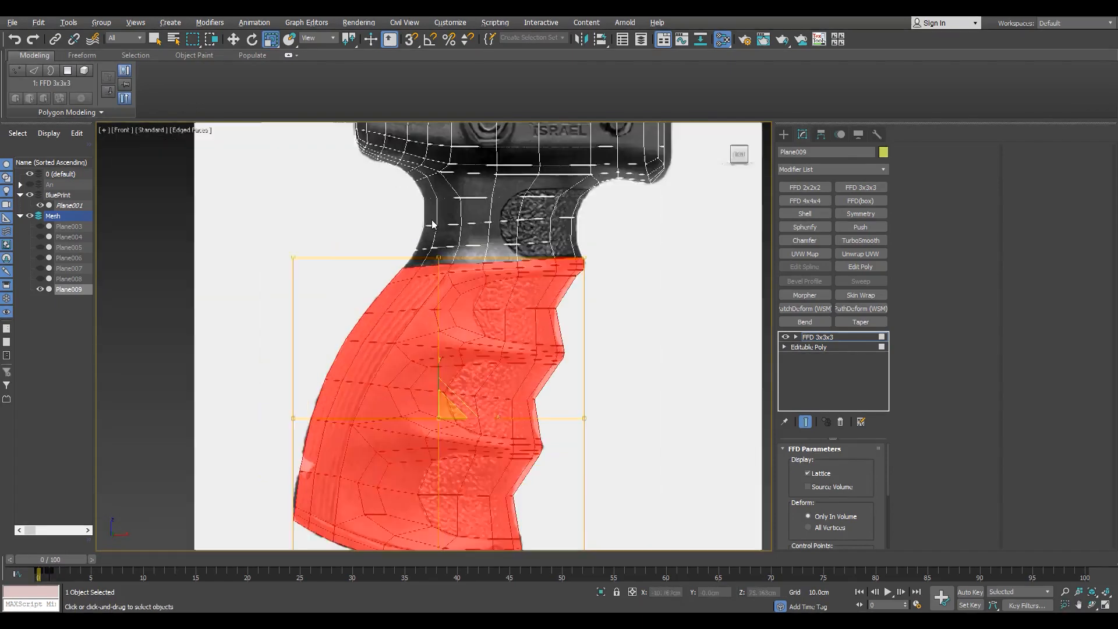
left_click_drag(36, 600, 47, 597)
key("alt+w")
left_click(662, 387)
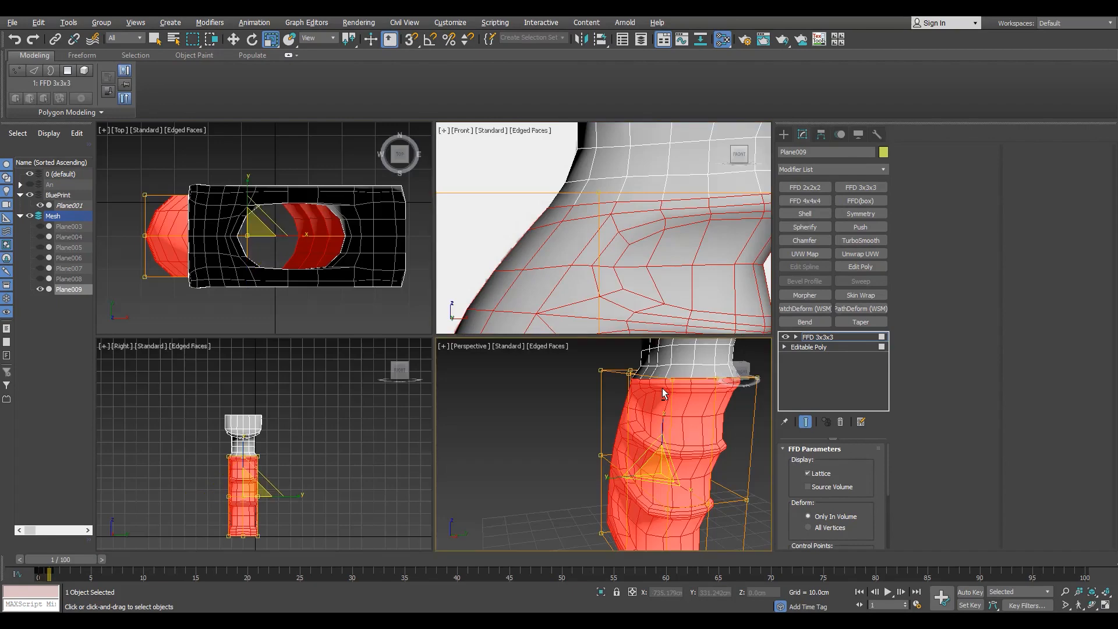
key("ctrl+z")
key("ctrl+z")
key("ctrl+z")
key("ctrl+z")
right_click(652, 248)
key("alt+w")
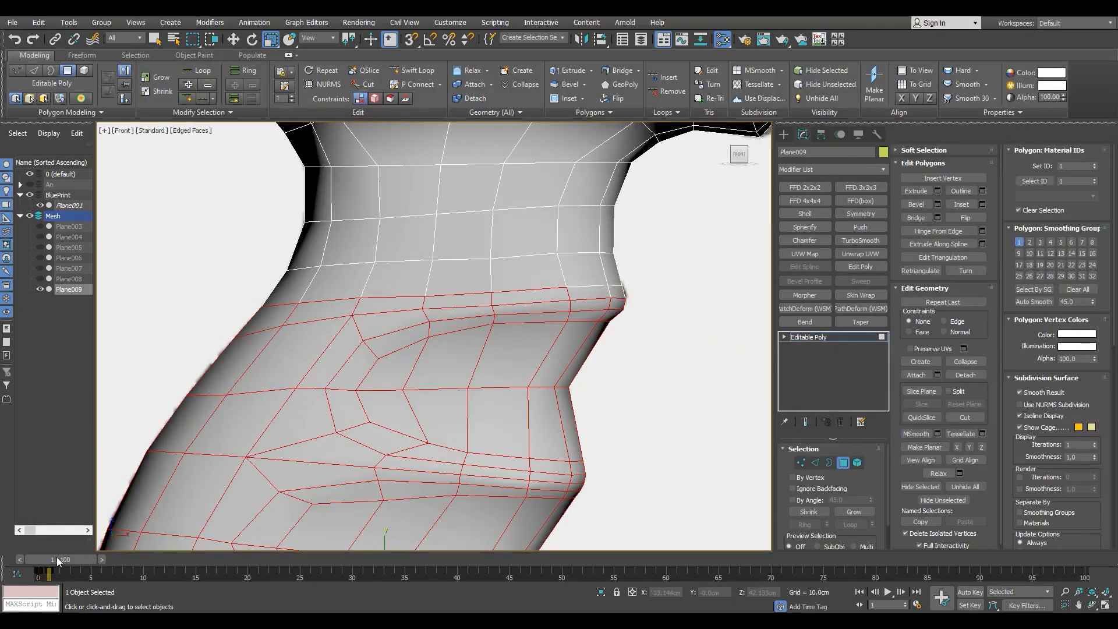
Step: Remove the stray polygons above the upper finger ridge from the lower grip selection in the front view
left_click_drag(58, 561, 51, 561)
key("F2")
left_click_drag(224, 274, 294, 306, "alt")
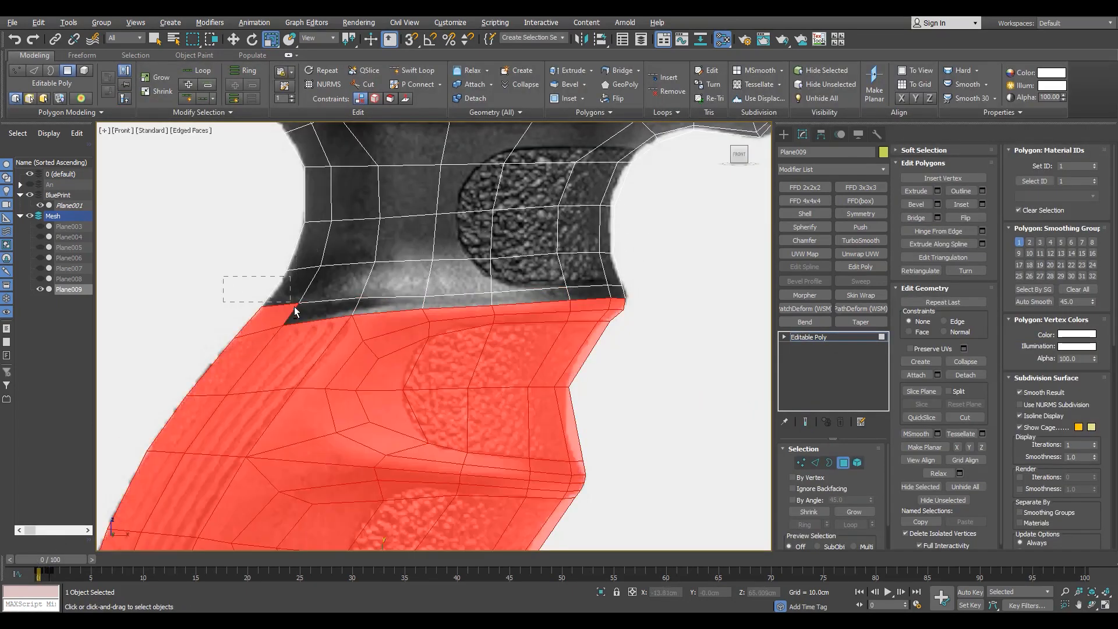
key("alt+w")
right_click(495, 466)
Step: Apply an FFD 3x3x3 modifier to the selected lower grip polygons and scale its lattice control points to shape the grip's width
key("alt+w")
left_click_drag(63, 559, 73, 560)
left_click(866, 189)
scroll(461, 333, "down", 5)
scroll(460, 332, "up", 4)
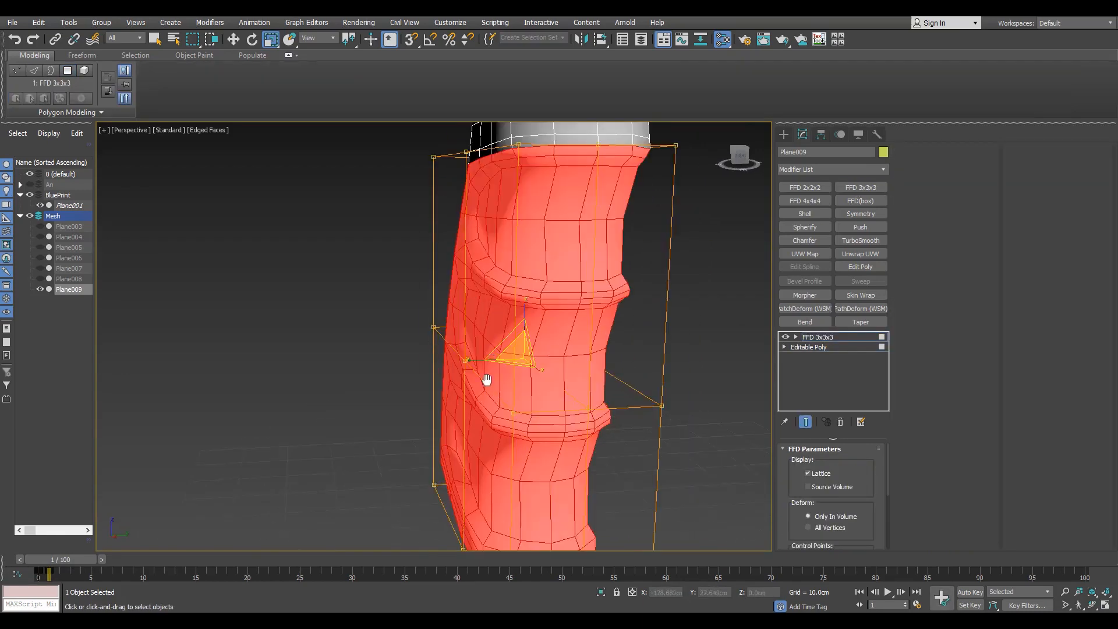
scroll(489, 380, "down", 2)
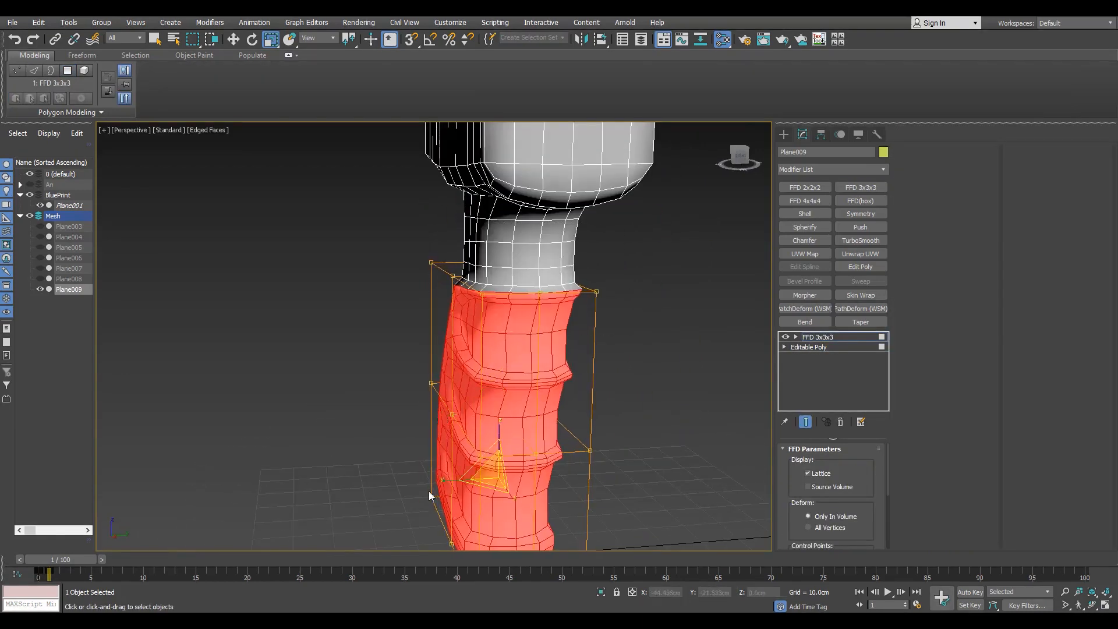
middle_click_drag(443, 466, 411, 457, "alt")
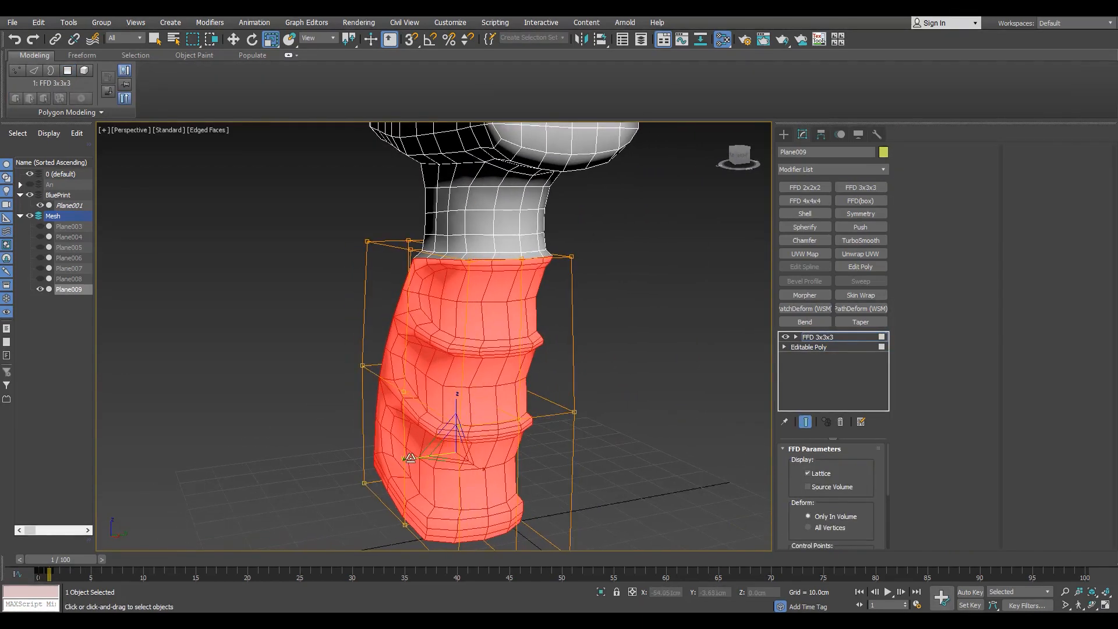
Step: Select all polygons of the mounting head down to where it meets the neck, excluding the neck's own polygons
key("shift+z")
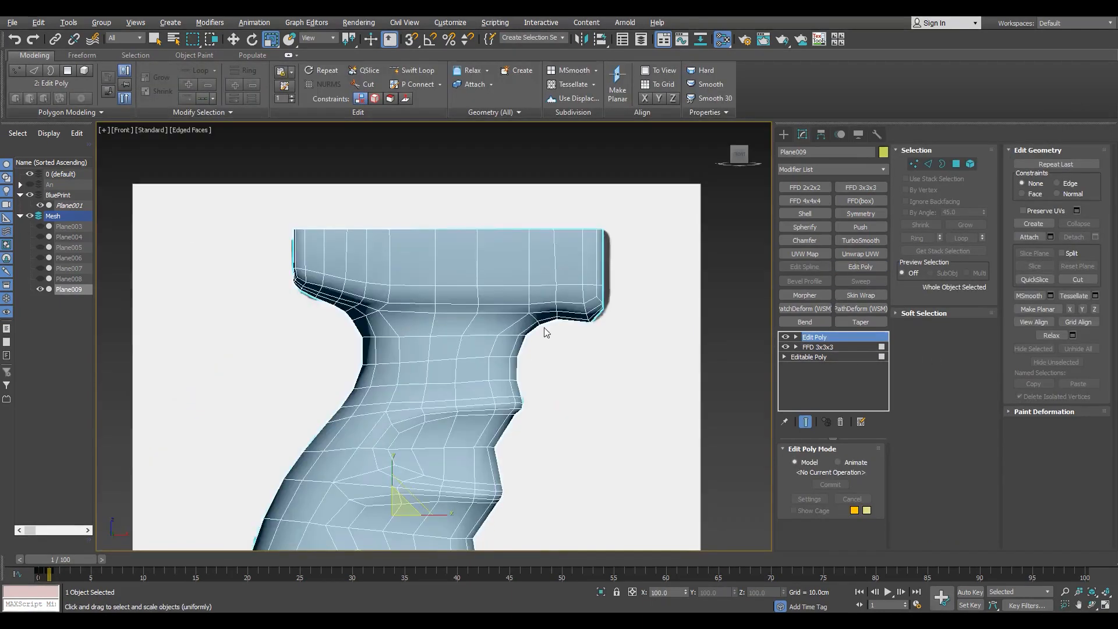
left_click_drag(122, 233, 690, 308)
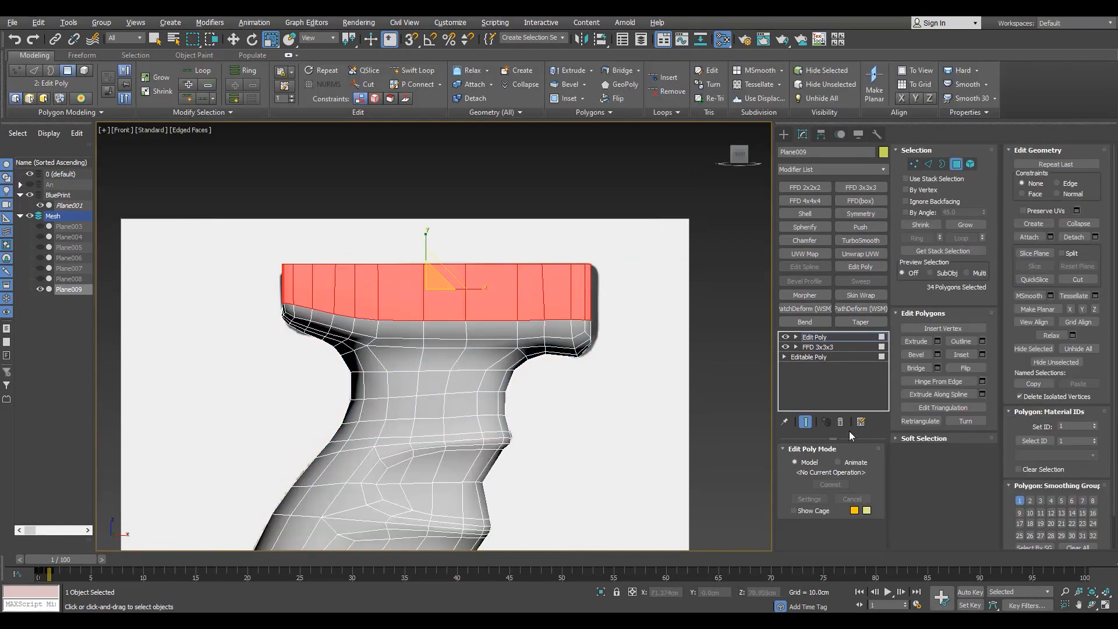
left_click(965, 225)
scroll(580, 399, "up", 2)
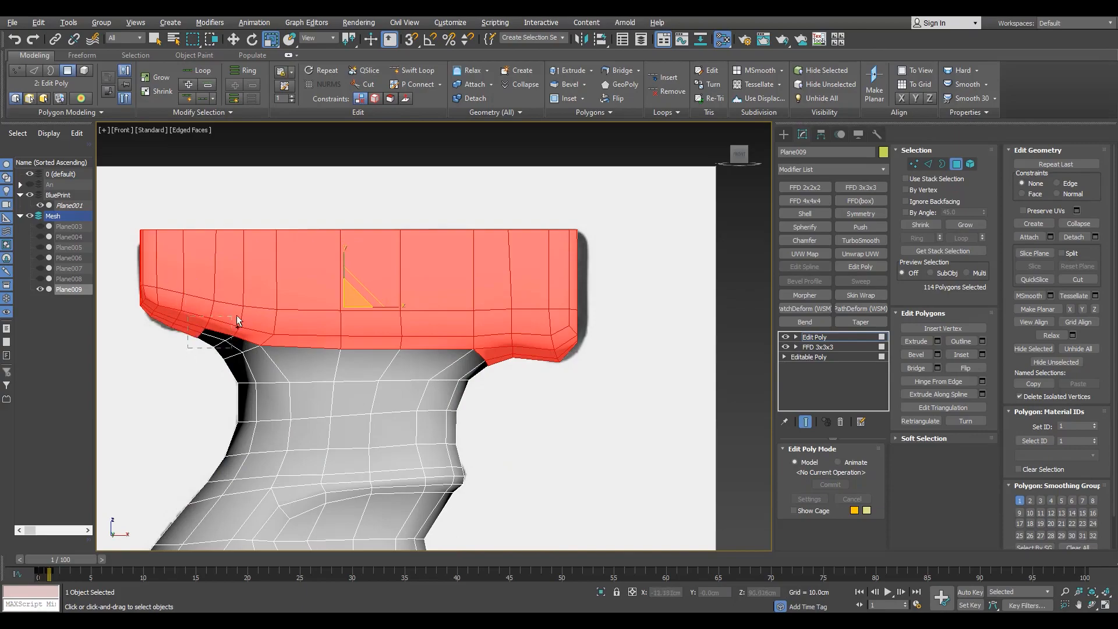
left_click_drag(237, 318, 238, 318, "ctrl")
key("p")
middle_click_drag(624, 441, 465, 373, "alt")
key("f")
scroll(507, 380, "up", 2)
left_click_drag(290, 342, 268, 336, "alt")
middle_click_drag(268, 335, 396, 335)
left_click_drag(220, 392, 274, 349, "alt")
Step: Scale the selected mounting head polygons to 89% along Y
key("alt+w")
key("alt+w")
middle_click_drag(541, 405, 435, 355, "alt")
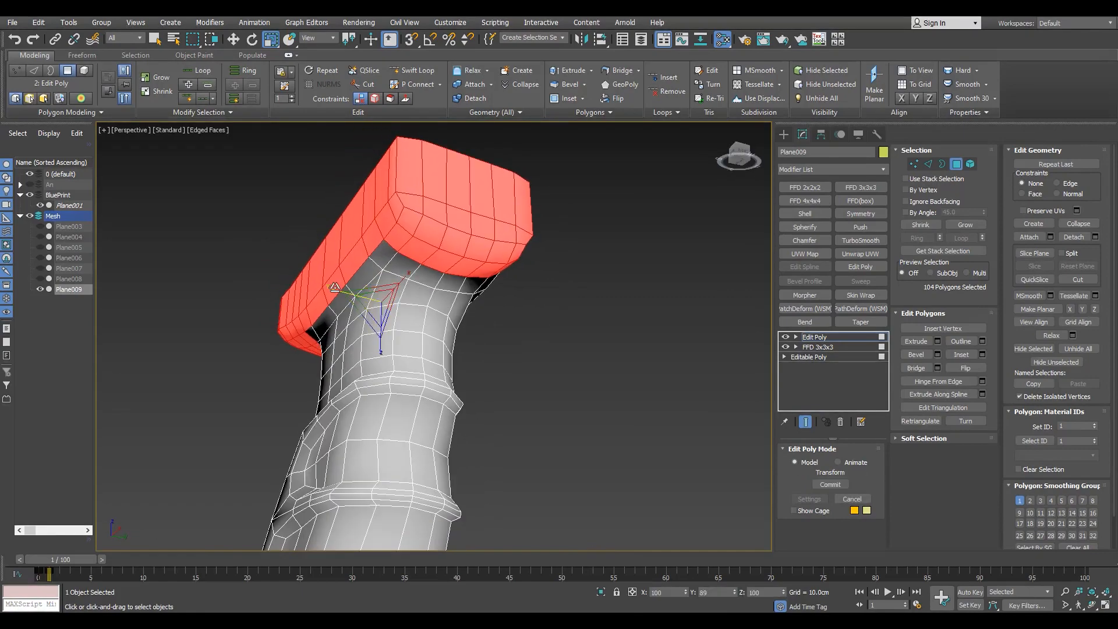
middle_click_drag(335, 287, 349, 318, "alt")
scroll(349, 331, "up", 4)
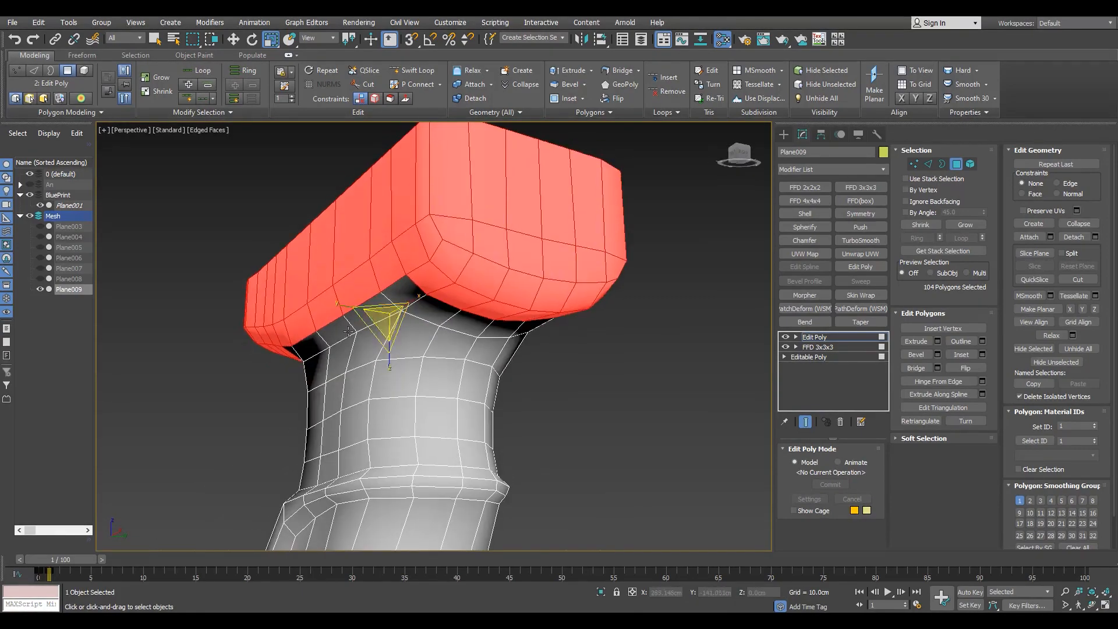
Step: Select the lower grip's polygons, grow the selection up the neck to the head, and scale it to adjust the width
scroll(348, 331, "down", 5)
key("f")
left_click_drag(312, 494, 492, 268)
key("p")
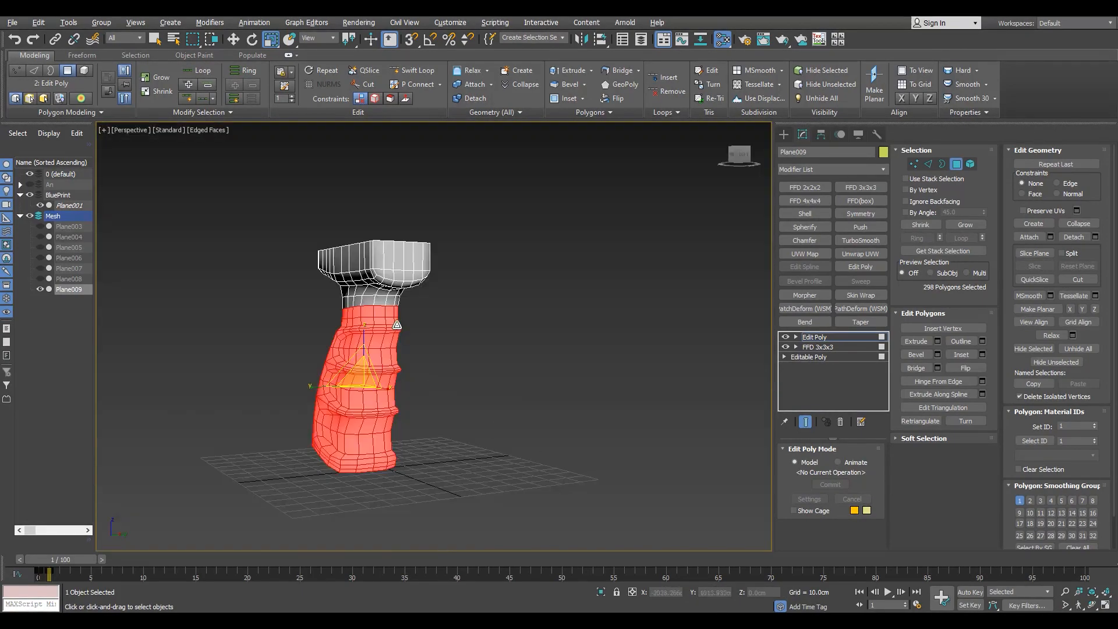
scroll(397, 324, "up", 2)
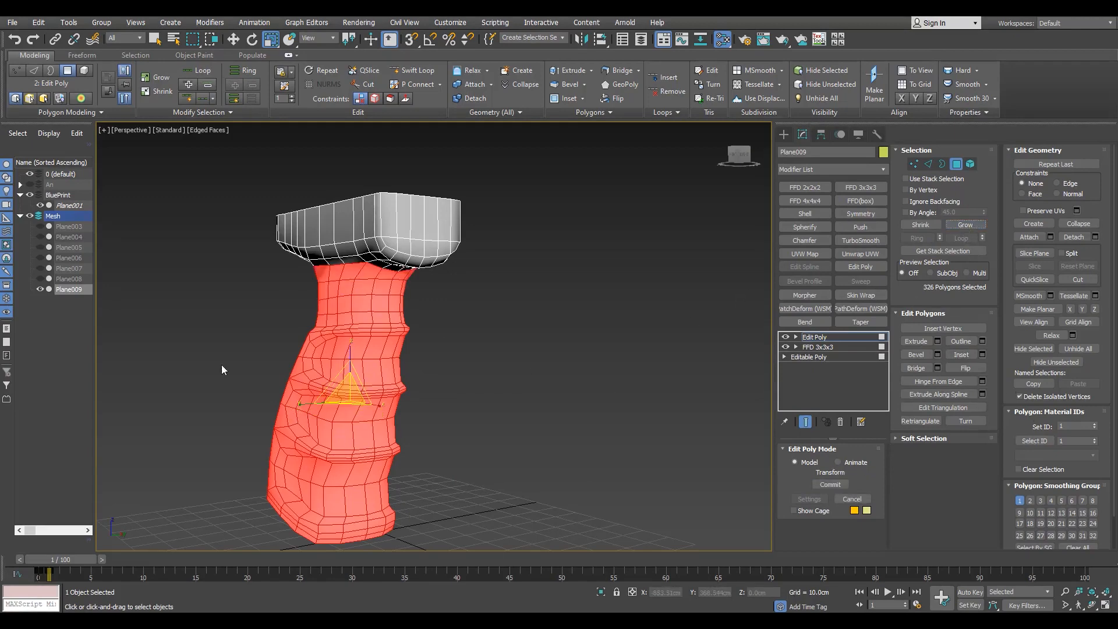
scroll(359, 444, "up", 3)
scroll(457, 332, "down", 4)
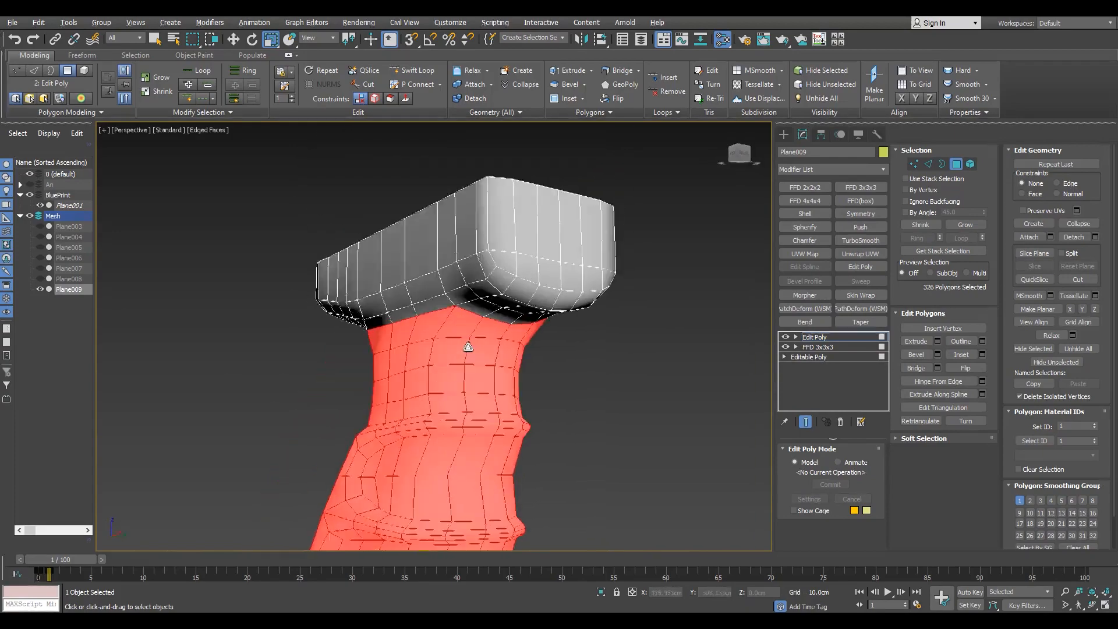
Step: Select the edge loop around the neck just beneath the mounting head, excluding the unwanted edges
key("2")
scroll(564, 329, "up", 6)
middle_click_drag(633, 253, 619, 312, "alt")
left_click_drag(619, 312, 585, 352, "alt")
middle_click_drag(466, 350, 559, 344, "alt")
left_click_drag(287, 406, 480, 239, "alt")
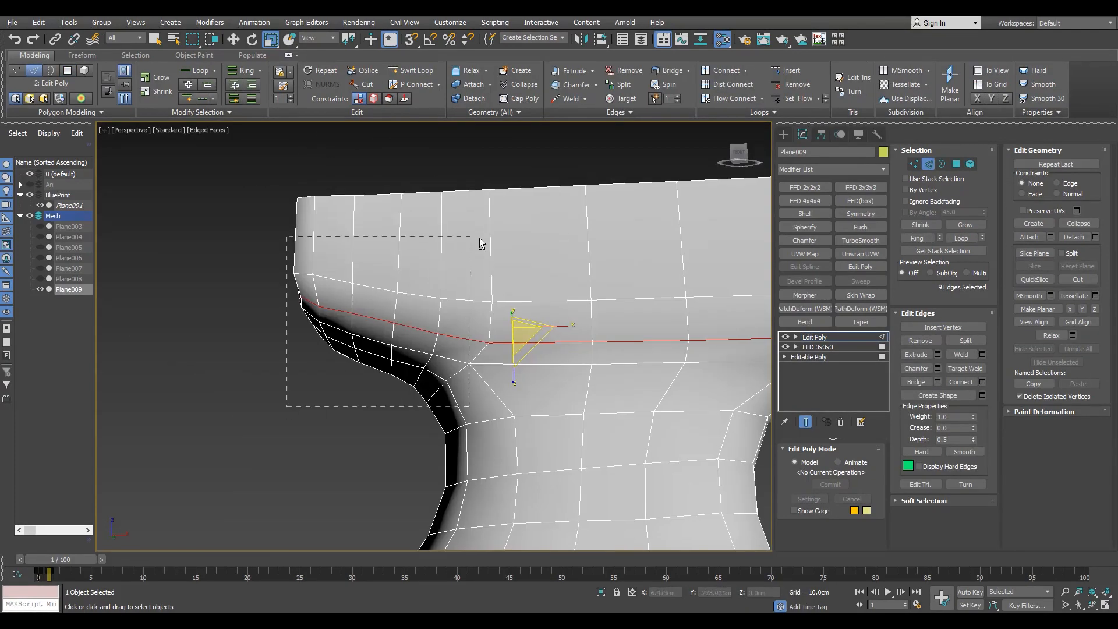
double_click(478, 354, "ctrl")
middle_click_drag(478, 354, 265, 361)
left_click_drag(289, 310, 267, 319, "alt")
double_click(252, 380, "ctrl")
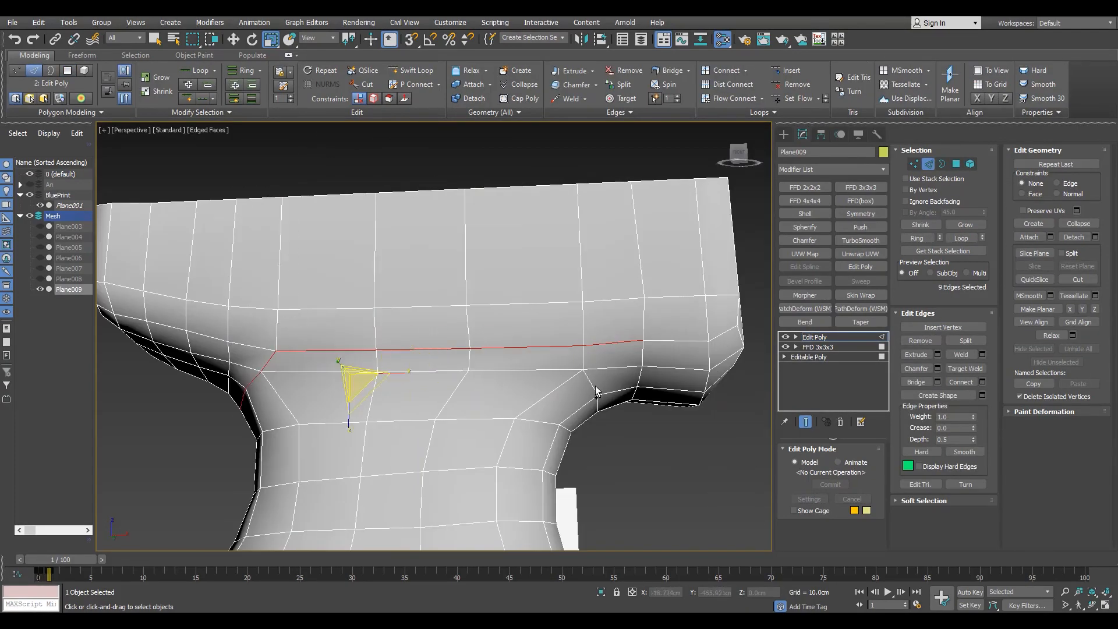
Step: Scale the selected edge loop beneath the head to even out the transition into the neck
middle_click_drag(583, 358, 345, 370, "alt")
key("r")
scroll(431, 217, "up", 5)
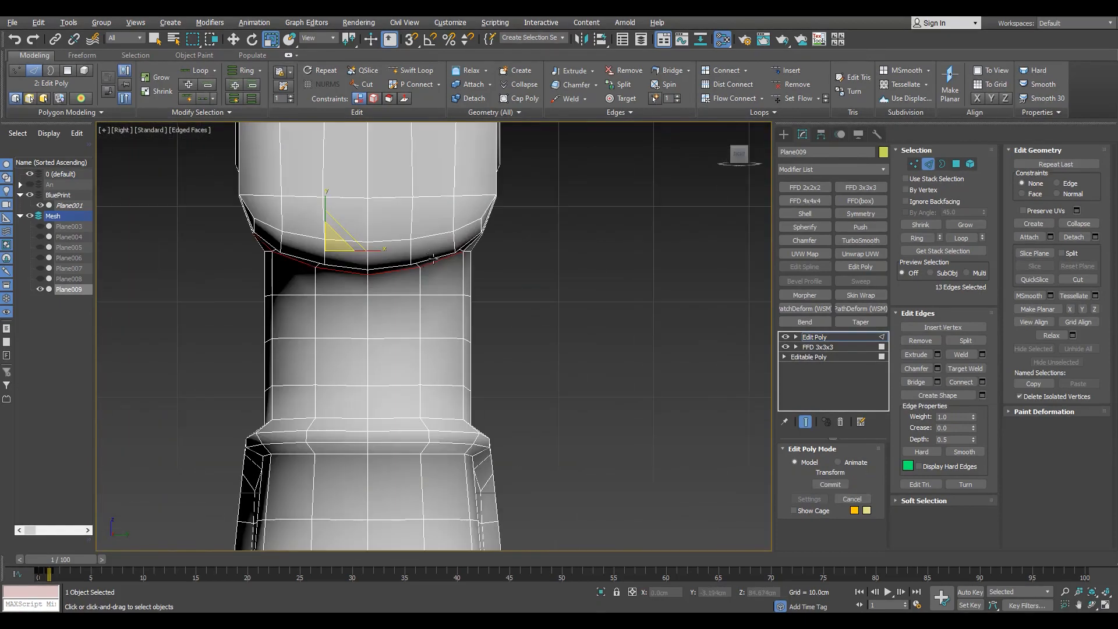
key("alt+w")
middle_click(559, 427)
key("alt+w")
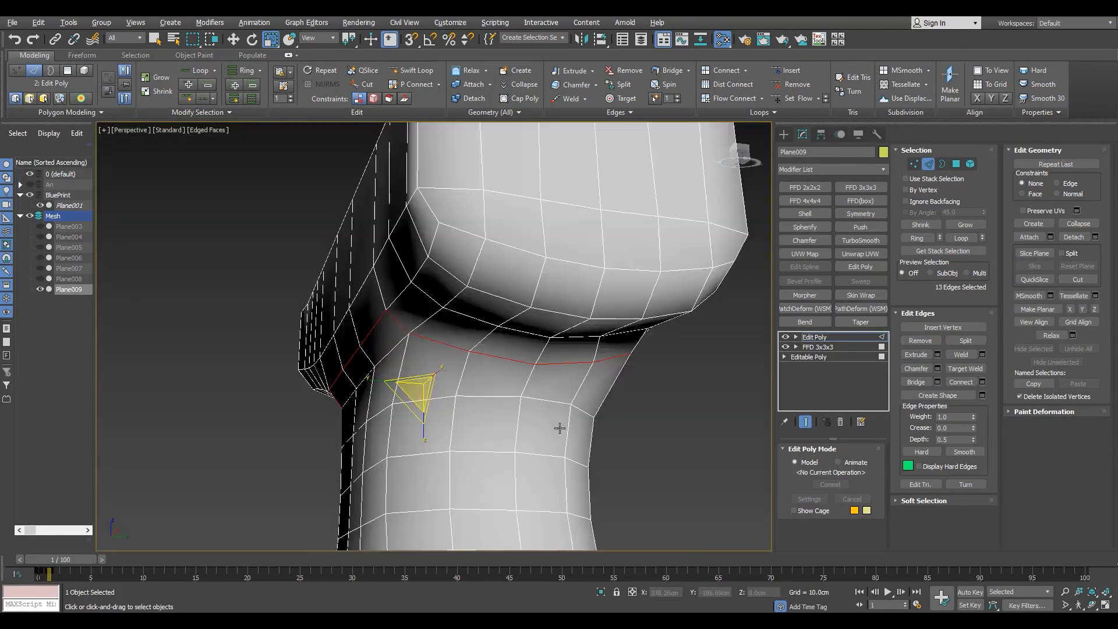
scroll(559, 427, "down", 4)
middle_click_drag(559, 427, 434, 428, "alt")
key("alt+w")
key("alt+w")
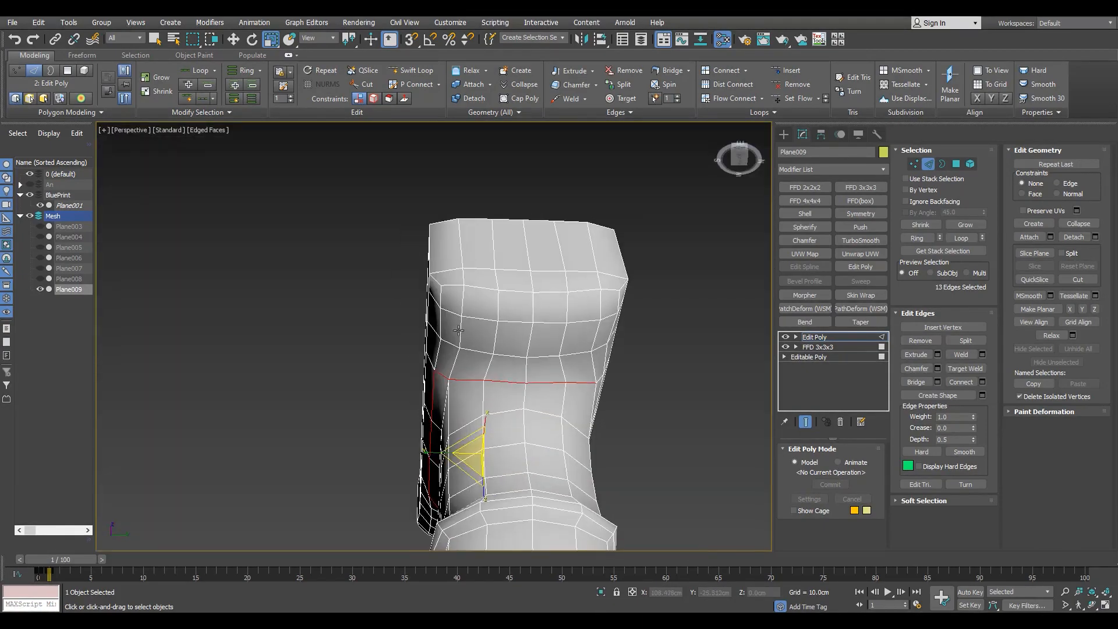
Step: Select the four side vertices on the head's rounded underside and scale them along Y to smooth the transition
key("1")
scroll(684, 299, "up", 2)
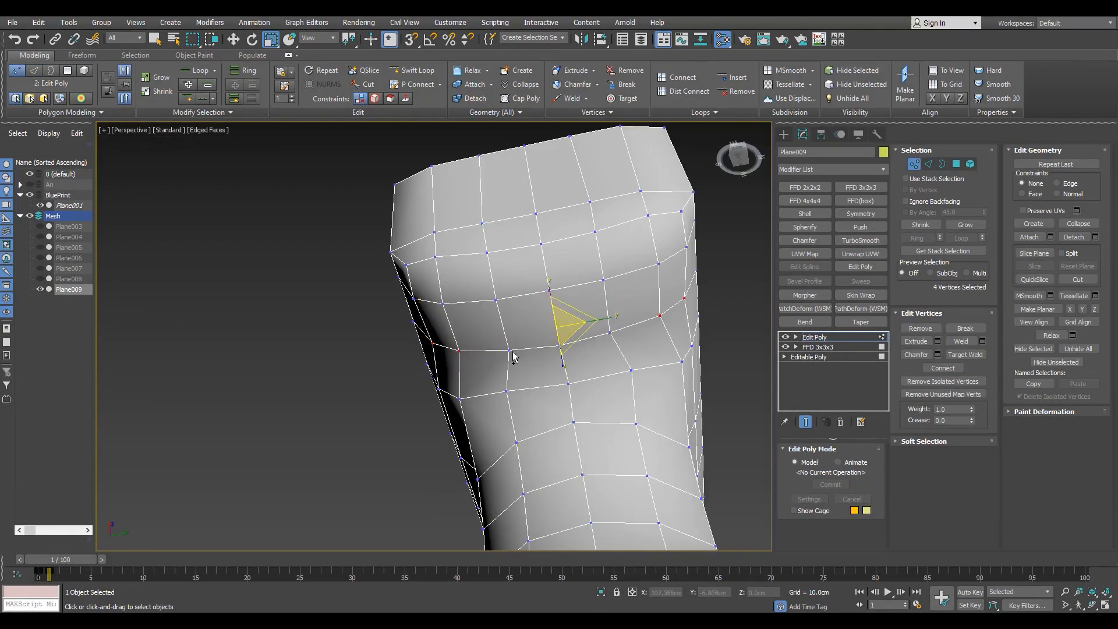
left_click_drag(616, 321, 619, 319)
middle_click_drag(559, 381, 295, 395, "alt")
key("1")
Step: Preview the grip's smoothed surface with a TurboSmooth modifier and undo it
key("F4")
left_click(865, 241)
scroll(443, 408, "down", 5)
scroll(392, 382, "up", 5)
key("F4")
key("ctrl+z")
scroll(407, 386, "down", 3)
key("2")
scroll(434, 382, "down", 5)
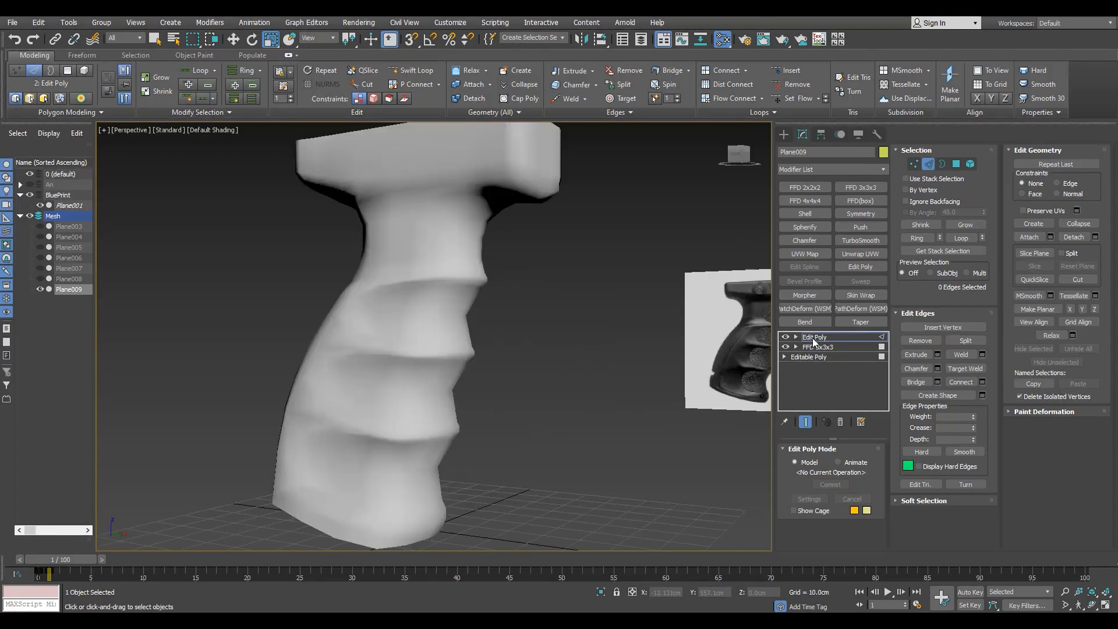
left_click(878, 245)
middle_click_drag(407, 375, 449, 444, "alt")
scroll(344, 456, "down", 4)
scroll(344, 456, "up", 5)
scroll(350, 445, "down", 5)
scroll(361, 415, "up", 5)
key("F4")
key("ctrl+z")
Step: Remove the neck's polygons from the selection in the front view, leaving only the lower grip selected
key("f")
key("g")
key("4")
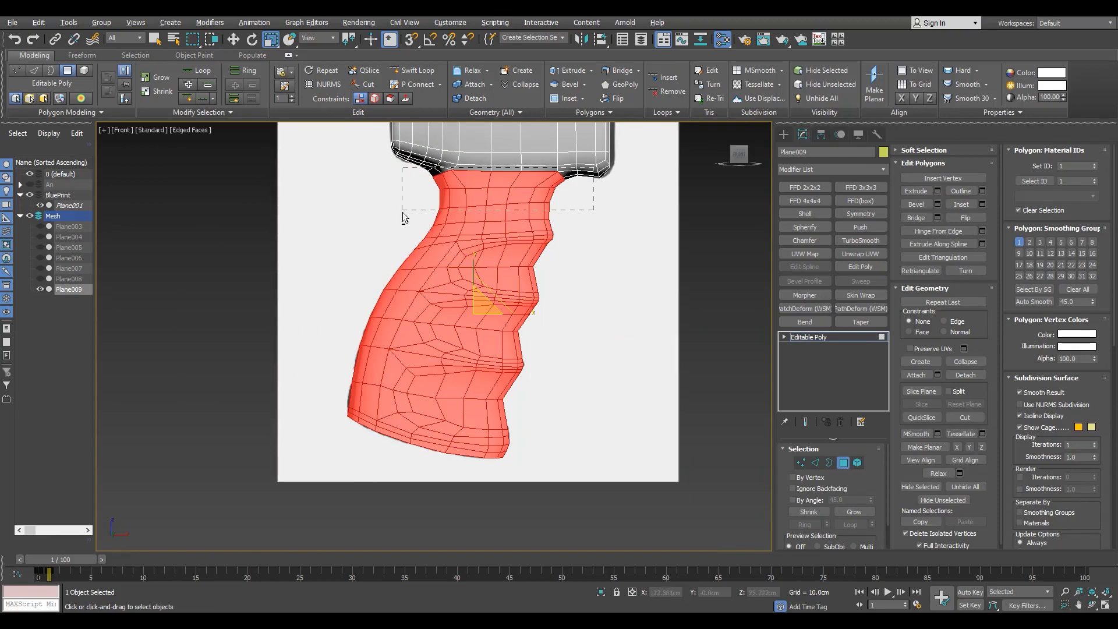
left_click_drag(402, 213, 401, 214, "alt")
scroll(523, 205, "up", 5)
left_click(804, 513)
Step: Apply an FFD 3x3x3 modifier to the lower grip, scale the control points to 70% along Y, and collapse it
key("p")
scroll(559, 361, "down", 5)
left_click(870, 187)
middle_click_drag(608, 265, 582, 285, "alt")
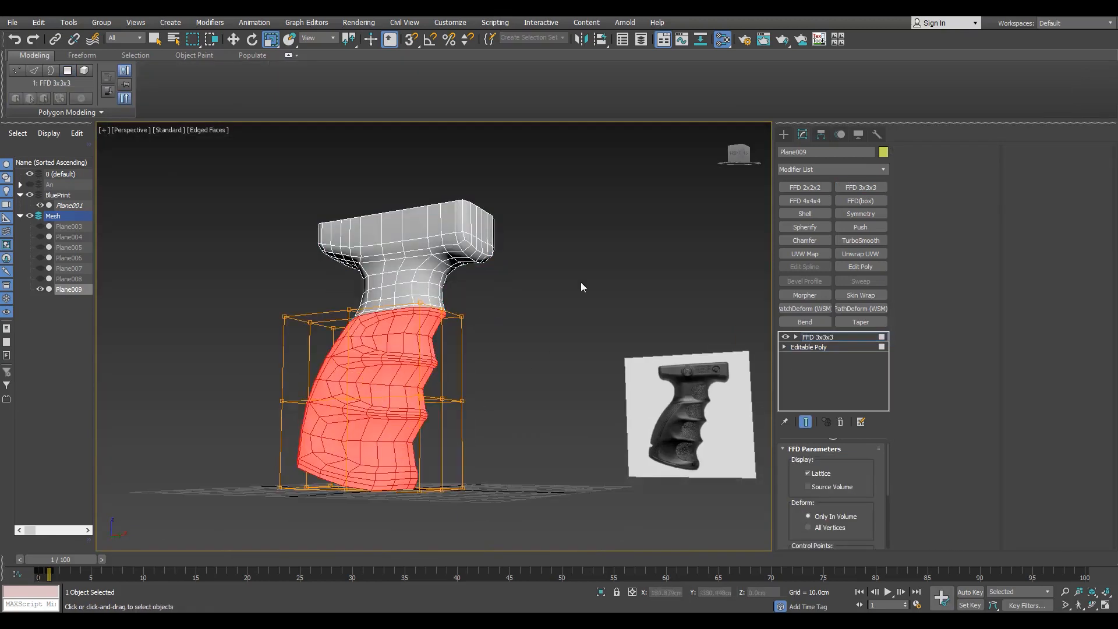
mouse_move(446, 428)
middle_mouse_down("alt")
mouse_move(380, 424)
mouse_move(446, 405)
middle_mouse_up("alt")
scroll(388, 475, "up", 3)
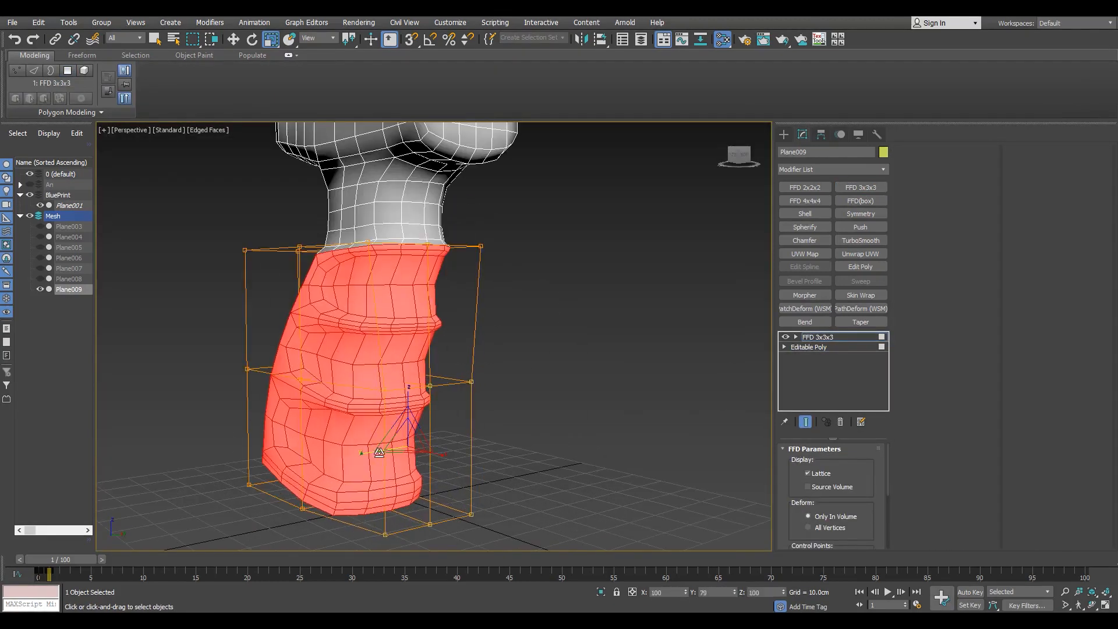
middle_click_drag(393, 453, 379, 417, "alt")
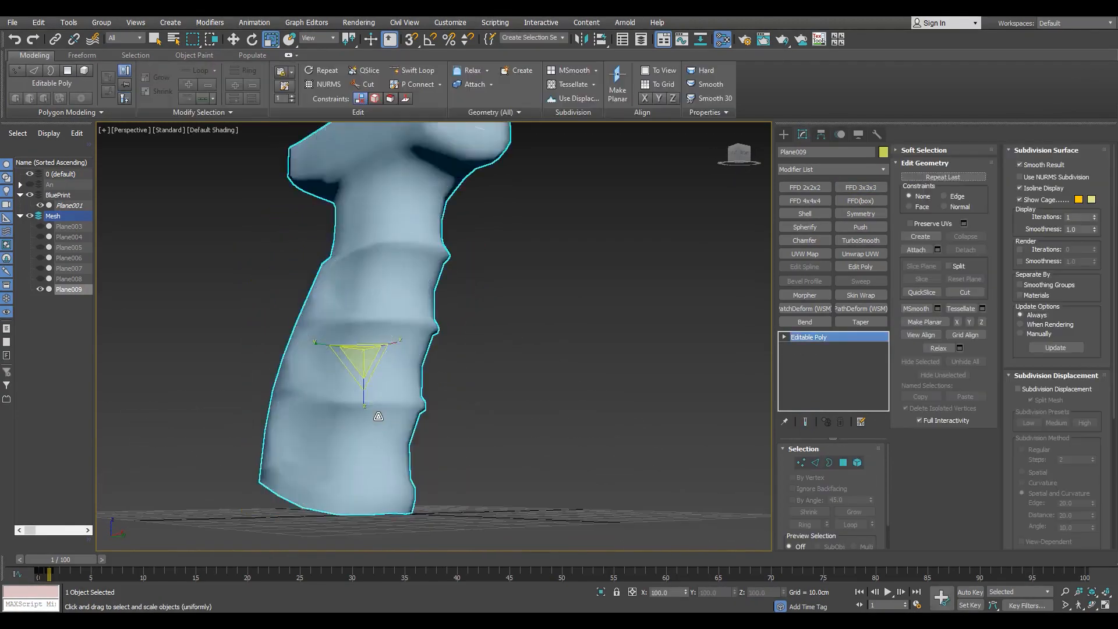
Step: Clone the grip as a copy and hide the original
scroll(355, 408, "down", 4)
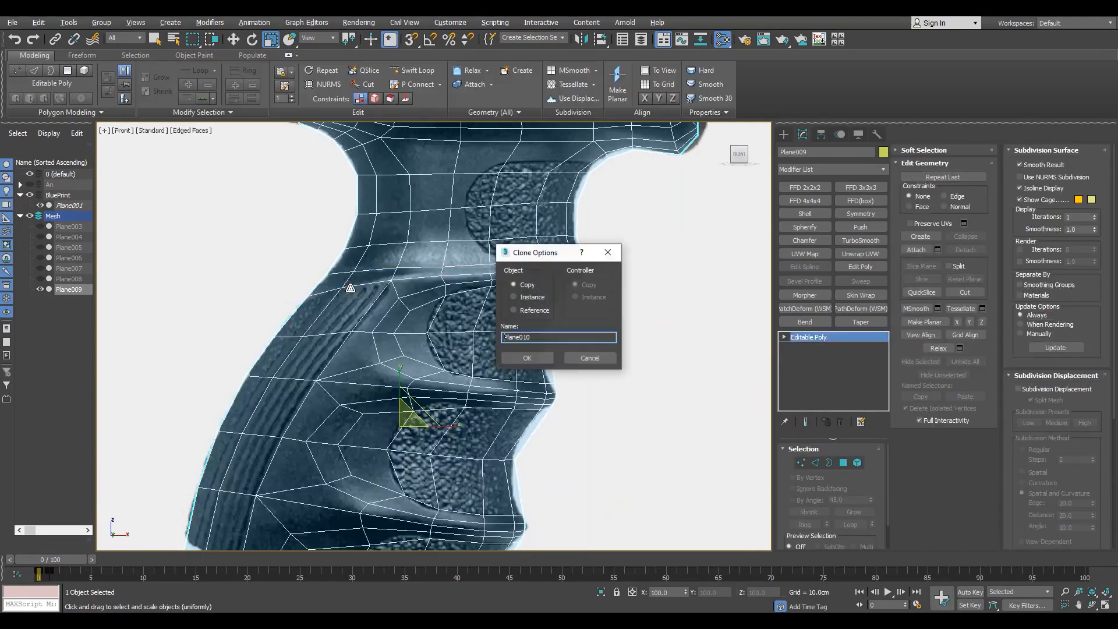
scroll(280, 387, "up", 4)
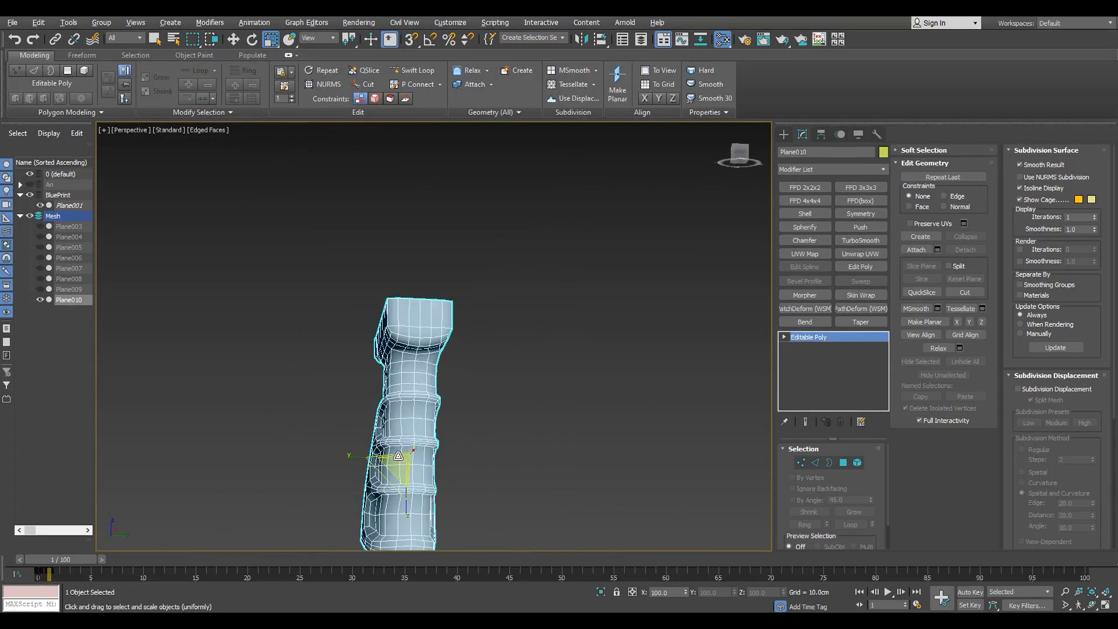
middle_click_drag(399, 456, 441, 480, "alt")
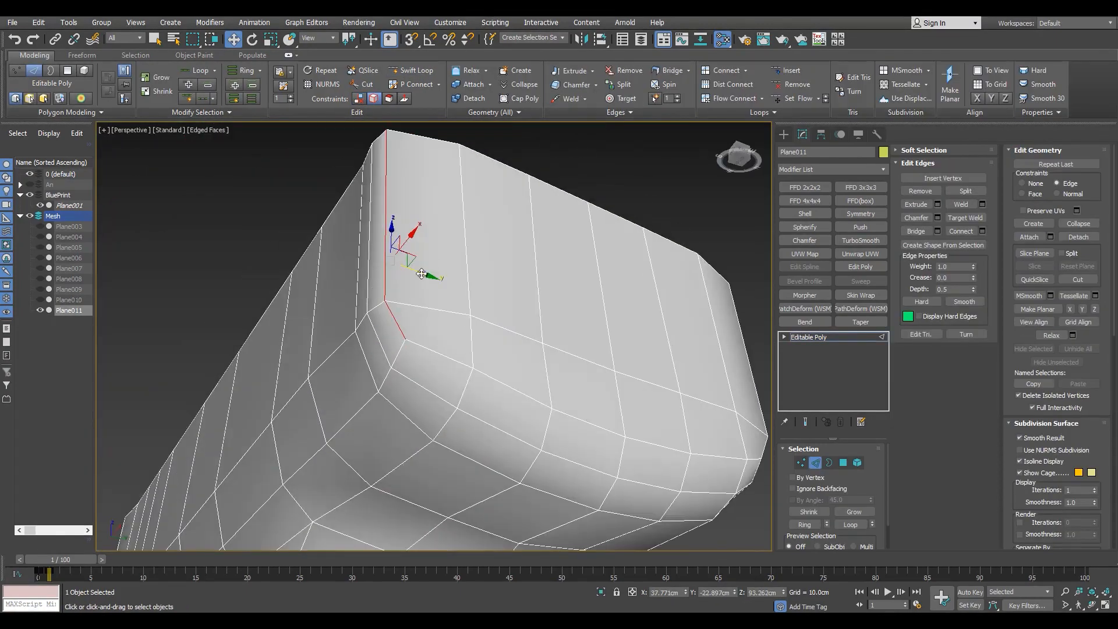
Step: Slide the vertical corner edges at the ends of the mounting head with the Edge constraint
left_click_drag(422, 274, 430, 276)
middle_click_drag(344, 290, 351, 317, "alt")
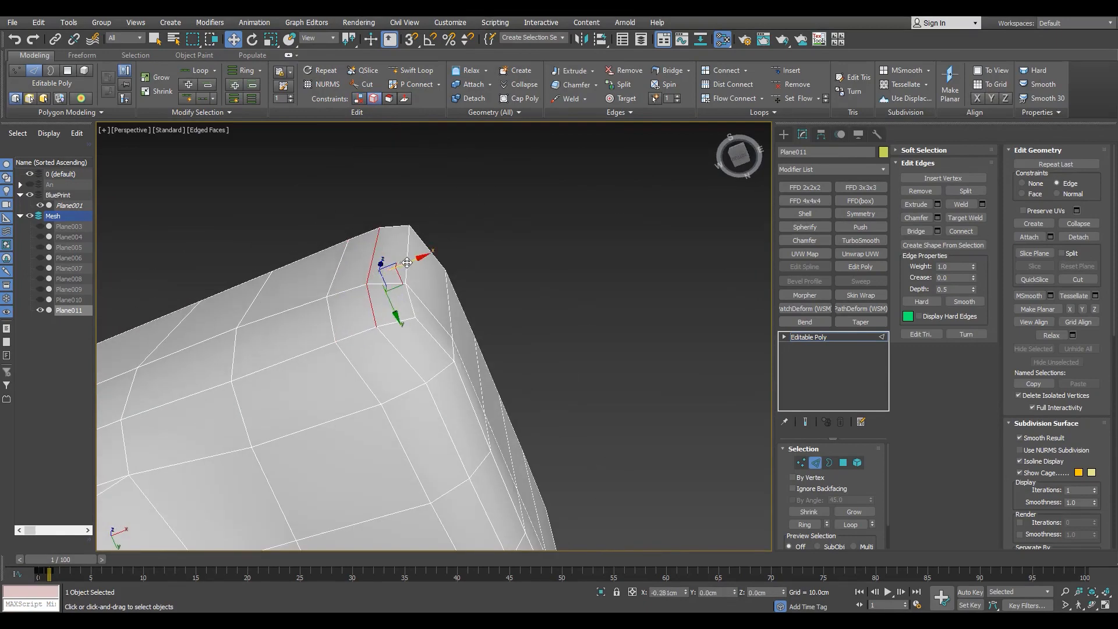
scroll(412, 280, "down", 3)
key("shift+x")
Step: Try to separate the grip into two halves by splitting it along the centre edge loop
middle_click_drag(430, 329, 527, 326, "alt")
double_click(552, 316)
right_click(548, 312)
left_click(529, 343)
key("5")
left_click(616, 314)
Step: Split the remaining centre-line edges of the grip and delete the half on the positive Y side
key("2")
scroll(615, 313, "down", 4)
double_click(526, 330, "ctrl")
right_click(532, 328)
left_click(519, 360)
key("5")
left_click(504, 352)
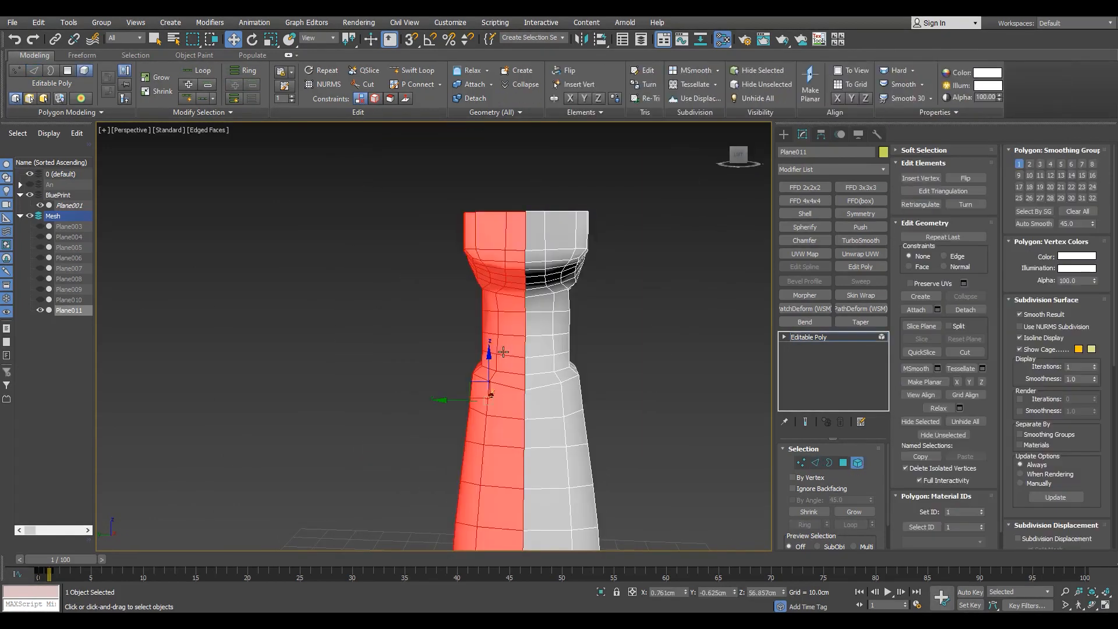
key("Delete")
Step: Try to mirror the remaining half with a Symmetry modifier, testing the Y and Z mirror axes and Flip
key("2")
left_click(524, 330)
left_click(861, 214)
left_click(825, 472)
left_click(846, 472)
left_click(814, 484)
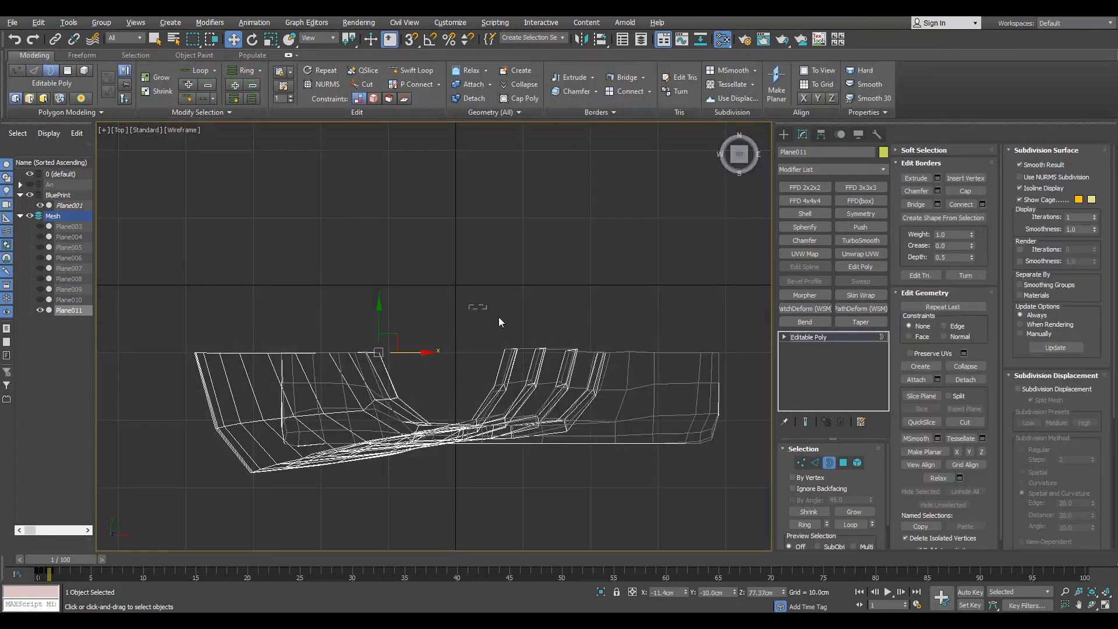
Step: Select the half's open centre edges in the top view and snap them onto a straight grid line
key("2")
double_click(570, 351)
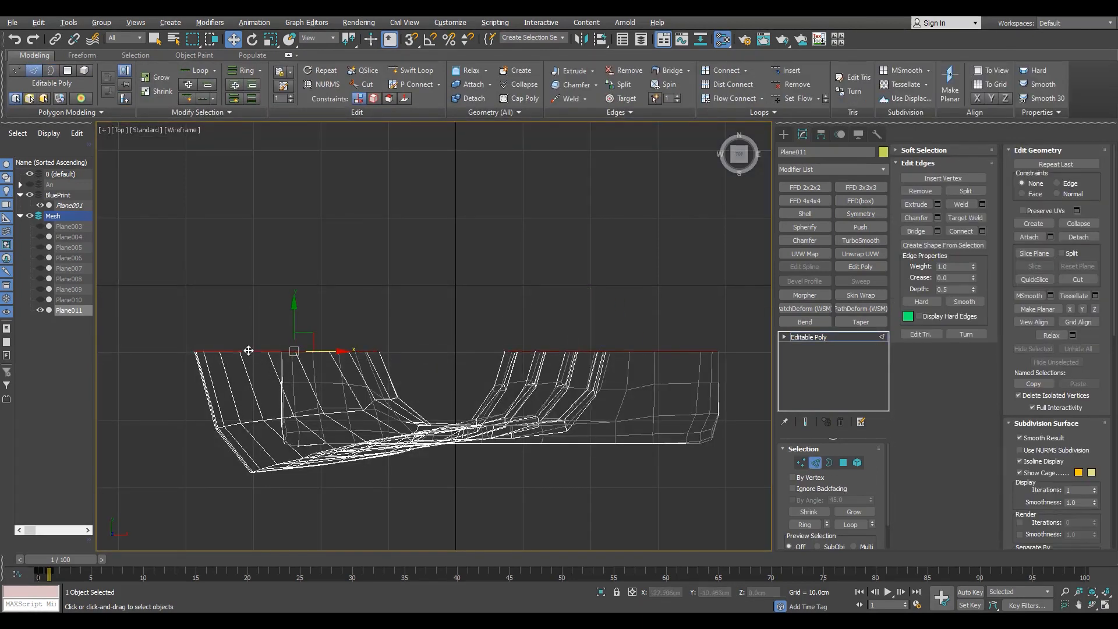
scroll(296, 330, "up", 4)
key("p")
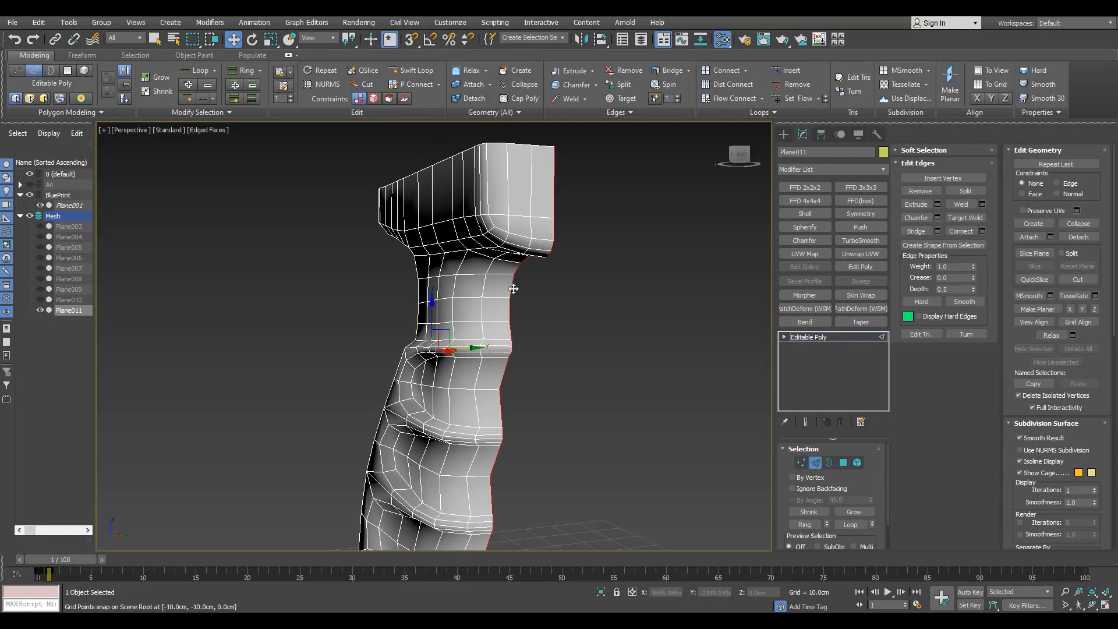
Step: Mirror the half with a Symmetry modifier on the Z axis and collapse the full grip into an editable poly
left_click(859, 214)
left_click(848, 471)
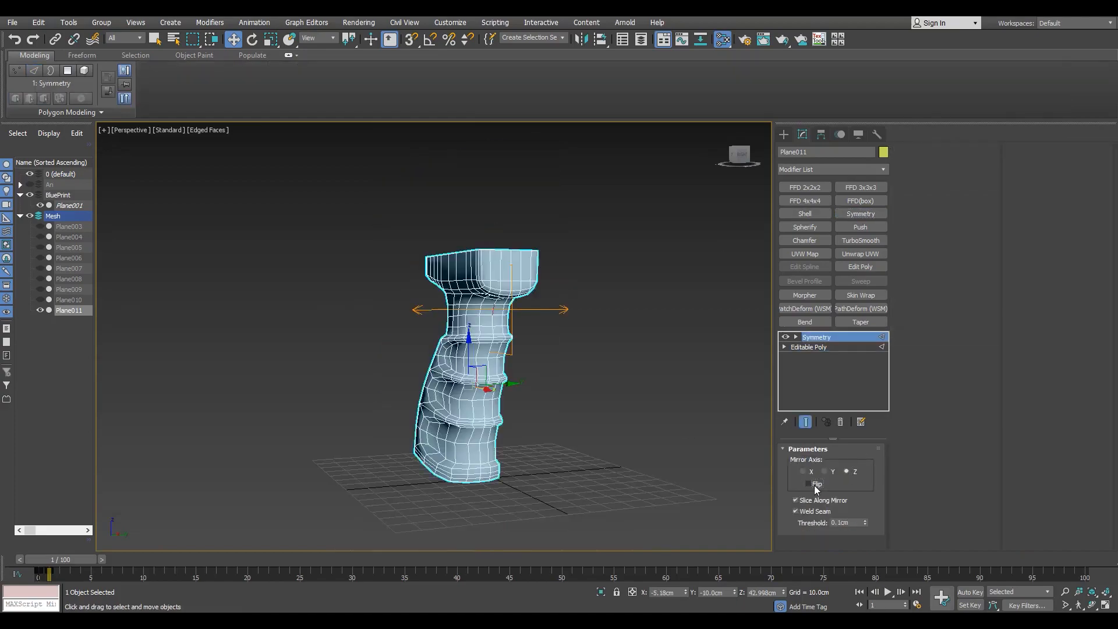
scroll(524, 279, "up", 5)
middle_click_drag(524, 280, 734, 285, "alt")
left_click(840, 422)
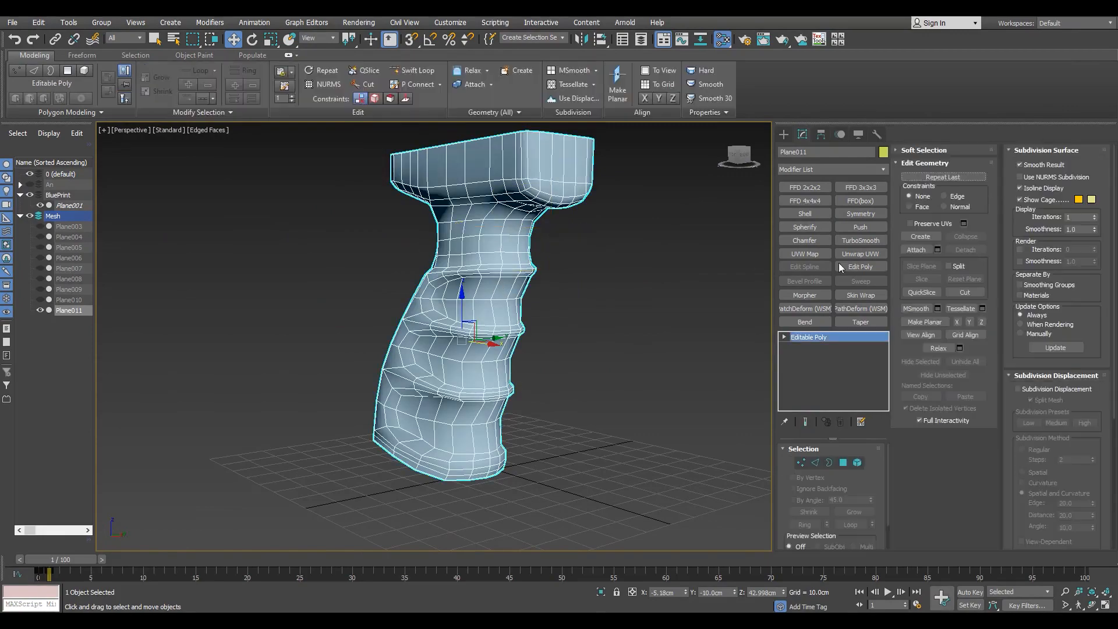
Step: Apply TurboSmooth to check the shading of the mirrored grip and remove the modifier
key("F4")
left_click(860, 241)
middle_click_drag(512, 232, 586, 192, "alt")
left_click(841, 421)
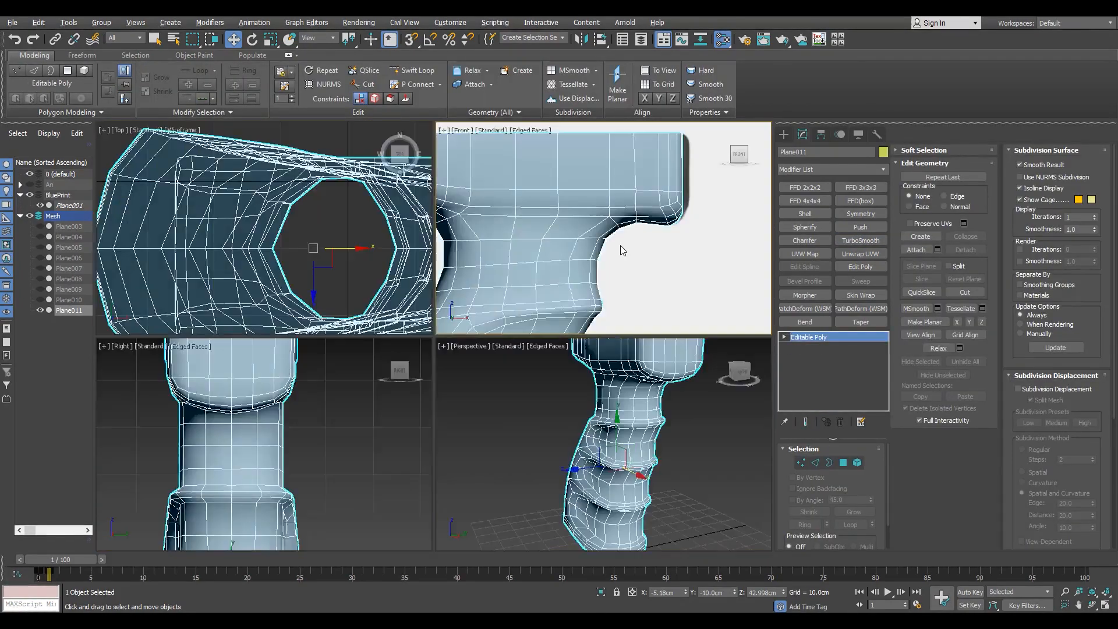
Step: Raise the vertices along the top pad's upper edge onto the pad outline in the front blueprint view
key("alt+w")
scroll(582, 256, "up", 5)
key("alt+x")
key("1")
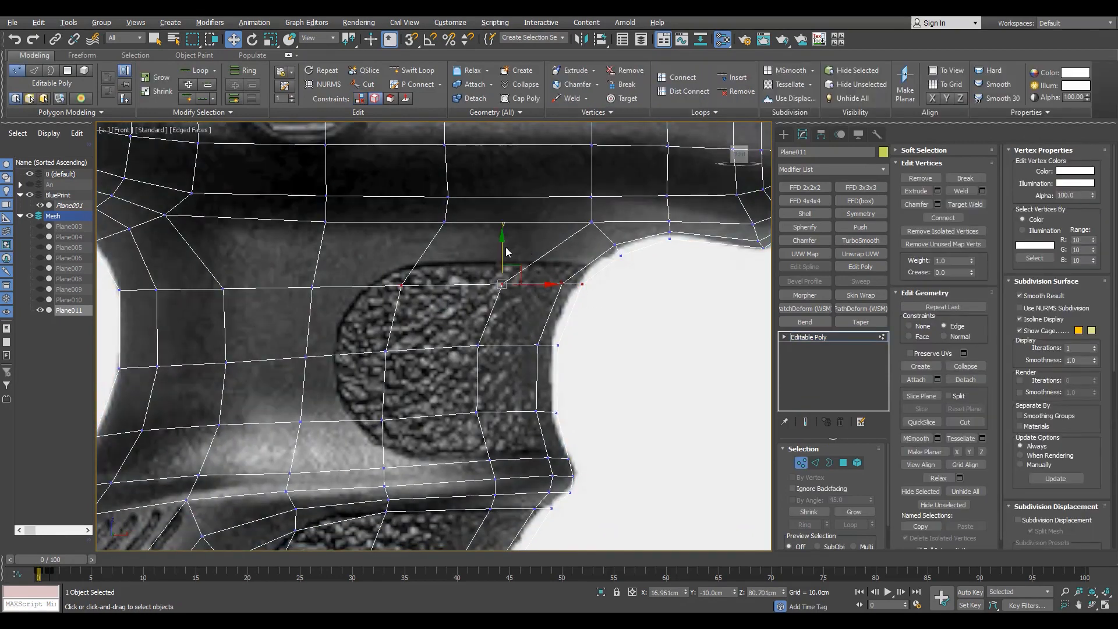
left_click_drag(507, 247, 516, 234)
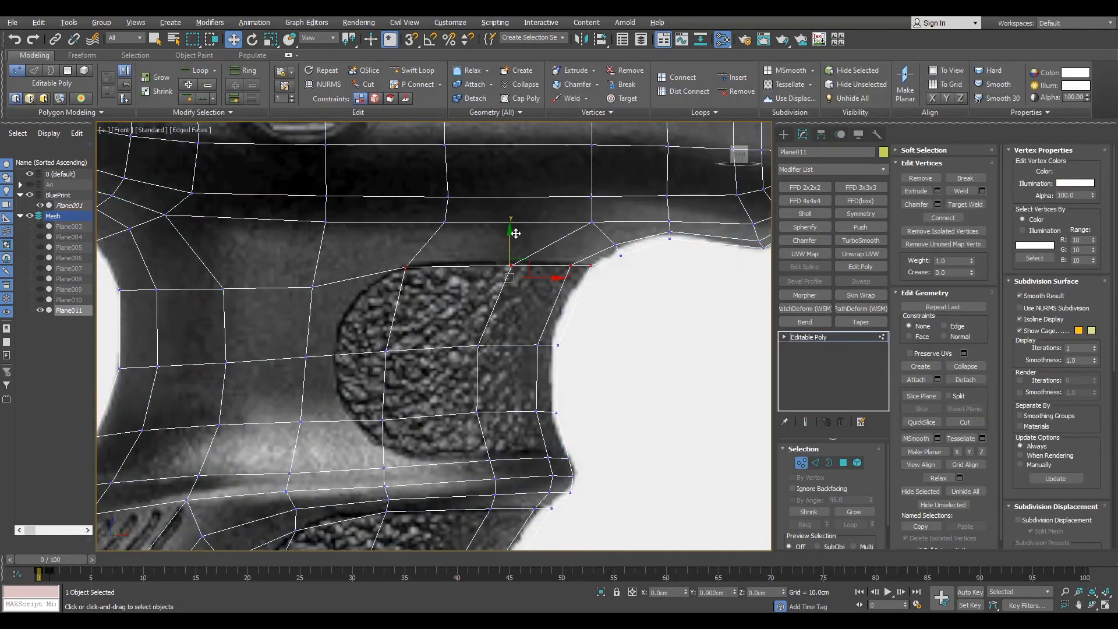
Step: Fit the vertices at the top pad's lower edge and rounded rear end to the blueprint's textured outline
scroll(527, 431, "up", 2)
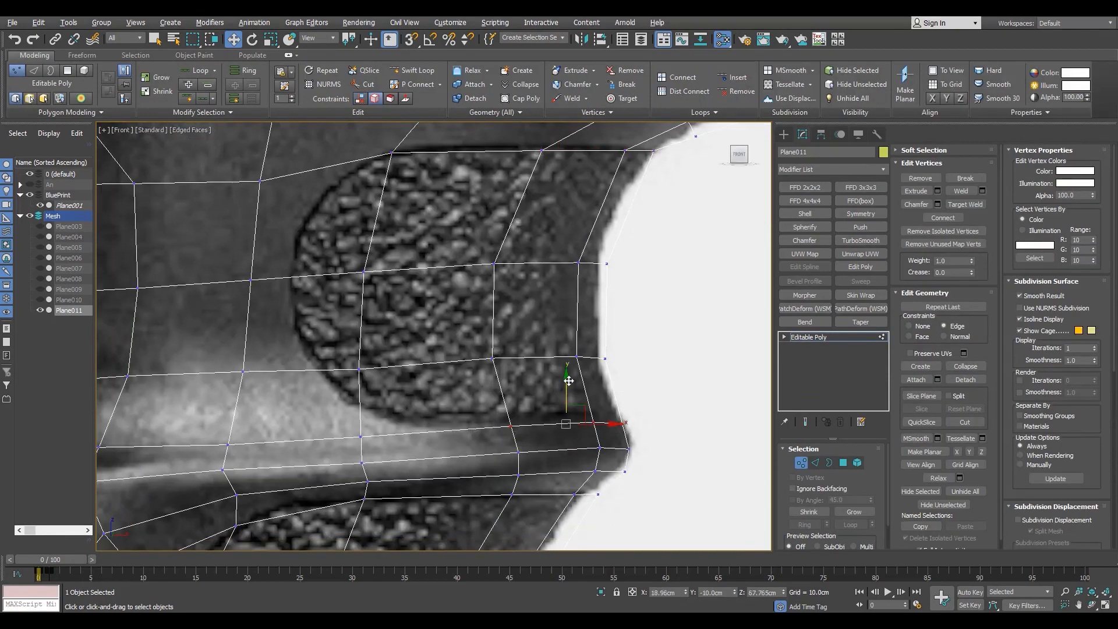
left_click(359, 368)
scroll(367, 383, "down", 2)
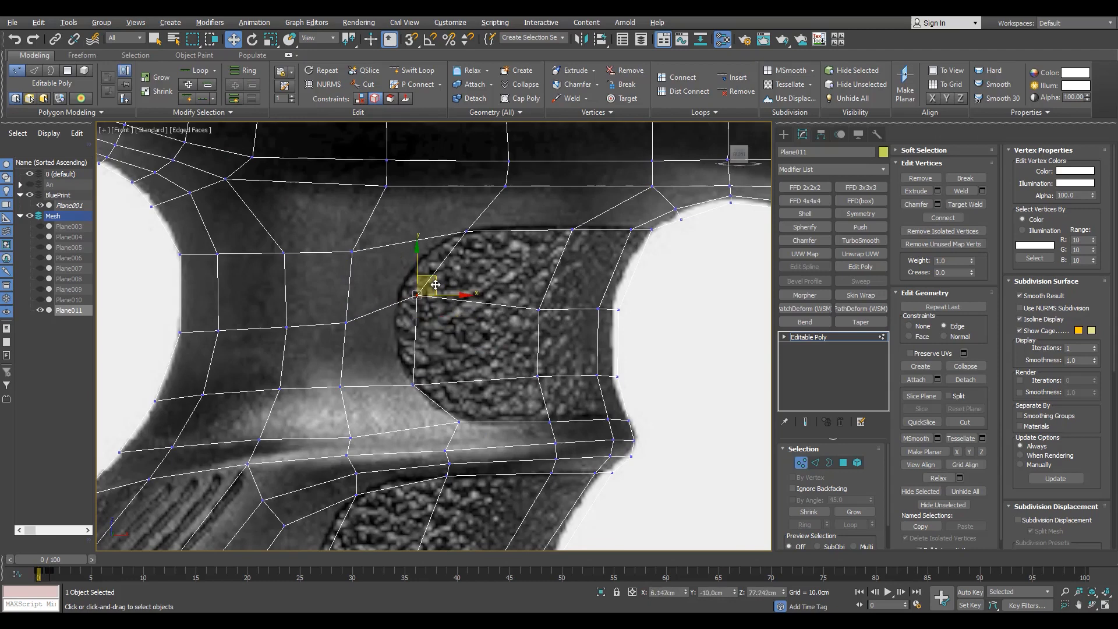
left_click_drag(436, 285, 415, 283)
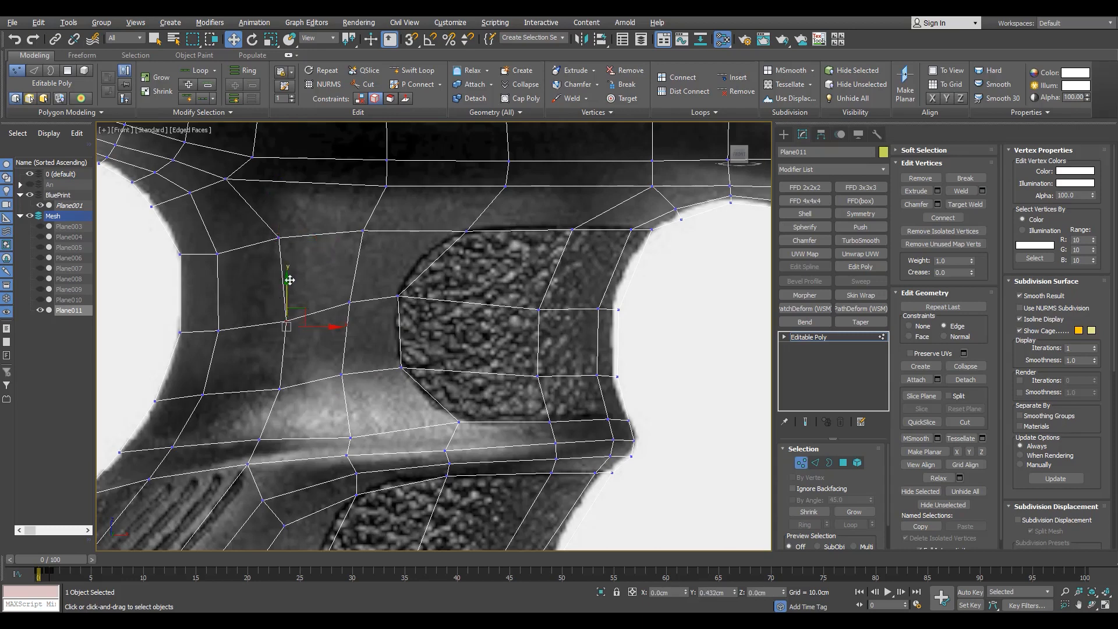
Step: Even out the neck vertices behind the top pad and below the mounting block
left_click(349, 303)
scroll(349, 304, "up", 4)
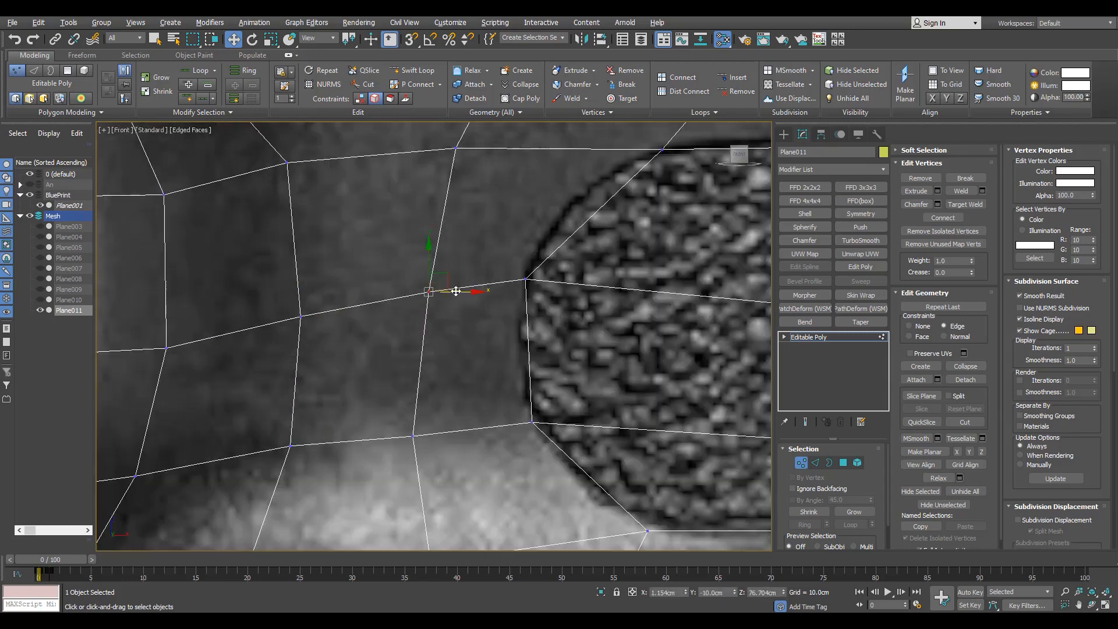
scroll(397, 330, "down", 4)
middle_click_drag(397, 330, 395, 400)
scroll(292, 261, "up", 2)
left_click(284, 256)
left_click_drag(299, 242, 314, 241)
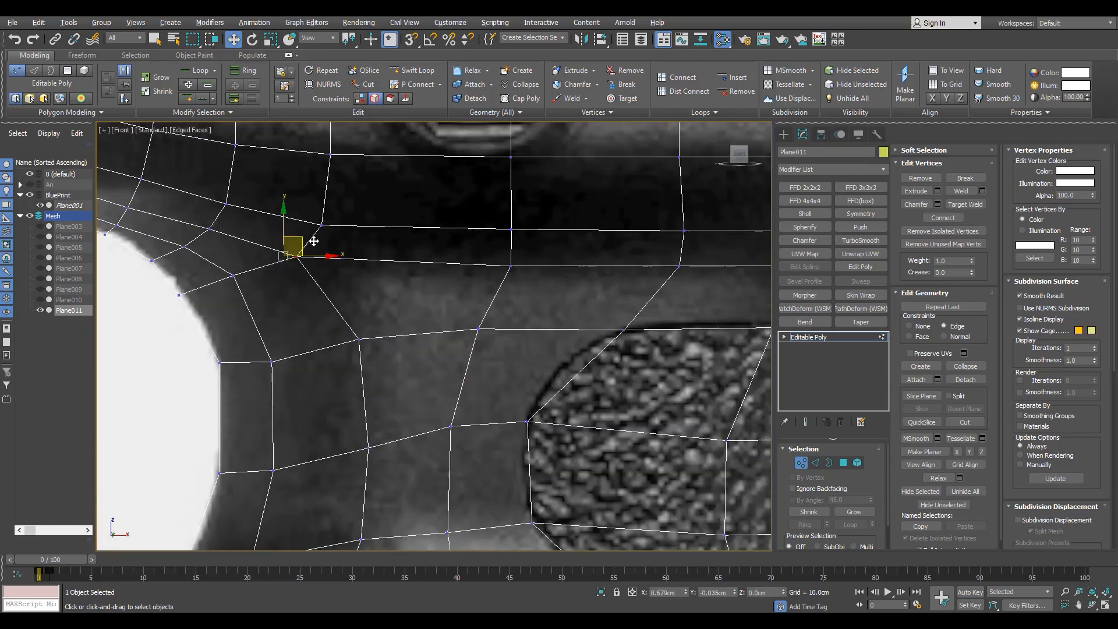
scroll(309, 308, "down", 2)
middle_click_drag(309, 308, 255, 315)
left_click_drag(382, 242, 422, 297)
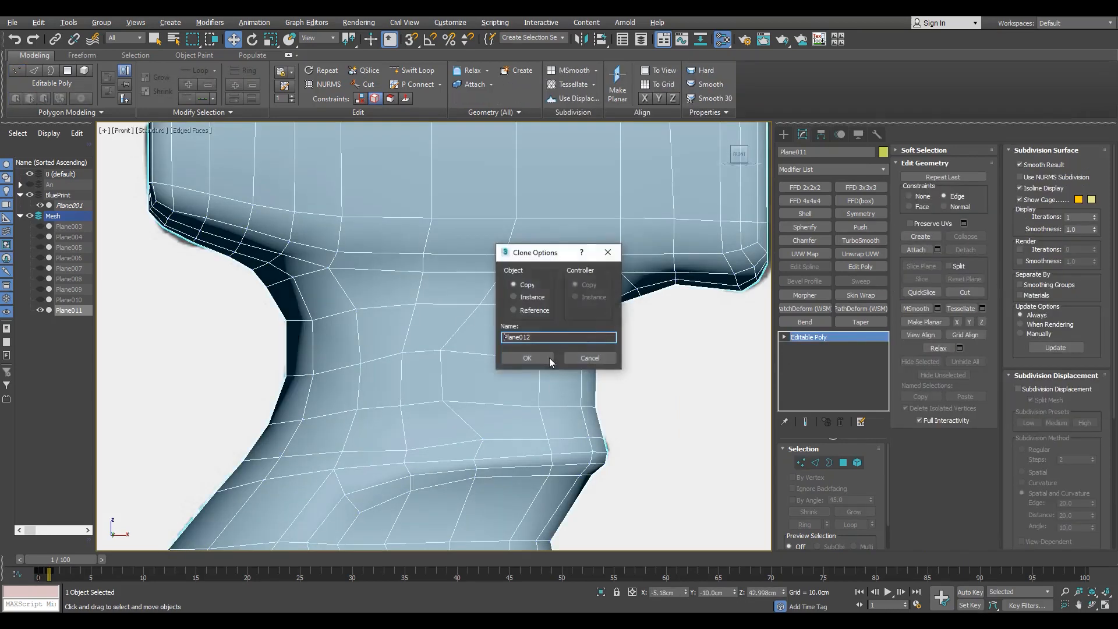
Step: Clone the grip mesh as a copy and adjust the vertices near the top pad's upper front corner
key("Return")
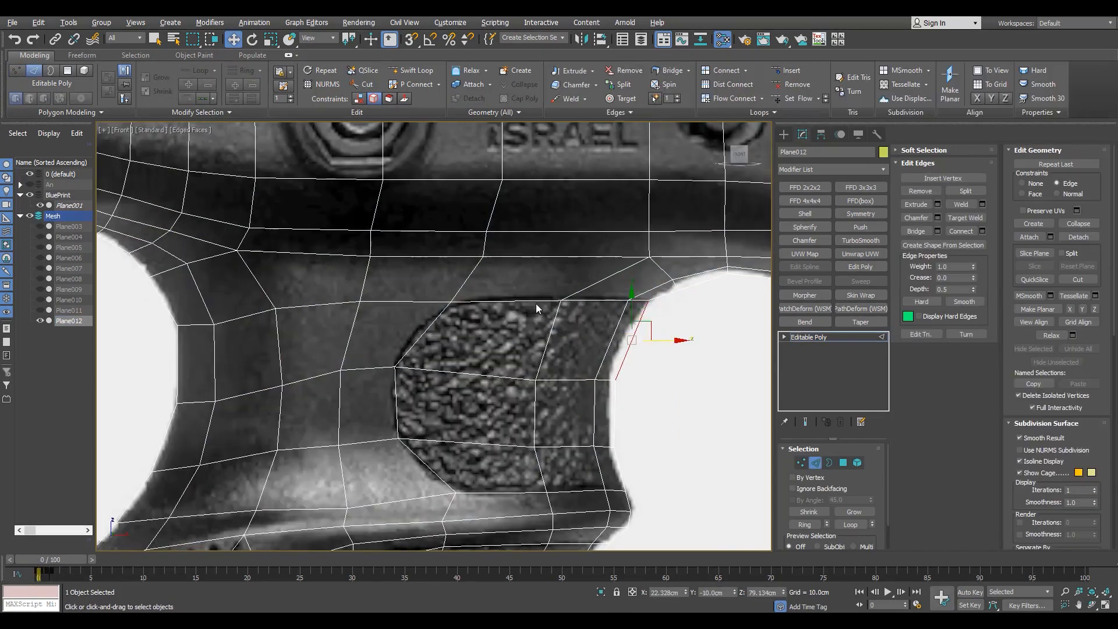
double_click(537, 303)
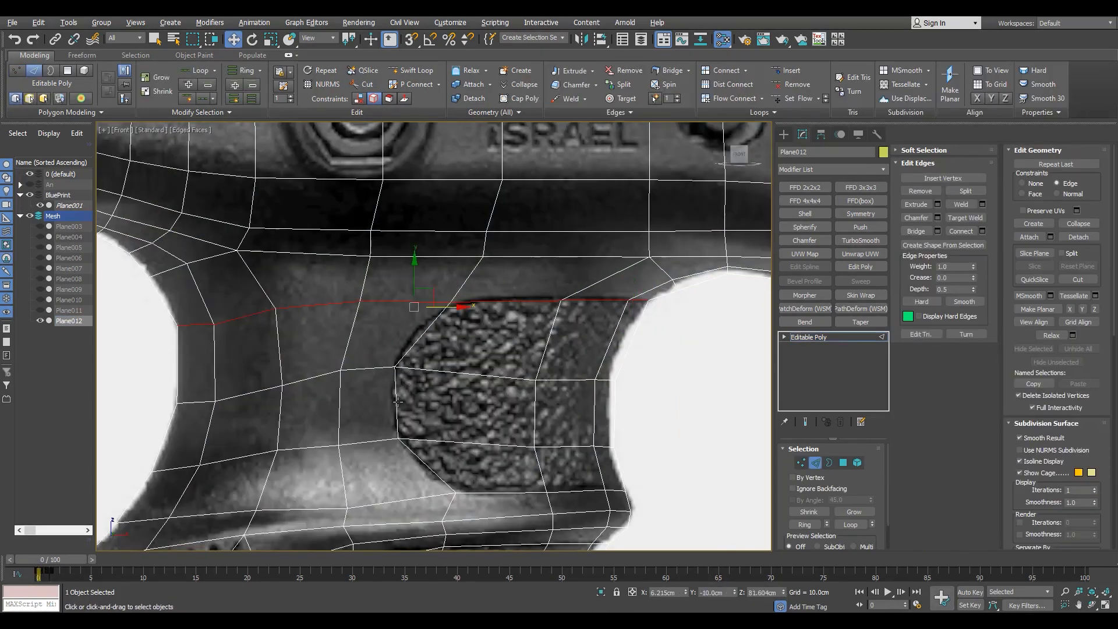
scroll(641, 304, "up", 4)
key("1")
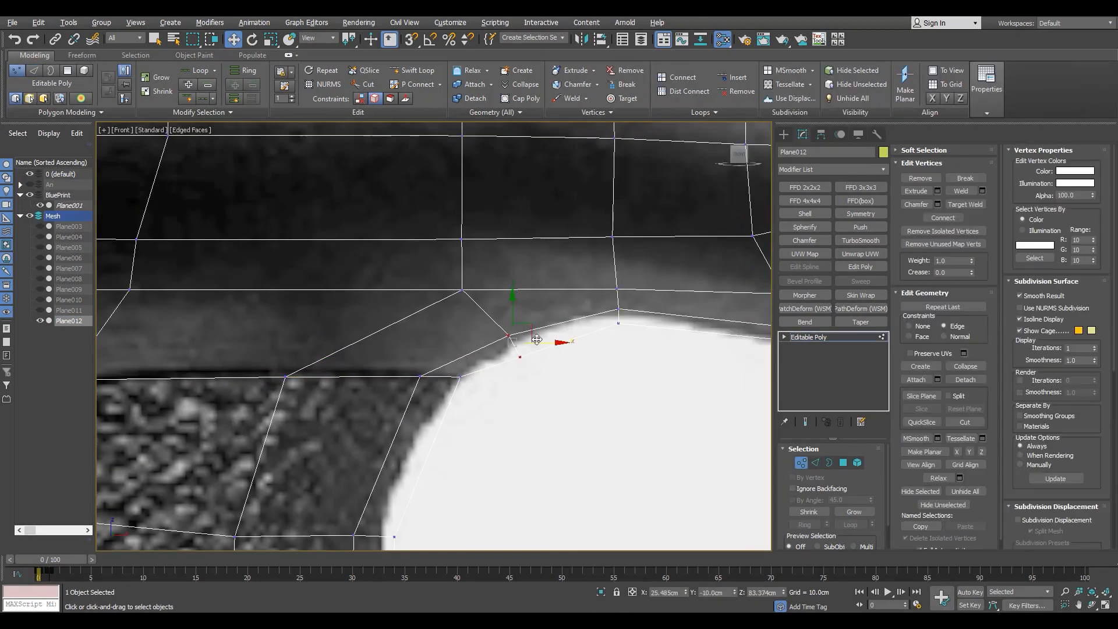
scroll(535, 316, "down", 5)
Step: Select the edges outlining the top pad and chamfer them
key("2")
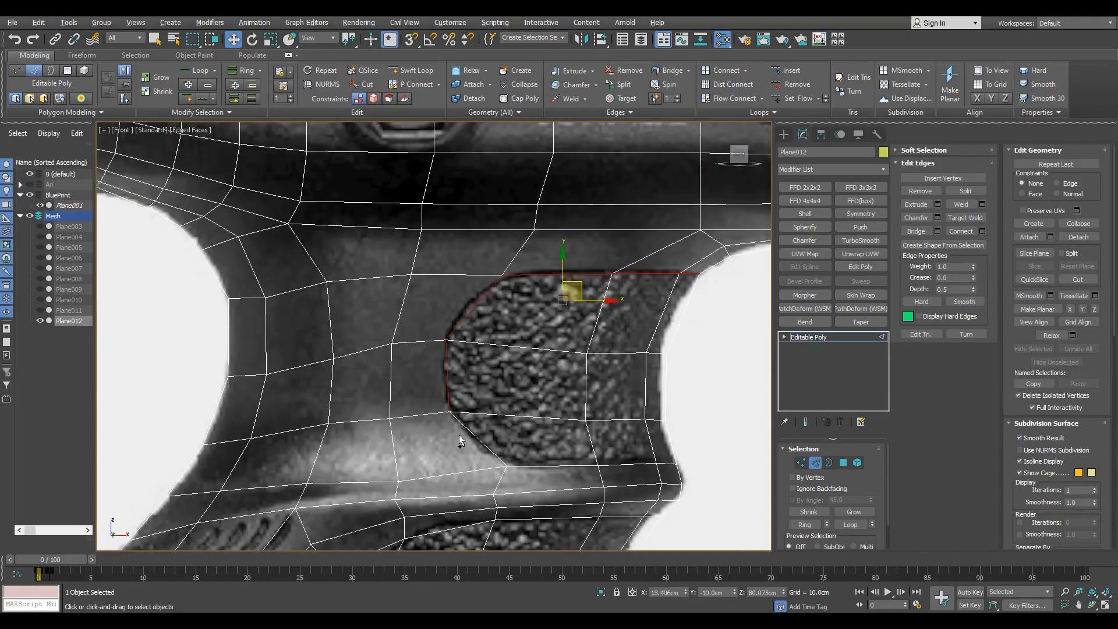
scroll(610, 438, "down", 6)
scroll(492, 322, "up", 5)
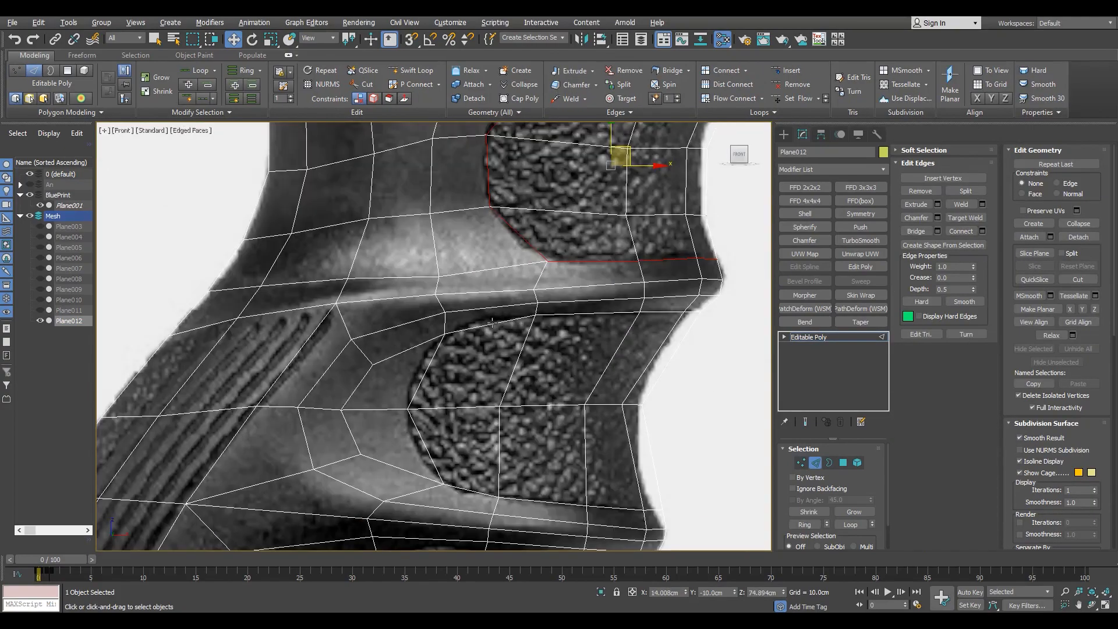
left_click(938, 218)
key("alt+w")
key("alt+w")
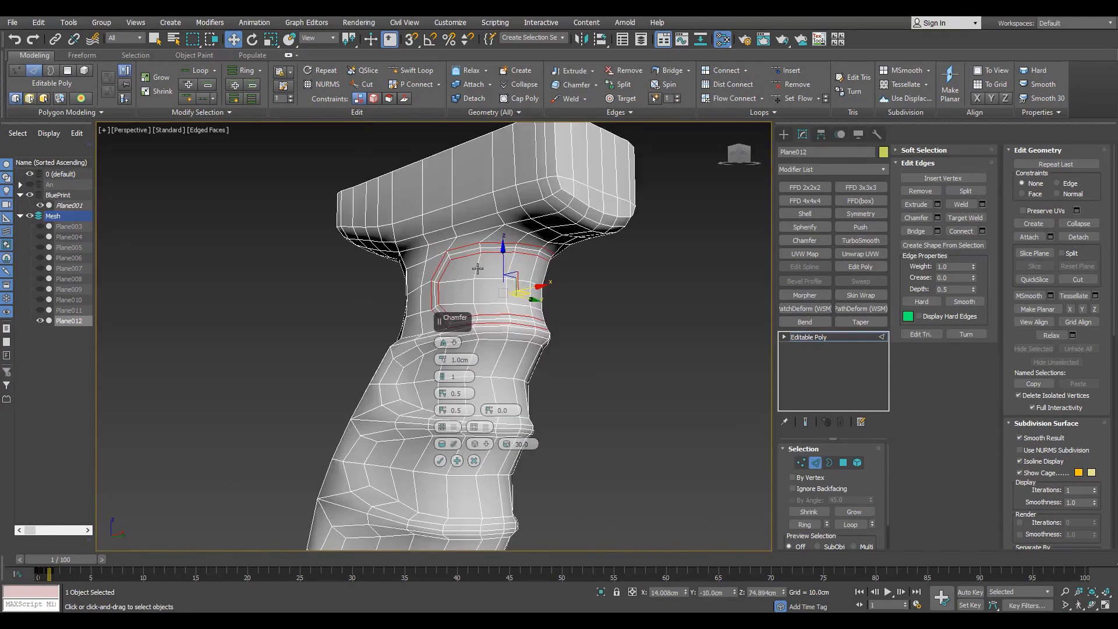
Step: Select the edges outlining the second pad from the top and chamfer them
scroll(440, 271, "up", 5)
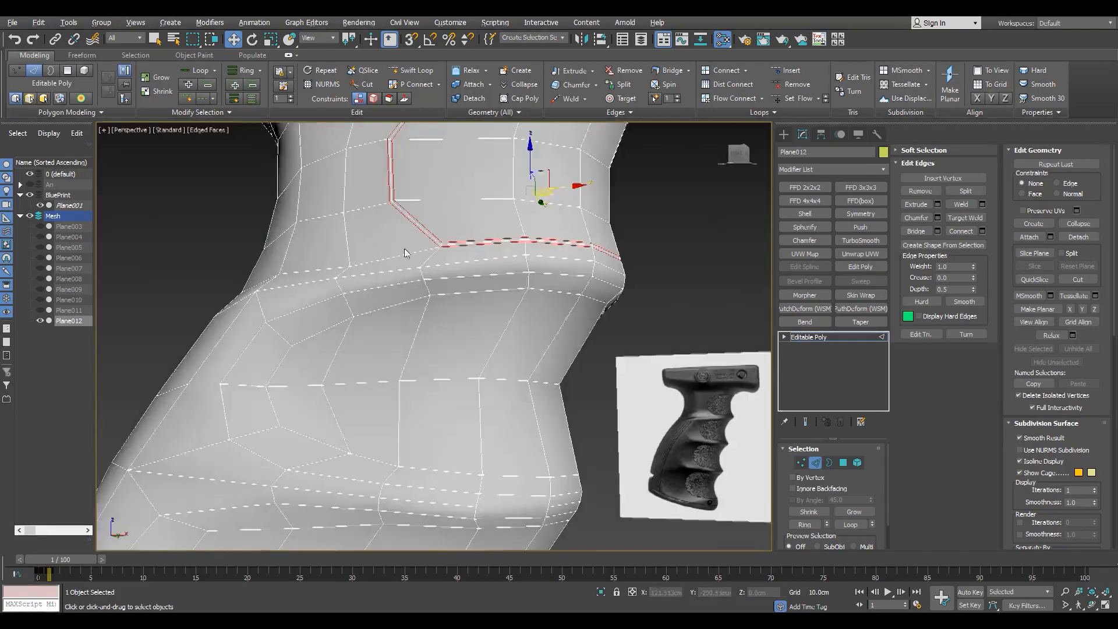
scroll(399, 287, "up", 2)
double_click(324, 336)
key("f")
scroll(522, 343, "up", 8)
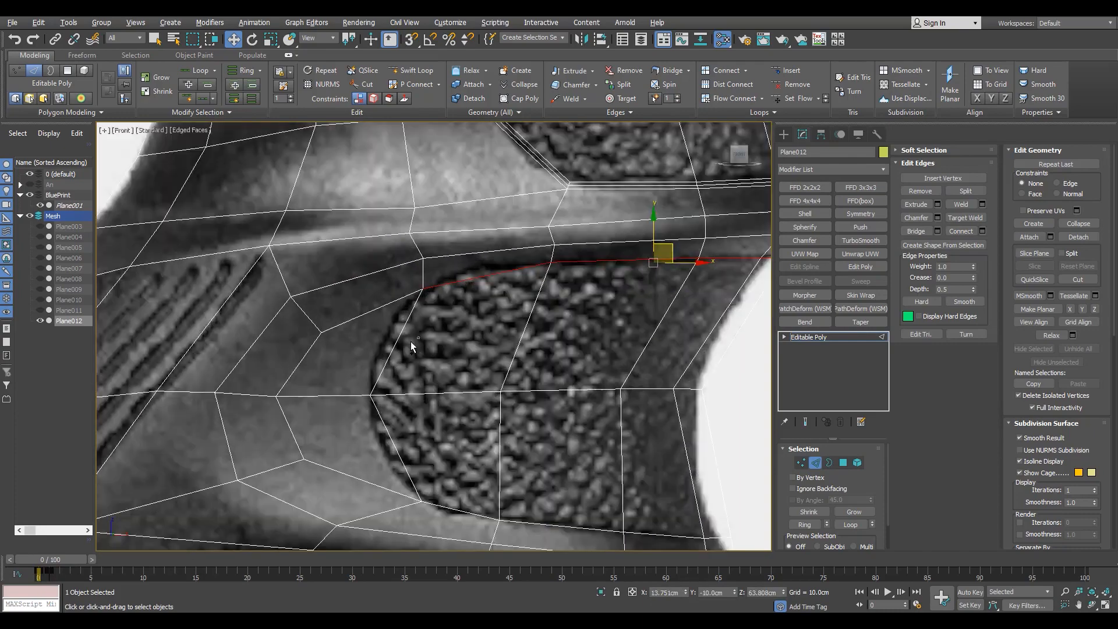
left_click(572, 526, "ctrl")
left_click(662, 535, "ctrl")
middle_click_drag(662, 545, 431, 440)
scroll(432, 441, "up", 2)
left_click(515, 407, "ctrl")
middle_click_drag(549, 404, 688, 497)
scroll(689, 497, "down", 2)
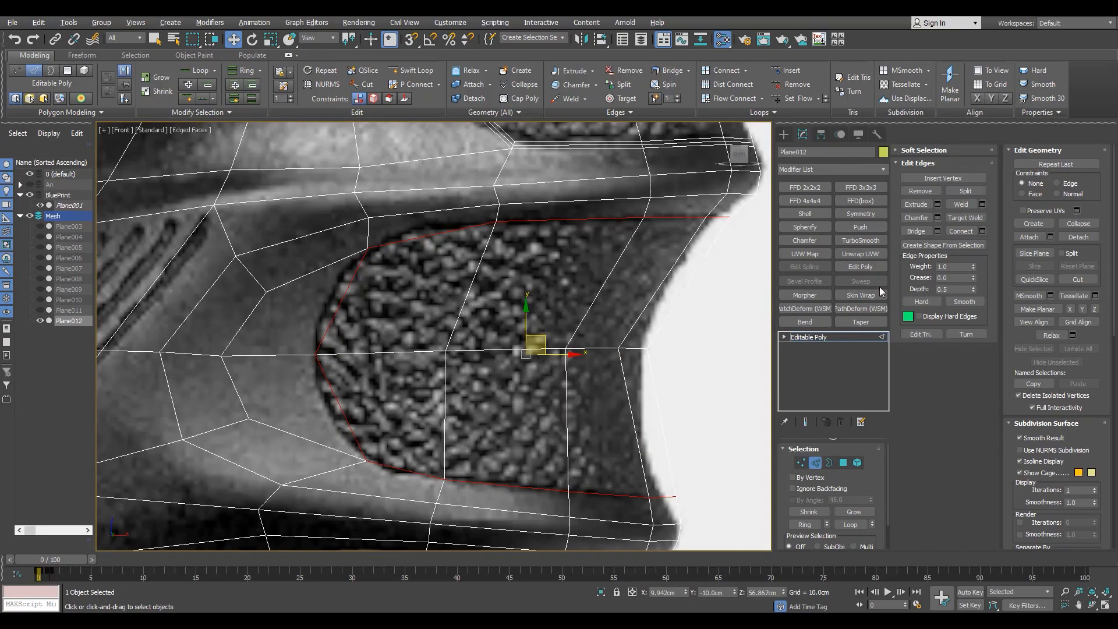
left_click(441, 460)
Step: Select the edges outlining the third pad from the top and chamfer them
middle_click_drag(434, 495, 522, 224)
left_click_drag(438, 335, 458, 282)
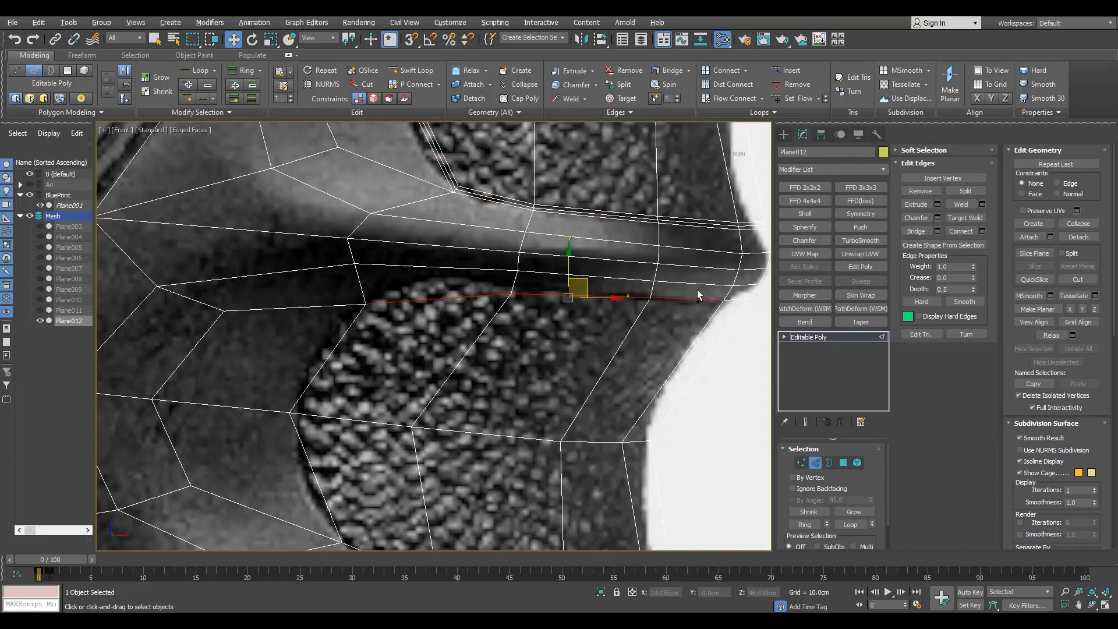
scroll(735, 296, "up", 4)
left_click(691, 310, "ctrl")
scroll(692, 310, "down", 4)
left_click_drag(332, 344, 382, 355, "ctrl")
left_click_drag(338, 455, 373, 463, "ctrl")
middle_click_drag(364, 466, 312, 348)
scroll(312, 348, "down", 1)
left_click_drag(345, 376, 353, 417, "ctrl")
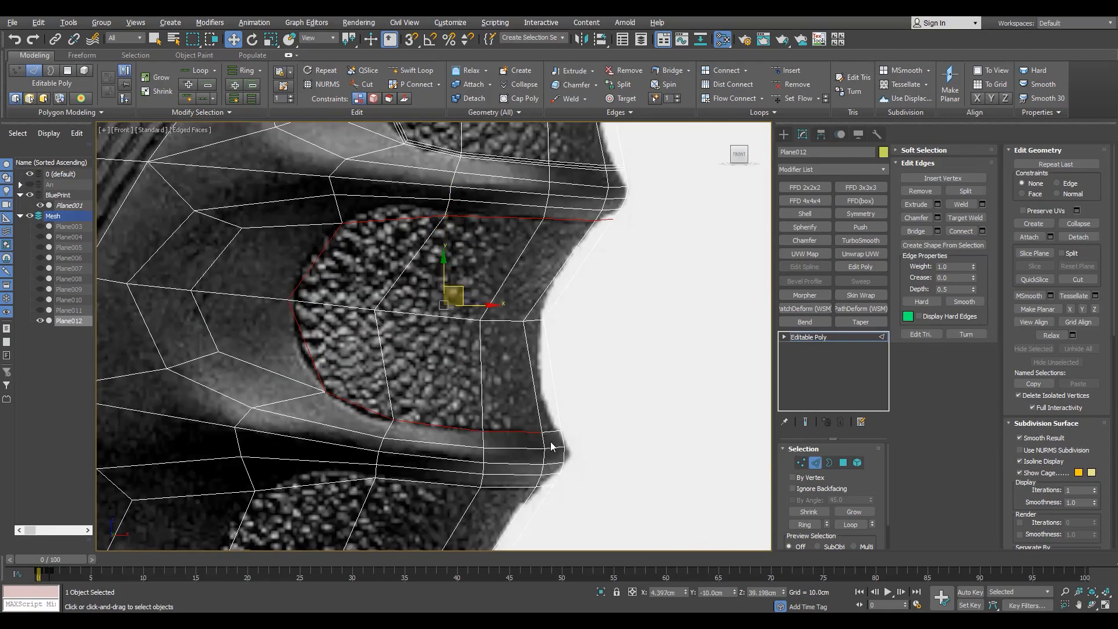
scroll(550, 447, "up", 4)
left_click(565, 410, "ctrl")
scroll(565, 410, "down", 4)
left_click(441, 460)
Step: Select the edges outlining the lowest pad and chamfer them
middle_click_drag(441, 460, 479, 338)
left_click_drag(460, 356, 477, 326)
scroll(621, 362, "up", 3)
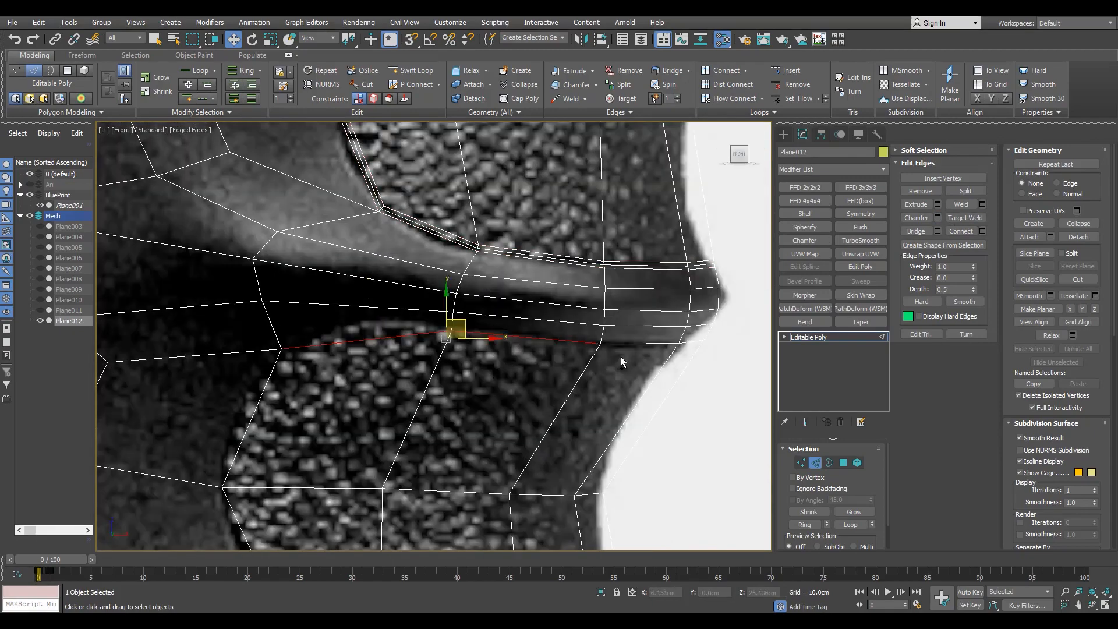
left_click(656, 340, "ctrl")
scroll(657, 340, "down", 4)
left_click_drag(329, 378, 364, 402, "ctrl")
left_click_drag(351, 449, 328, 467, "ctrl")
middle_click_drag(352, 466, 345, 430)
left_click_drag(403, 486, 389, 517, "ctrl")
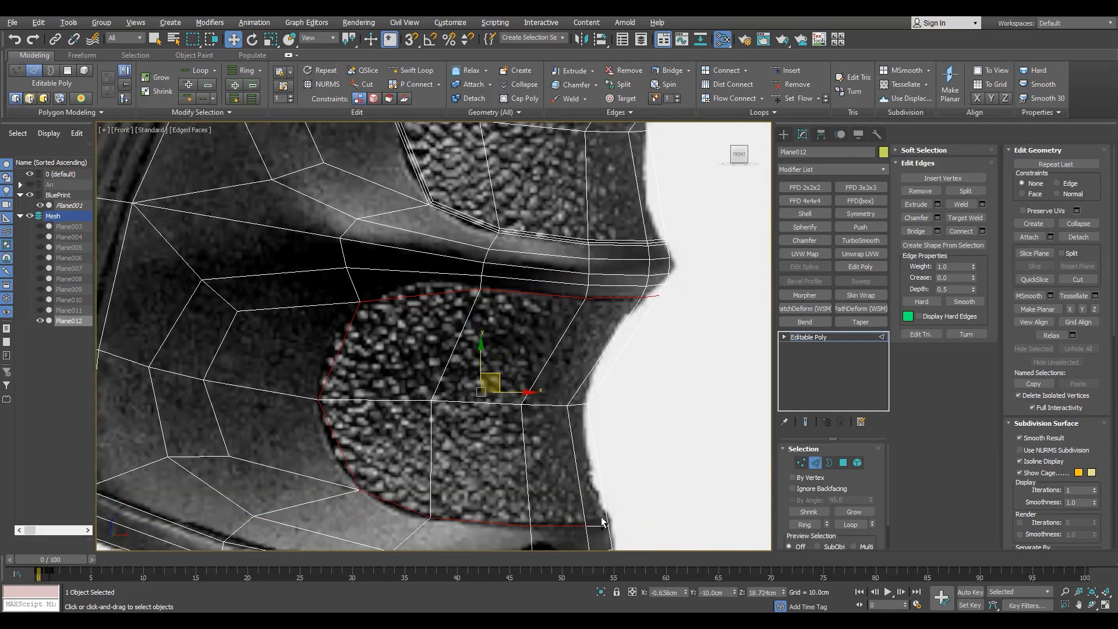
left_click(938, 219)
Step: Select the middle edge loops of the chamfered outlines around all four pads
scroll(441, 428, "down", 4)
middle_click_drag(422, 286, 386, 408)
scroll(407, 219, "up", 5)
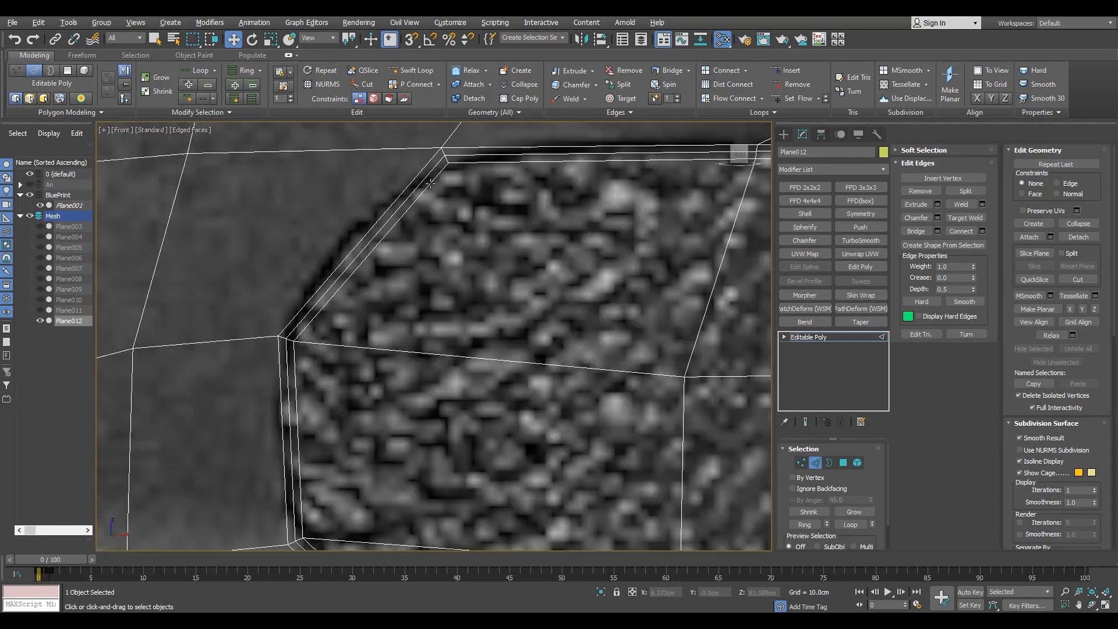
double_click(404, 219)
scroll(406, 219, "down", 5)
scroll(357, 342, "up", 4)
double_click(357, 342, "ctrl")
scroll(357, 342, "down", 4)
scroll(320, 426, "up", 4)
double_click(320, 426, "ctrl")
scroll(321, 426, "down", 5)
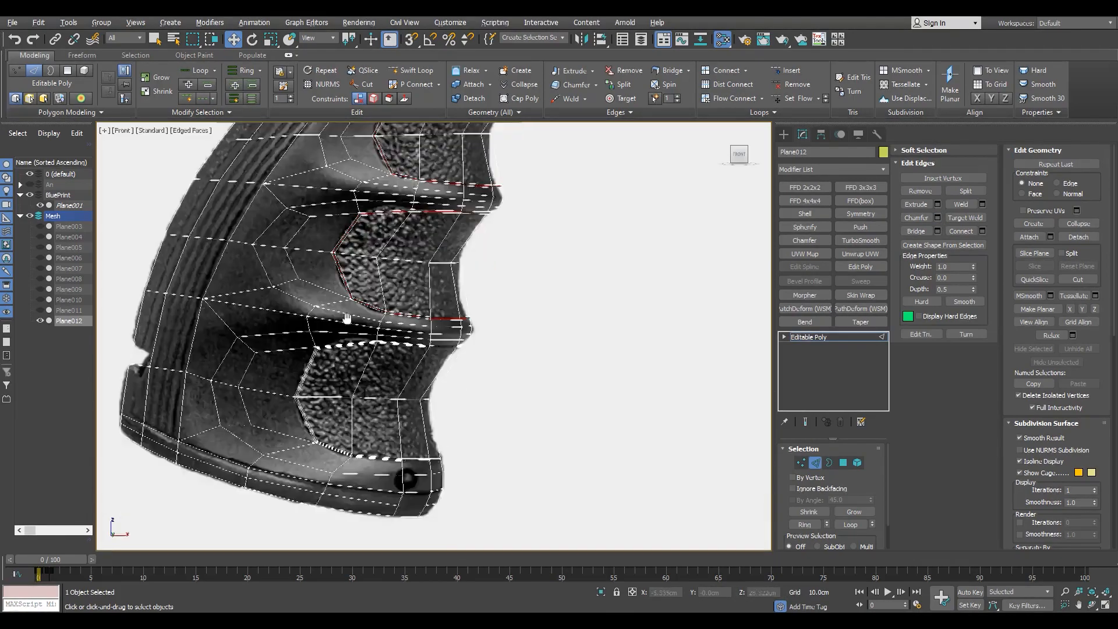
scroll(318, 328, "up", 4)
double_click(318, 328, "ctrl")
Step: Sink the selected pad loops into the surface using the Normal constraint to form grooves around the pads
left_click_drag(68, 559, 78, 559)
key("p")
scroll(491, 409, "down", 2)
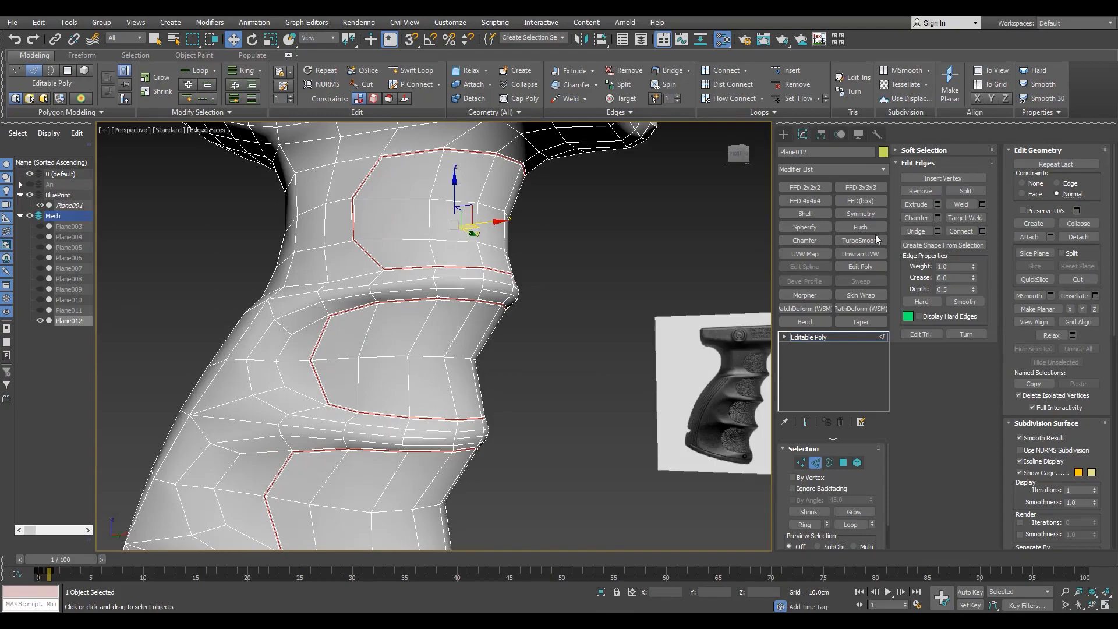
scroll(460, 233, "up", 3)
middle_click_drag(366, 272, 326, 278, "alt")
scroll(476, 276, "up", 3)
scroll(326, 278, "down", 3)
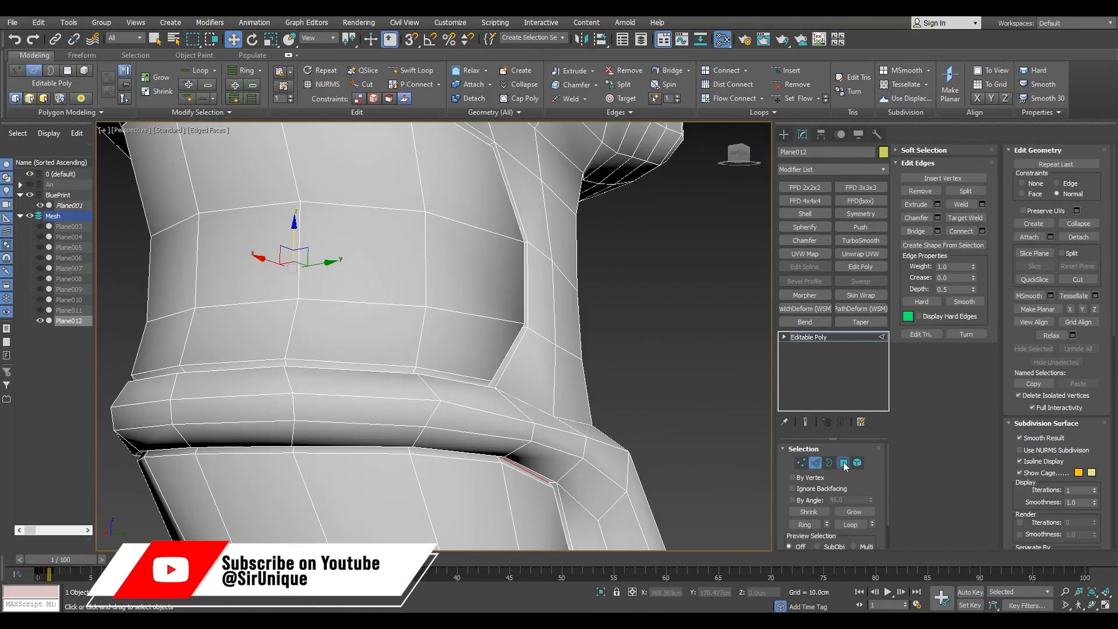
Step: Convert the selection to polygons, auto-smooth them, and view the grip without edged faces
left_click(844, 463, "ctrl")
left_click(1020, 303)
left_click(687, 326)
scroll(437, 326, "down", 5)
key("F4")
middle_click_drag(361, 329, 442, 334, "alt")
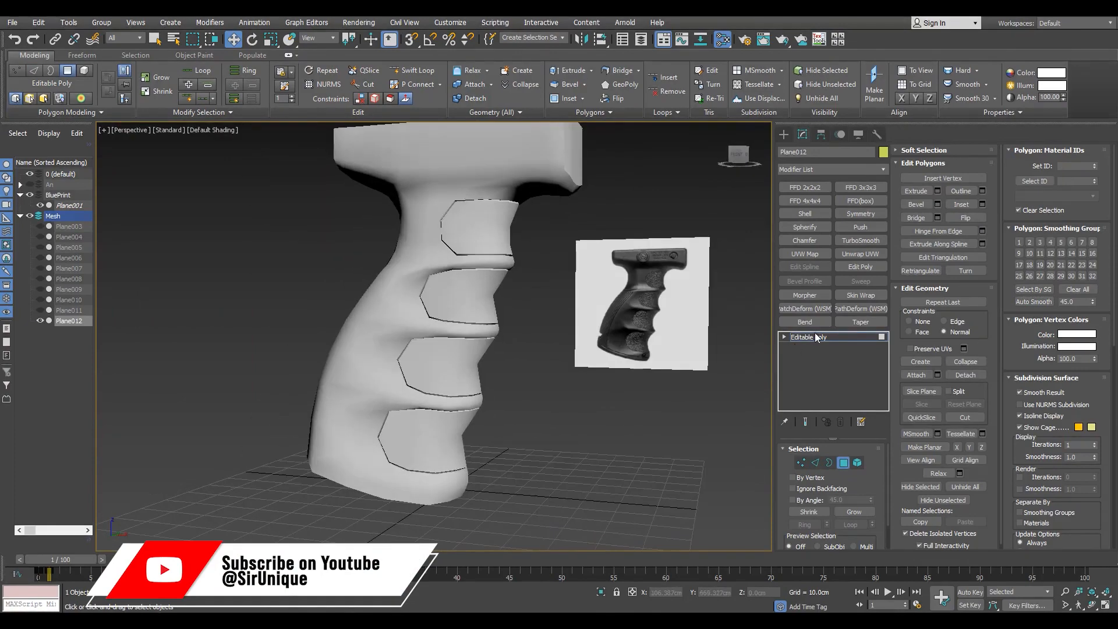
Step: Apply TurboSmooth to the grip to check the shading of the pad grooves
left_click(816, 337)
left_click(861, 240)
scroll(423, 260, "up", 4)
mouse_move(423, 261)
middle_mouse_down("alt")
mouse_move(516, 262)
mouse_move(422, 262)
middle_mouse_up("alt")
scroll(484, 250, "down", 4)
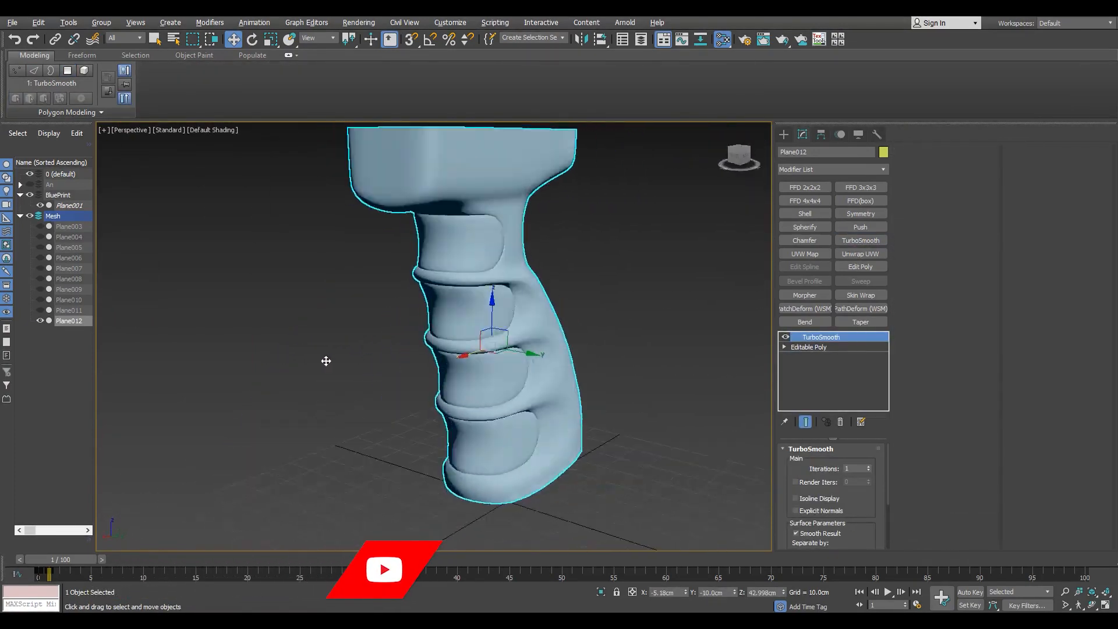
scroll(457, 382, "down", 3)
middle_click_drag(326, 361, 425, 394, "alt")
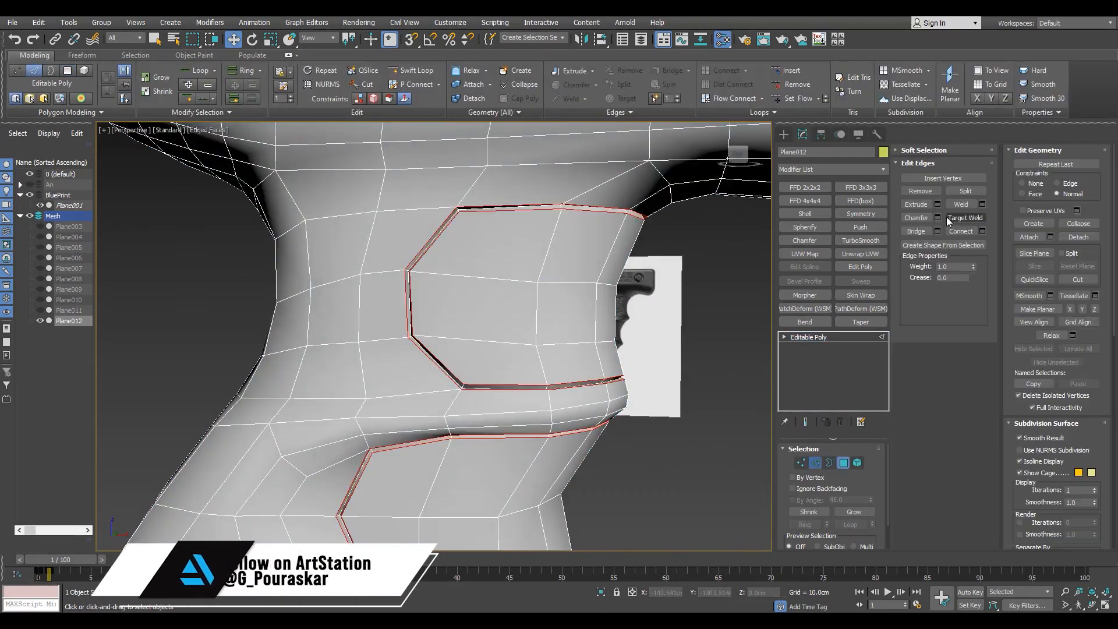
Step: Chamfer the edges on both sides of the pad grooves by 0.2 cm
left_click(938, 217)
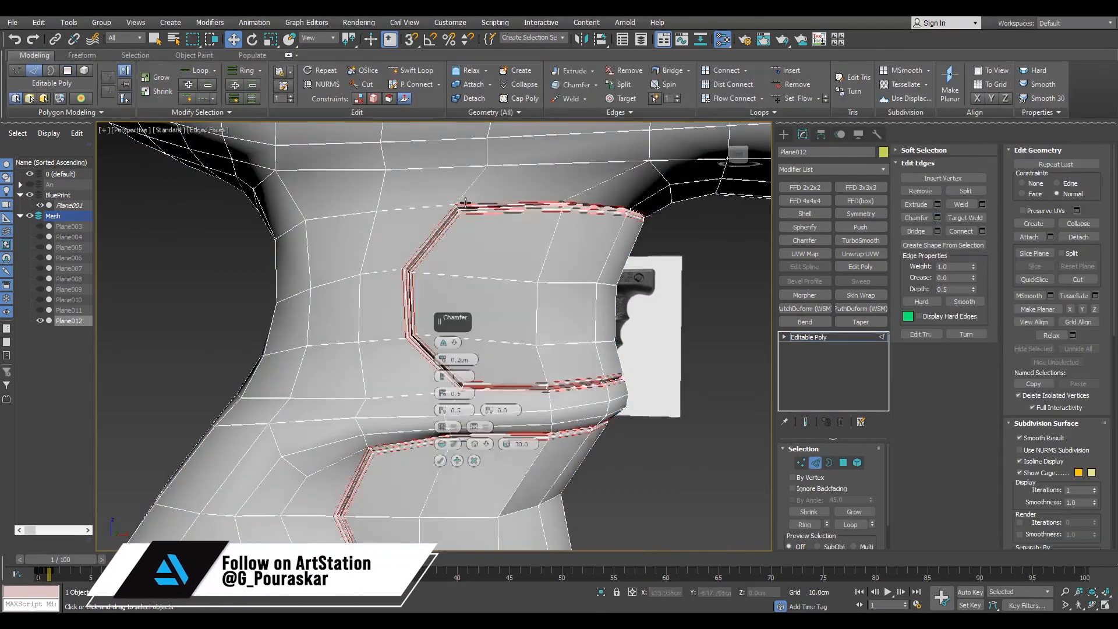
scroll(405, 282, "up", 10)
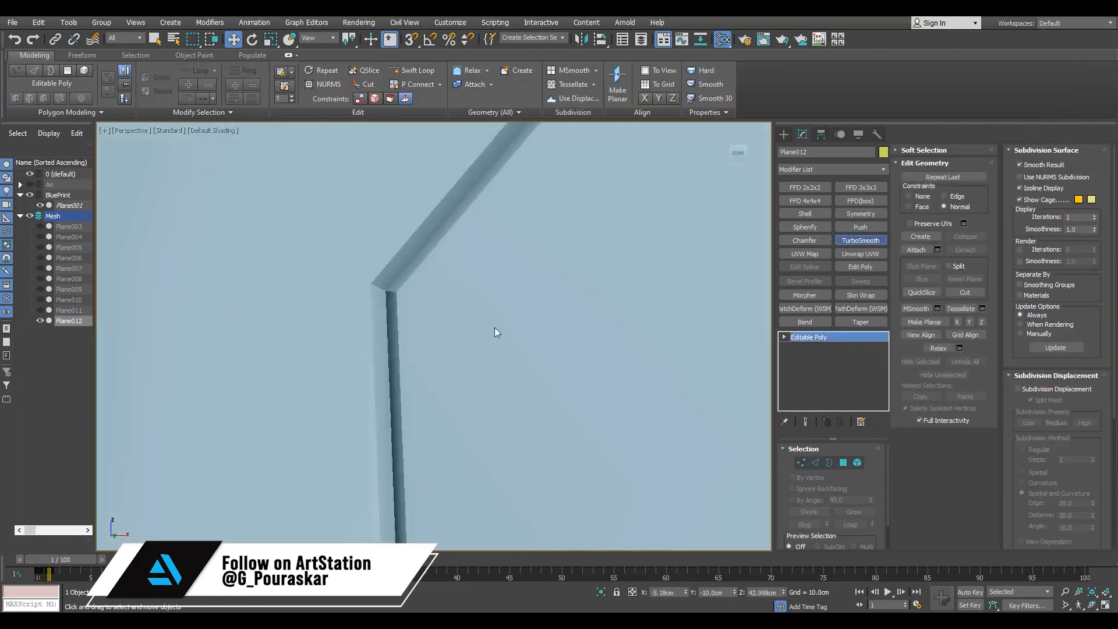
Step: Apply TurboSmooth with 2 iterations to the grip and inspect the tightened grooves
scroll(424, 359, "up", 5)
scroll(425, 358, "down", 2)
scroll(425, 359, "down", 6)
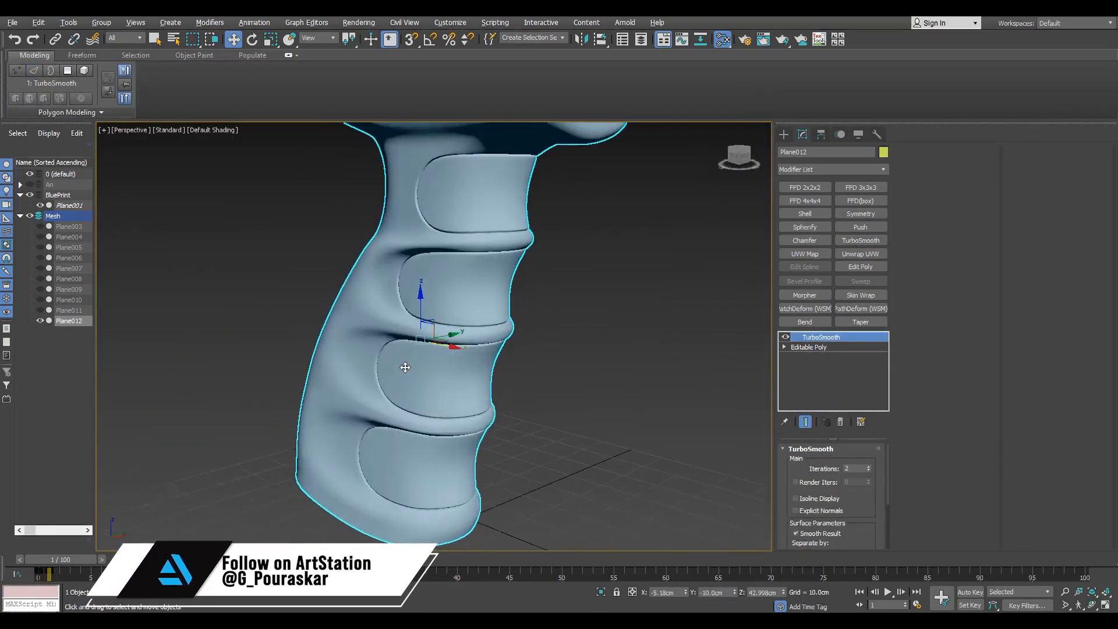
scroll(430, 338, "up", 8)
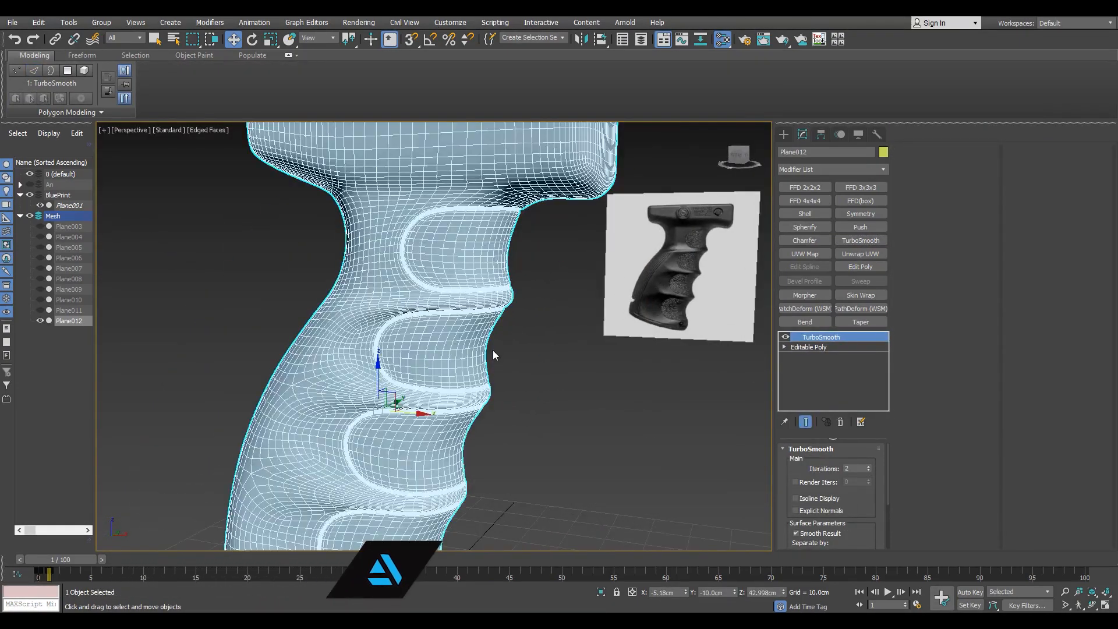
Step: Stack a second TurboSmooth with 2 iterations and check the grip's shading and wireframe
left_click(869, 466)
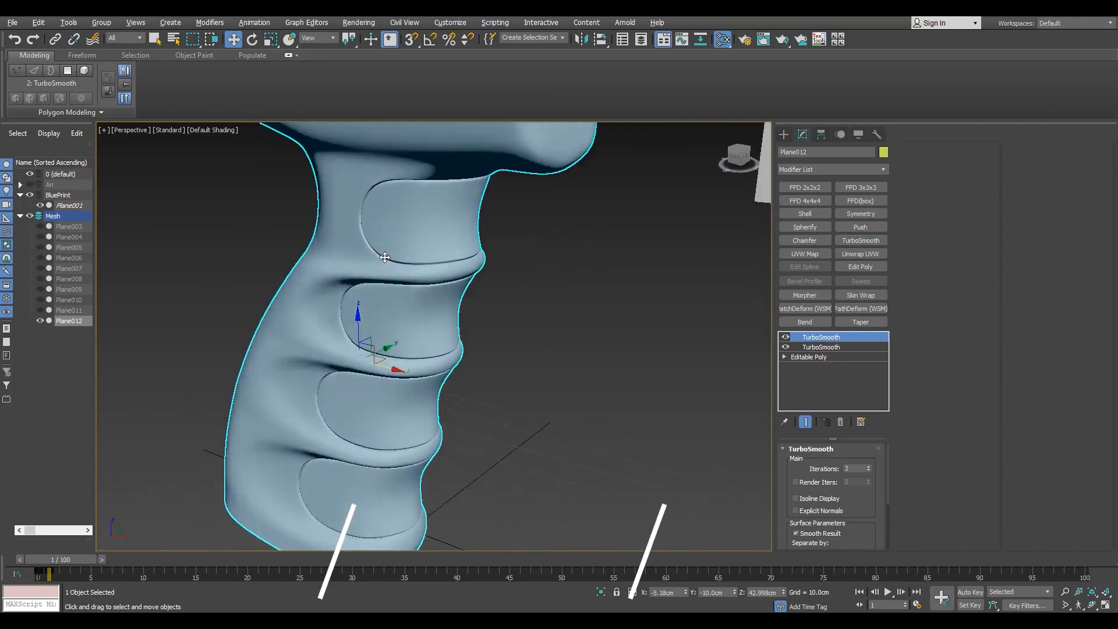
mouse_move(491, 245)
middle_mouse_down("alt")
mouse_move(416, 253)
mouse_move(390, 279)
mouse_move(562, 241)
middle_mouse_up("alt")
scroll(400, 242, "up", 4)
key("F4")
scroll(425, 242, "down", 3)
key("F4")
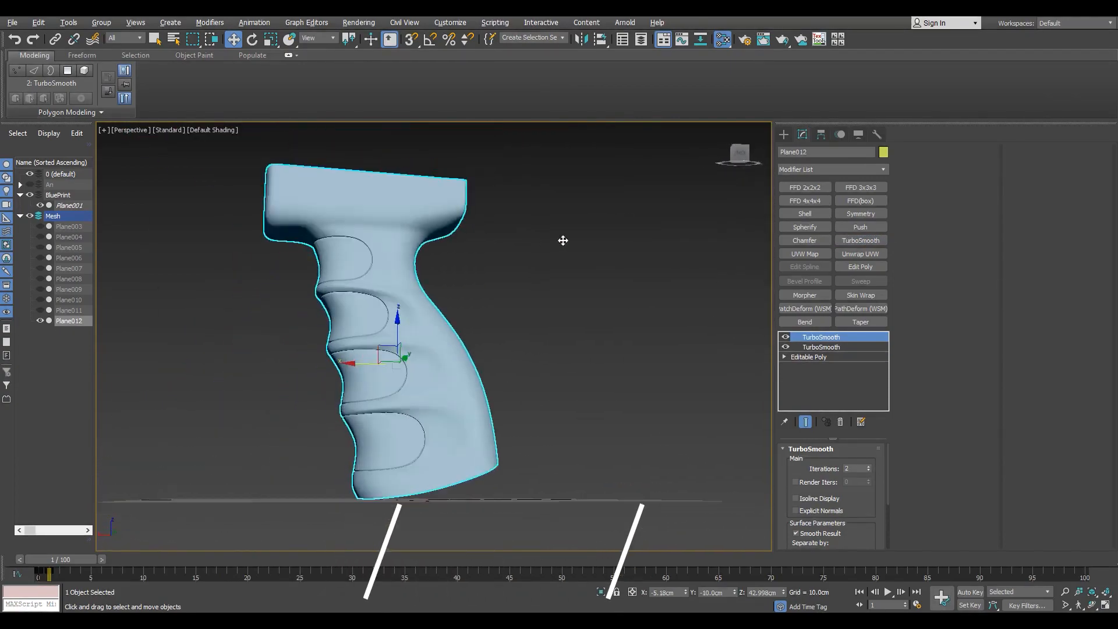